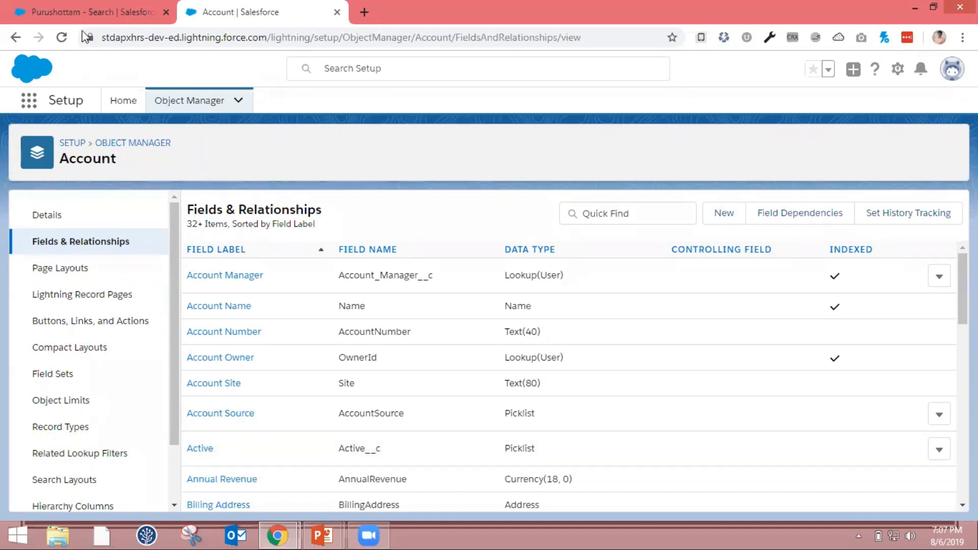
Open the Dickenson plc account in the Sales app and review its detail fields
{"action": "left_click", "coordinate": [92, 20]}
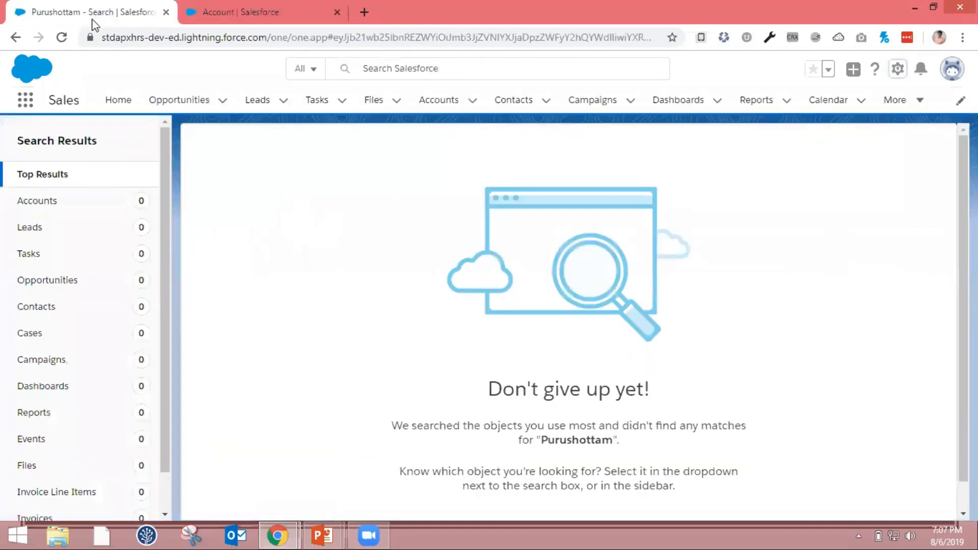
{"action": "left_click", "coordinate": [448, 106]}
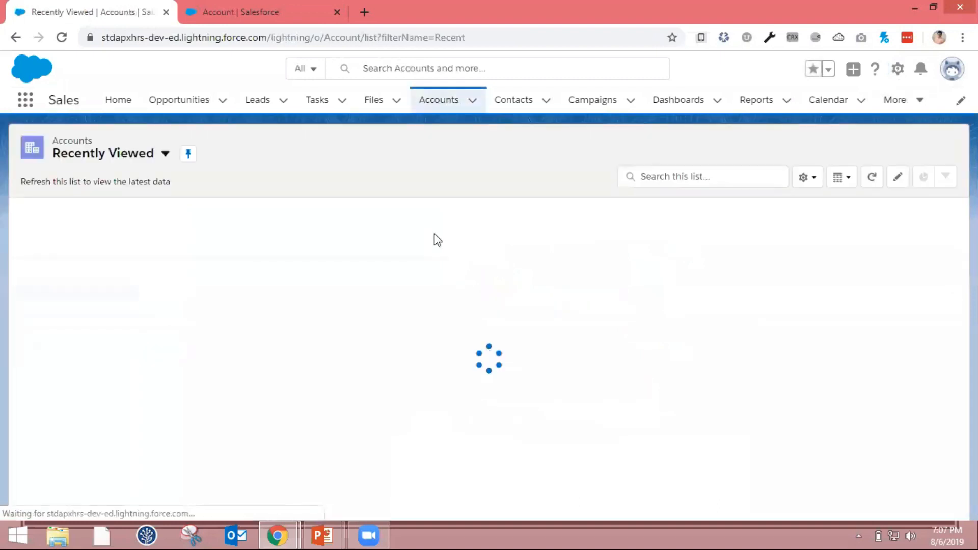
{"action": "left_click", "coordinate": [98, 254]}
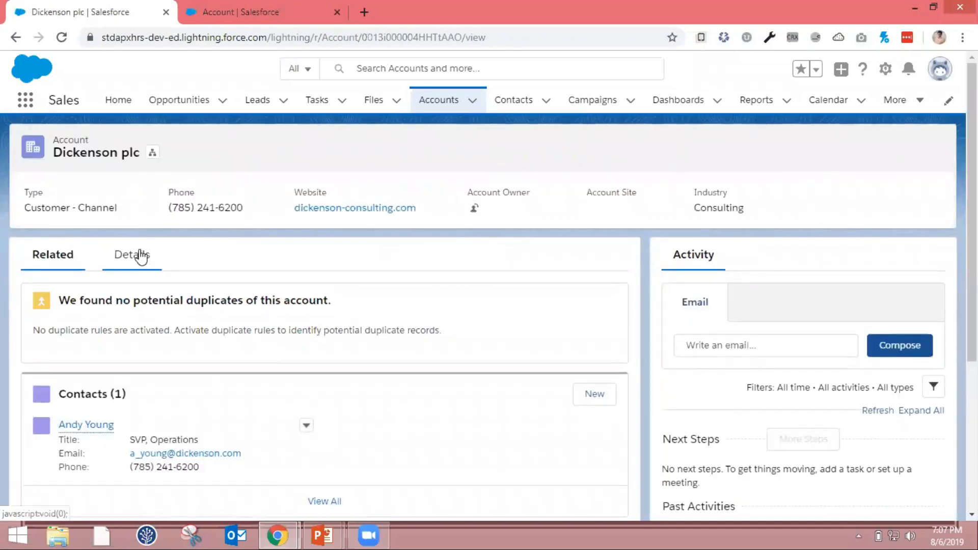
{"action": "left_click", "coordinate": [142, 257]}
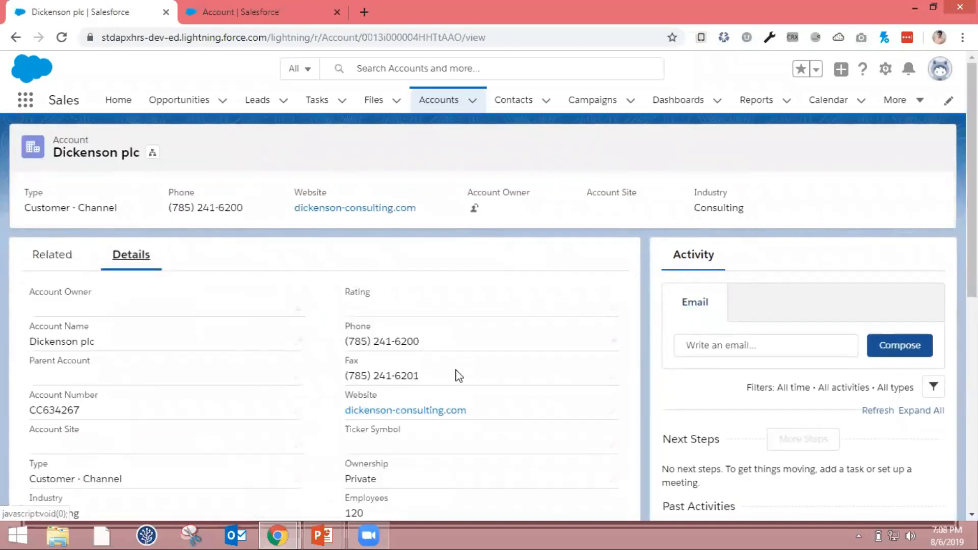
{"action": "scroll", "coordinate": [459, 376], "scroll_direction": "down", "scroll_amount": 2}
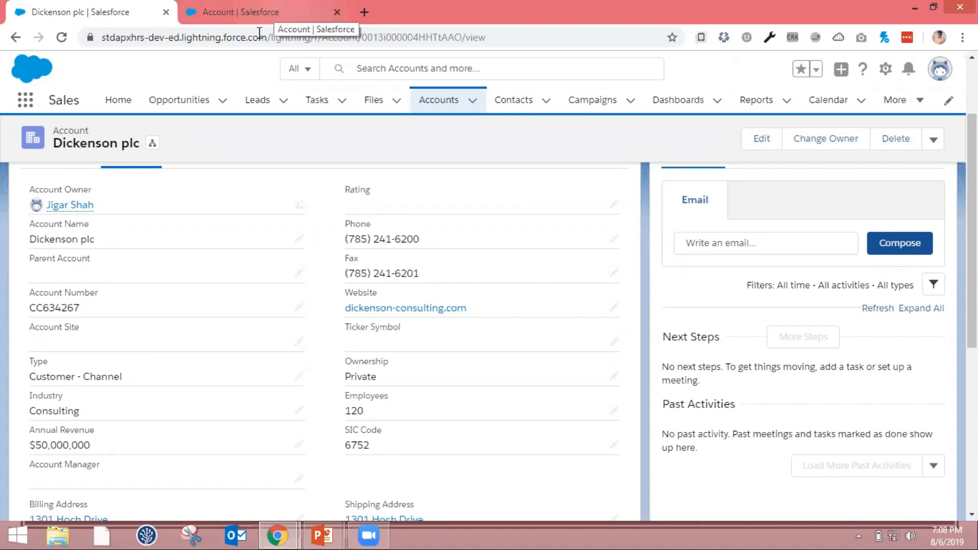
Start a new custom field on the Account object in Setup with Formula as its data type
{"action": "left_click", "coordinate": [260, 12]}
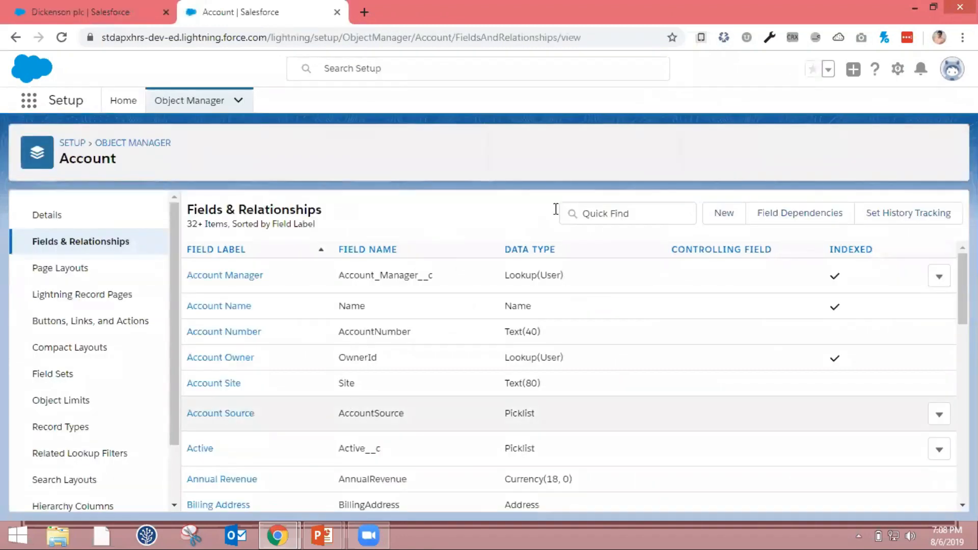
{"action": "left_click", "coordinate": [733, 219]}
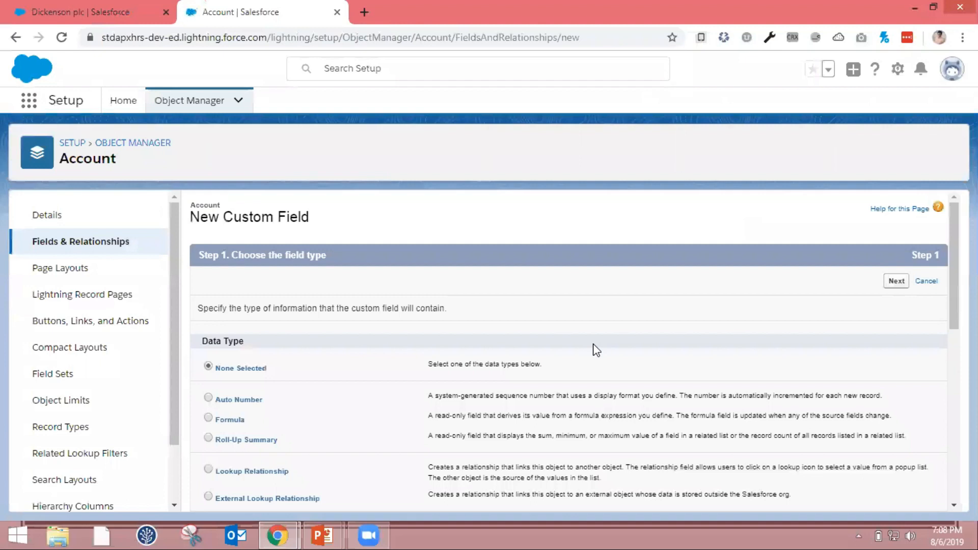
{"action": "scroll", "coordinate": [596, 348], "scroll_direction": "down", "scroll_amount": 1}
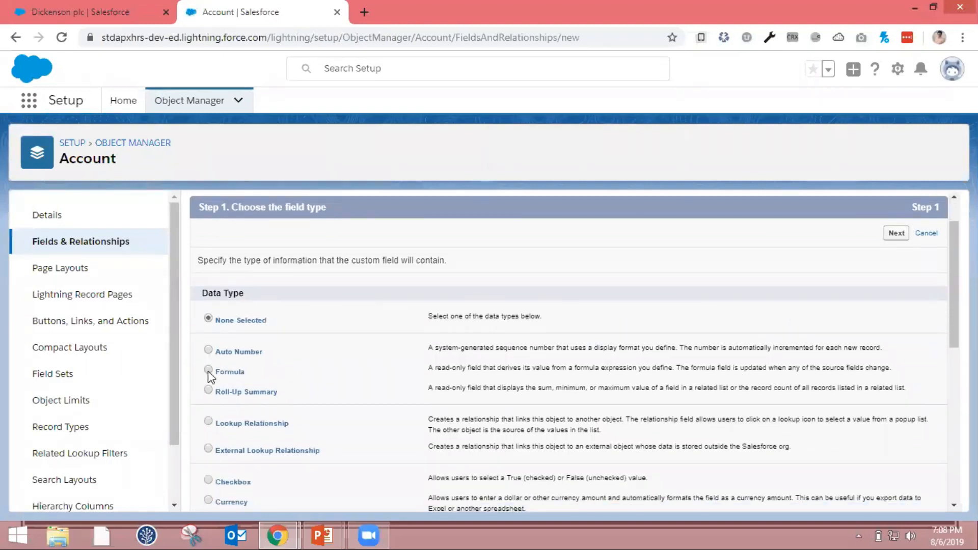
{"action": "left_click", "coordinate": [208, 371]}
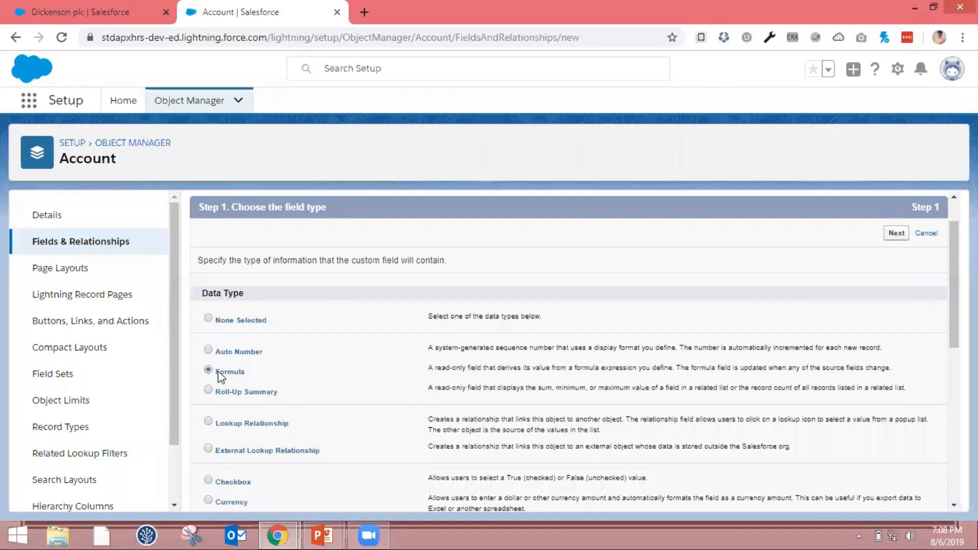
{"action": "left_click", "coordinate": [897, 234]}
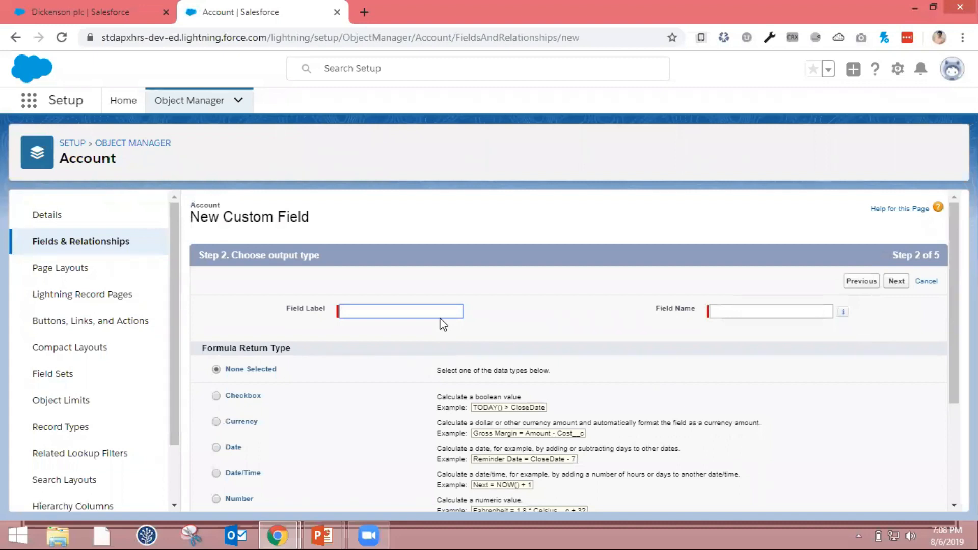
Label the new formula field "Is Valid URL" and let the field name fill in from the label
{"action": "left_click", "coordinate": [442, 320]}
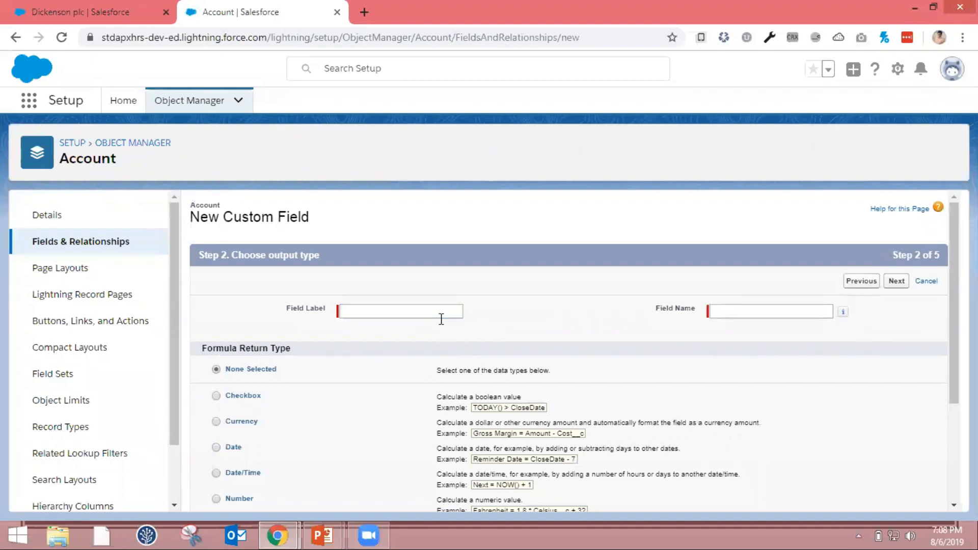
{"action": "left_click", "coordinate": [434, 310]}
{"action": "type", "text": "Is"}
{"action": "left_click", "coordinate": [430, 337]}
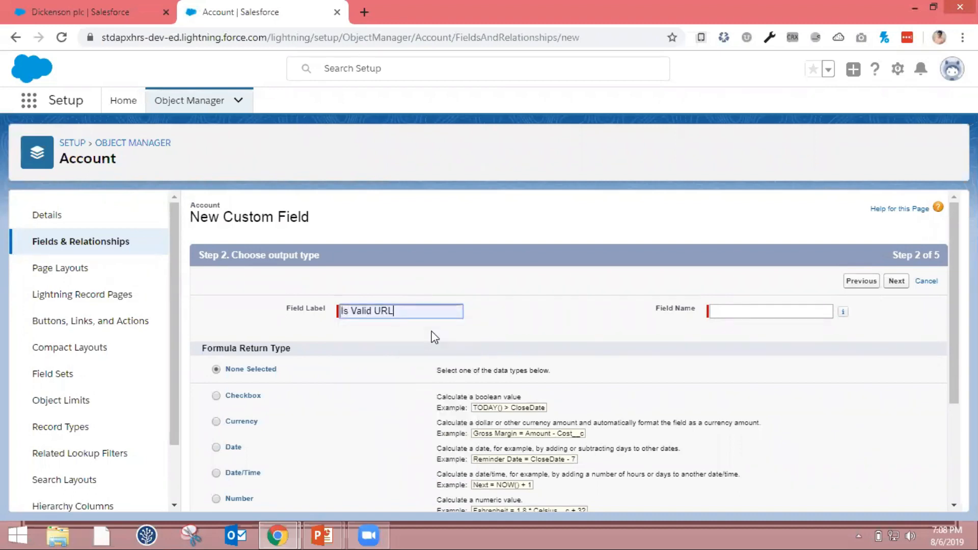
{"action": "key", "text": "Tab"}
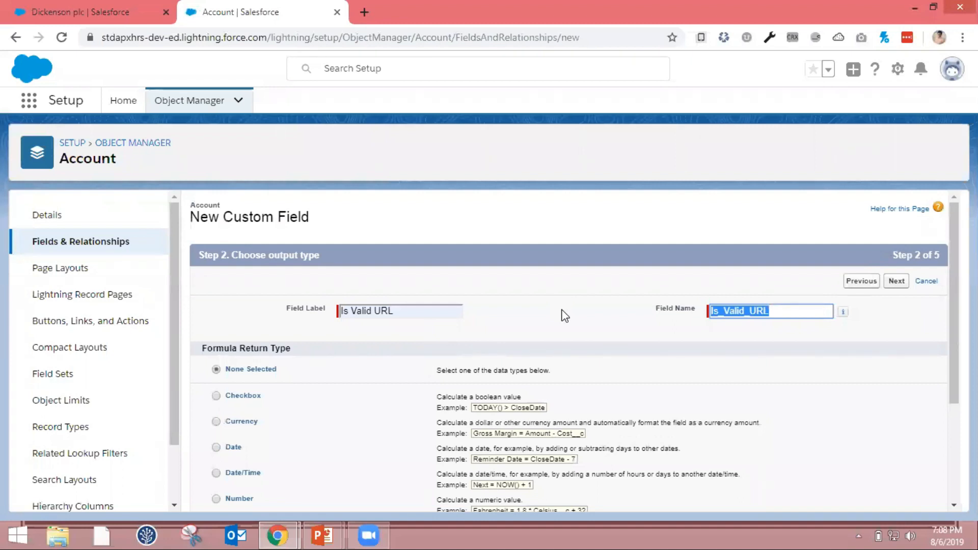
Choose Checkbox as the formula return type and proceed to the formula entry step
{"action": "scroll", "coordinate": [564, 316], "scroll_direction": "down", "scroll_amount": 1}
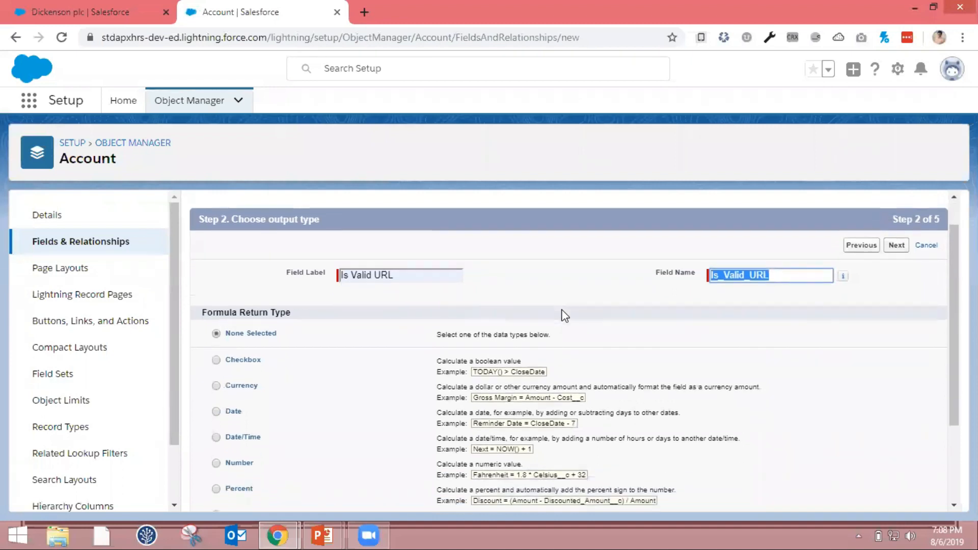
{"action": "scroll", "coordinate": [339, 426], "scroll_direction": "down", "scroll_amount": 2}
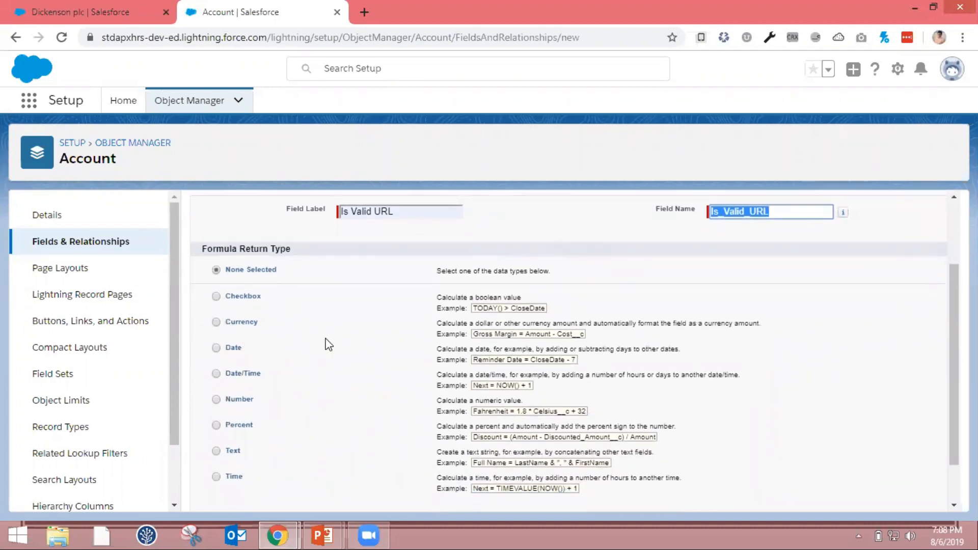
{"action": "scroll", "coordinate": [326, 343], "scroll_direction": "down", "scroll_amount": 1}
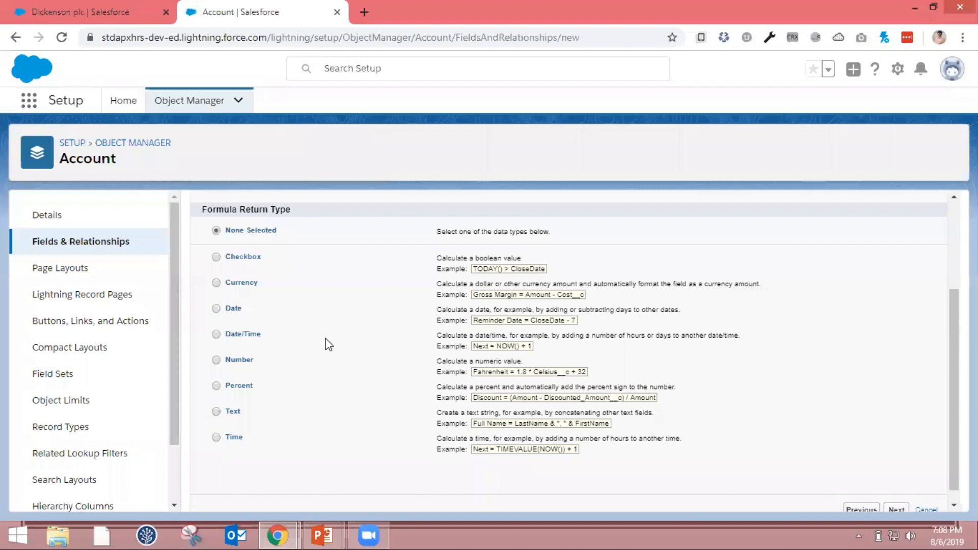
{"action": "scroll", "coordinate": [326, 343], "scroll_direction": "up", "scroll_amount": 1}
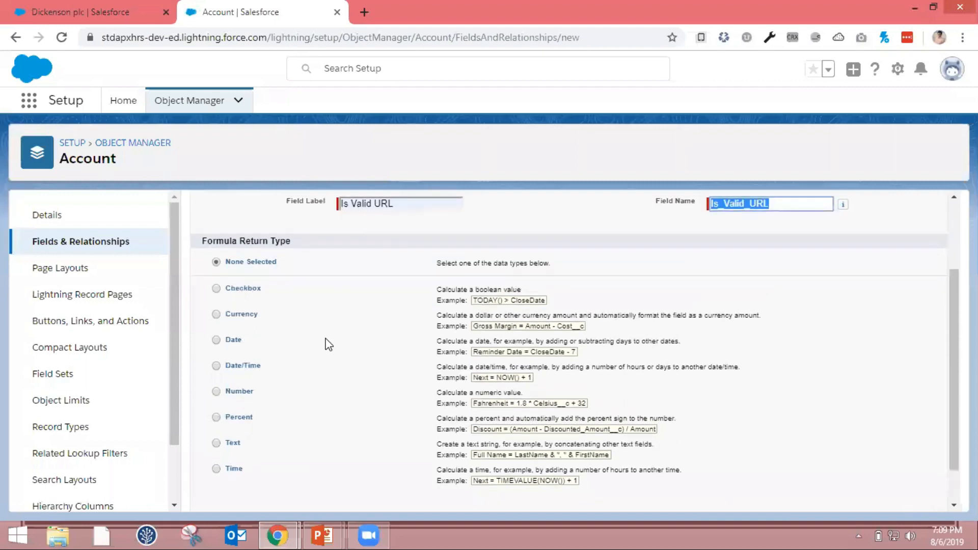
{"action": "left_click", "coordinate": [216, 290]}
{"action": "scroll", "coordinate": [480, 337], "scroll_direction": "up", "scroll_amount": 2}
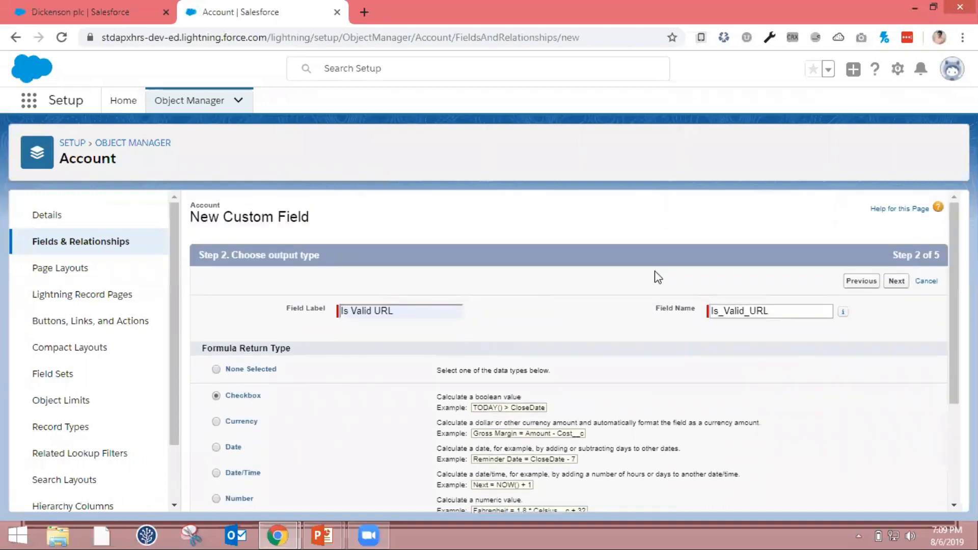
{"action": "left_click", "coordinate": [903, 288]}
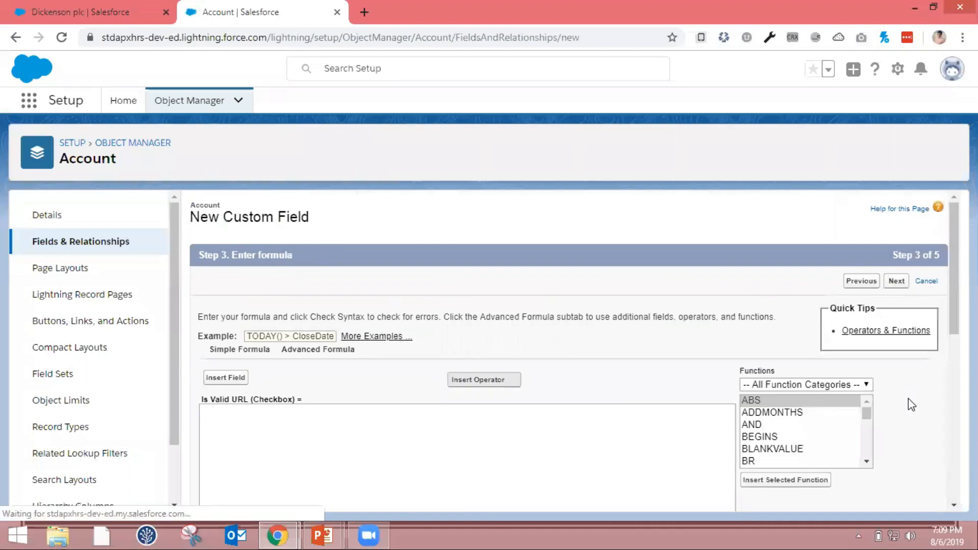
Examine the Simple Formula editor's available field types and merge fields
{"action": "scroll", "coordinate": [551, 407], "scroll_direction": "down", "scroll_amount": 1}
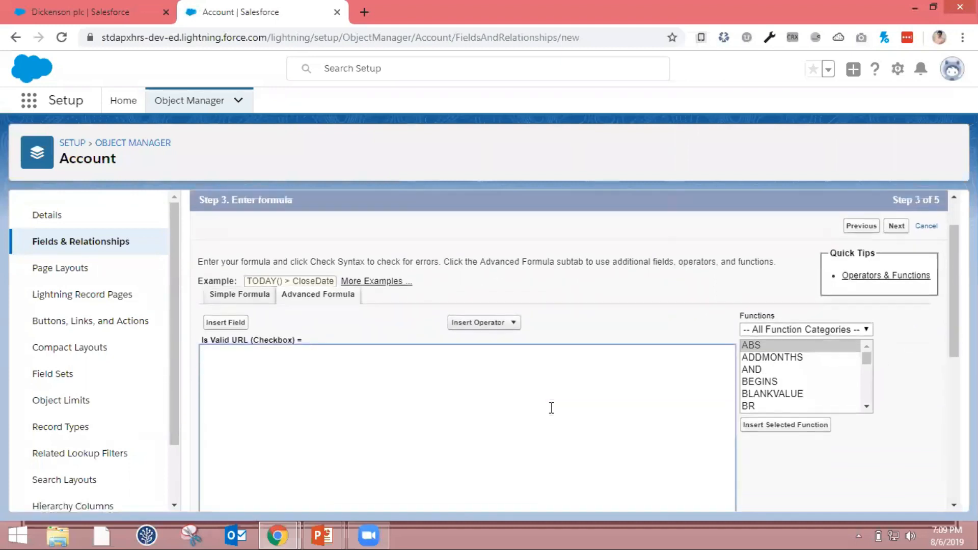
{"action": "scroll", "coordinate": [551, 408], "scroll_direction": "up", "scroll_amount": 1}
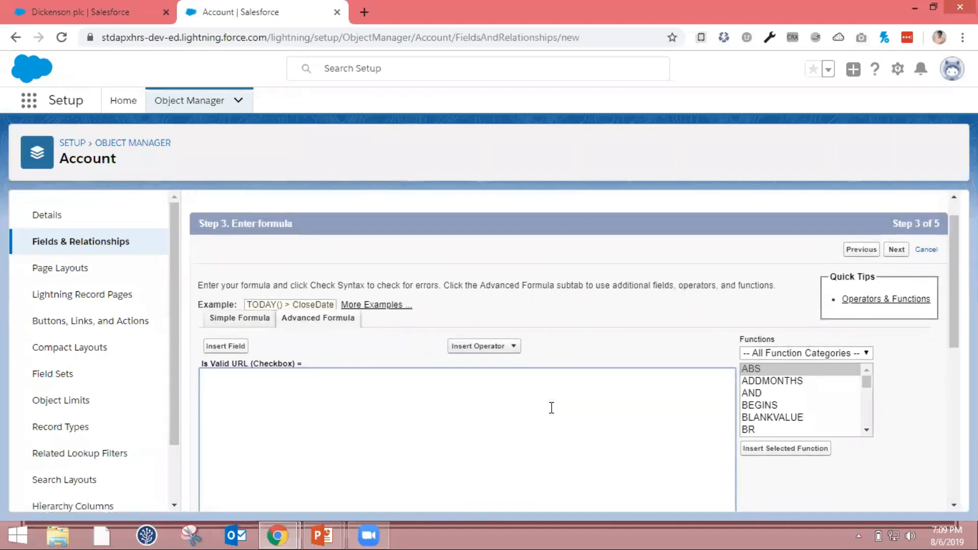
{"action": "left_click", "coordinate": [262, 321]}
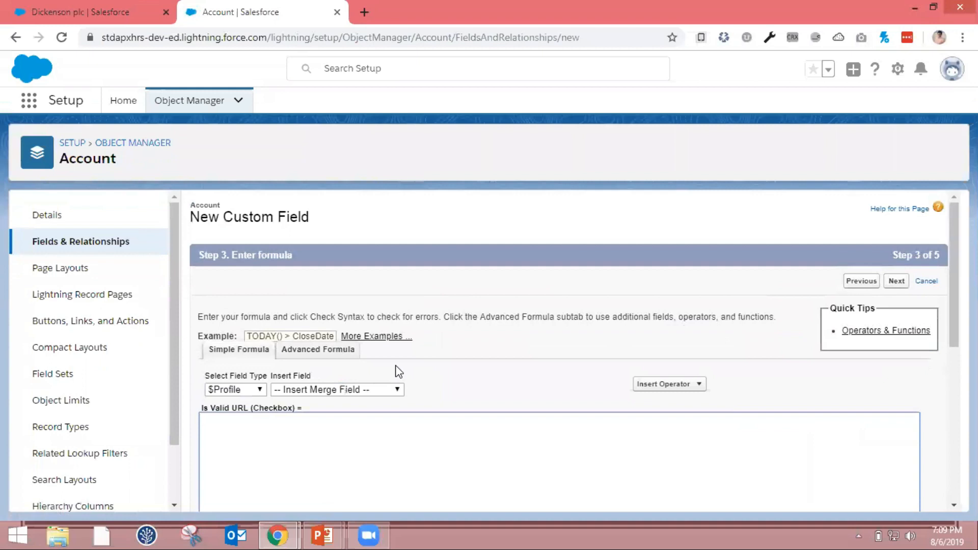
{"action": "scroll", "coordinate": [397, 370], "scroll_direction": "down", "scroll_amount": 1}
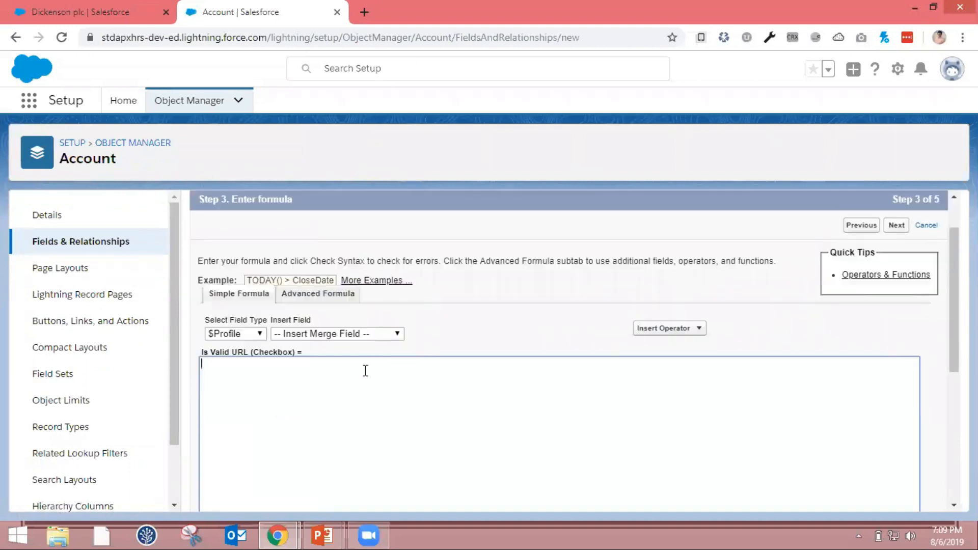
{"action": "left_click", "coordinate": [260, 334]}
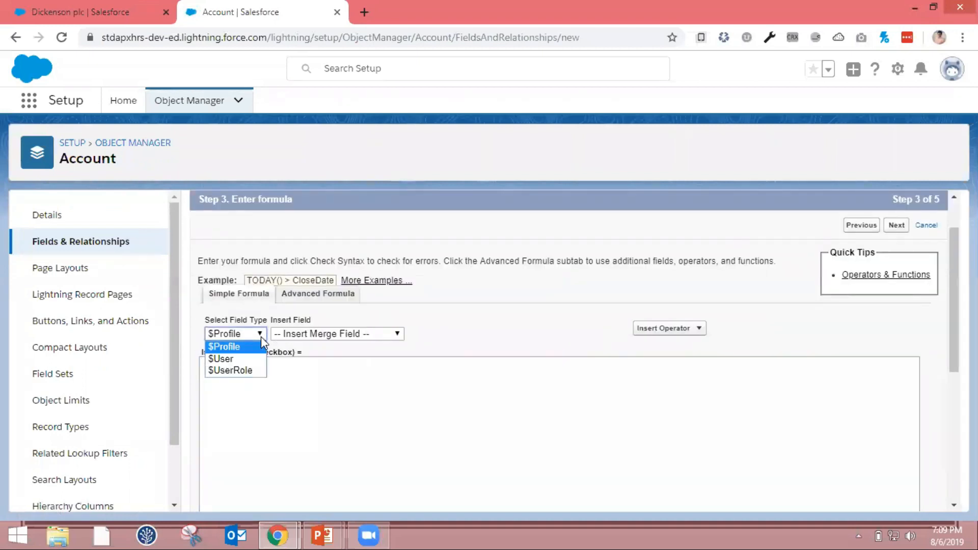
{"action": "left_click", "coordinate": [318, 335]}
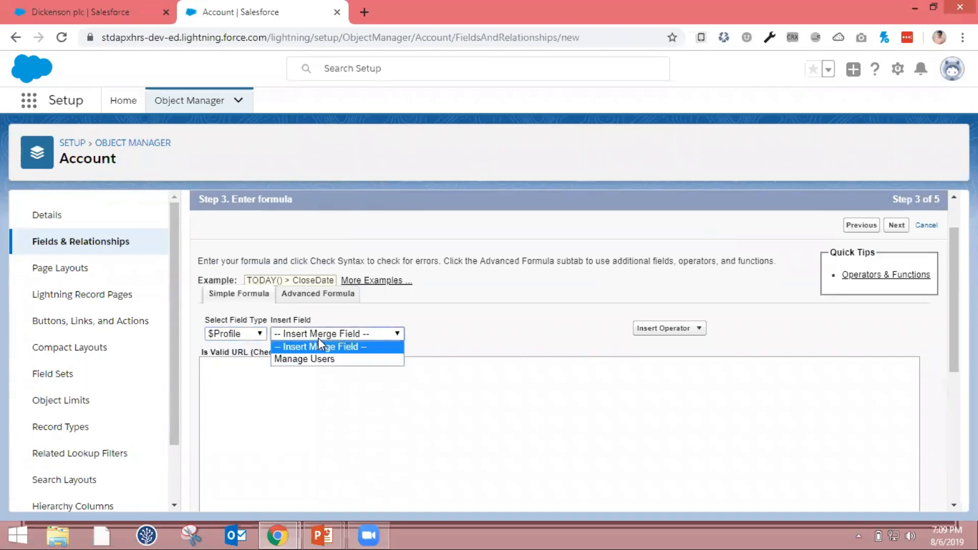
{"action": "left_click", "coordinate": [447, 334]}
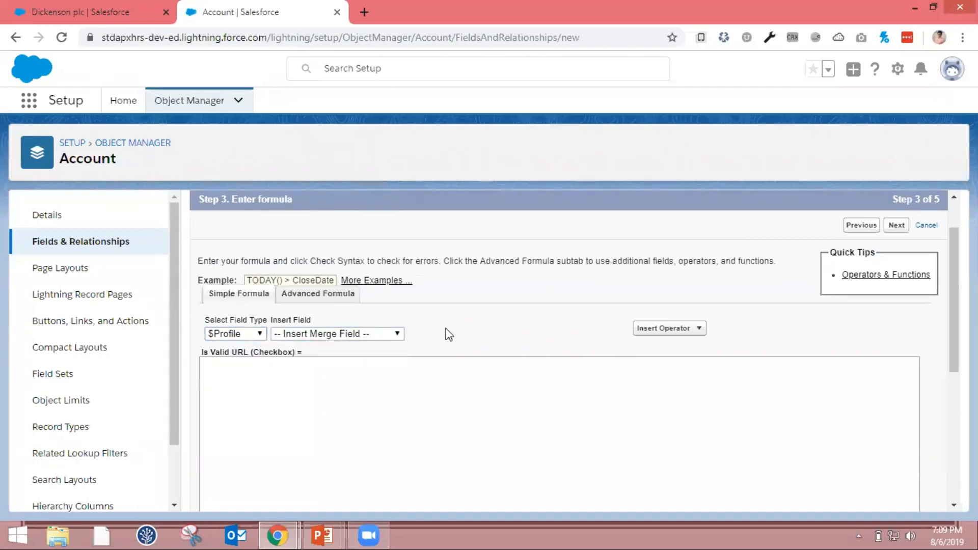
Return to the Advanced Formula editor and examine its insertable Account fields and function categories
{"action": "left_click", "coordinate": [329, 299]}
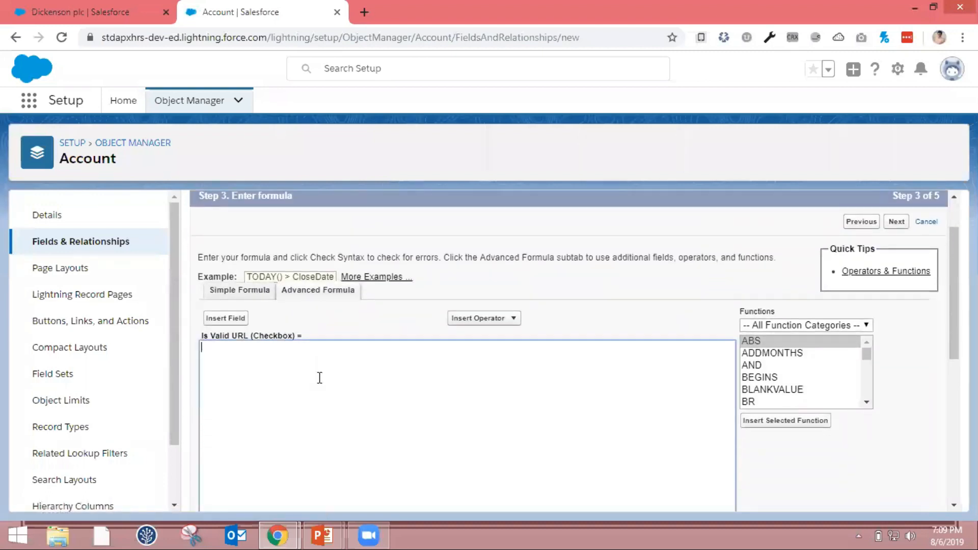
{"action": "left_click", "coordinate": [239, 320]}
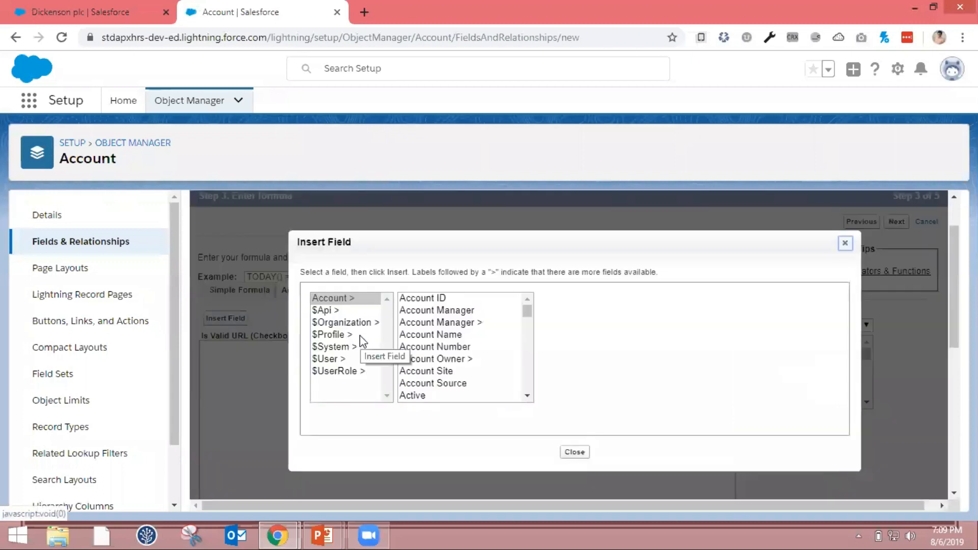
{"action": "left_click", "coordinate": [845, 243]}
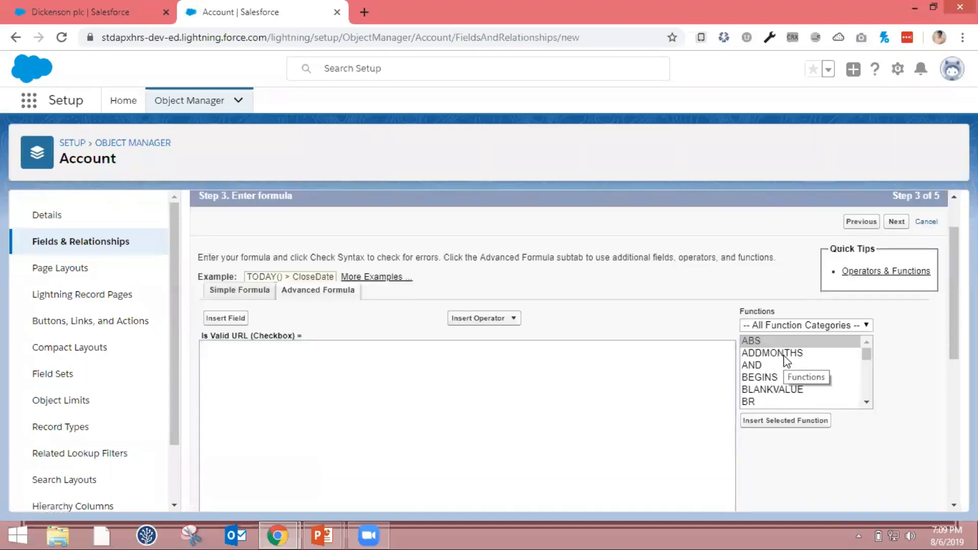
{"action": "left_click", "coordinate": [810, 326]}
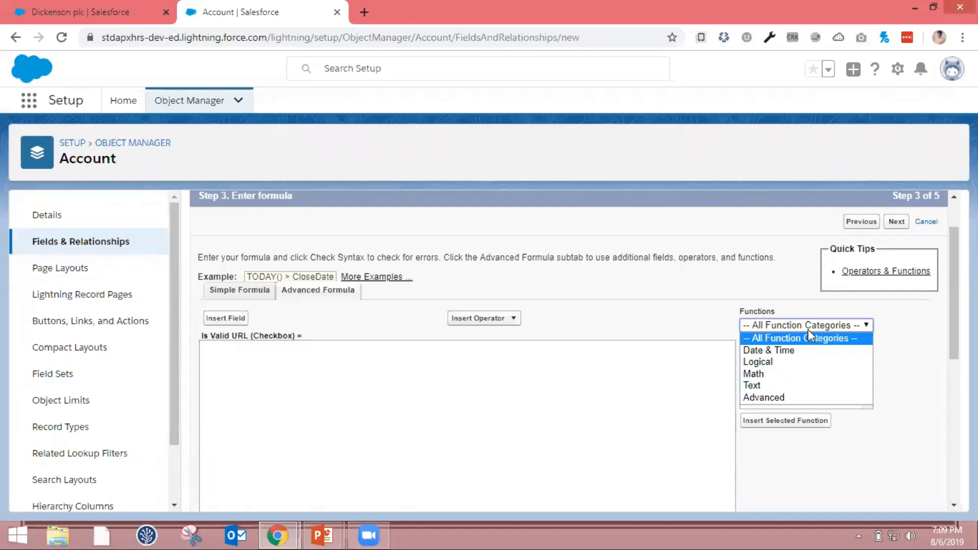
{"action": "left_click", "coordinate": [923, 459]}
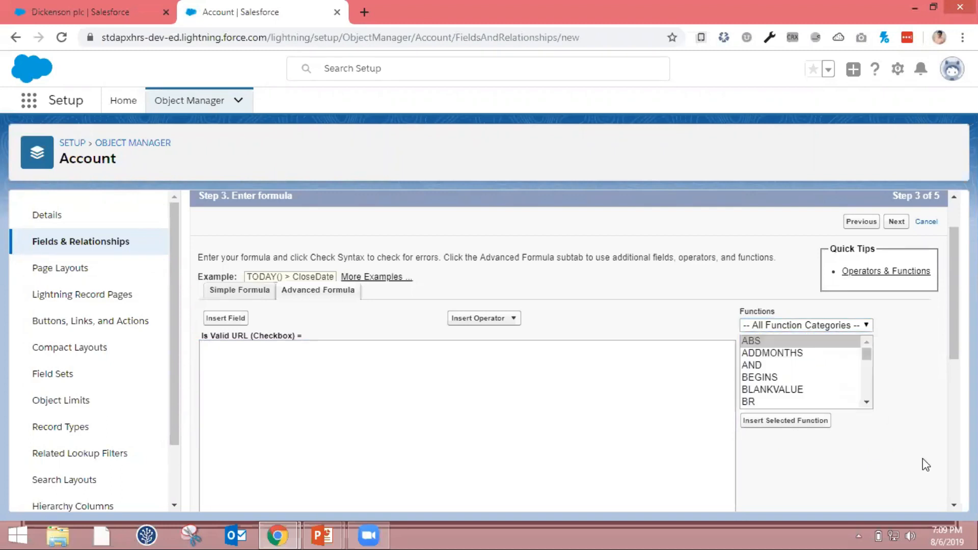
Insert the IF function into the Is Valid URL formula and select its logical_test placeholder
{"action": "left_click", "coordinate": [544, 451]}
{"action": "scroll", "coordinate": [545, 450], "scroll_direction": "down", "scroll_amount": 2}
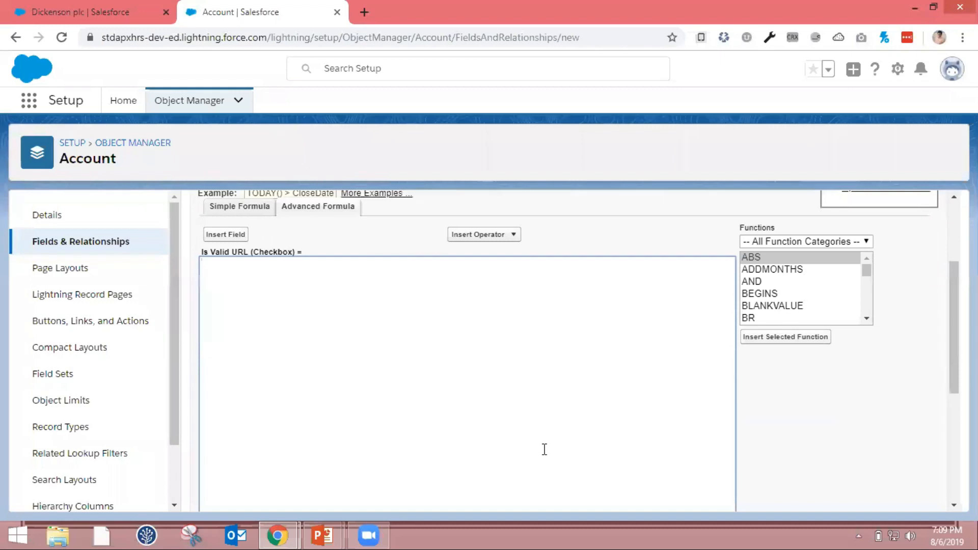
{"action": "left_click", "coordinate": [835, 294]}
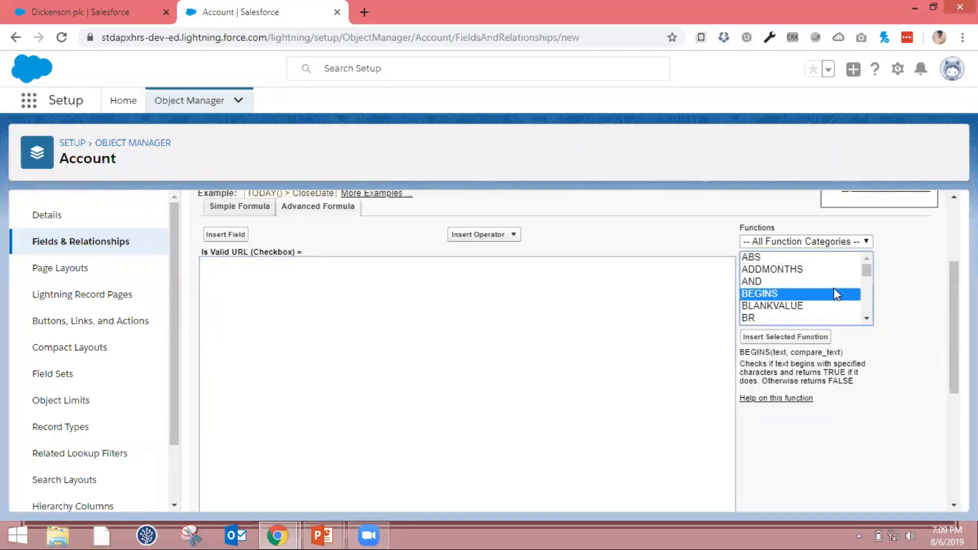
{"action": "key", "text": "i"}
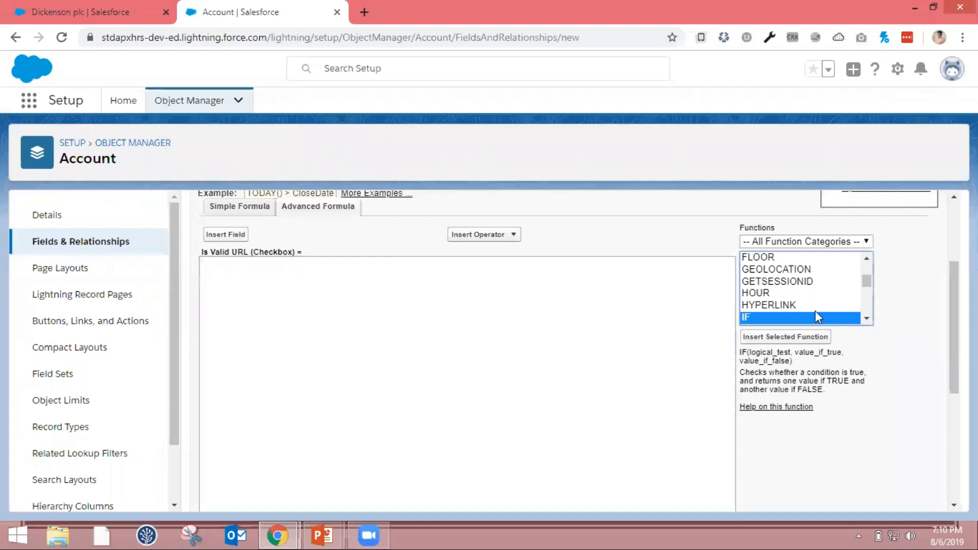
{"action": "left_click", "coordinate": [793, 336]}
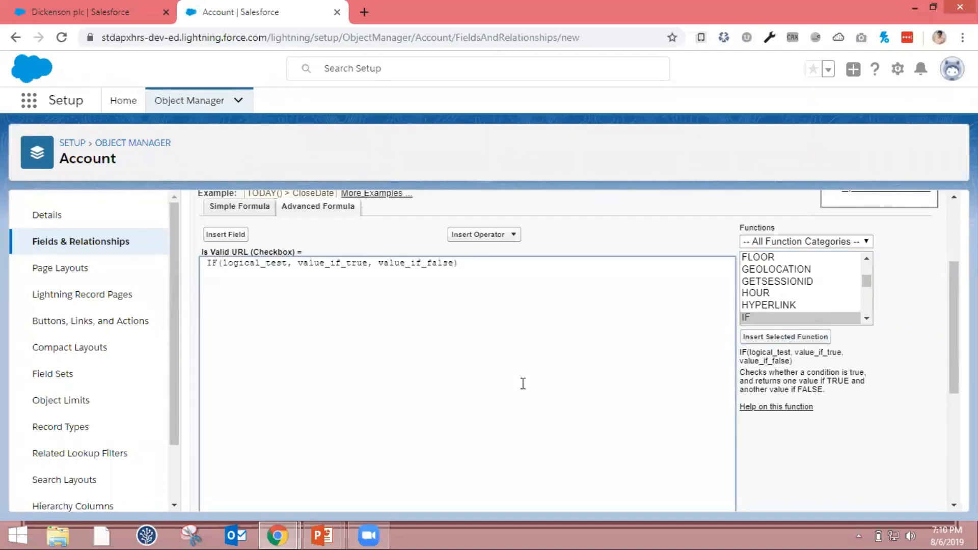
{"action": "left_click", "coordinate": [262, 264]}
{"action": "left_click_drag", "start_coordinate": [223, 263], "coordinate": [287, 263]}
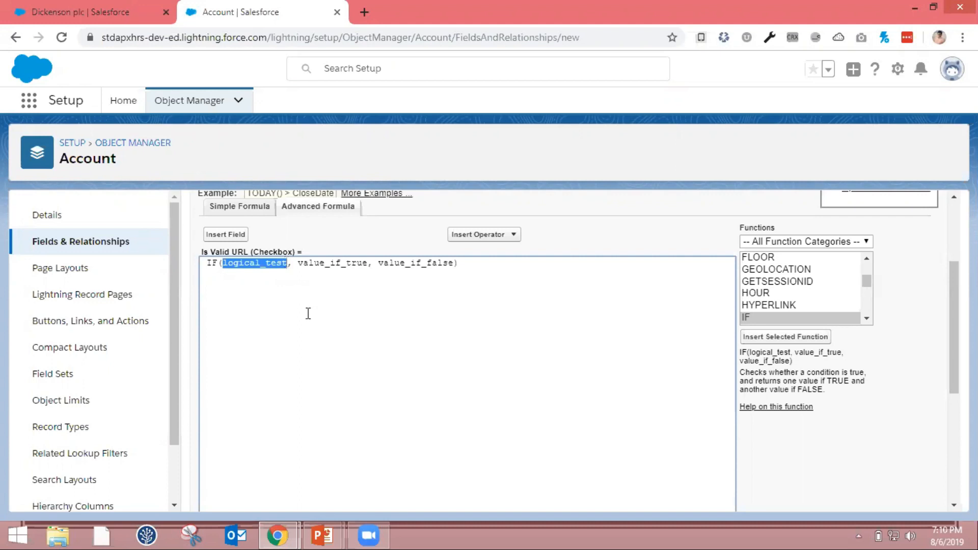
Examine the IF function's description, its help page, and the three argument placeholders in the formula
{"action": "scroll", "coordinate": [308, 313], "scroll_direction": "up", "scroll_amount": 1}
{"action": "scroll", "coordinate": [778, 412], "scroll_direction": "down", "scroll_amount": 1}
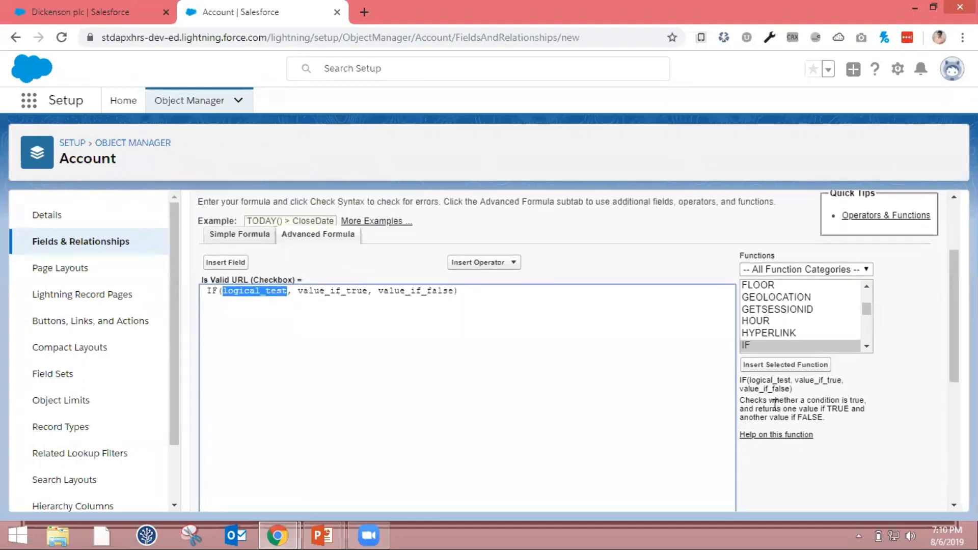
{"action": "left_click_drag", "start_coordinate": [741, 381], "coordinate": [828, 421]}
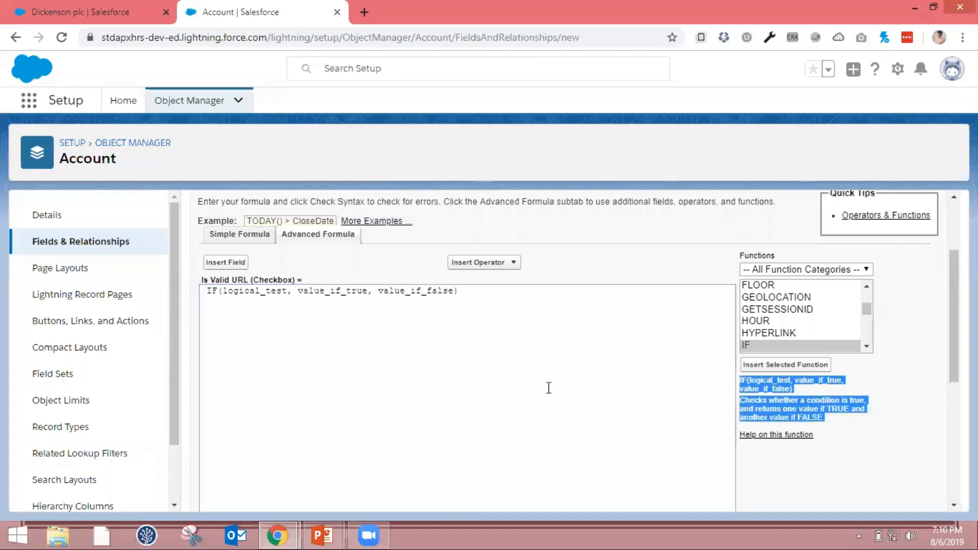
{"action": "left_click", "coordinate": [776, 435]}
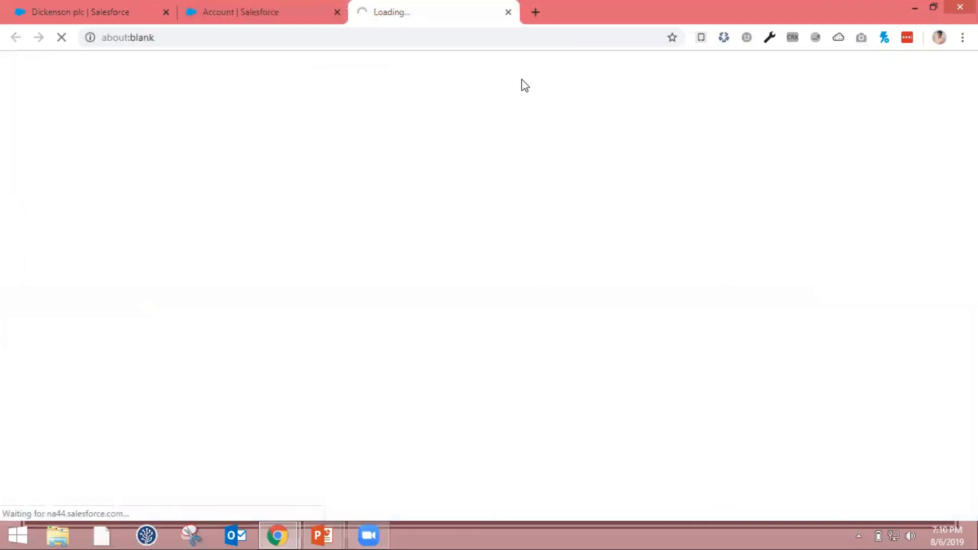
{"action": "key", "text": "ctrl+w"}
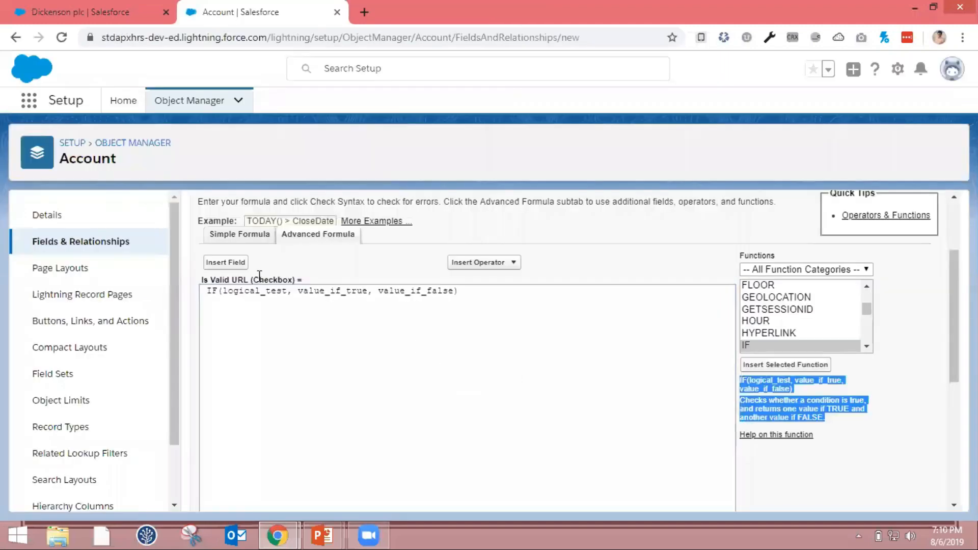
{"action": "double_click", "coordinate": [285, 290]}
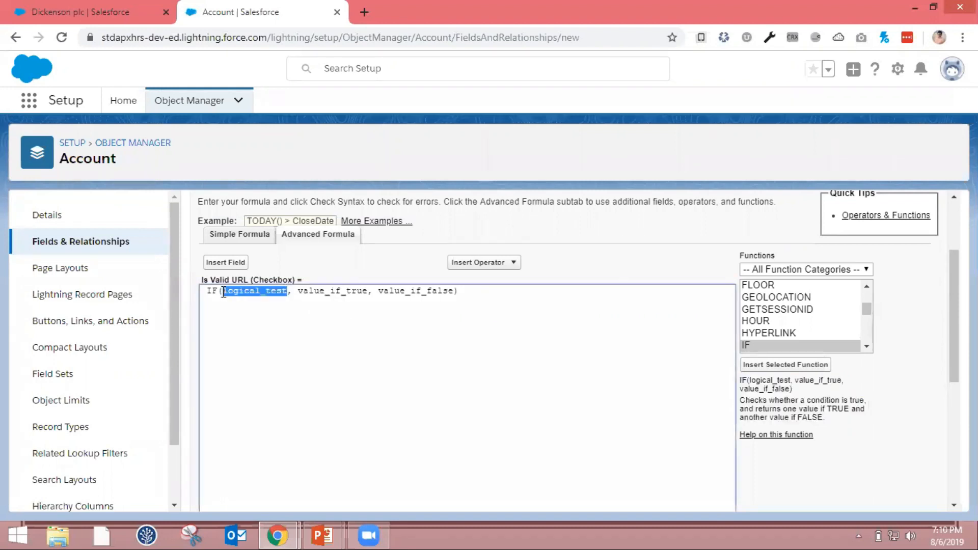
{"action": "left_click_drag", "start_coordinate": [298, 294], "coordinate": [367, 294]}
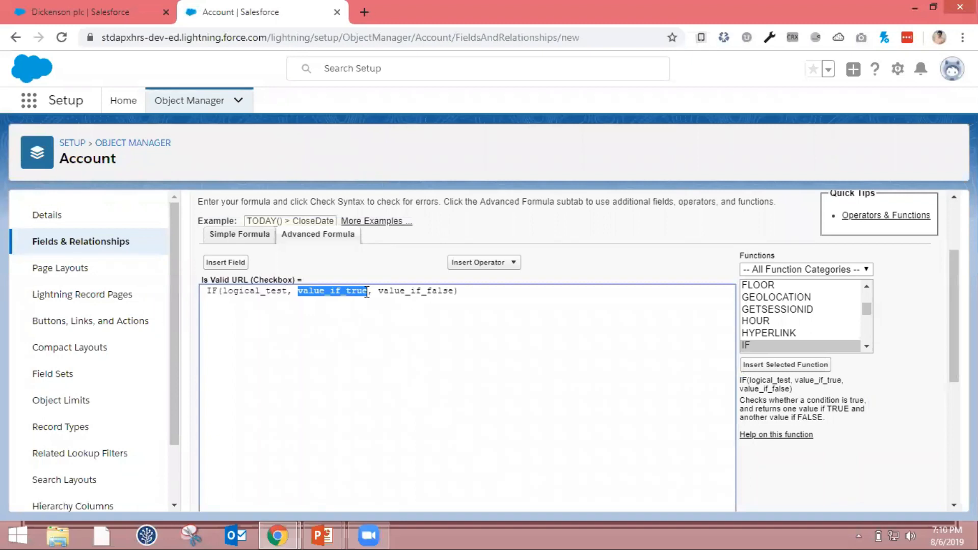
{"action": "left_click_drag", "start_coordinate": [379, 293], "coordinate": [457, 288]}
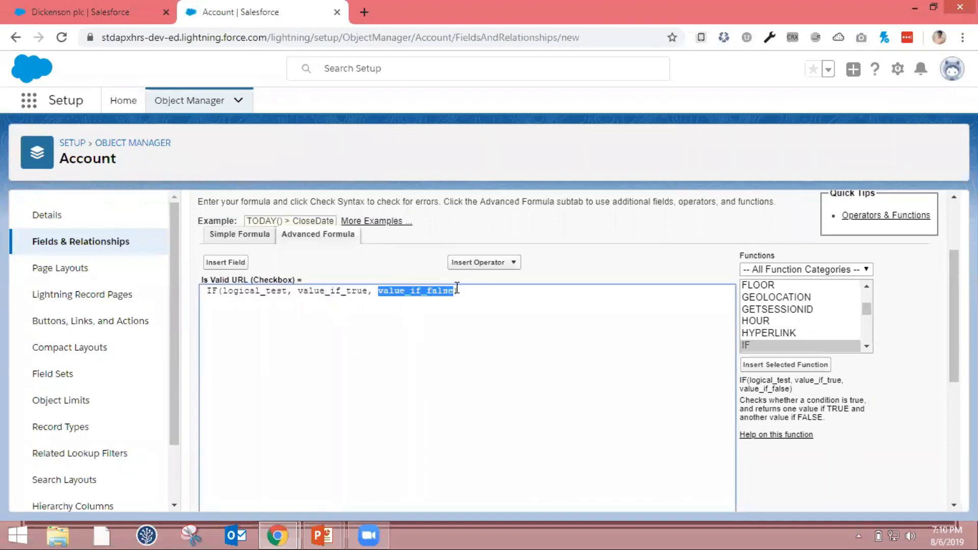
Replace the logical_test placeholder in the IF formula with the Account Site field
{"action": "left_click", "coordinate": [273, 291]}
{"action": "double_click", "coordinate": [273, 291]}
{"action": "key", "text": "Delete"}
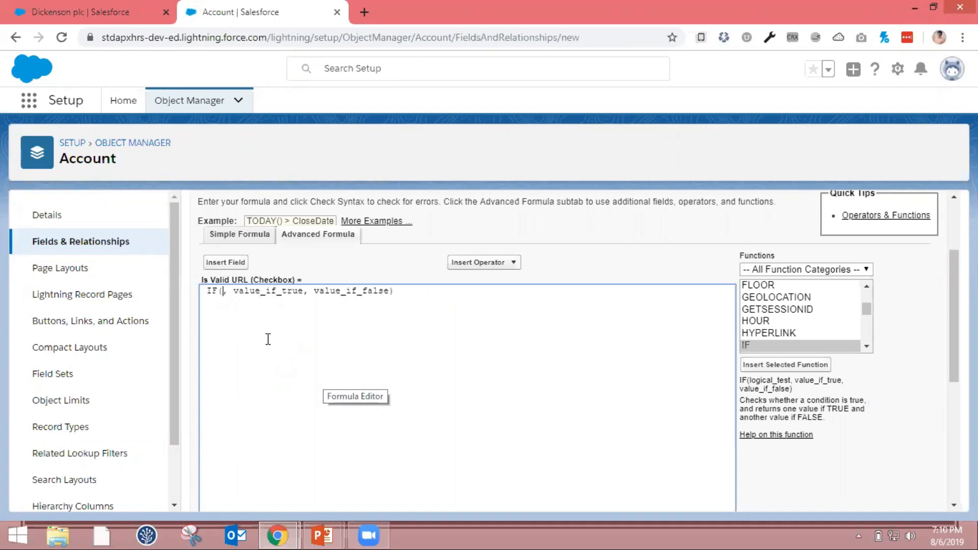
{"action": "left_click", "coordinate": [233, 263]}
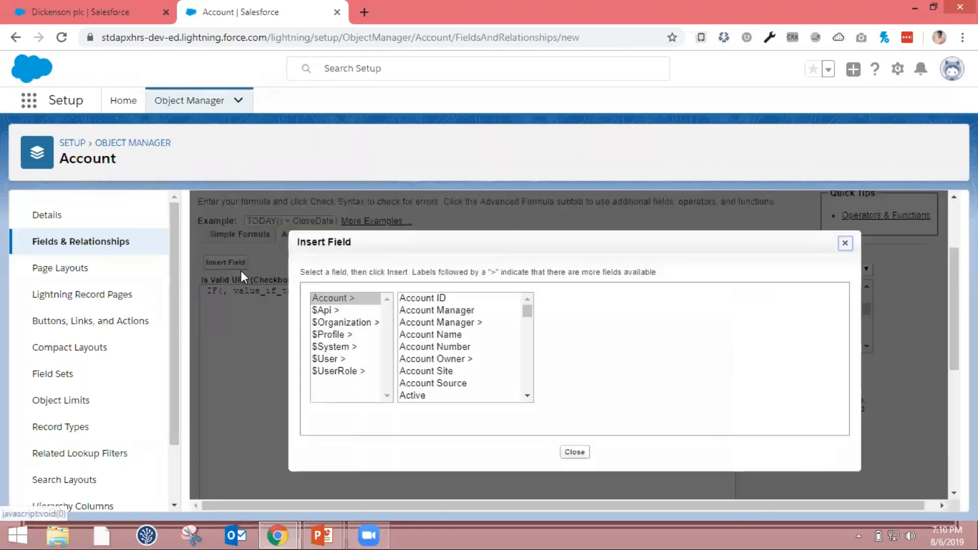
{"action": "left_click", "coordinate": [352, 299]}
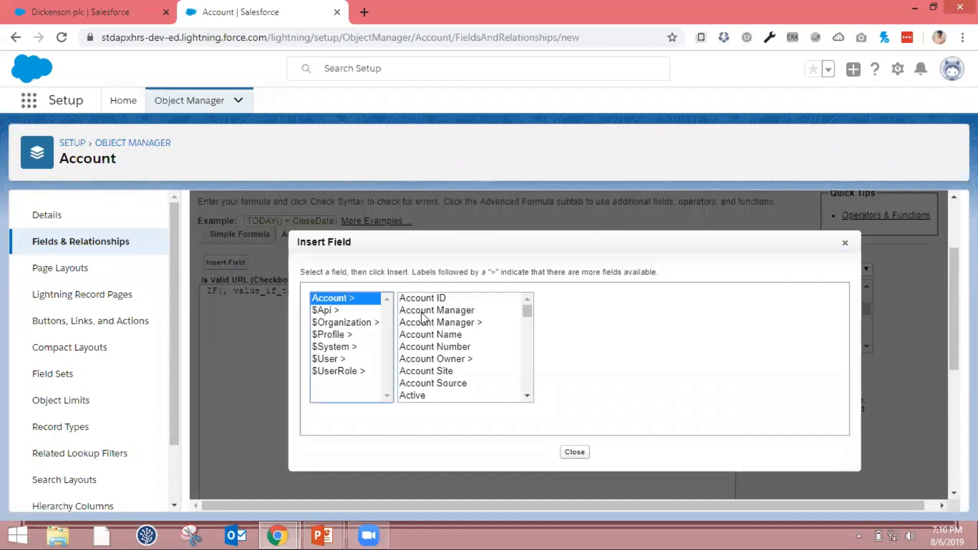
{"action": "left_click", "coordinate": [446, 373]}
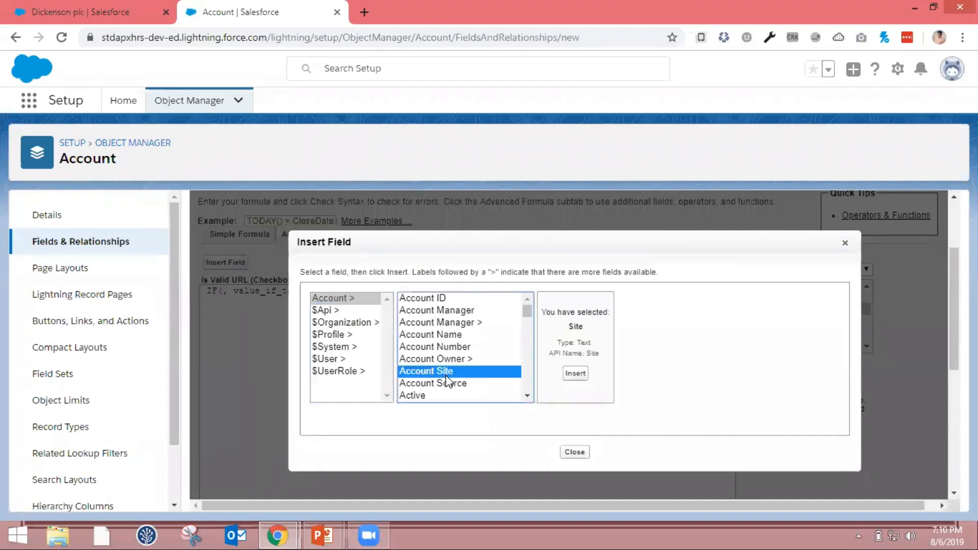
{"action": "left_click", "coordinate": [579, 376]}
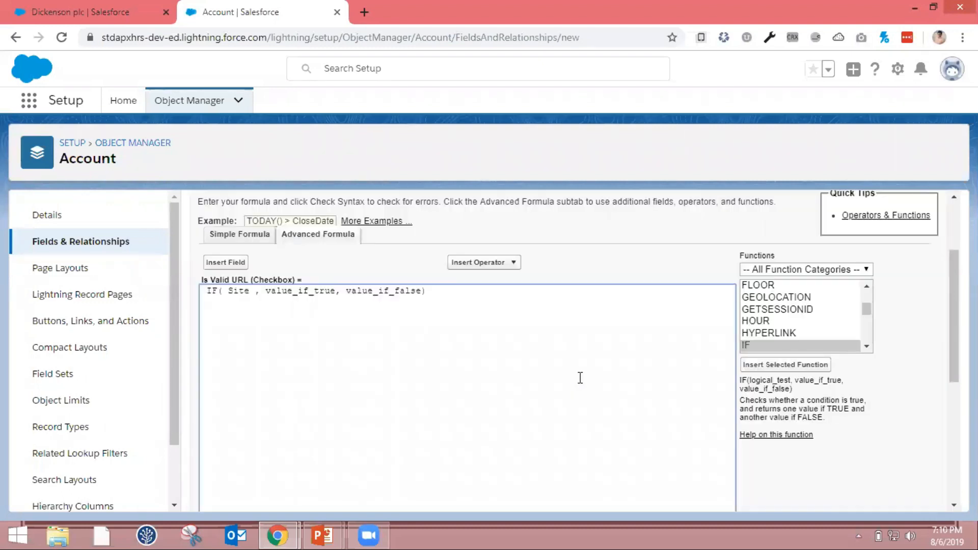
Complete the IF condition by inserting the Equal operator and the Account object's Website field after Site
{"action": "left_click", "coordinate": [514, 263]}
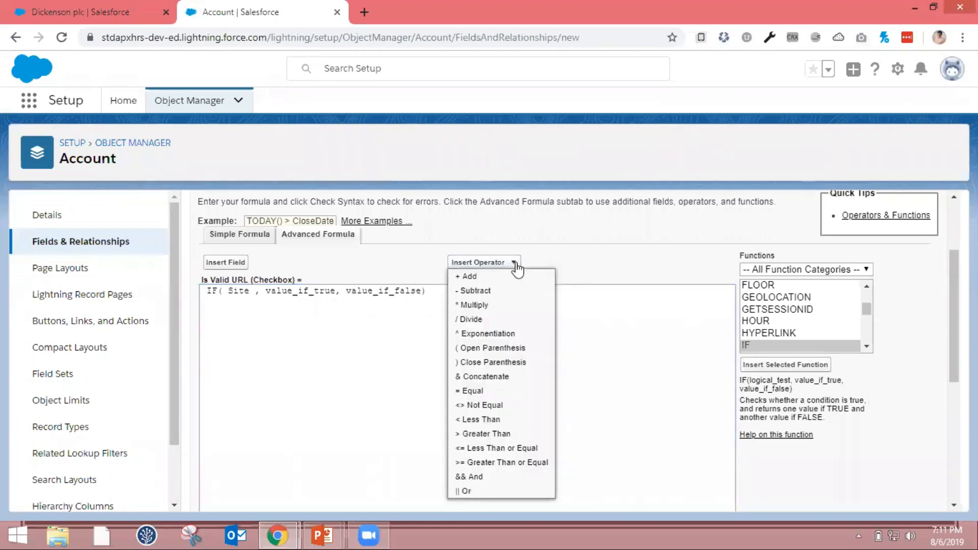
{"action": "left_click", "coordinate": [483, 391]}
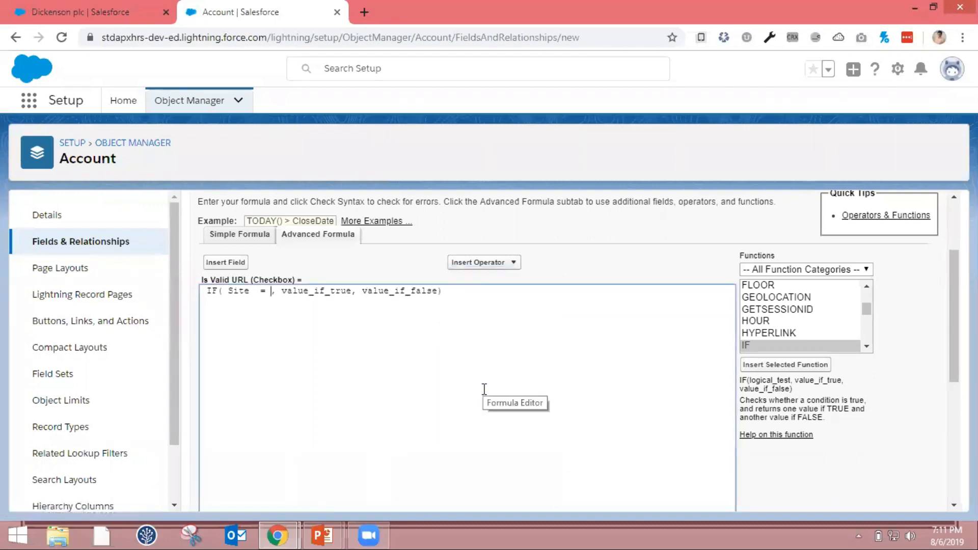
{"action": "left_click", "coordinate": [225, 262]}
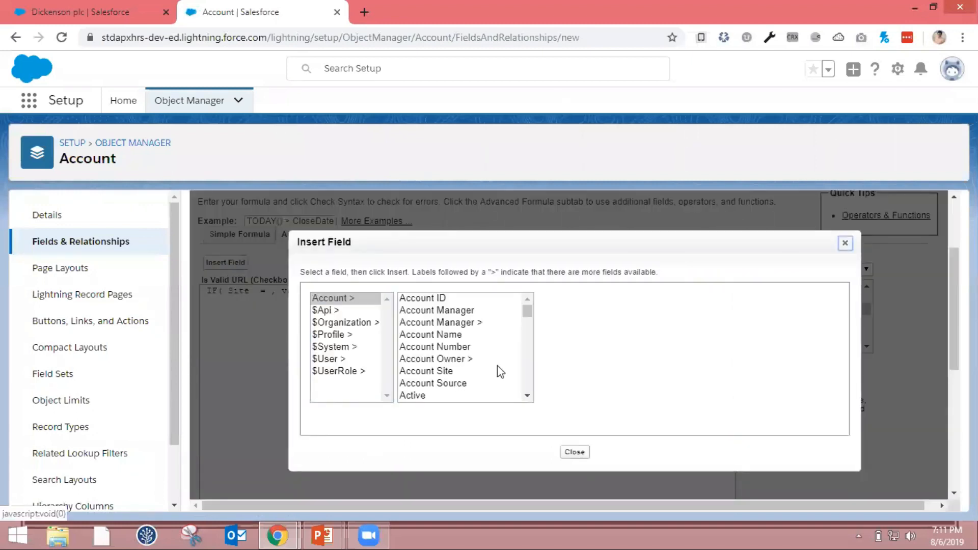
{"action": "left_click", "coordinate": [469, 386]}
{"action": "key", "text": "w"}
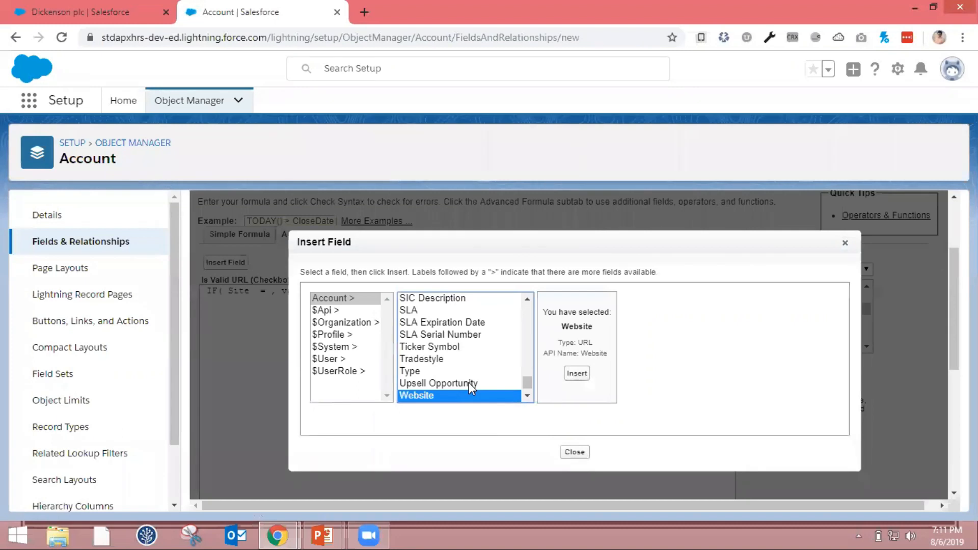
{"action": "left_click", "coordinate": [585, 377]}
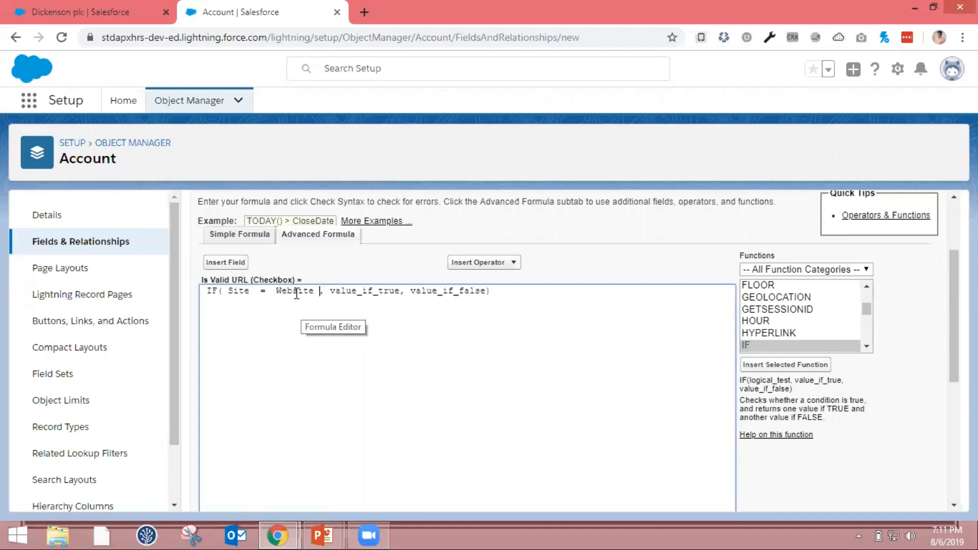
{"action": "left_click", "coordinate": [279, 292]}
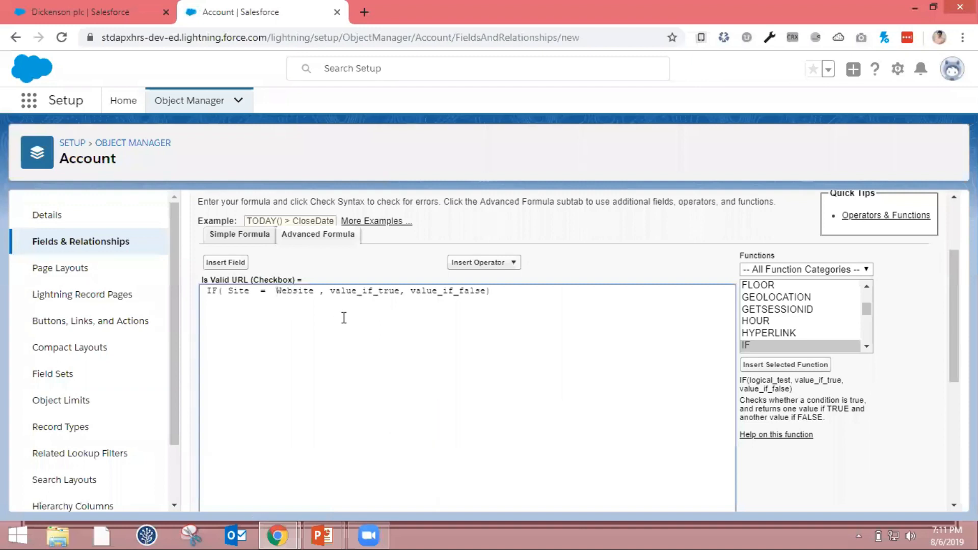
Replace the value_if_true placeholder with TRUE and the value_if_false placeholder with FALSE
{"action": "double_click", "coordinate": [381, 292]}
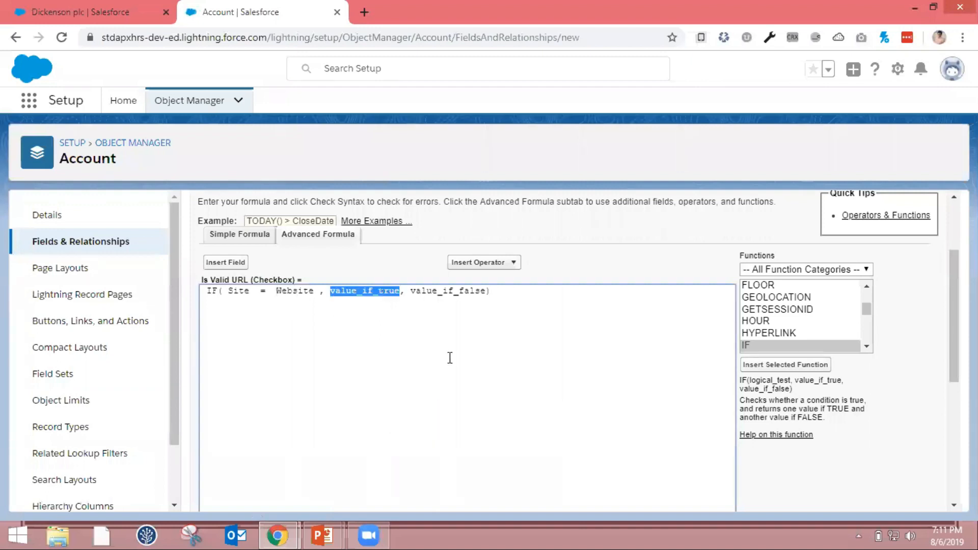
{"action": "type", "text": "TRUE"}
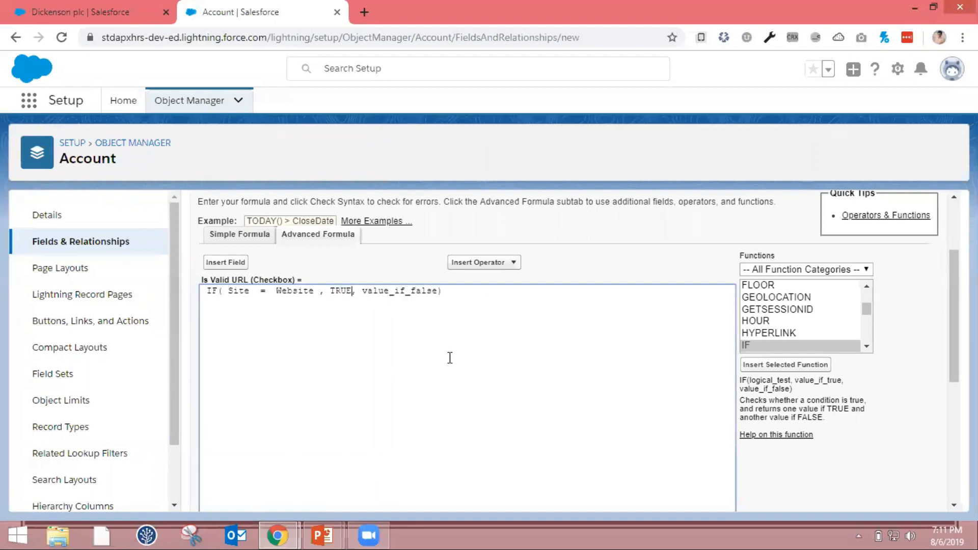
{"action": "double_click", "coordinate": [416, 293]}
{"action": "type", "text": "FALSE"}
Check the syntax of the completed Is Valid URL formula
{"action": "scroll", "coordinate": [415, 295], "scroll_direction": "down", "scroll_amount": 3}
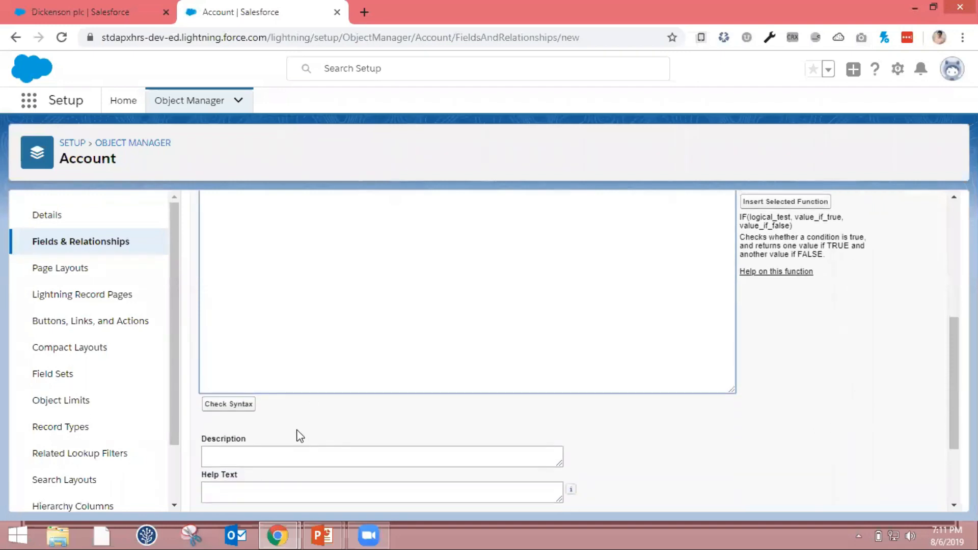
{"action": "left_click", "coordinate": [250, 408]}
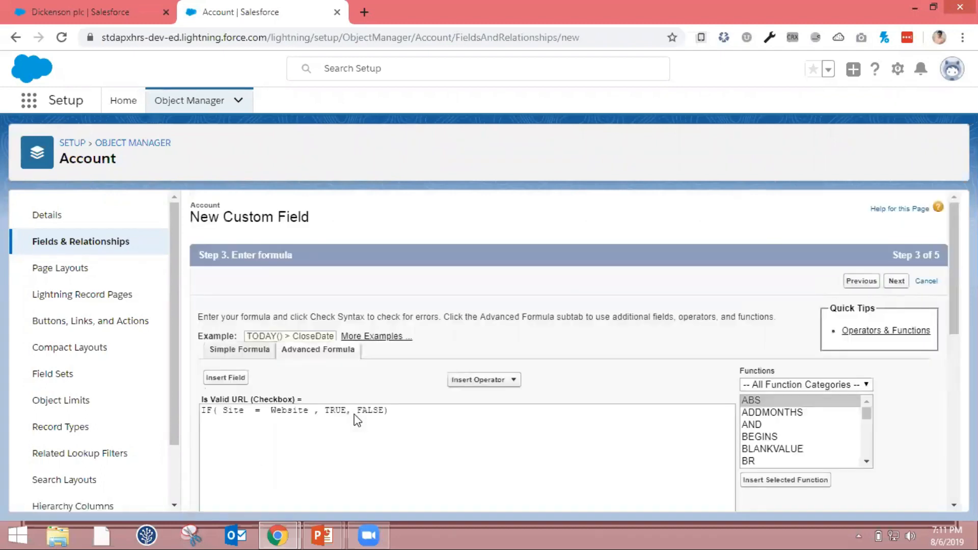
{"action": "scroll", "coordinate": [354, 414], "scroll_direction": "down", "scroll_amount": 5}
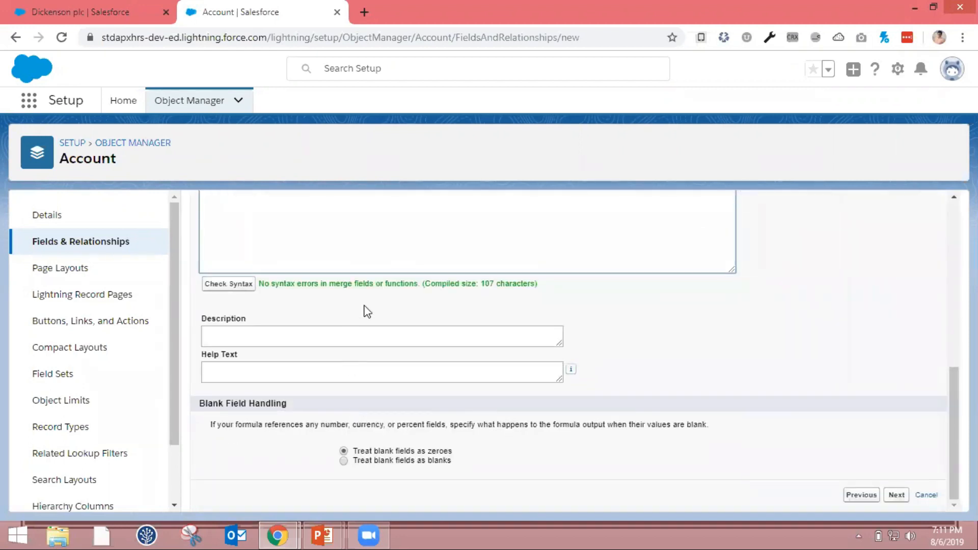
Enter the field description "This field help to check valid url" and proceed to the field-level security step
{"action": "left_click", "coordinate": [360, 331]}
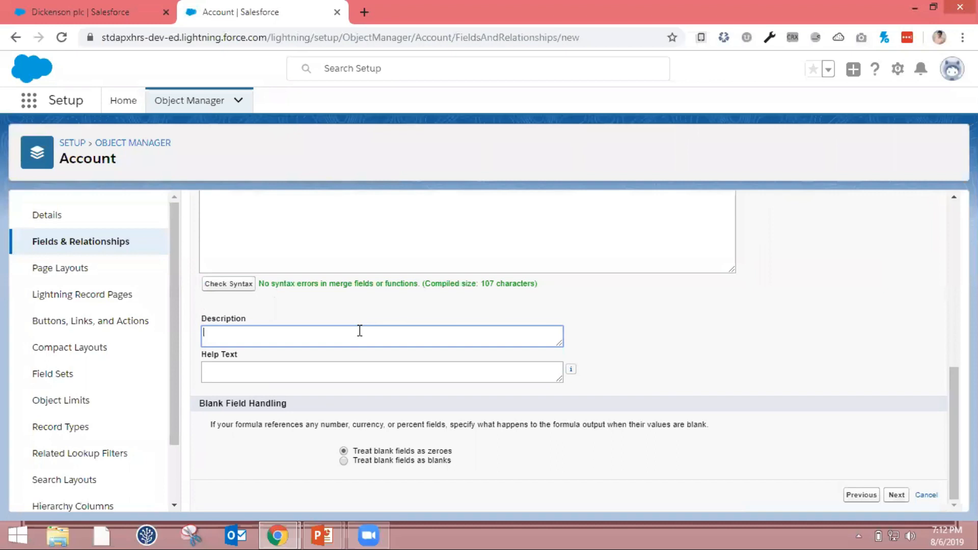
{"action": "type", "text": "us"}
{"action": "key", "text": "BackSpace"}
{"action": "key", "text": "BackSpace"}
{"action": "type", "text": "This field help to under"}
{"action": "key", "text": "BackSpace"}
{"action": "key", "text": "BackSpace"}
{"action": "key", "text": "BackSpace"}
{"action": "key", "text": "BackSpace"}
{"action": "key", "text": "BackSpace"}
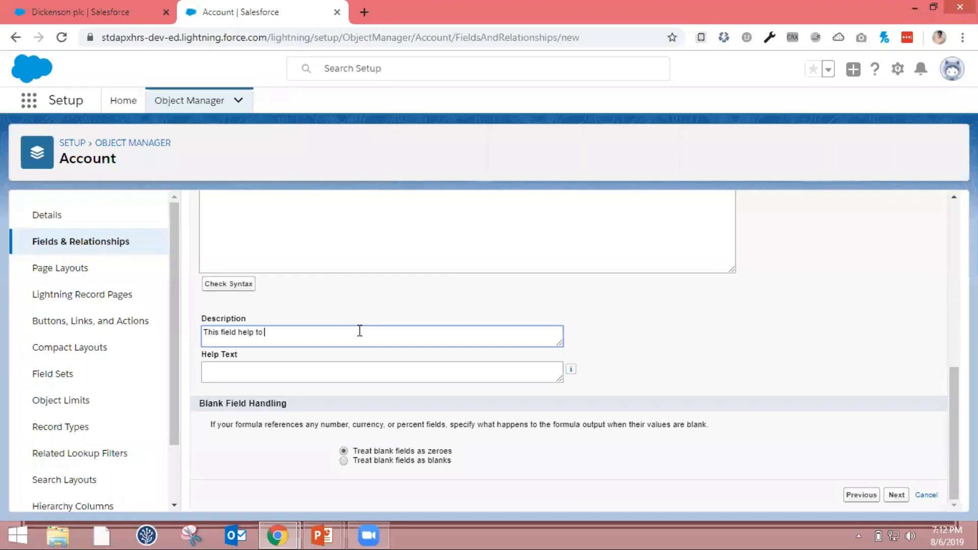
{"action": "type", "text": "check valid url"}
{"action": "left_click", "coordinate": [896, 495]}
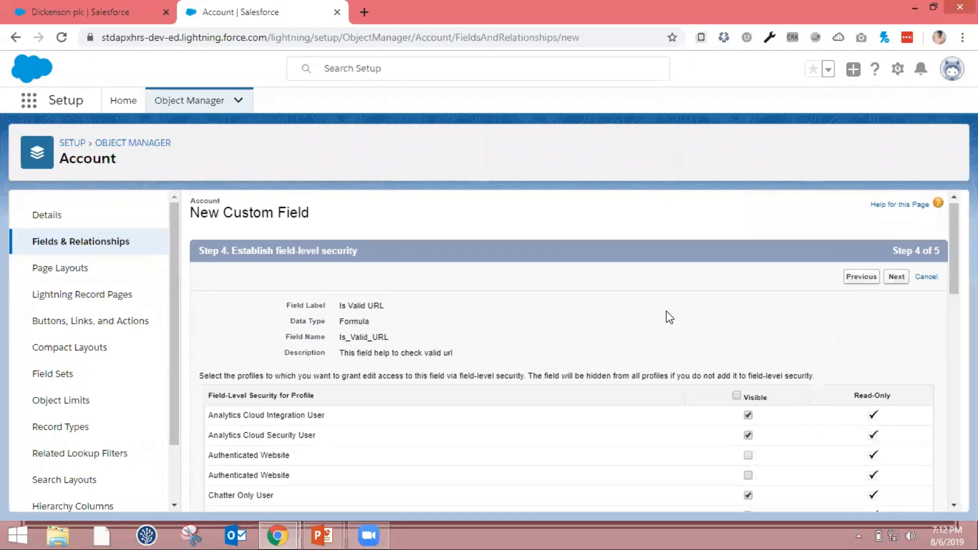
Make the Is Valid URL field visible only to the System Administrator profile and proceed to the page layouts step
{"action": "scroll", "coordinate": [669, 317], "scroll_direction": "down", "scroll_amount": 1}
{"action": "scroll", "coordinate": [669, 317], "scroll_direction": "up", "scroll_amount": 1}
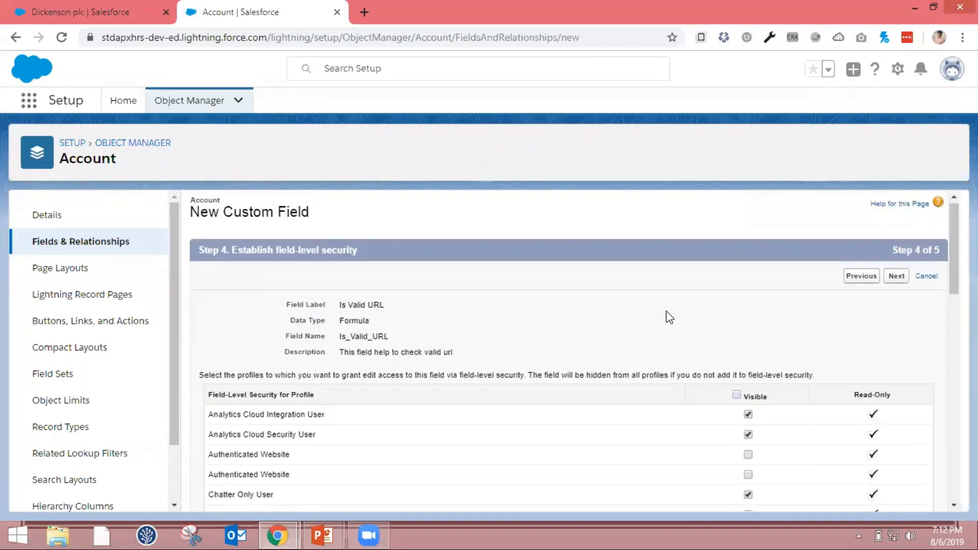
{"action": "scroll", "coordinate": [670, 317], "scroll_direction": "down", "scroll_amount": 2}
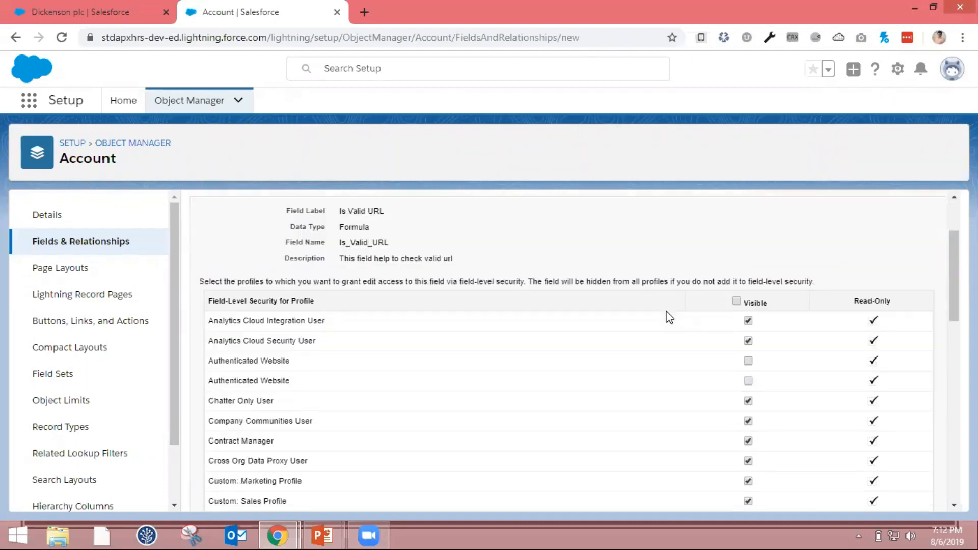
{"action": "scroll", "coordinate": [541, 392], "scroll_direction": "down", "scroll_amount": 1}
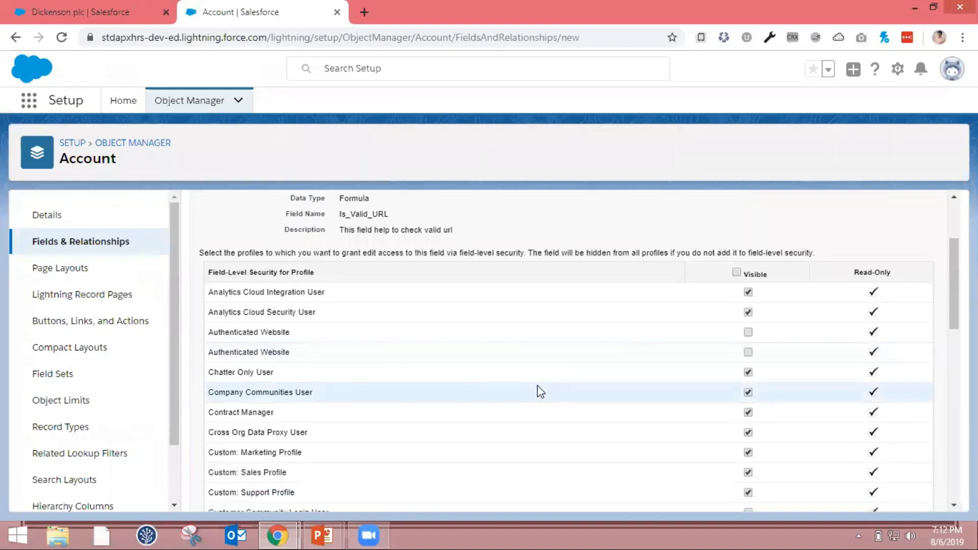
{"action": "left_click", "coordinate": [737, 274]}
{"action": "scroll", "coordinate": [652, 329], "scroll_direction": "down", "scroll_amount": 3}
{"action": "scroll", "coordinate": [652, 329], "scroll_direction": "up", "scroll_amount": 3}
{"action": "left_click", "coordinate": [737, 266]}
{"action": "scroll", "coordinate": [678, 364], "scroll_direction": "down", "scroll_amount": 6}
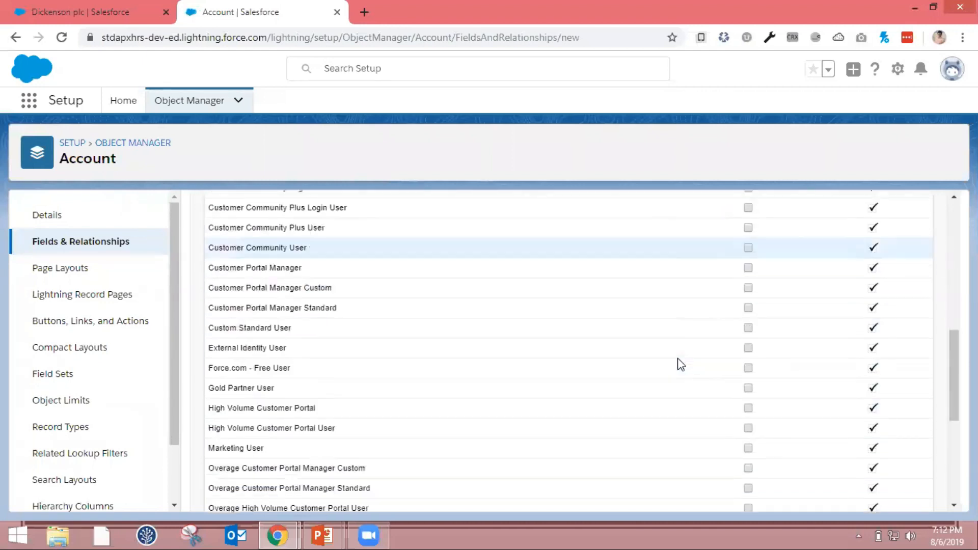
{"action": "scroll", "coordinate": [681, 364], "scroll_direction": "down", "scroll_amount": 5}
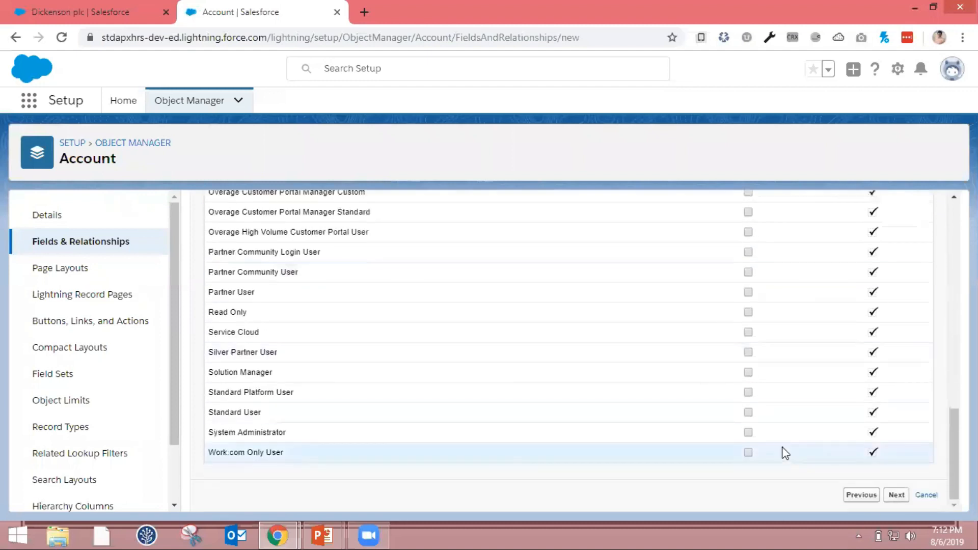
{"action": "left_click", "coordinate": [748, 433]}
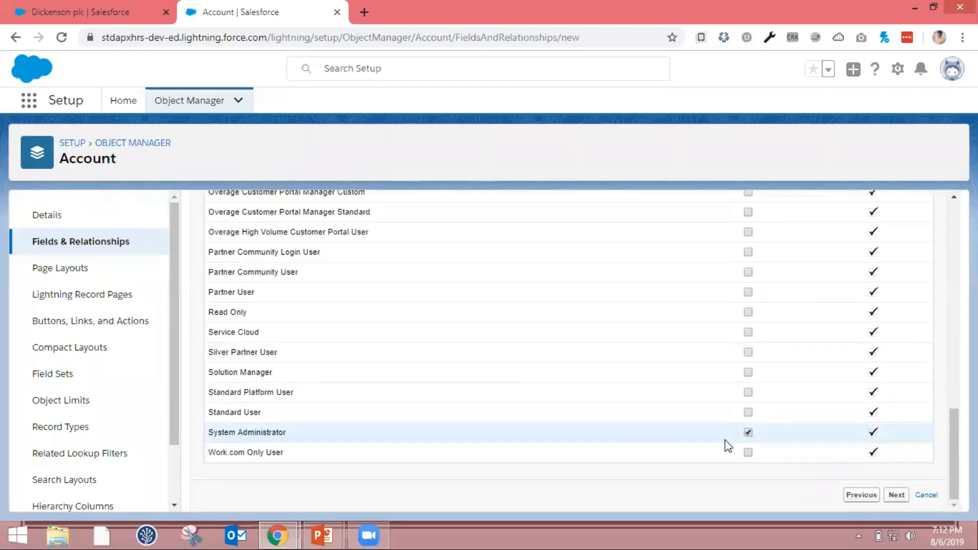
{"action": "left_click", "coordinate": [898, 498]}
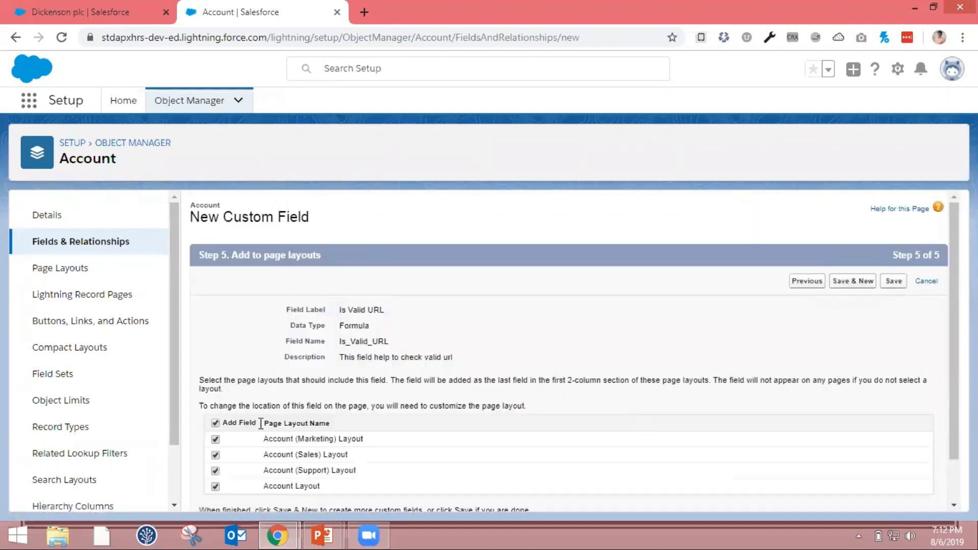
{"action": "scroll", "coordinate": [261, 423], "scroll_direction": "down", "scroll_amount": 1}
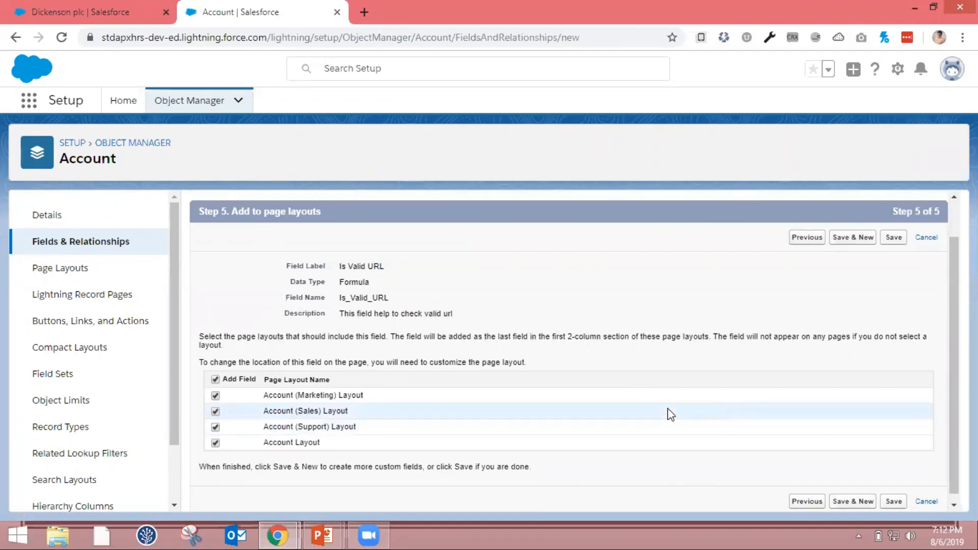
Save the Is Valid URL field to all four Account page layouts and return to the Dickenson plc account record
{"action": "left_click", "coordinate": [894, 237]}
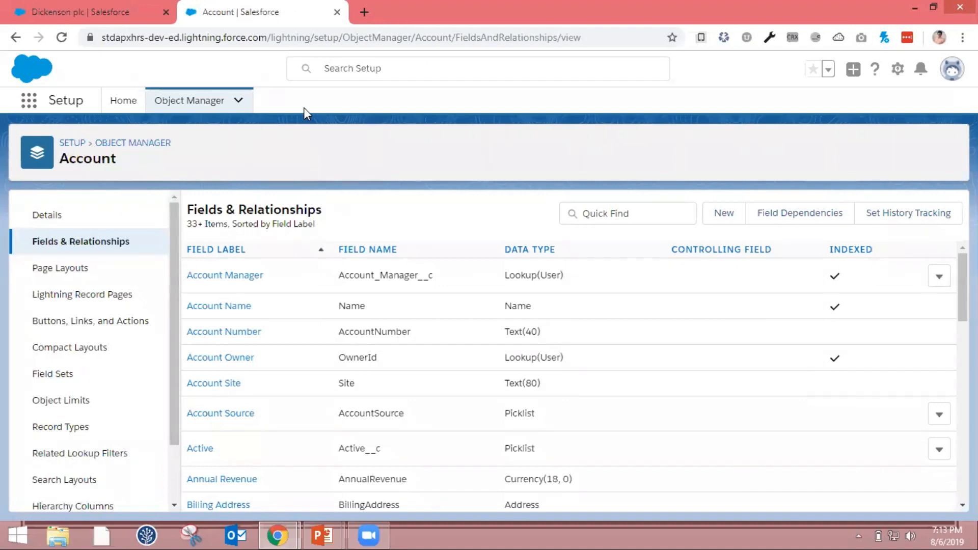
{"action": "left_click", "coordinate": [72, 9]}
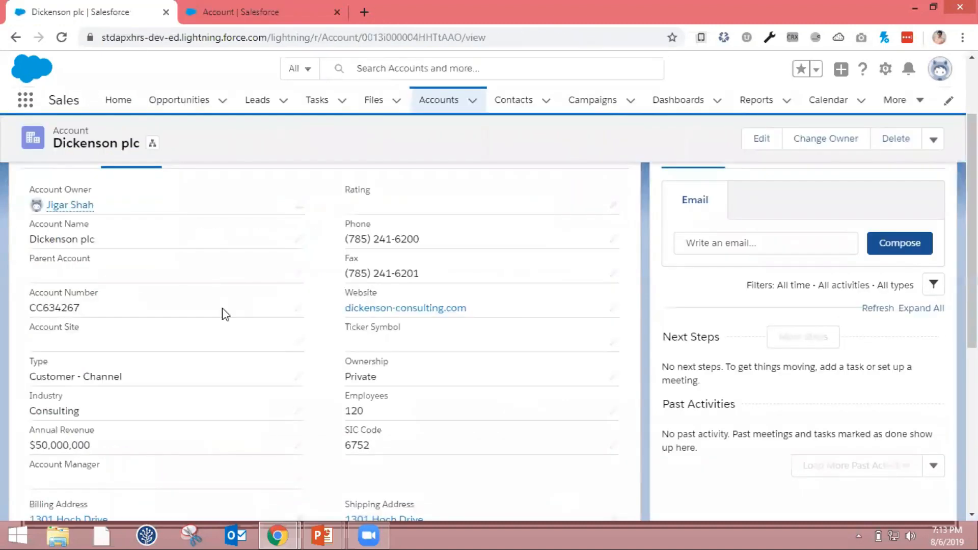
Copy the account's Website value, reload the Dickenson plc record and show its details
{"action": "left_click_drag", "start_coordinate": [490, 310], "coordinate": [346, 311]}
{"action": "key", "text": "ctrl+c"}
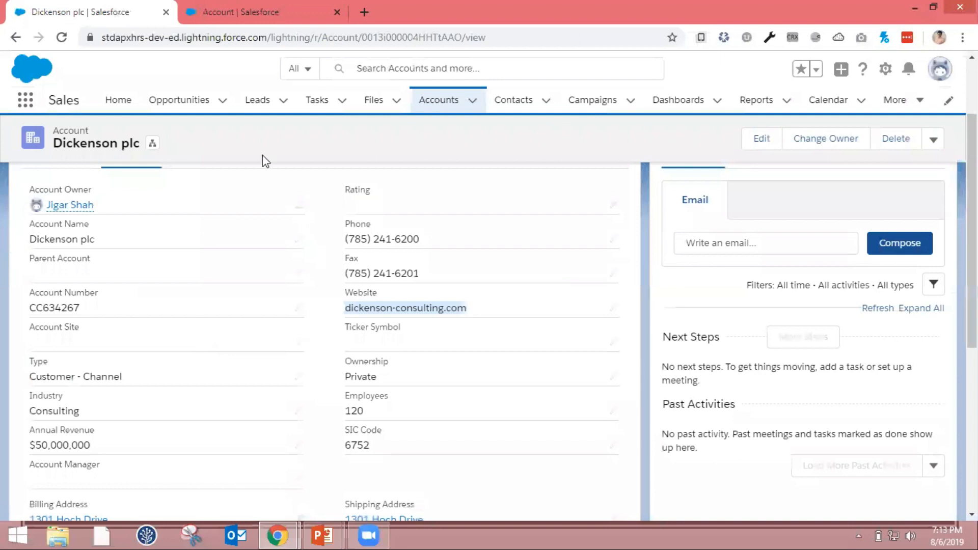
{"action": "left_click", "coordinate": [345, 38]}
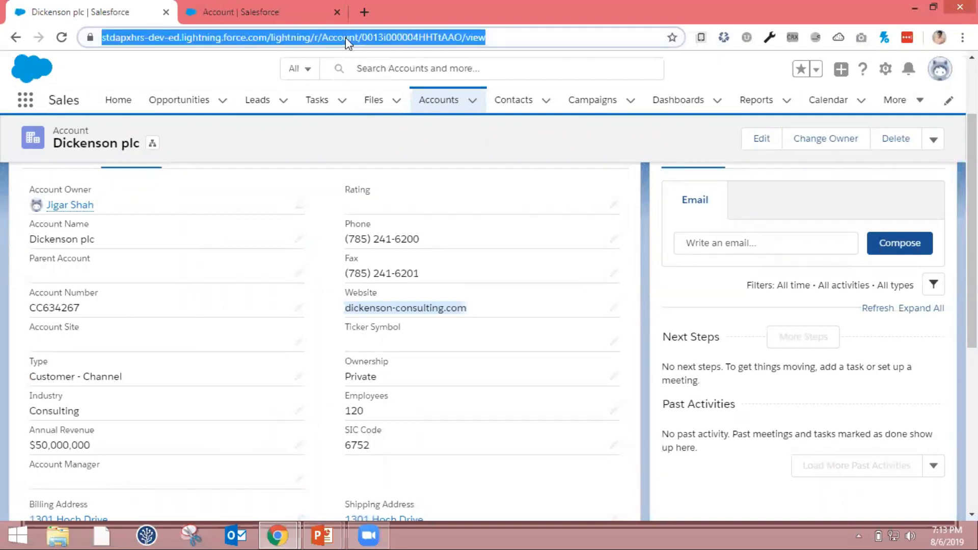
{"action": "key", "text": "Return"}
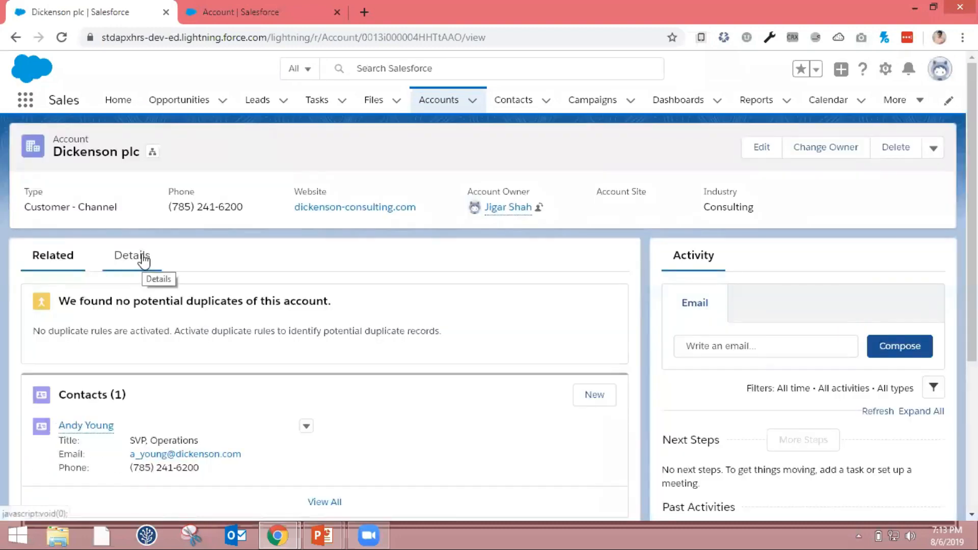
{"action": "left_click", "coordinate": [135, 256]}
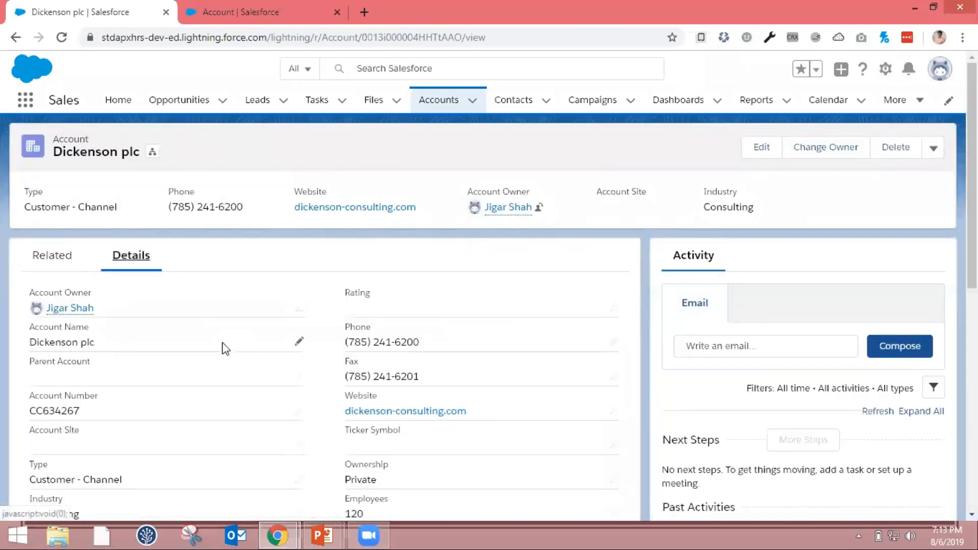
Set the Account Site to the copied website dickenson-consulting.com and save the record
{"action": "scroll", "coordinate": [224, 349], "scroll_direction": "down", "scroll_amount": 2}
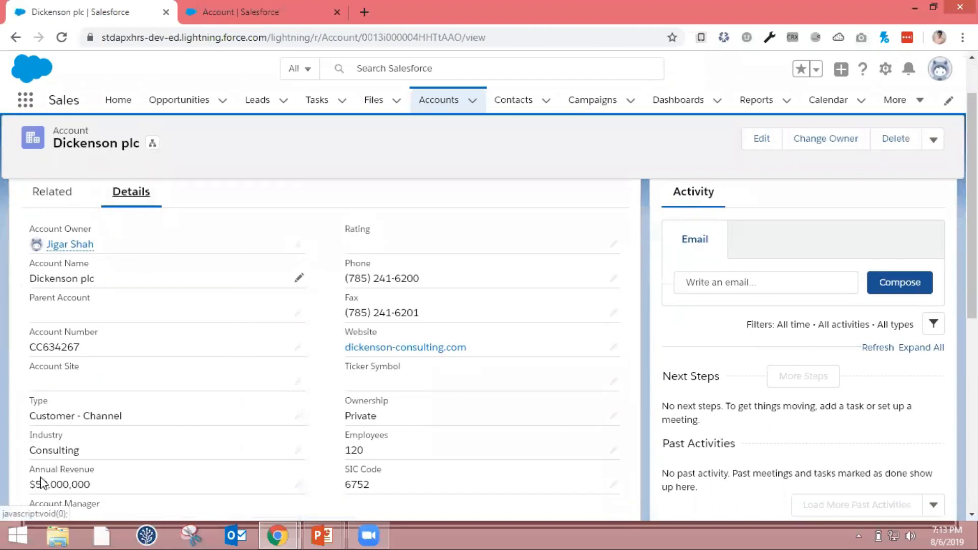
{"action": "scroll", "coordinate": [40, 474], "scroll_direction": "down", "scroll_amount": 2}
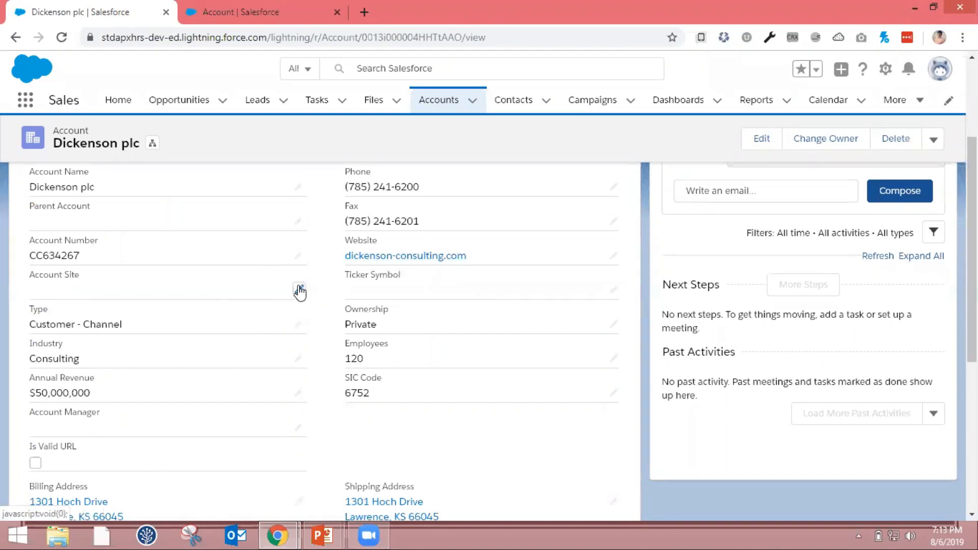
{"action": "double_click", "coordinate": [238, 293]}
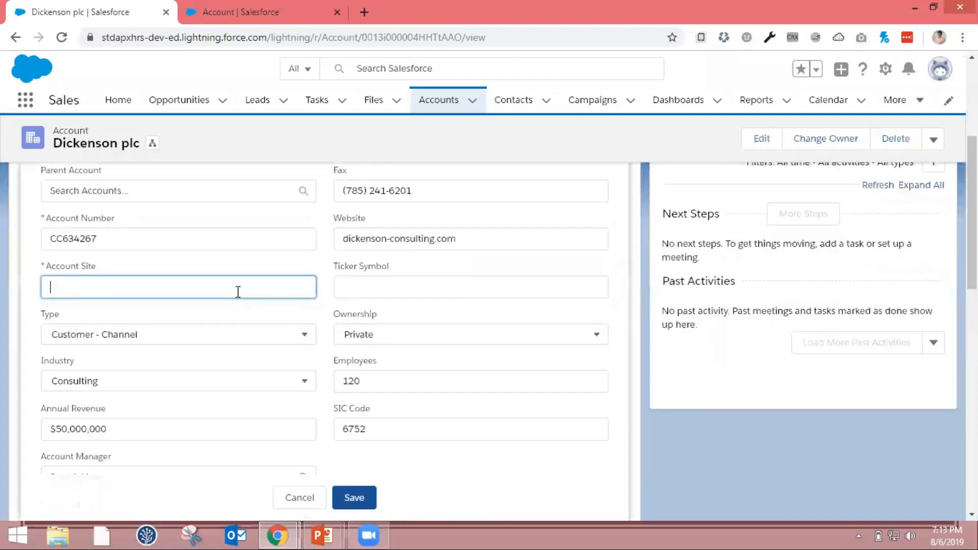
{"action": "key", "text": "ctrl+v"}
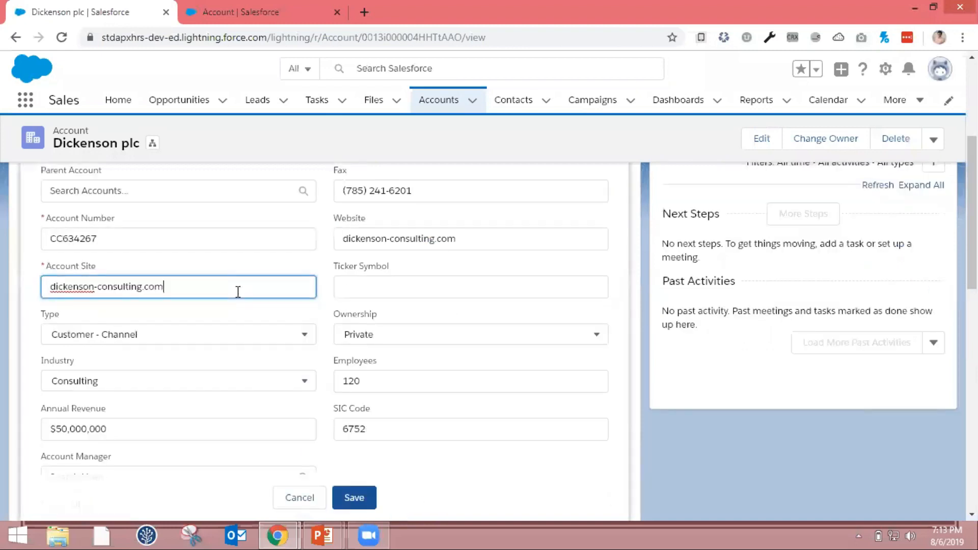
{"action": "left_click", "coordinate": [371, 498]}
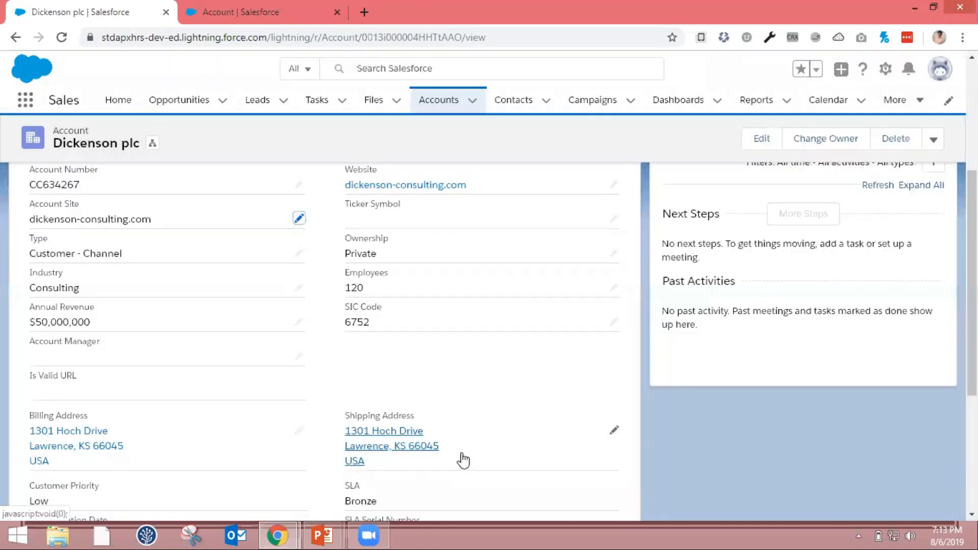
Examine the Is Valid URL checkbox in the saved account details
{"action": "scroll", "coordinate": [59, 441], "scroll_direction": "down", "scroll_amount": 3}
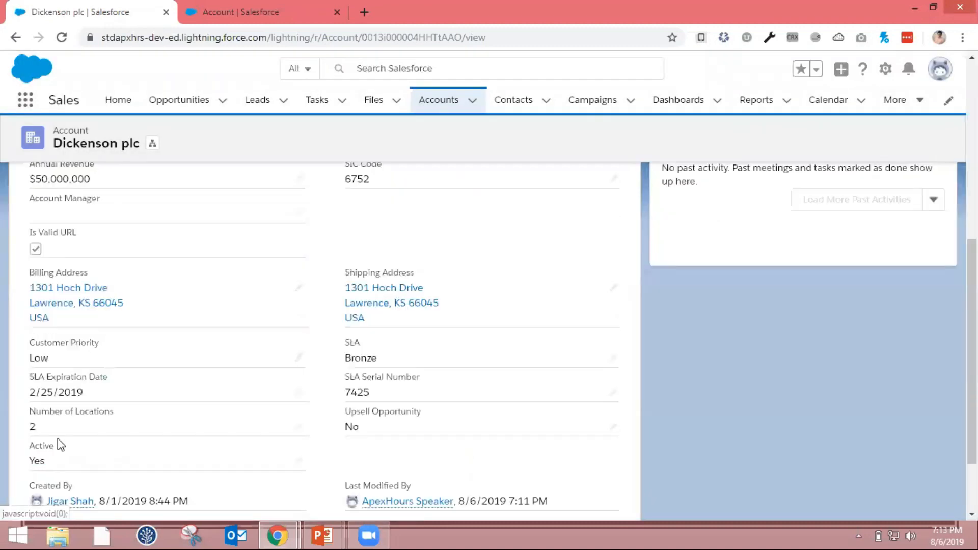
{"action": "scroll", "coordinate": [64, 459], "scroll_direction": "down", "scroll_amount": 2}
{"action": "scroll", "coordinate": [64, 459], "scroll_direction": "up", "scroll_amount": 2}
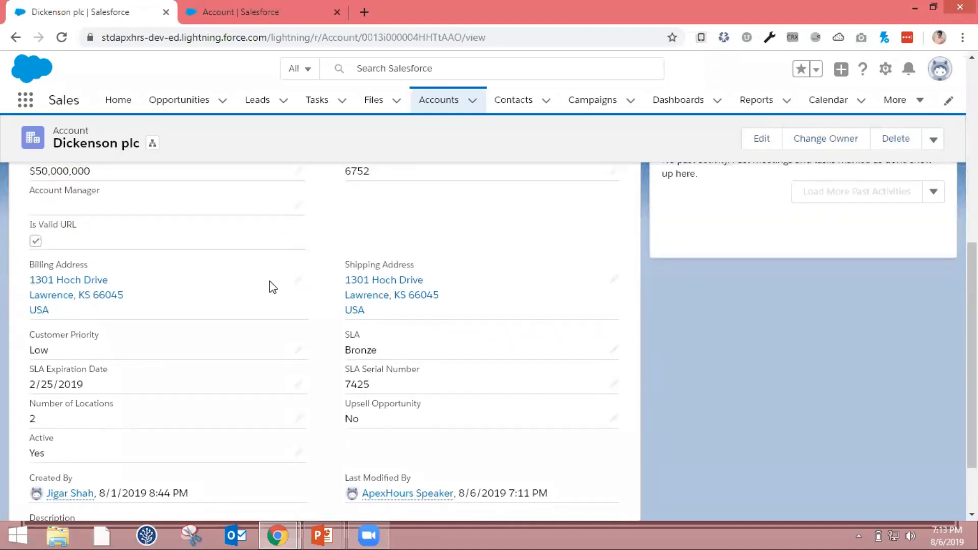
{"action": "key", "text": "alt+Tab"}
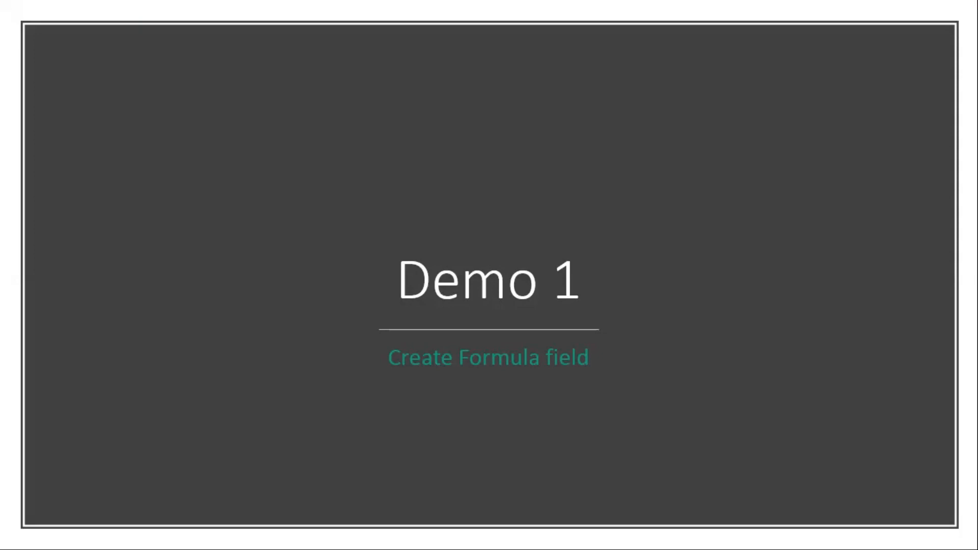
{"action": "key", "text": "Right"}
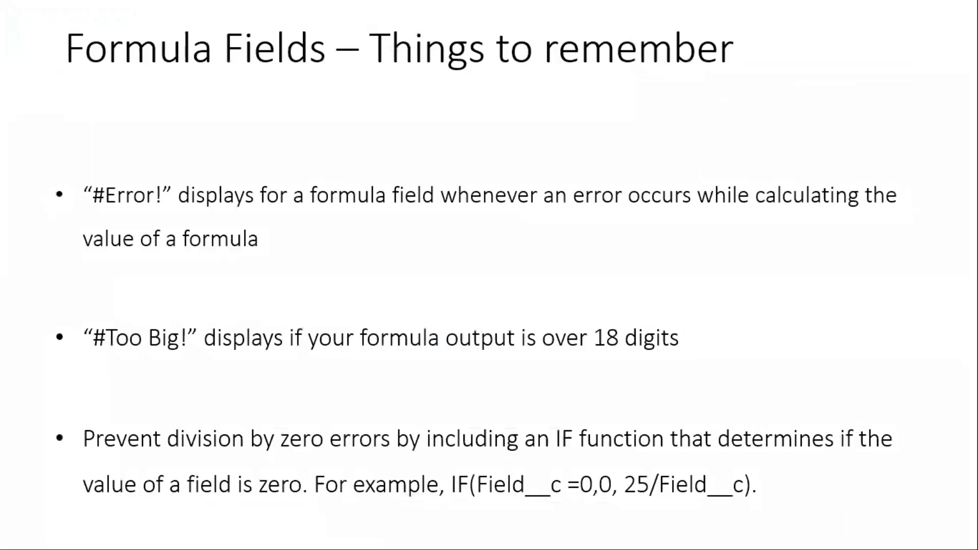
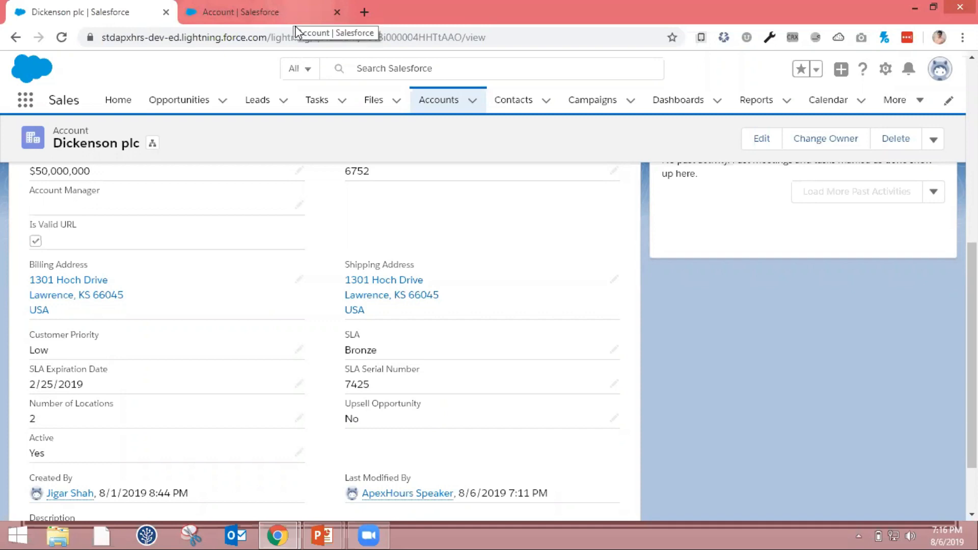
Open the Salesforce opportunity of Dickenson plc and show its related records
{"action": "left_click", "coordinate": [179, 101]}
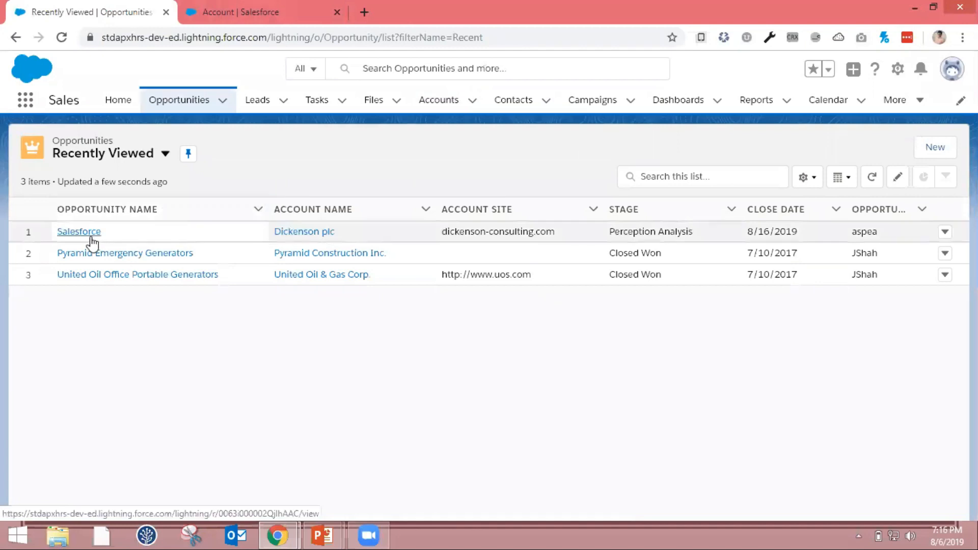
{"action": "left_click", "coordinate": [91, 238]}
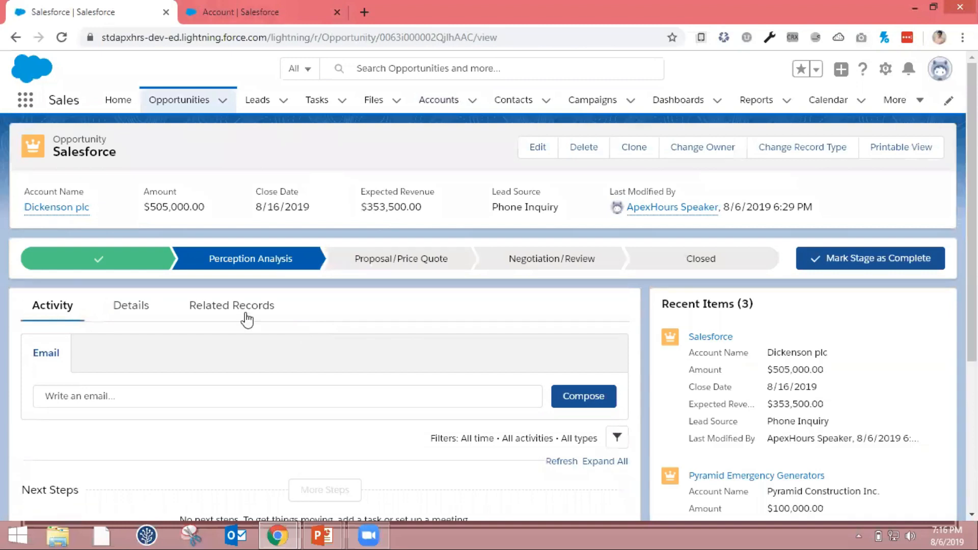
{"action": "left_click", "coordinate": [199, 309]}
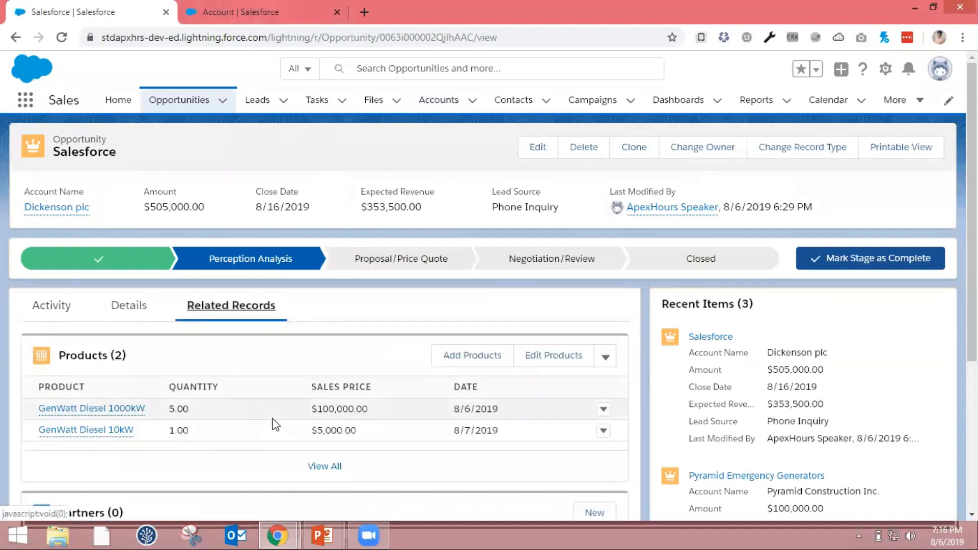
Delete the GenWatt Diesel 1000kW and GenWatt Diesel 10kW products from the opportunity and check the amounts in its details
{"action": "left_click", "coordinate": [603, 410]}
{"action": "left_click", "coordinate": [586, 423]}
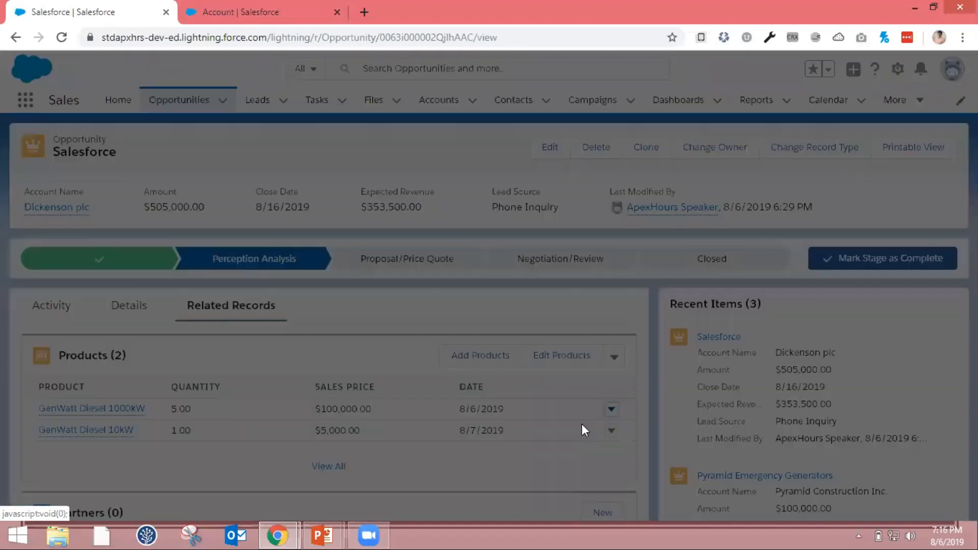
{"action": "left_click", "coordinate": [678, 326]}
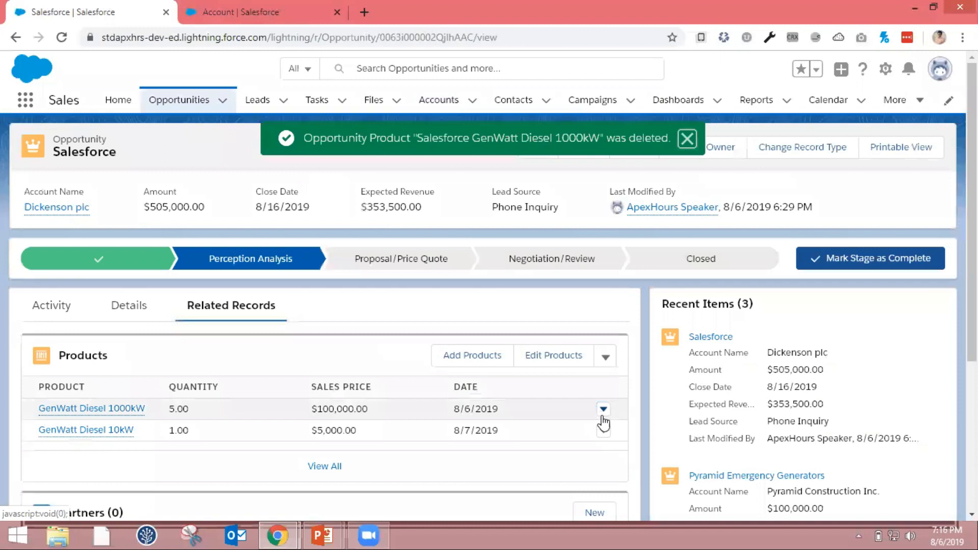
{"action": "left_click", "coordinate": [604, 409]}
{"action": "left_click", "coordinate": [591, 405]}
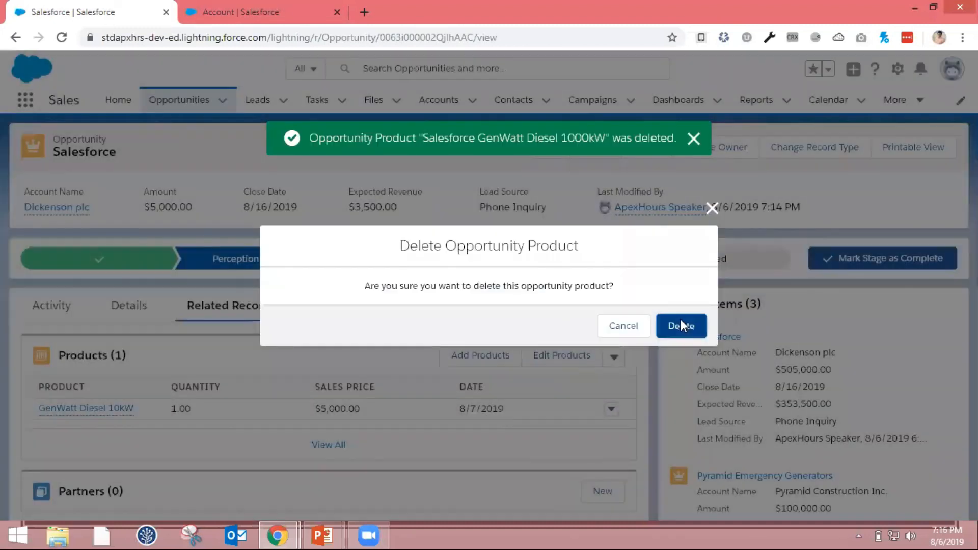
{"action": "left_click", "coordinate": [680, 324]}
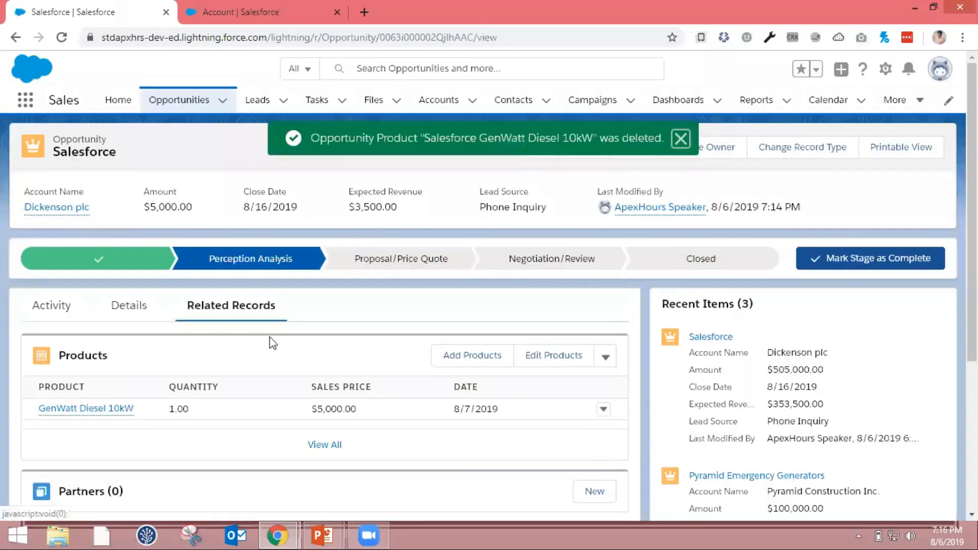
{"action": "left_click", "coordinate": [128, 306]}
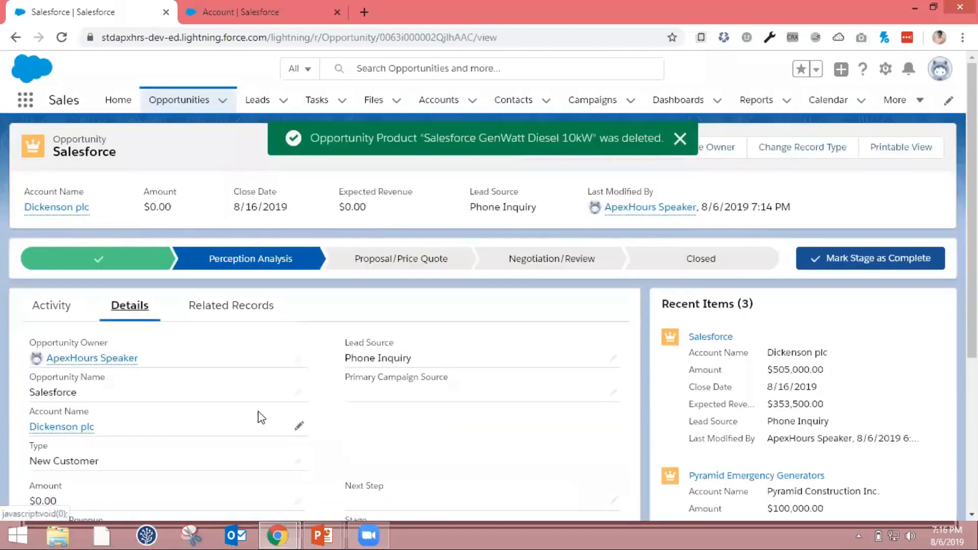
{"action": "scroll", "coordinate": [261, 418], "scroll_direction": "down", "scroll_amount": 2}
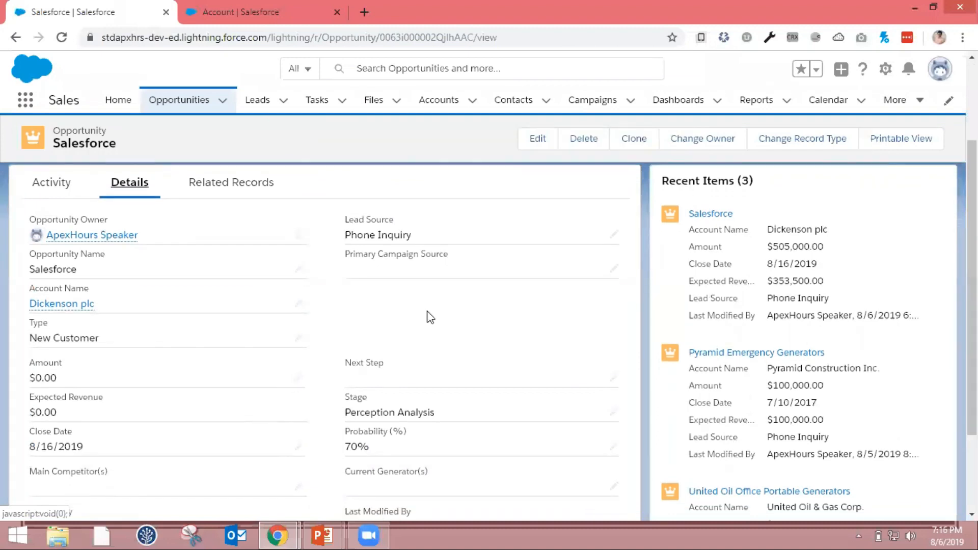
{"action": "scroll", "coordinate": [428, 312], "scroll_direction": "up", "scroll_amount": 1}
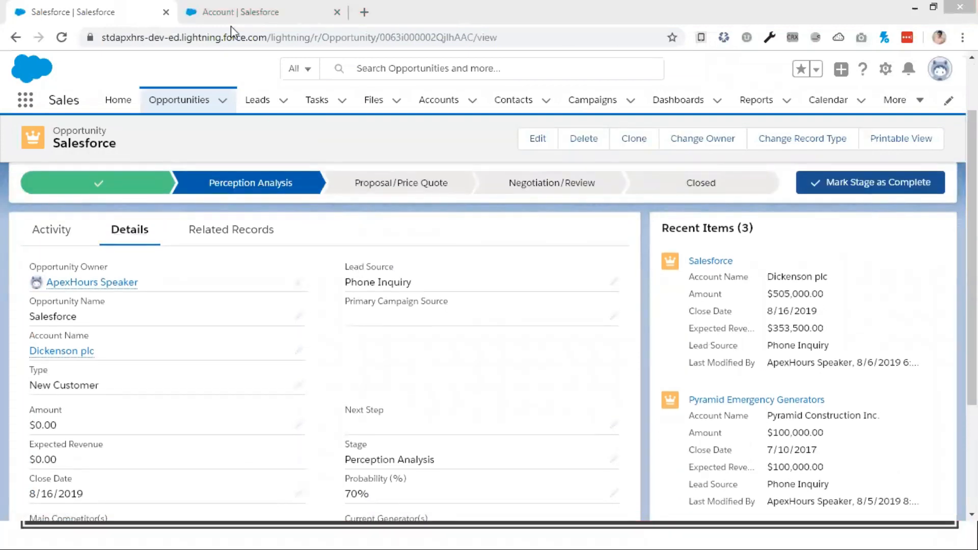
Find the Opportunity object in Setup's Object Manager and open its Fields & Relationships
{"action": "left_click", "coordinate": [231, 23]}
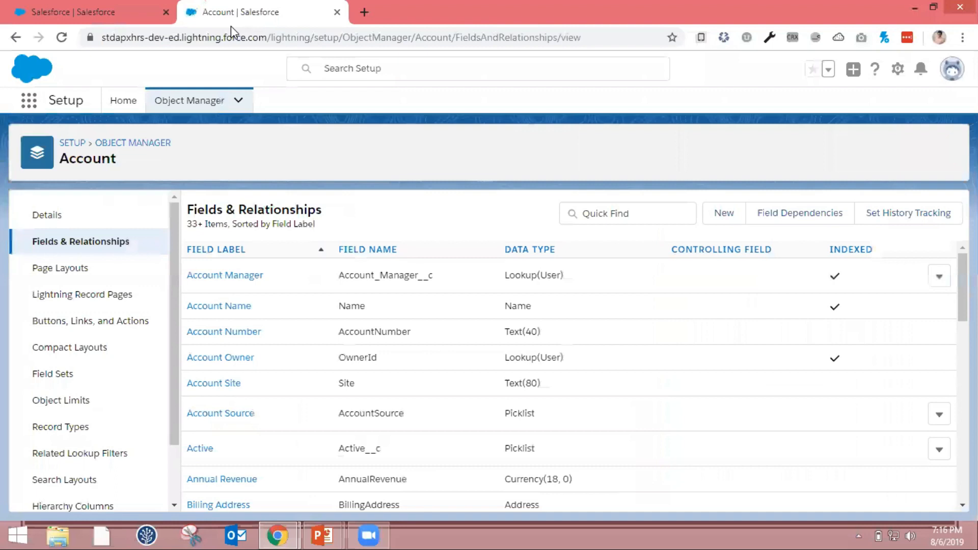
{"action": "left_click", "coordinate": [209, 102]}
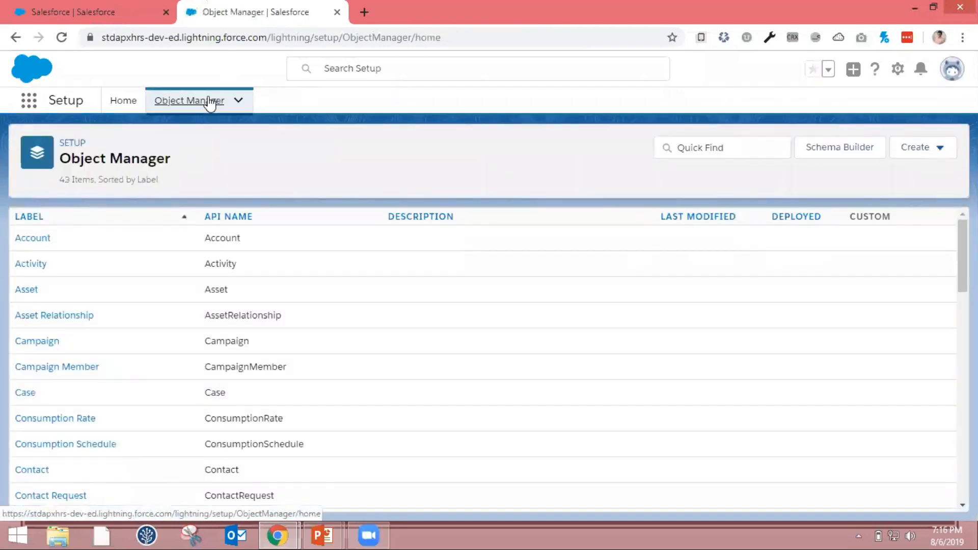
{"action": "left_click", "coordinate": [712, 147]}
{"action": "type", "text": "O"}
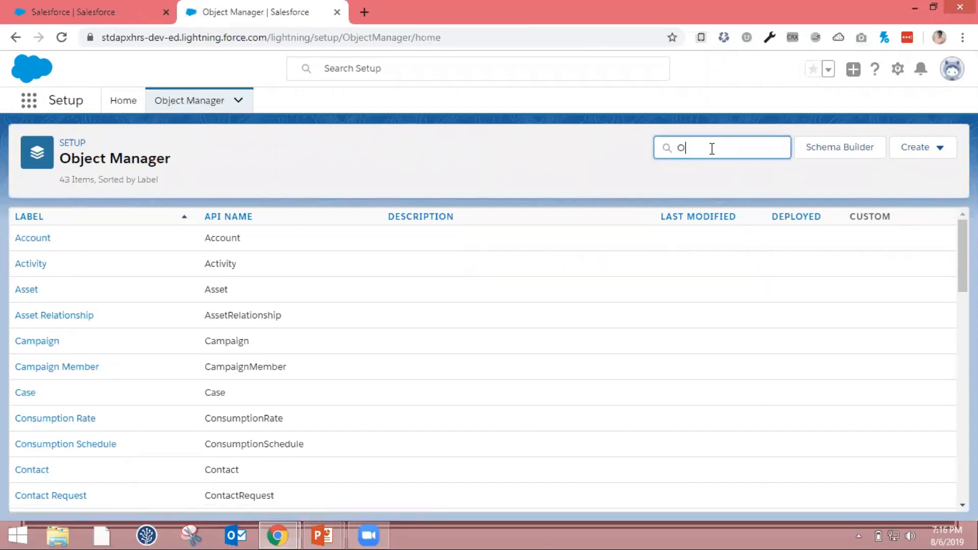
{"action": "type", "text": "pp"}
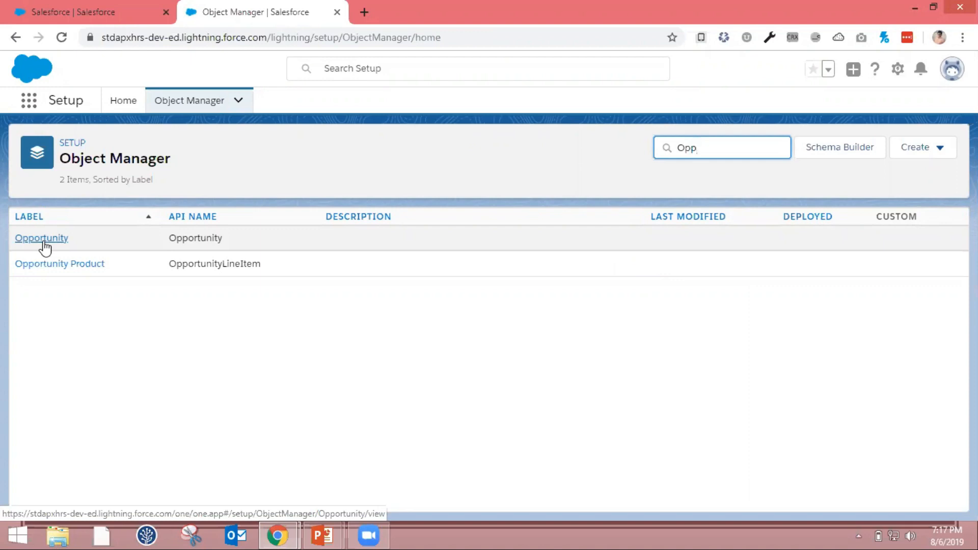
{"action": "left_click", "coordinate": [44, 243]}
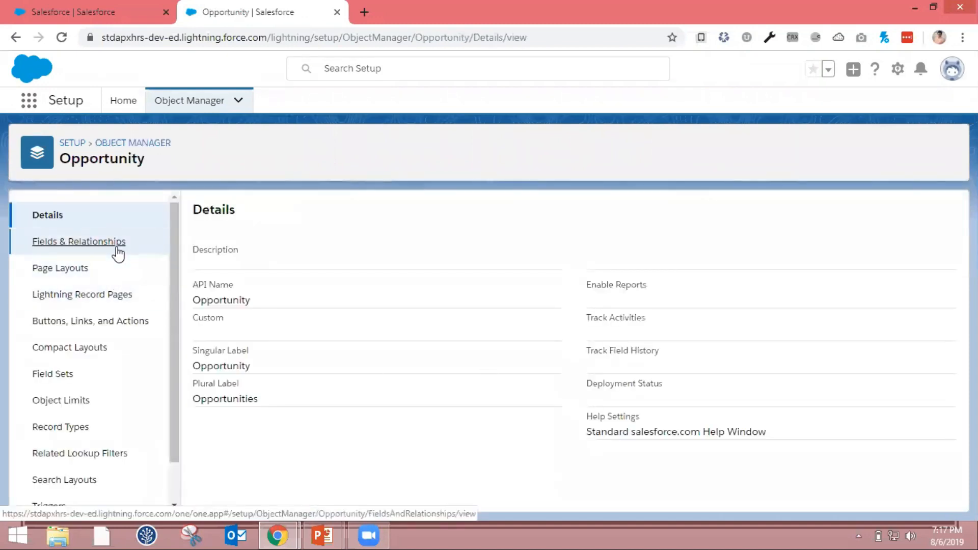
{"action": "left_click", "coordinate": [117, 254]}
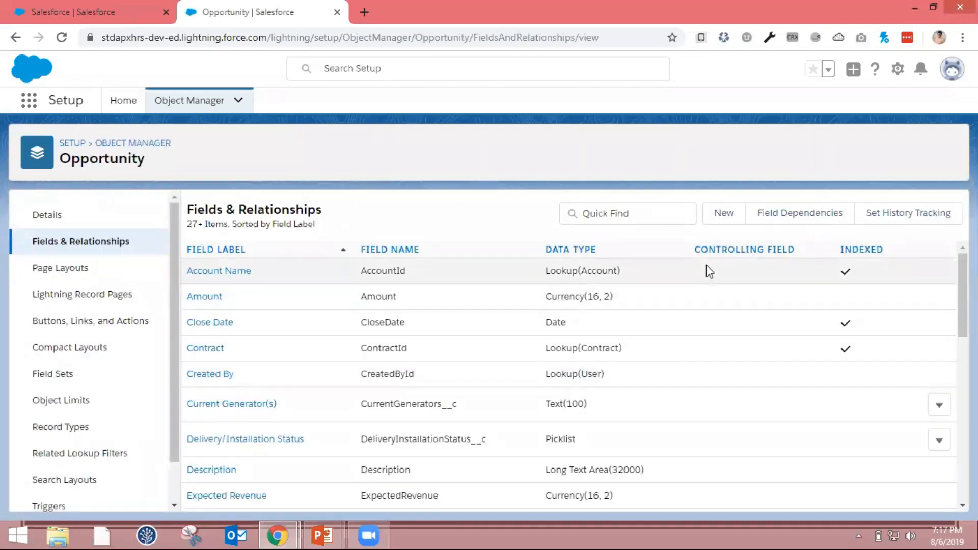
Start a new custom field on Opportunity with the Roll-Up Summary data type
{"action": "left_click", "coordinate": [725, 224]}
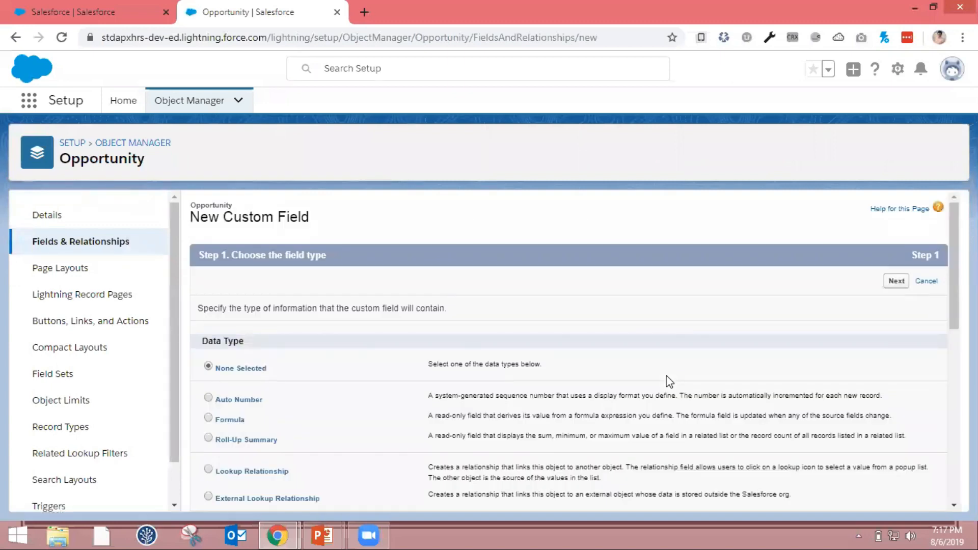
{"action": "scroll", "coordinate": [669, 381], "scroll_direction": "down", "scroll_amount": 1}
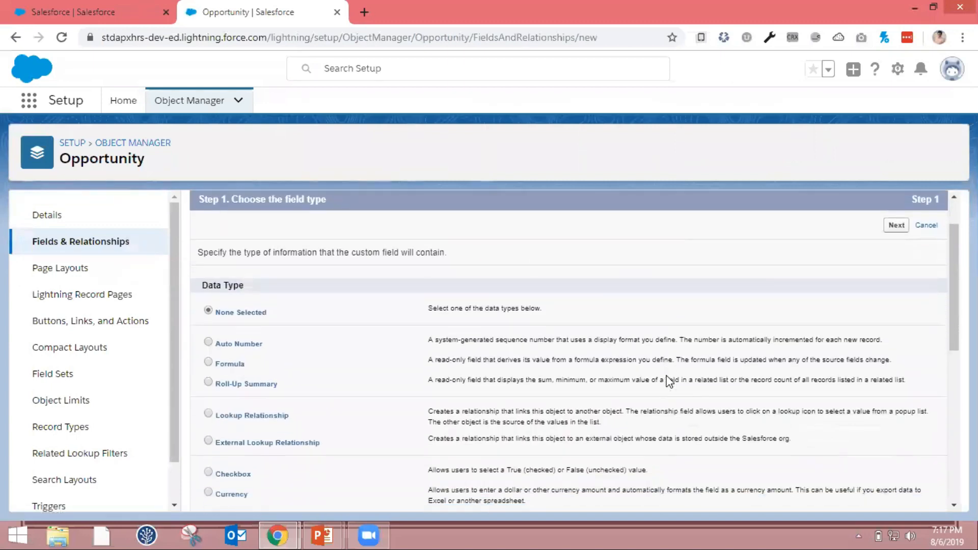
{"action": "scroll", "coordinate": [669, 382], "scroll_direction": "down", "scroll_amount": 1}
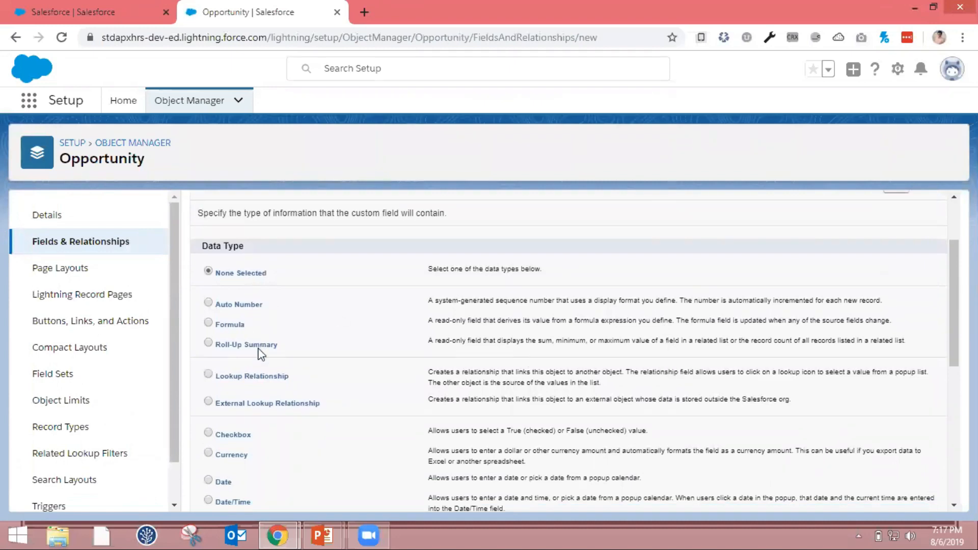
{"action": "scroll", "coordinate": [463, 365], "scroll_direction": "up", "scroll_amount": 2}
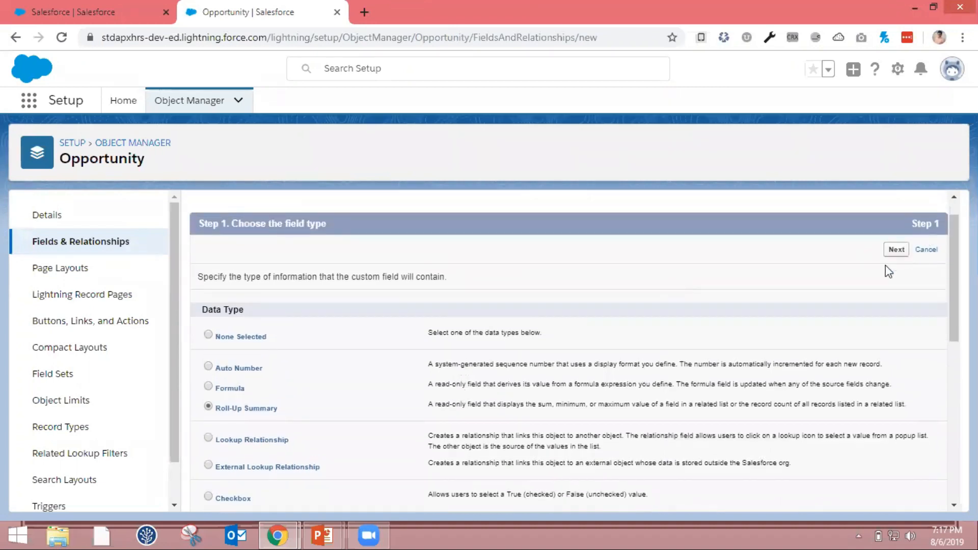
{"action": "left_click", "coordinate": [896, 250]}
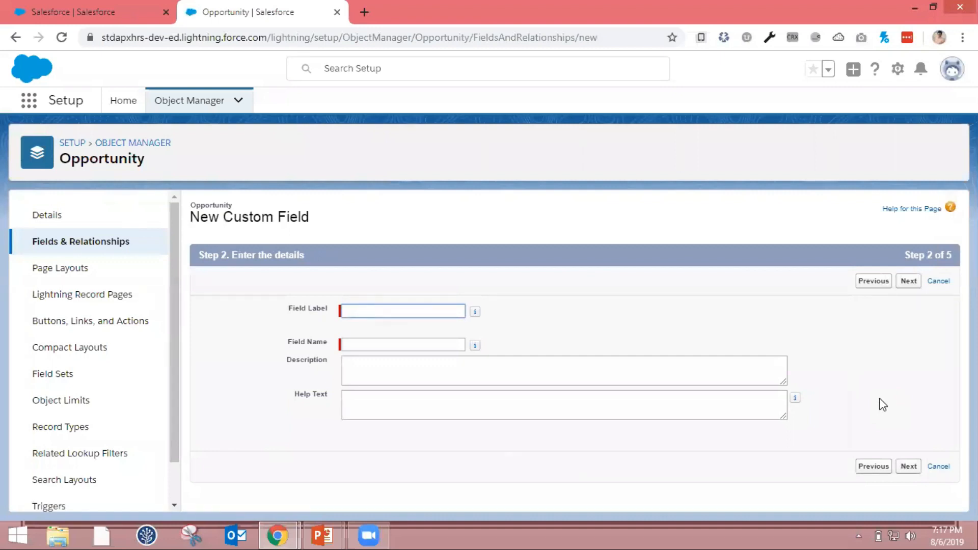
Label the roll-up summary field Total Amount, with the field name Total_Amount, and continue to the summary calculation
{"action": "type", "text": "Total Amount"}
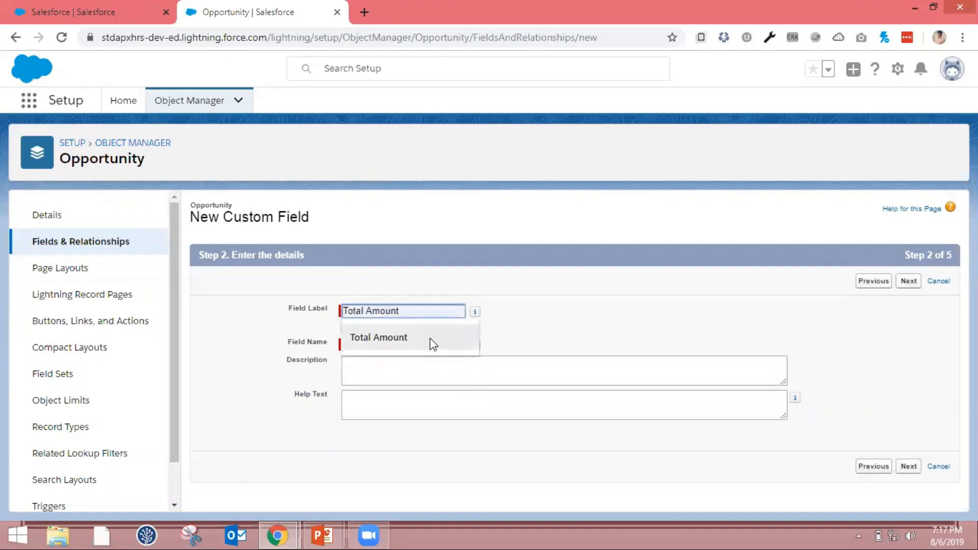
{"action": "left_click", "coordinate": [431, 337]}
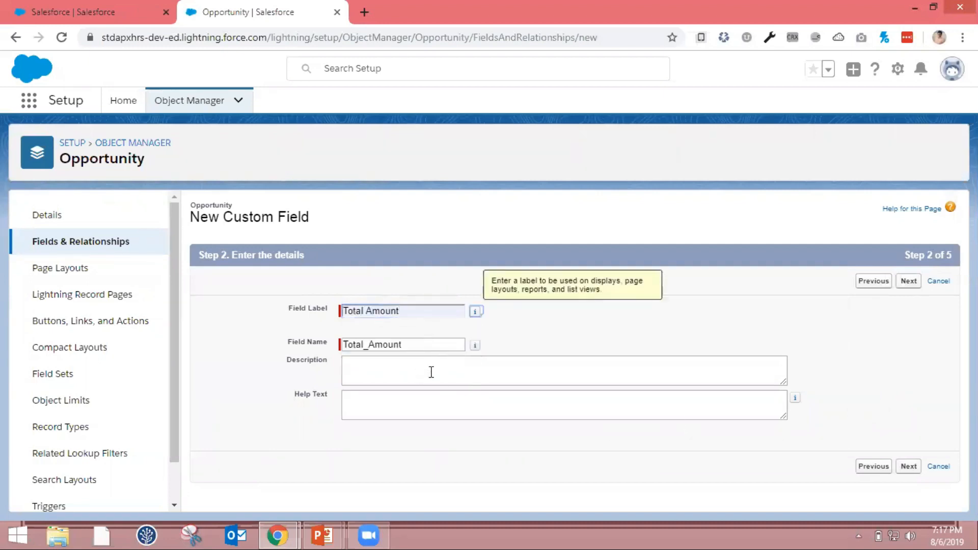
{"action": "left_click", "coordinate": [910, 281]}
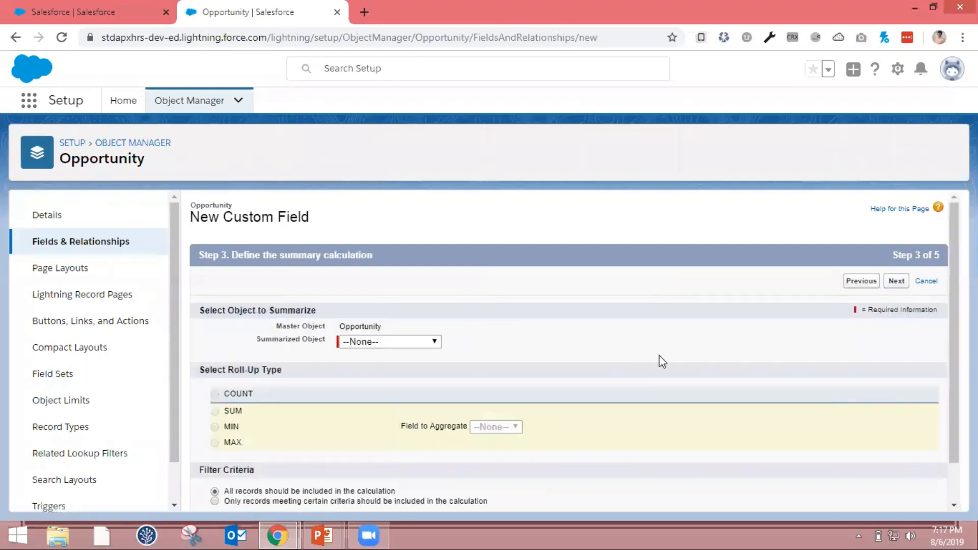
Define the roll-up on the Opportunity Product object as a SUM of the Sales Price field
{"action": "scroll", "coordinate": [663, 362], "scroll_direction": "down", "scroll_amount": 1}
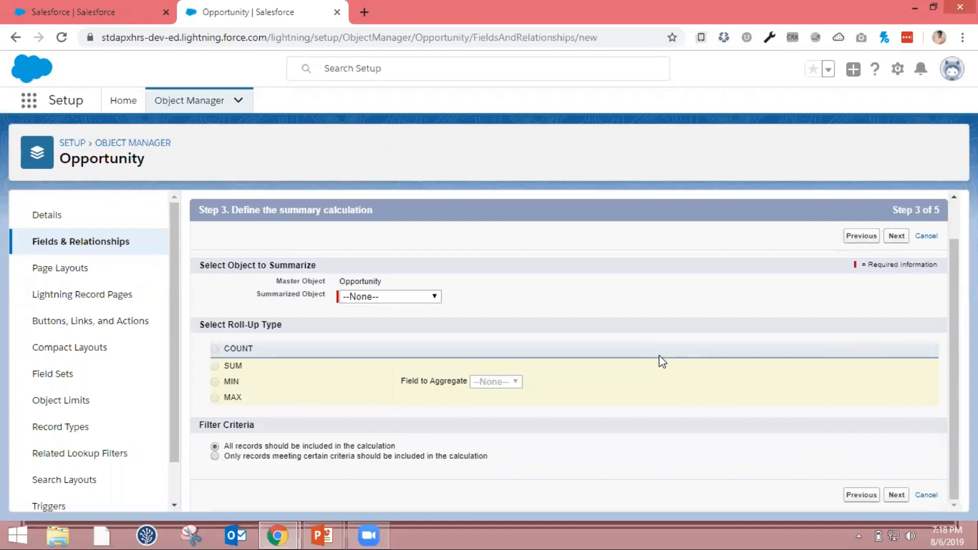
{"action": "left_click", "coordinate": [423, 299]}
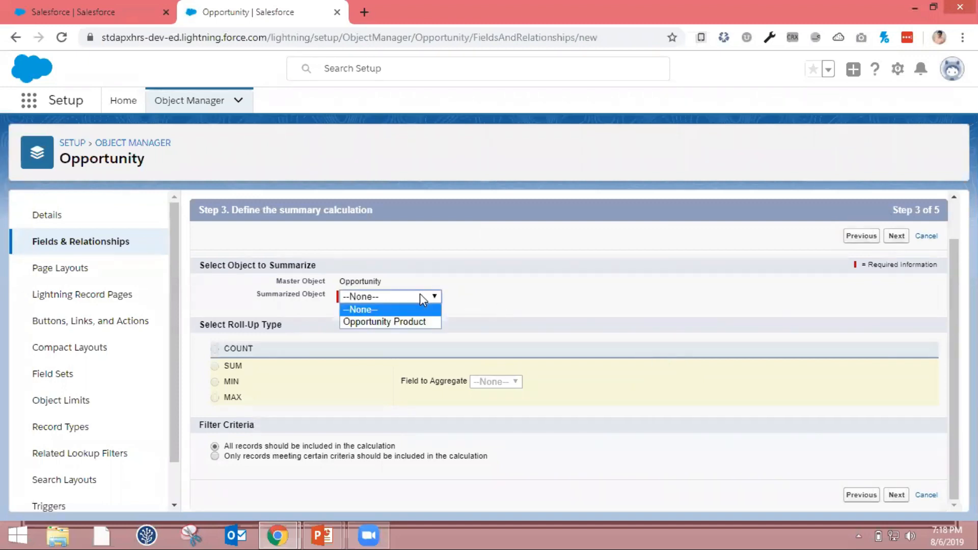
{"action": "left_click", "coordinate": [417, 327]}
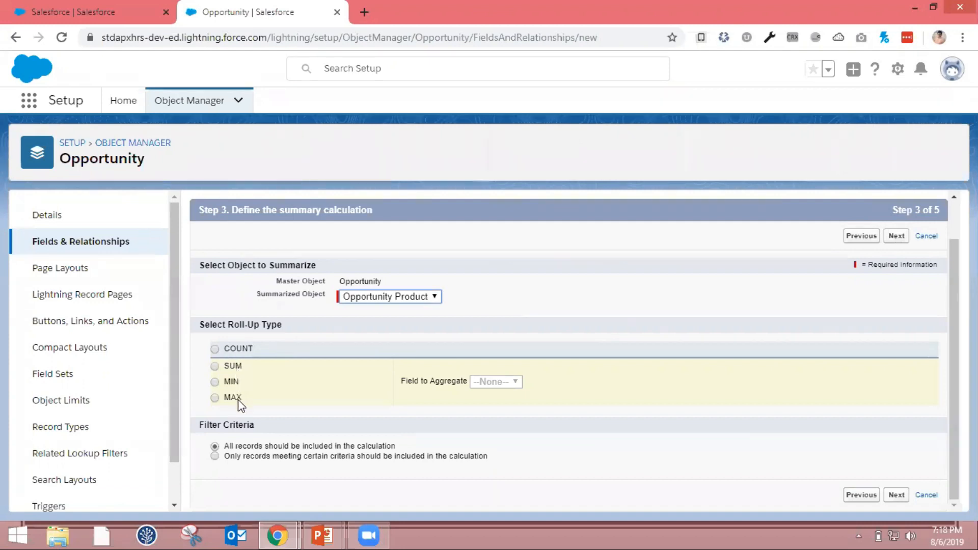
{"action": "left_click", "coordinate": [215, 366]}
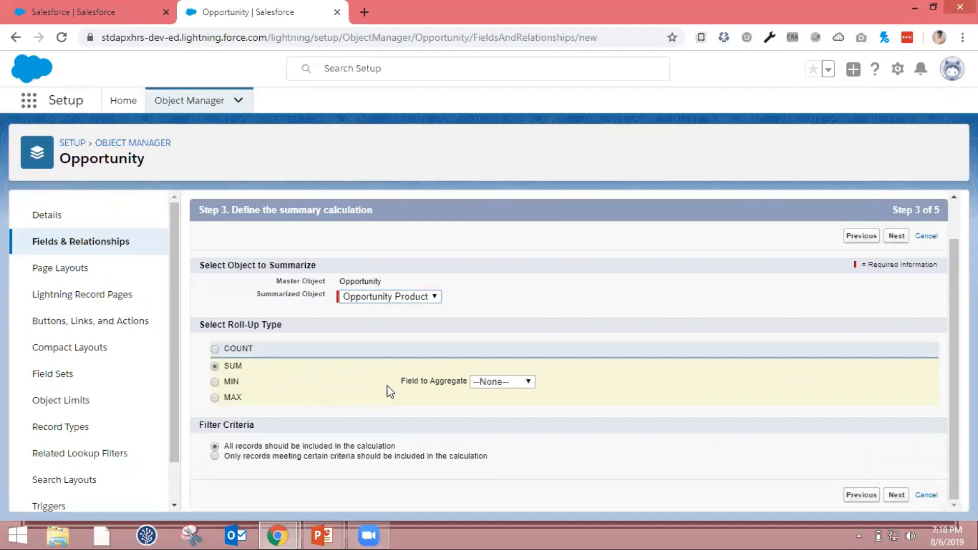
{"action": "left_click", "coordinate": [483, 384]}
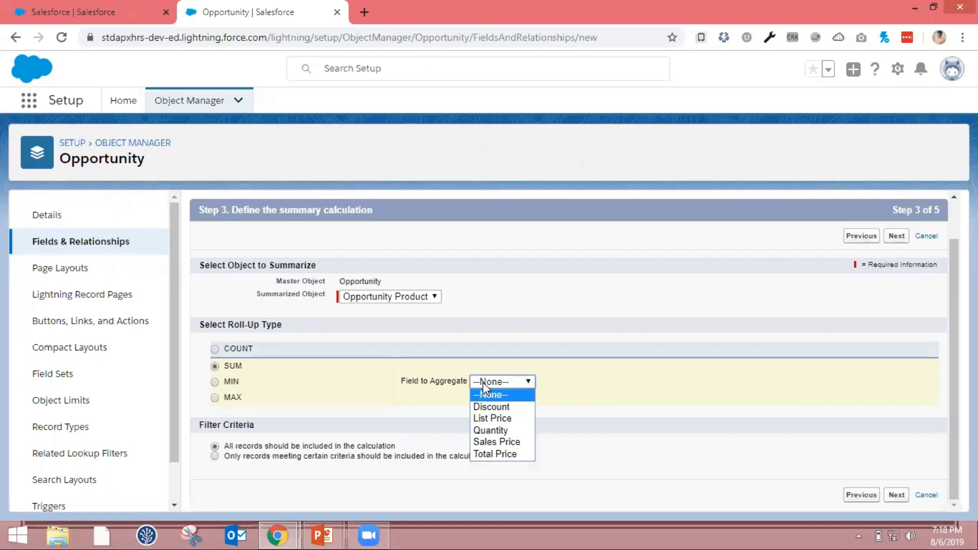
{"action": "left_click", "coordinate": [509, 442]}
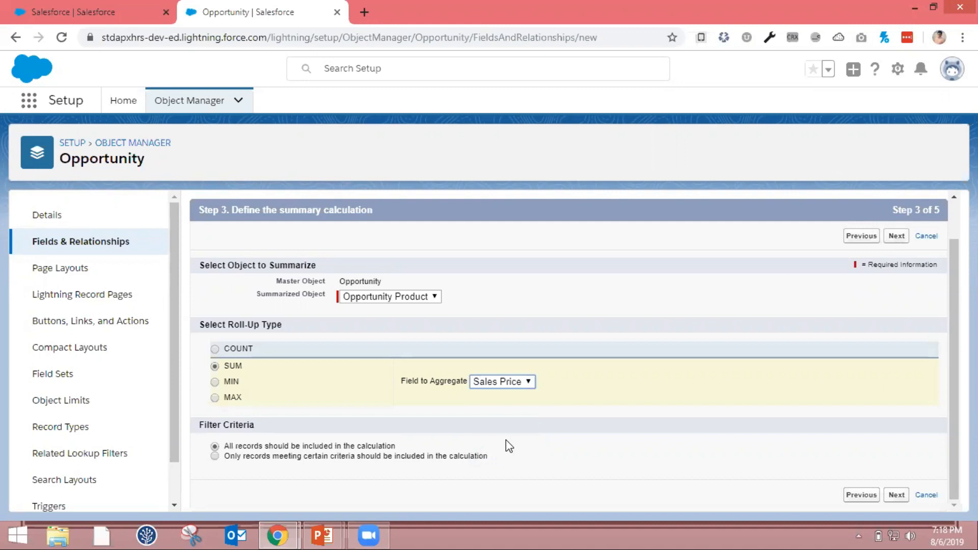
{"action": "left_click", "coordinate": [290, 459]}
{"action": "left_click", "coordinate": [288, 490]}
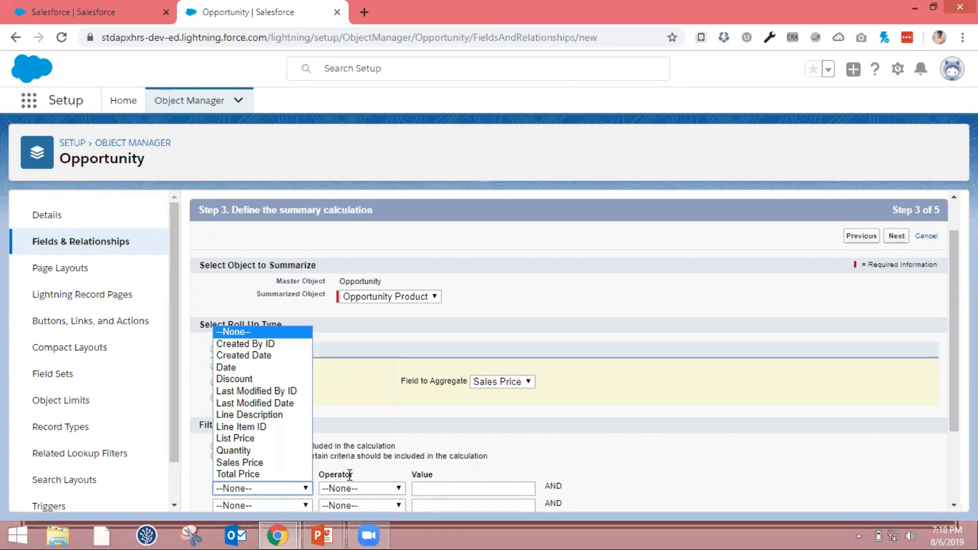
{"action": "left_click", "coordinate": [502, 455]}
{"action": "left_click", "coordinate": [249, 447]}
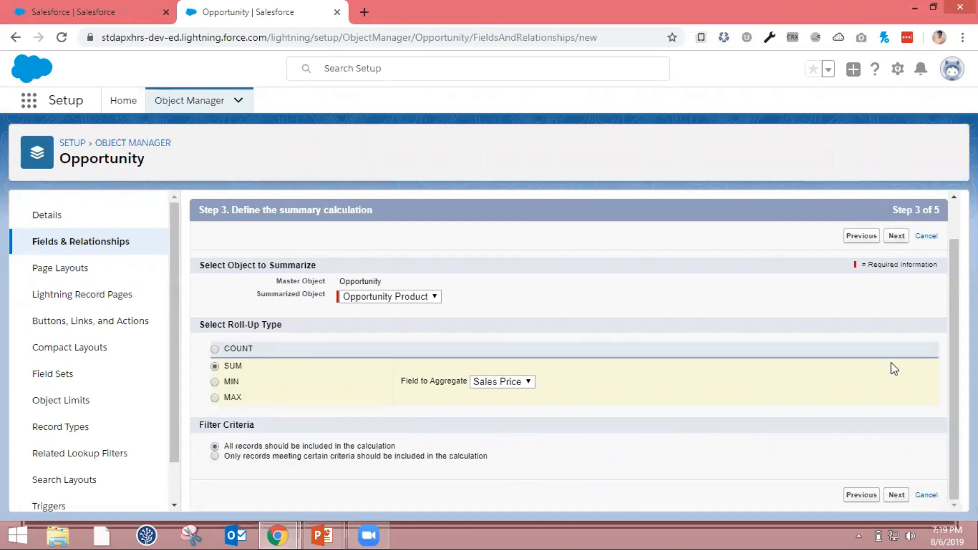
Accept the summary calculation with all records included and continue to the field-level security settings
{"action": "scroll", "coordinate": [891, 362], "scroll_direction": "up", "scroll_amount": 2}
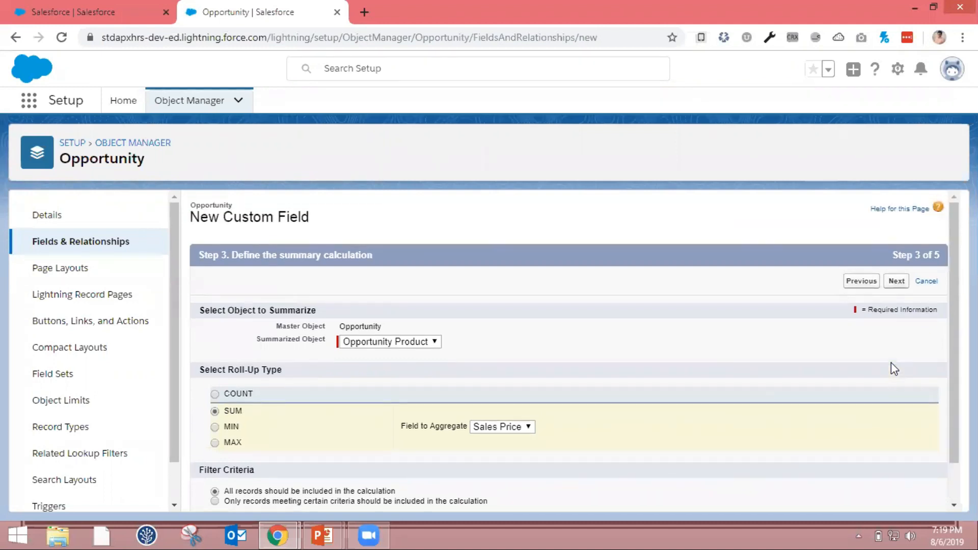
{"action": "left_click", "coordinate": [896, 281]}
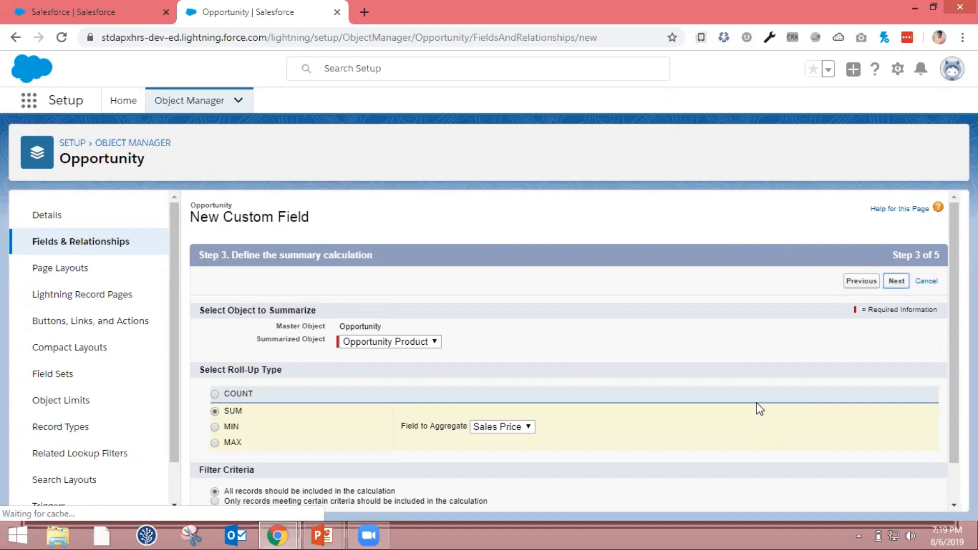
{"action": "scroll", "coordinate": [758, 408], "scroll_direction": "down", "scroll_amount": 2}
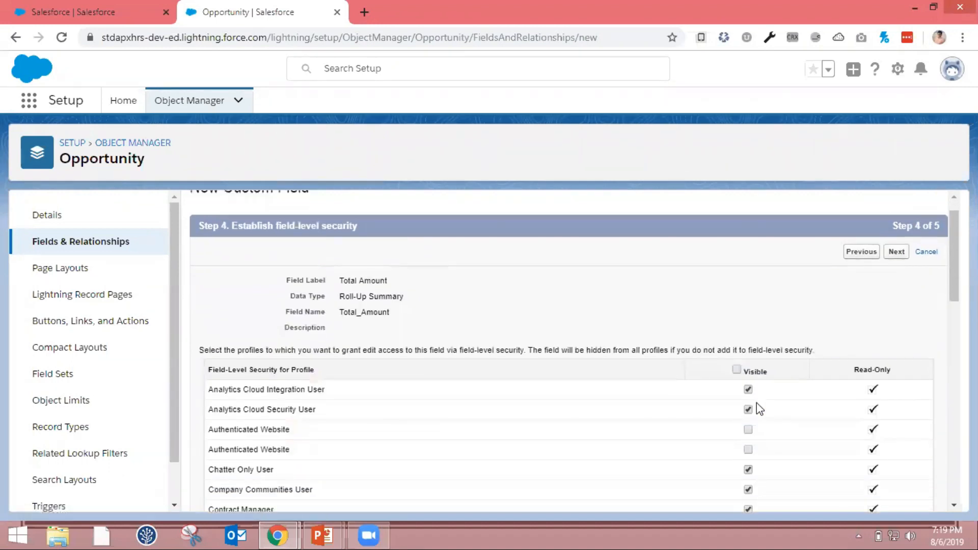
Make the Total Amount field visible only to the System Administrator profile and continue to the page layout settings
{"action": "scroll", "coordinate": [755, 406], "scroll_direction": "up", "scroll_amount": 1}
{"action": "left_click", "coordinate": [737, 355]}
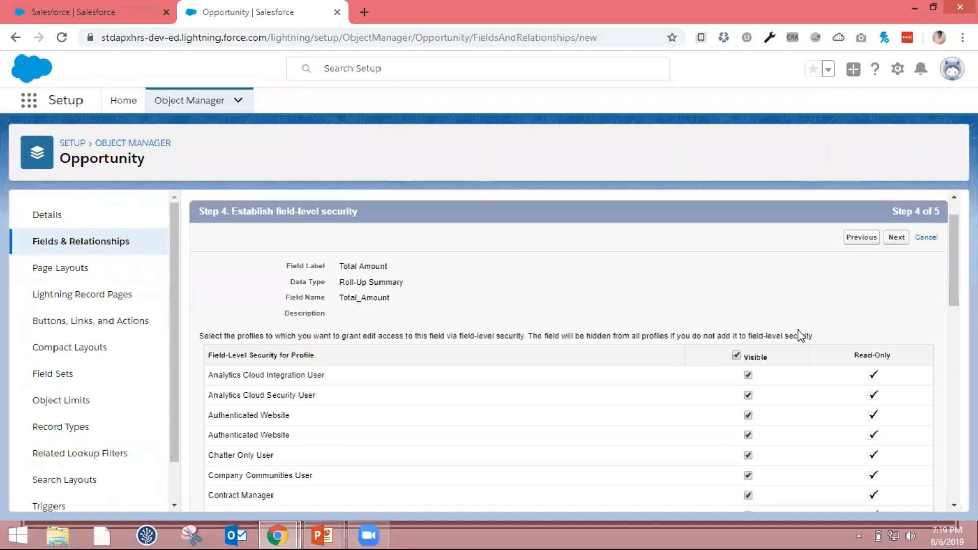
{"action": "left_click", "coordinate": [737, 356]}
{"action": "scroll", "coordinate": [740, 358], "scroll_direction": "down", "scroll_amount": 2}
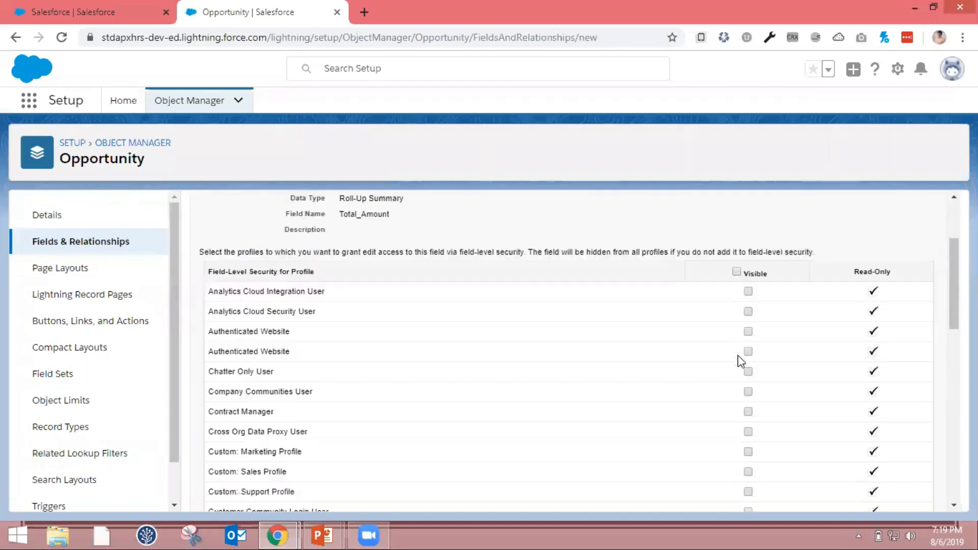
{"action": "scroll", "coordinate": [742, 359], "scroll_direction": "down", "scroll_amount": 10}
{"action": "left_click", "coordinate": [748, 435]}
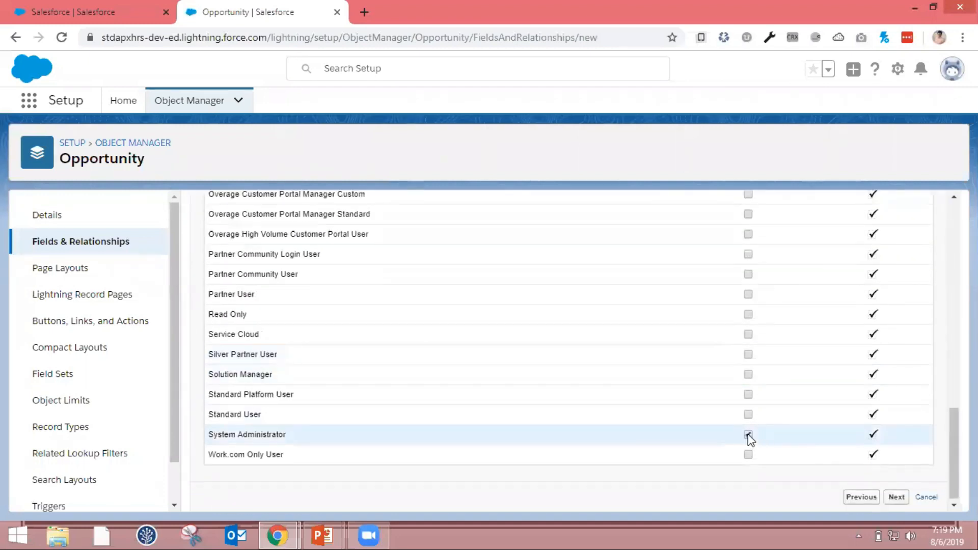
{"action": "scroll", "coordinate": [834, 419], "scroll_direction": "up", "scroll_amount": 10}
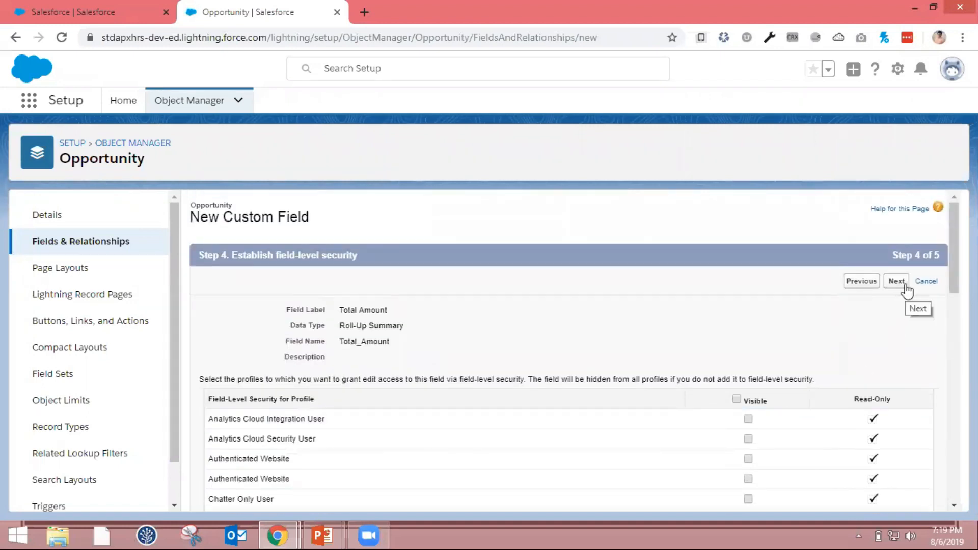
{"action": "left_click", "coordinate": [897, 282]}
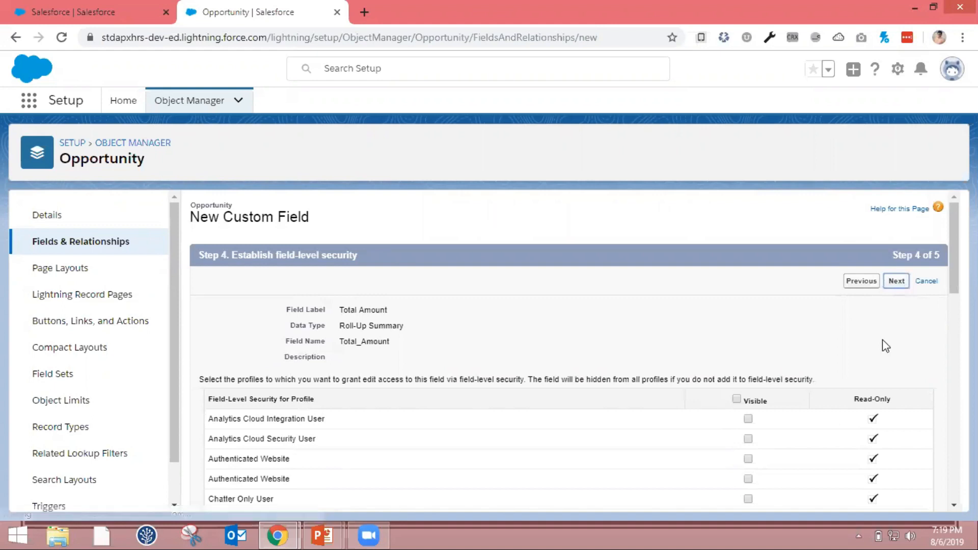
Keep the Total Amount field on all listed Opportunity page layouts and save the new field
{"action": "scroll", "coordinate": [437, 368], "scroll_direction": "down", "scroll_amount": 1}
{"action": "scroll", "coordinate": [437, 368], "scroll_direction": "down", "scroll_amount": 1}
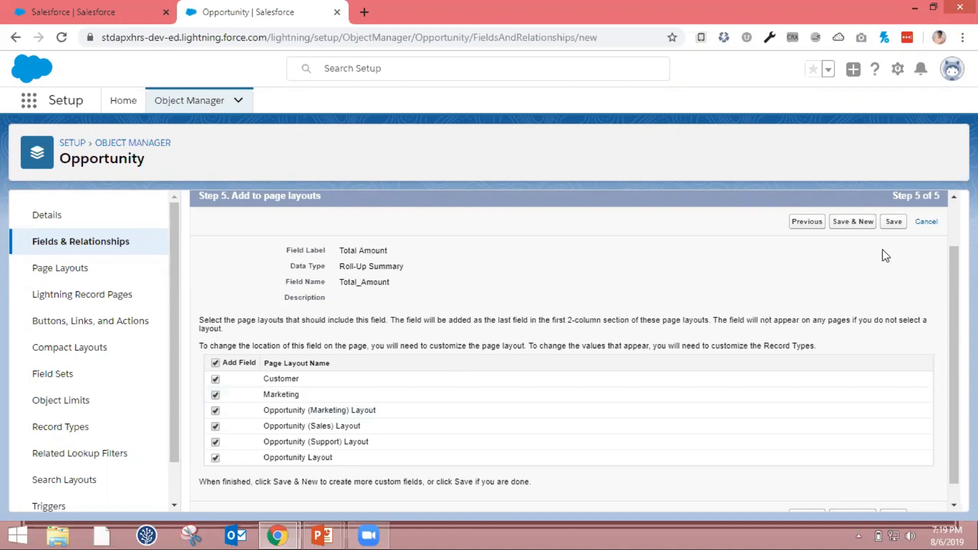
{"action": "left_click", "coordinate": [895, 223]}
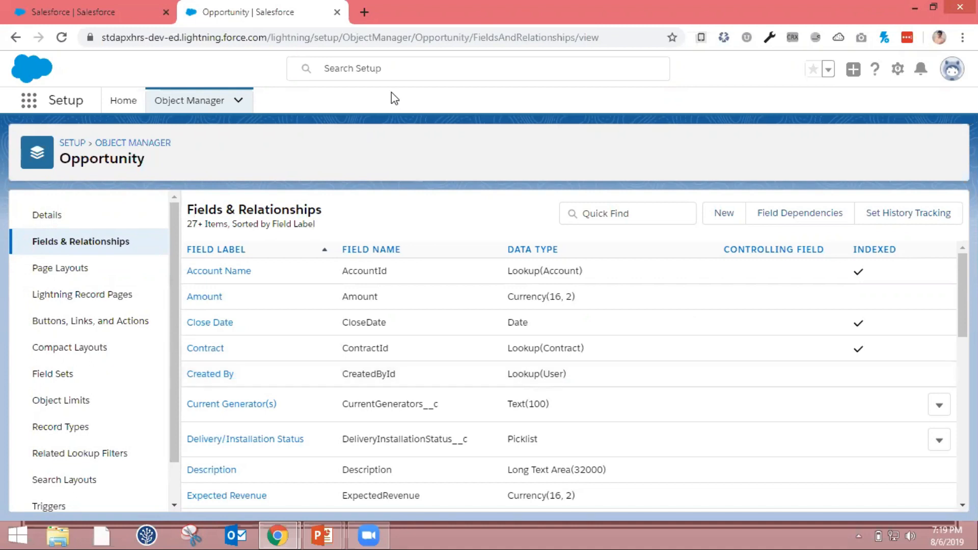
Reload the Salesforce opportunity record and look for the Total Amount field in its details
{"action": "left_click", "coordinate": [65, 10]}
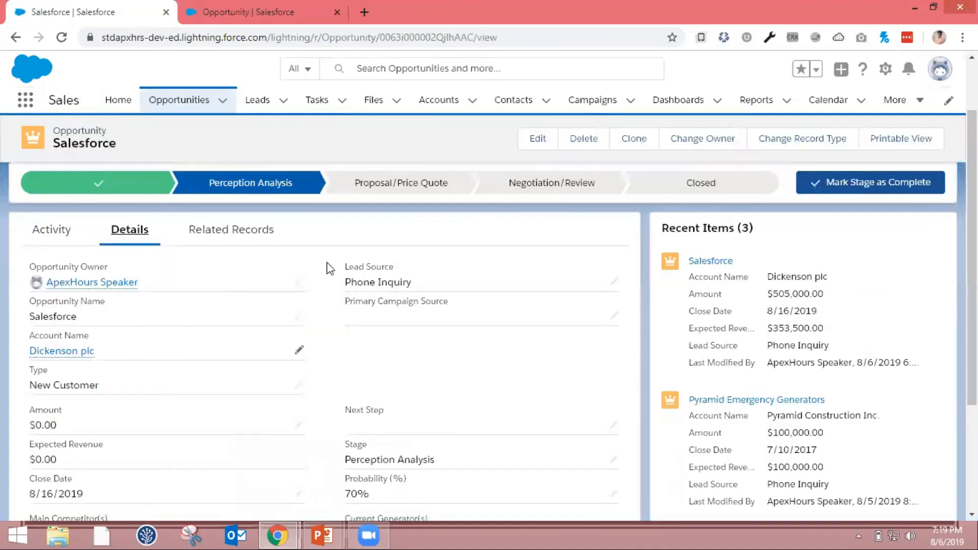
{"action": "left_click", "coordinate": [448, 39]}
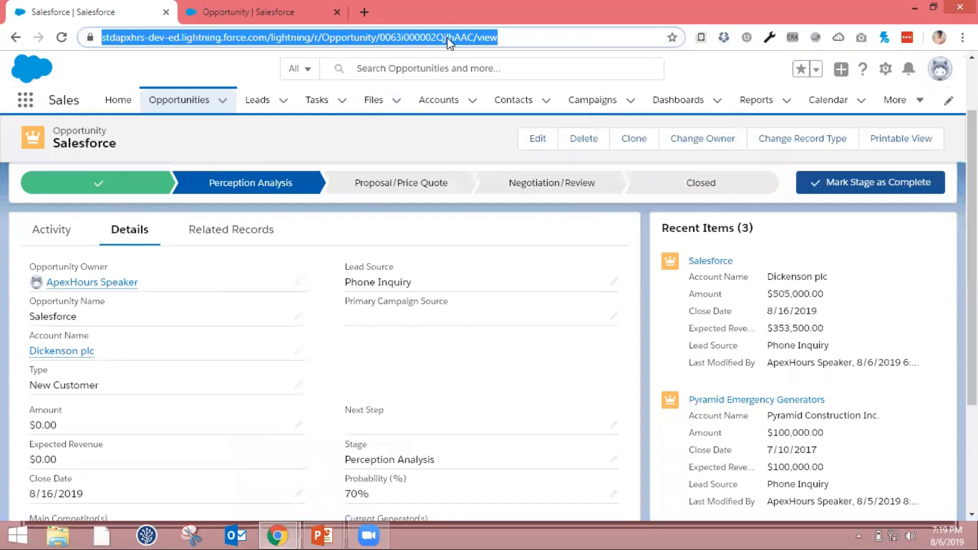
{"action": "key", "text": "Return"}
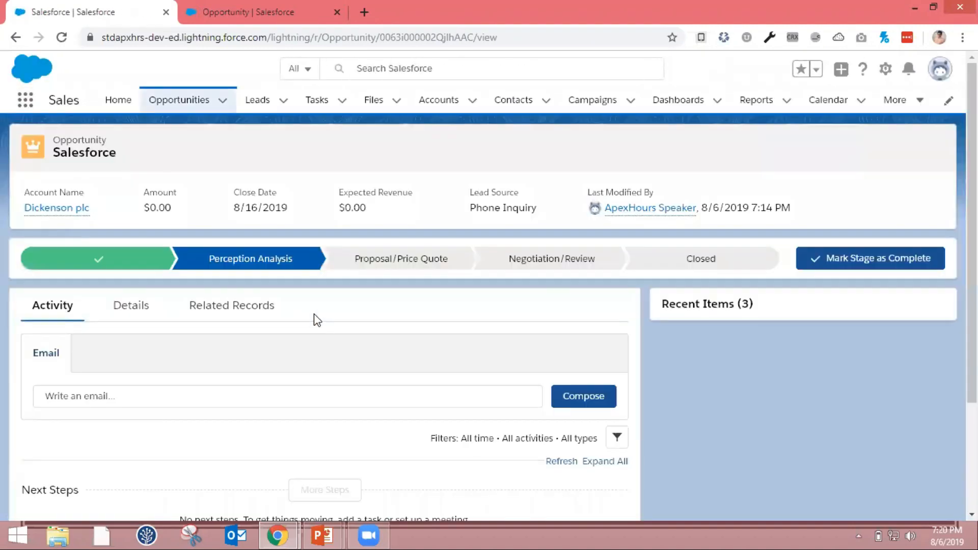
{"action": "left_click", "coordinate": [135, 306]}
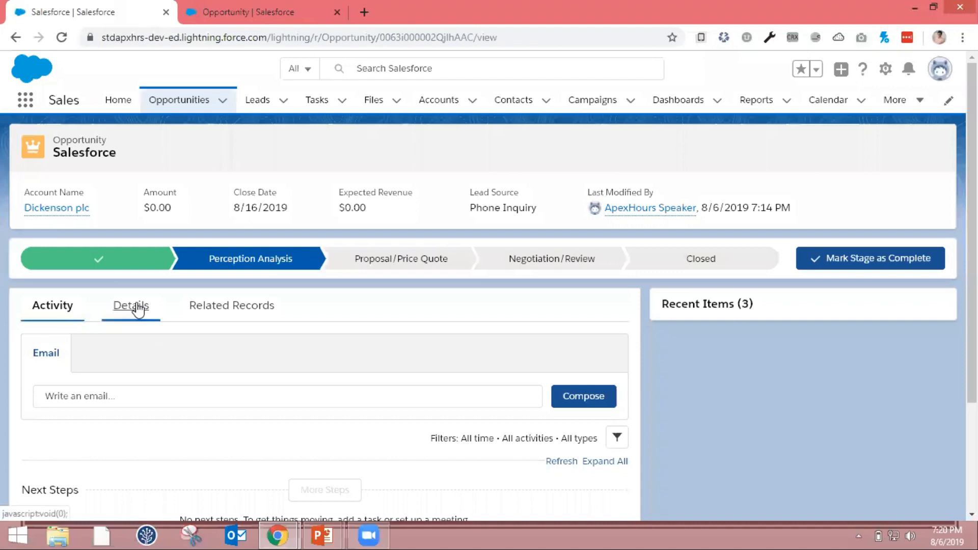
{"action": "scroll", "coordinate": [205, 393], "scroll_direction": "down", "scroll_amount": 3}
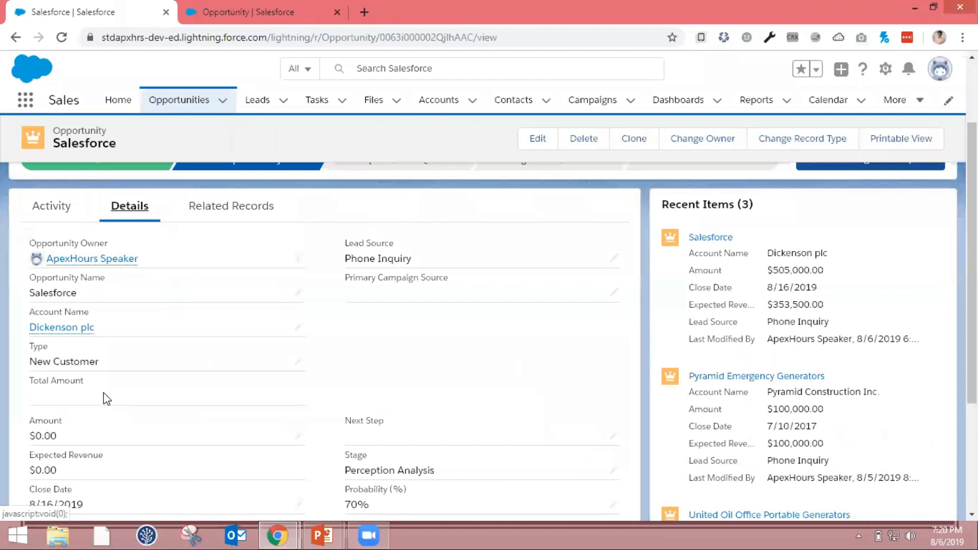
Start adding a product to the opportunity's related records, choosing GenWatt Diesel 1000kW
{"action": "scroll", "coordinate": [103, 393], "scroll_direction": "up", "scroll_amount": 3}
{"action": "left_click", "coordinate": [209, 294]}
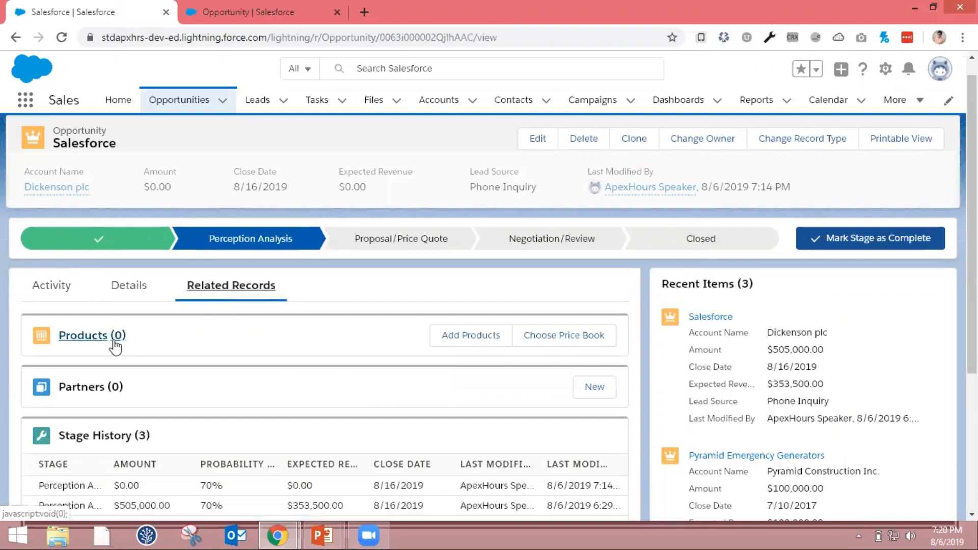
{"action": "left_click", "coordinate": [507, 345]}
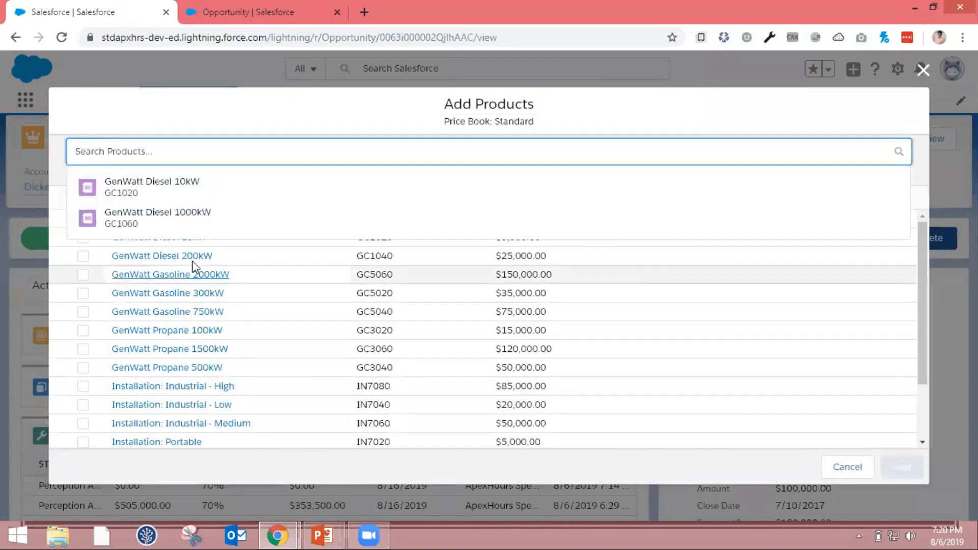
{"action": "left_click", "coordinate": [319, 220]}
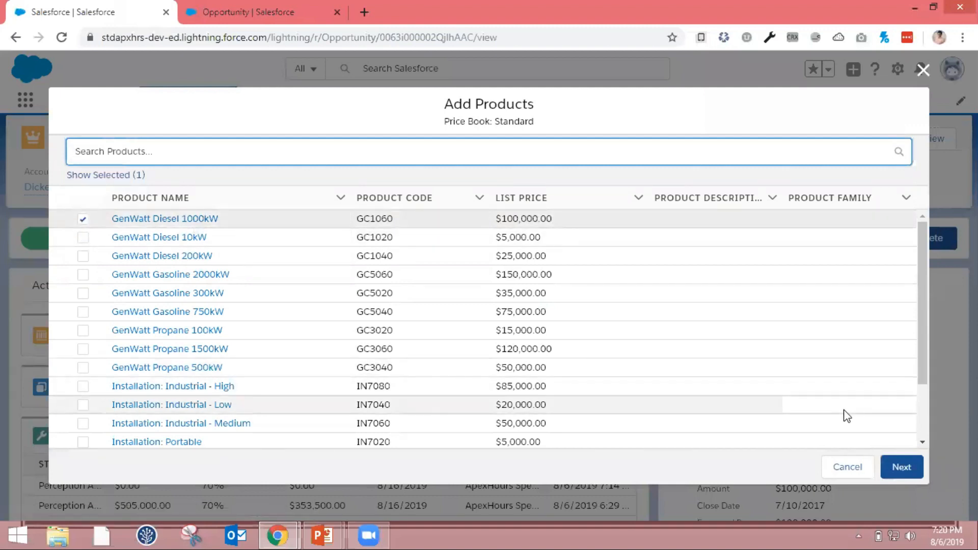
{"action": "left_click", "coordinate": [900, 477]}
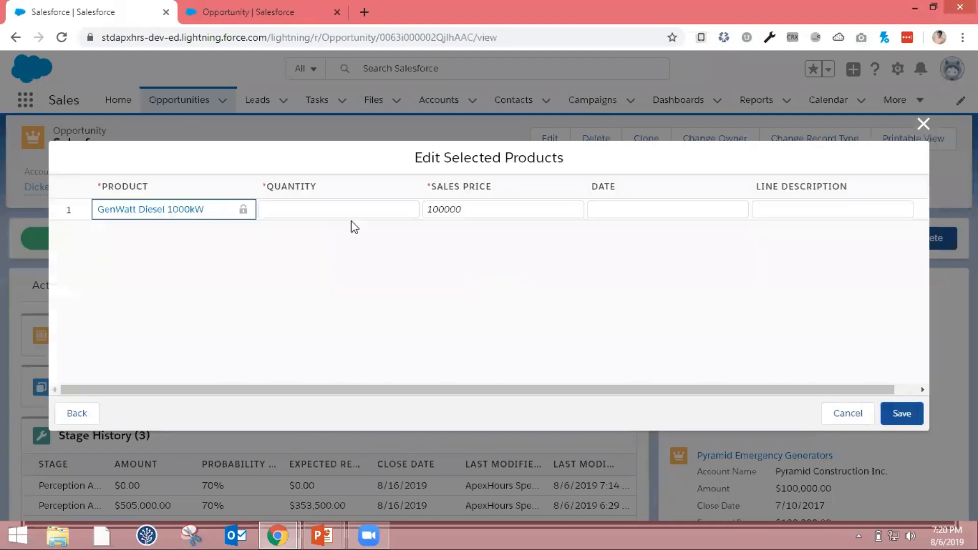
Set the GenWatt Diesel 1000kW line to quantity 5, date 8/8/2019 and line description Apex Hours, and save it
{"action": "left_click", "coordinate": [358, 209]}
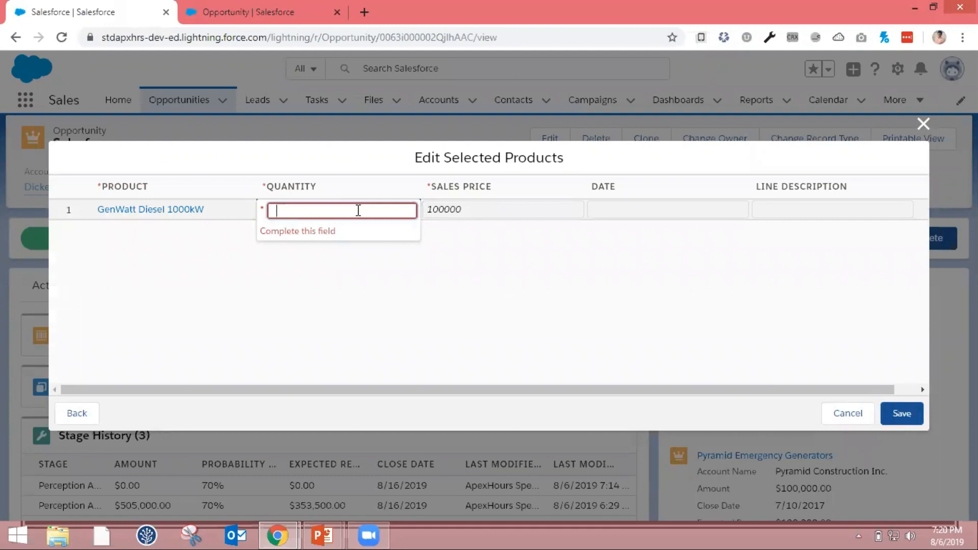
{"action": "type", "text": "5"}
{"action": "left_click", "coordinate": [373, 295]}
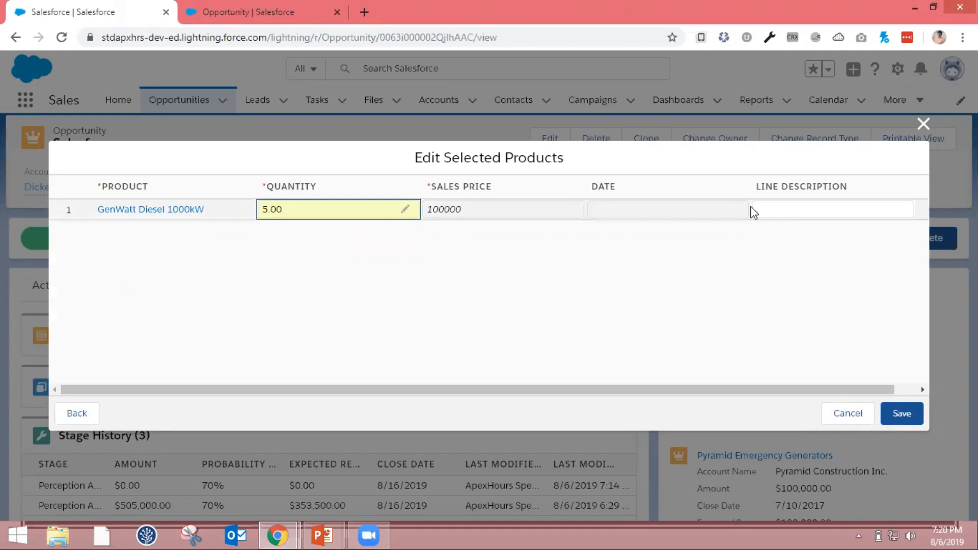
{"action": "left_click", "coordinate": [726, 213]}
{"action": "left_click", "coordinate": [733, 216]}
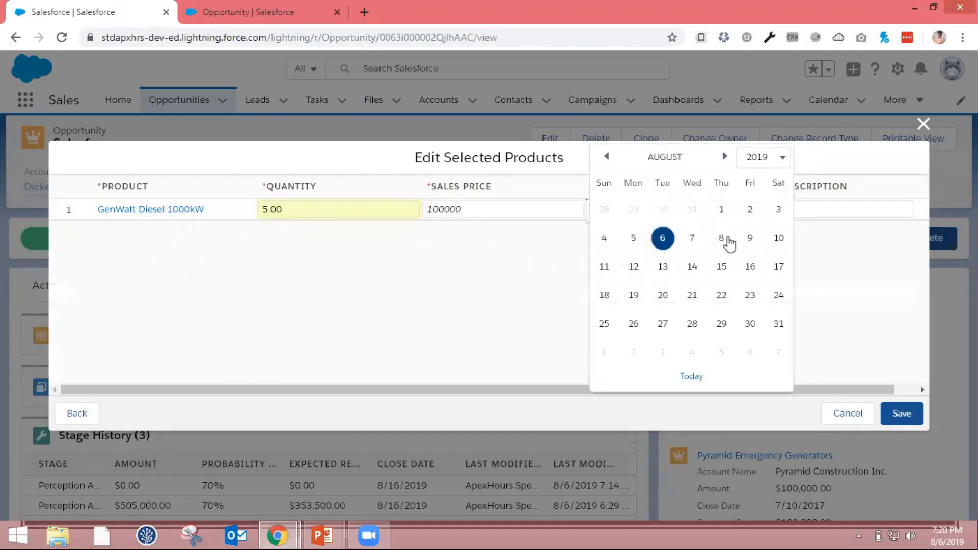
{"action": "left_click", "coordinate": [724, 240]}
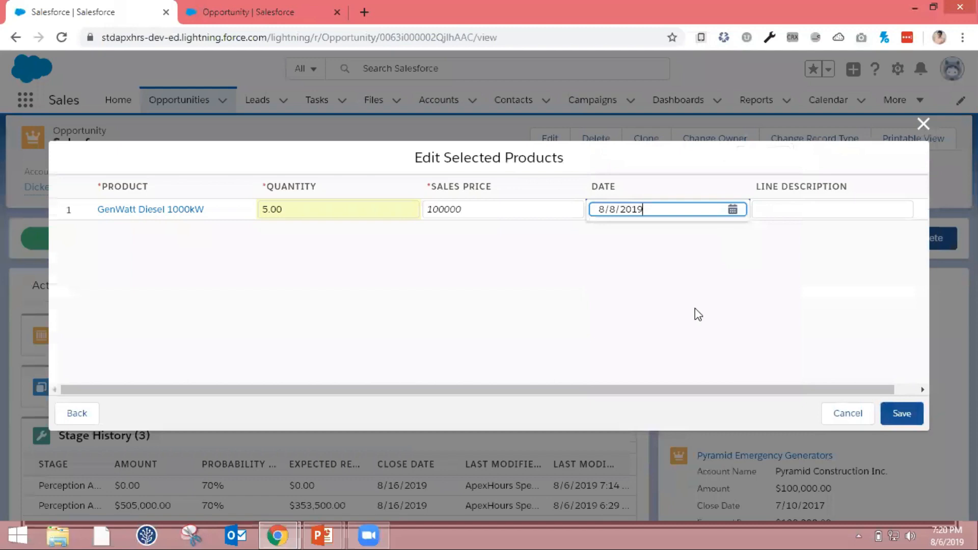
{"action": "left_click", "coordinate": [790, 209]}
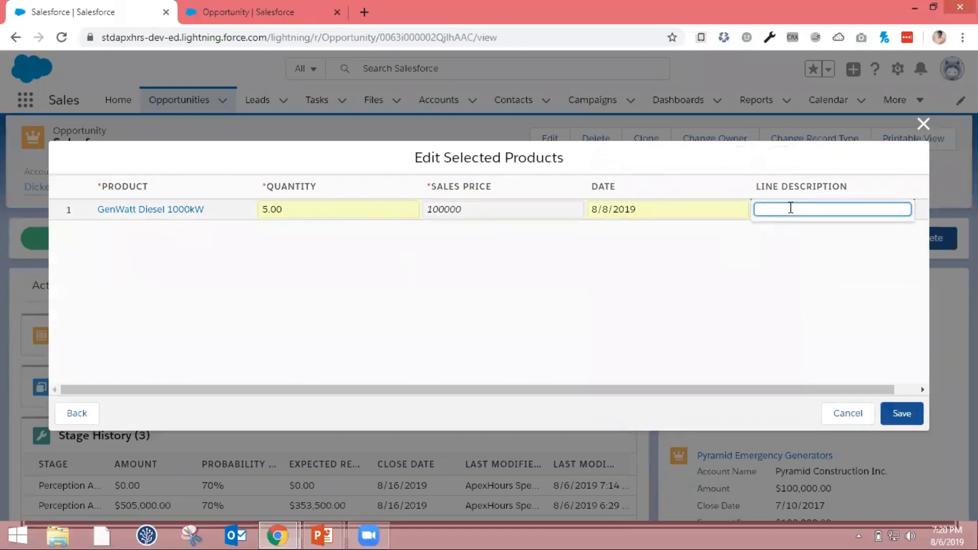
{"action": "type", "text": "Apex Hours"}
{"action": "left_click", "coordinate": [902, 416]}
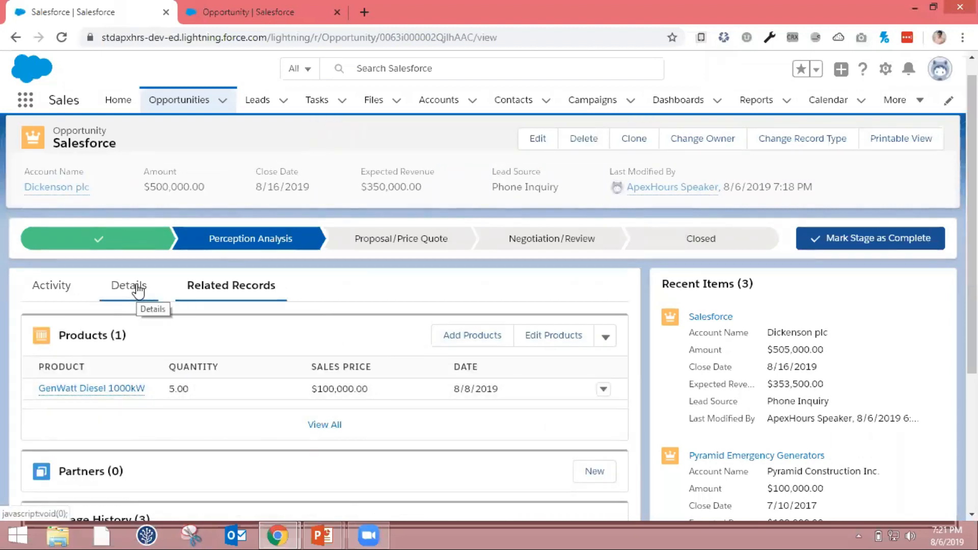
Check the Total Amount value in the opportunity's details after adding the first product
{"action": "scroll", "coordinate": [240, 395], "scroll_direction": "down", "scroll_amount": 1}
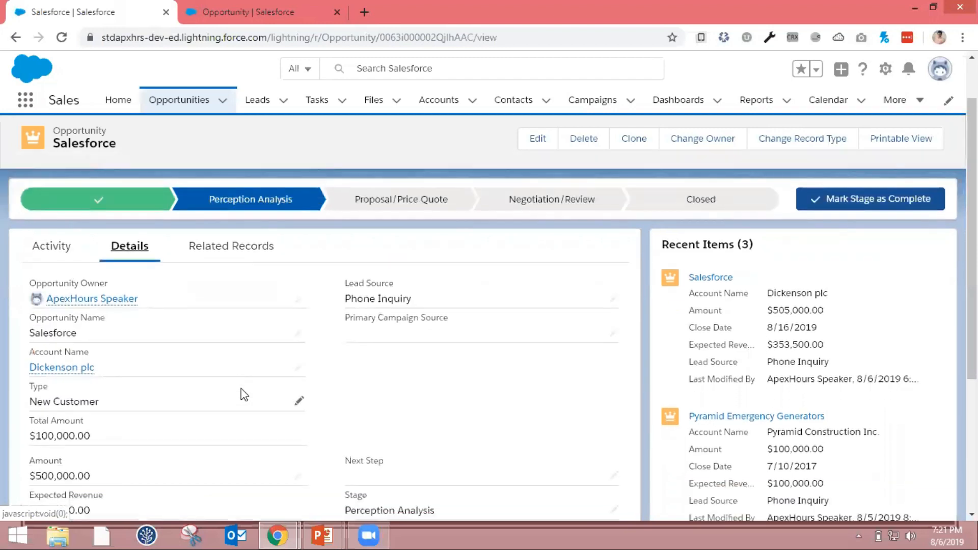
{"action": "left_click_drag", "start_coordinate": [23, 419], "coordinate": [126, 441]}
Start adding a second product to the opportunity's related records, choosing GenWatt Diesel 10kW
{"action": "left_click", "coordinate": [251, 250]}
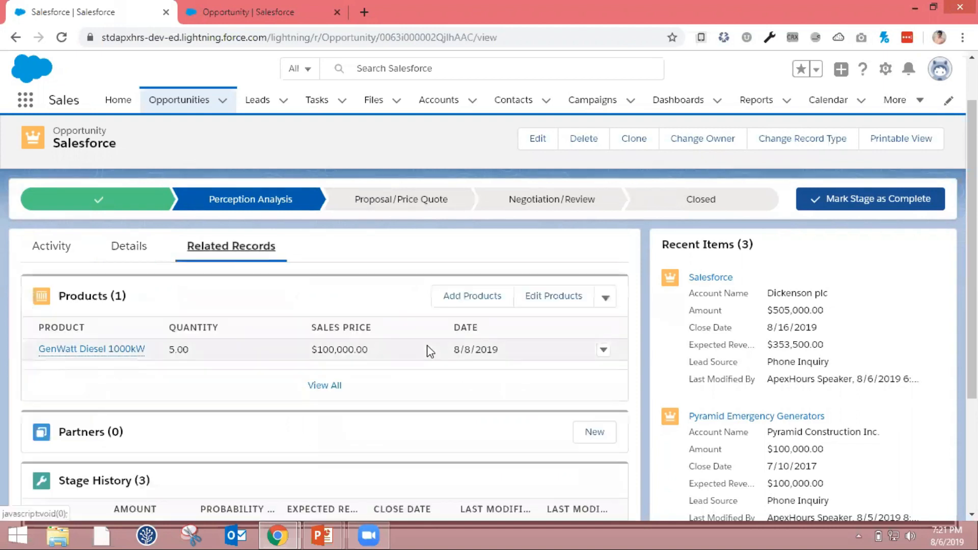
{"action": "left_click", "coordinate": [492, 305]}
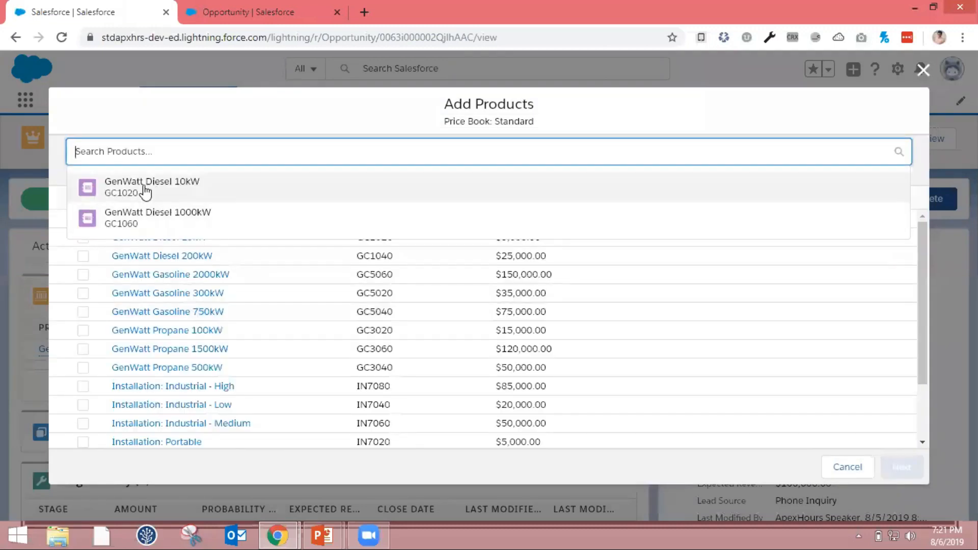
{"action": "left_click", "coordinate": [145, 184]}
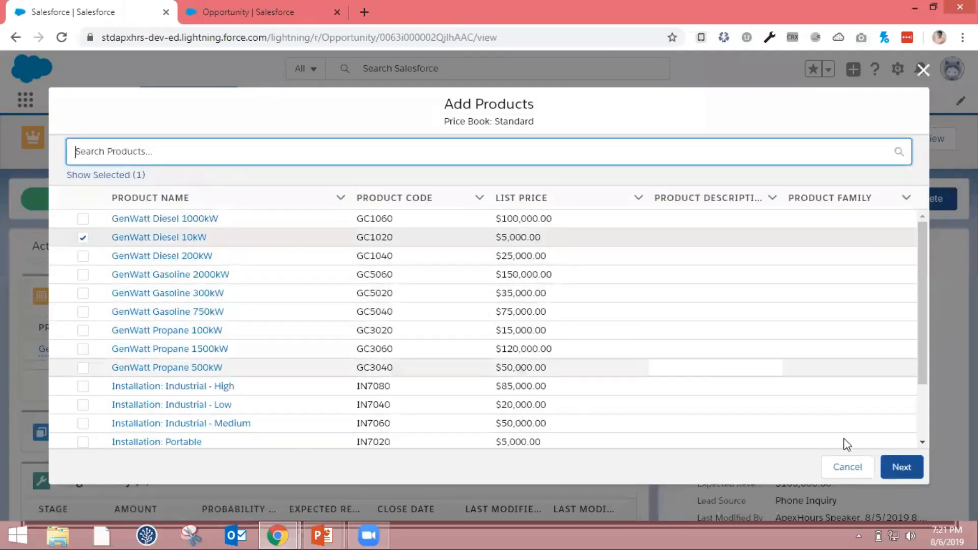
{"action": "left_click", "coordinate": [898, 466]}
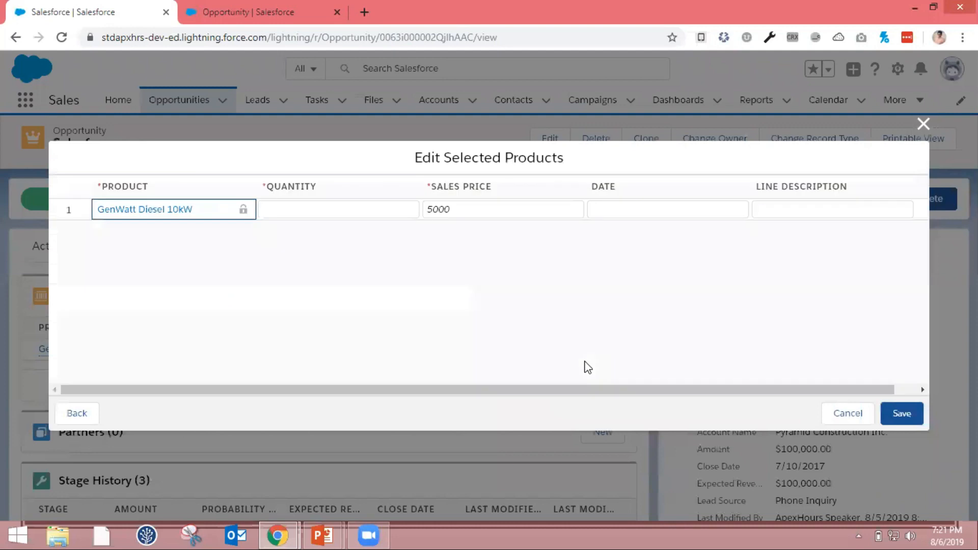
Set the GenWatt Diesel 10kW line to quantity 10 and date 8/7/2019, leave the description empty, and save it
{"action": "left_click", "coordinate": [322, 207]}
{"action": "type", "text": "10"}
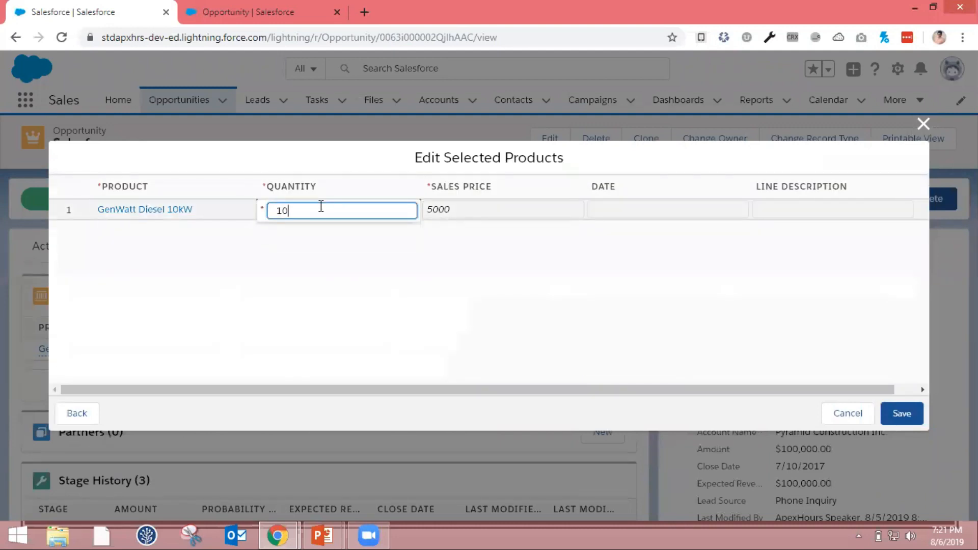
{"action": "left_click", "coordinate": [620, 204]}
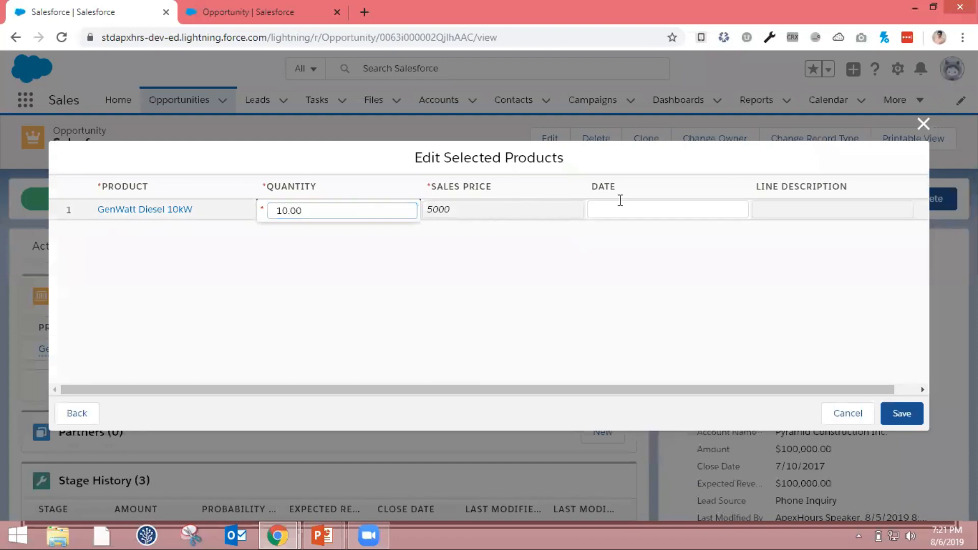
{"action": "left_click", "coordinate": [732, 211]}
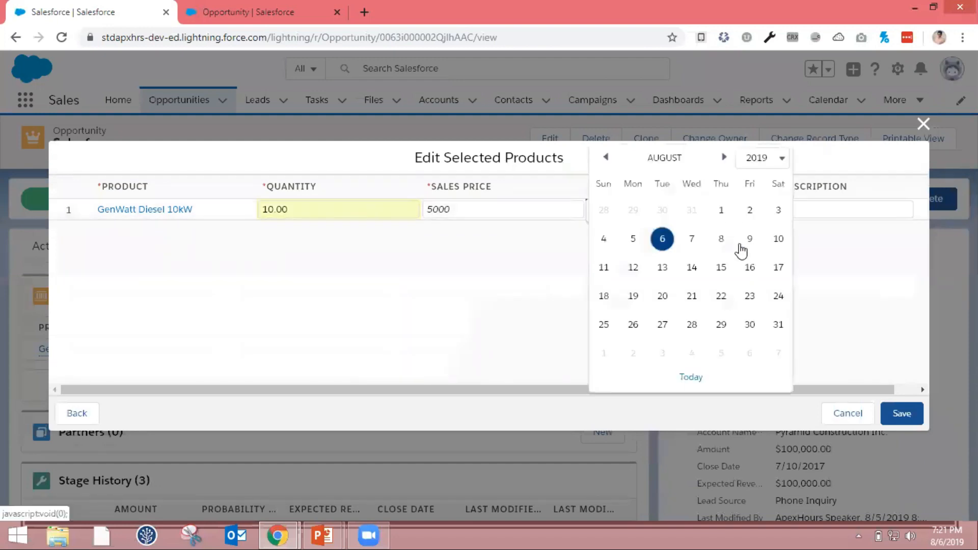
{"action": "left_click", "coordinate": [694, 239]}
{"action": "left_click", "coordinate": [809, 206]}
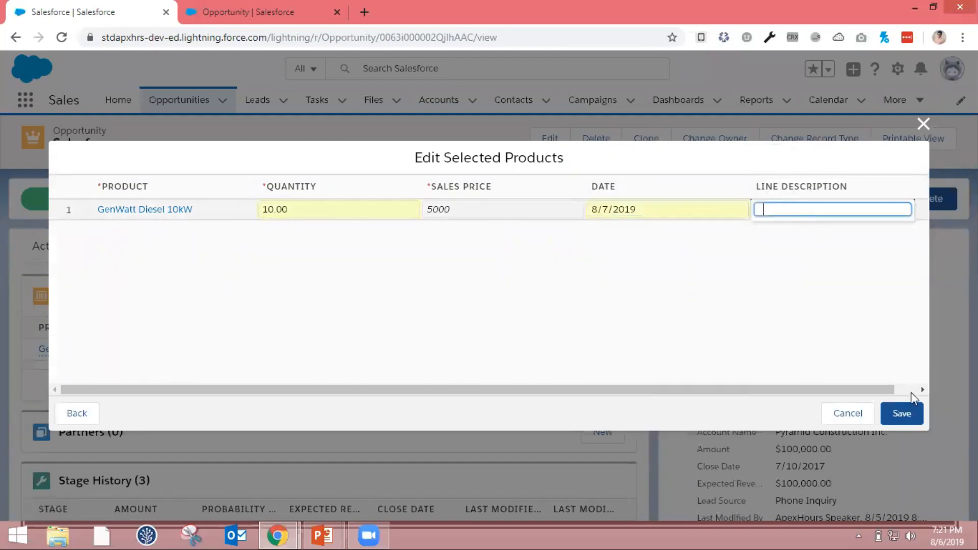
{"action": "left_click", "coordinate": [898, 349]}
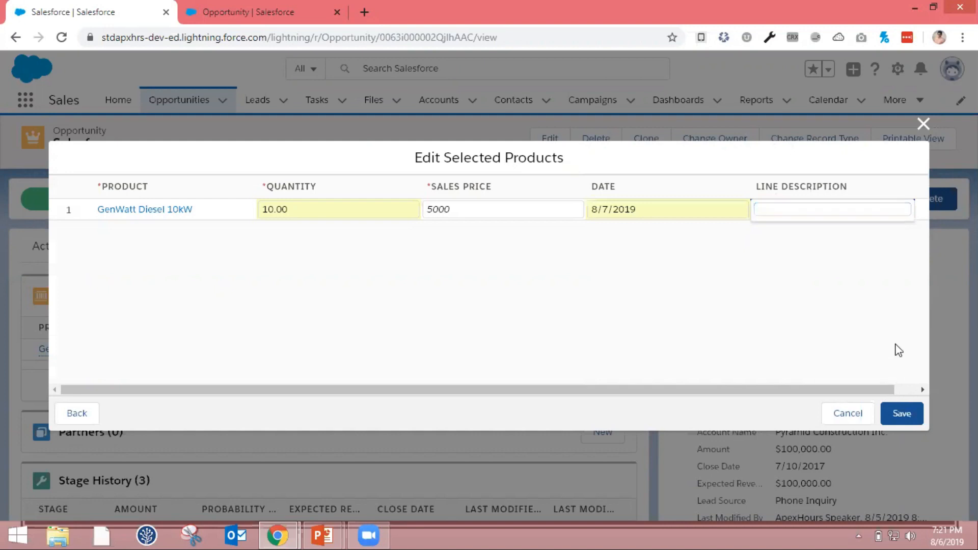
{"action": "left_click", "coordinate": [900, 417]}
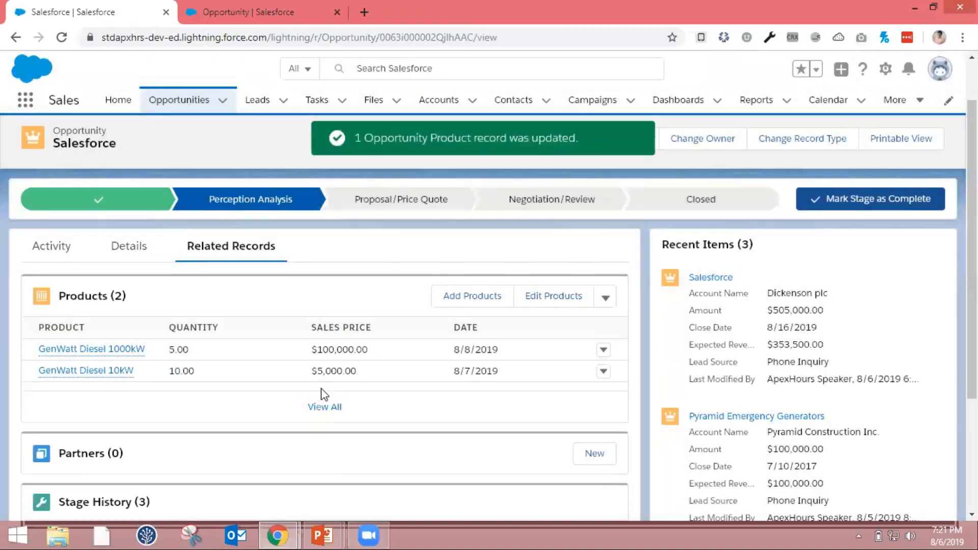
Check the Total Amount value in the opportunity's details with both products added
{"action": "left_click", "coordinate": [144, 253]}
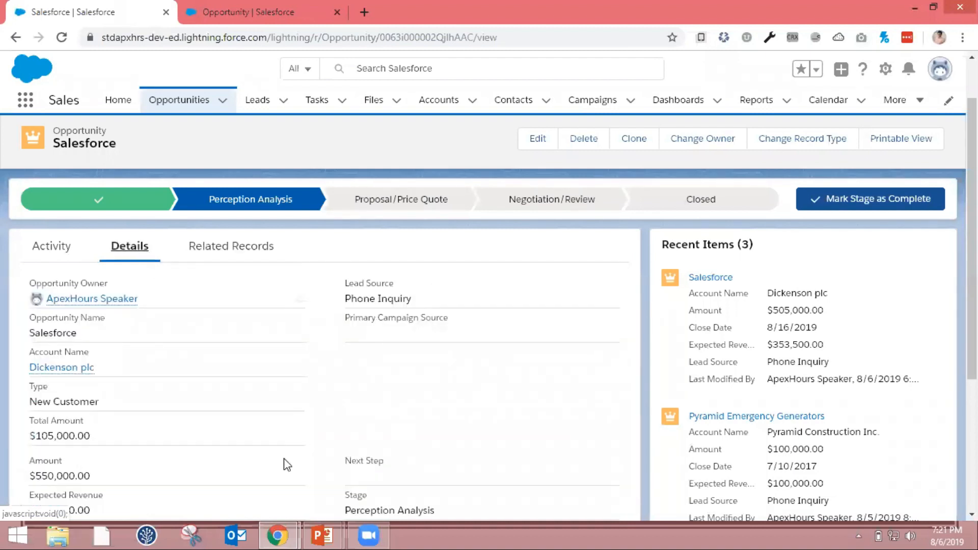
{"action": "left_click_drag", "start_coordinate": [24, 438], "coordinate": [109, 441]}
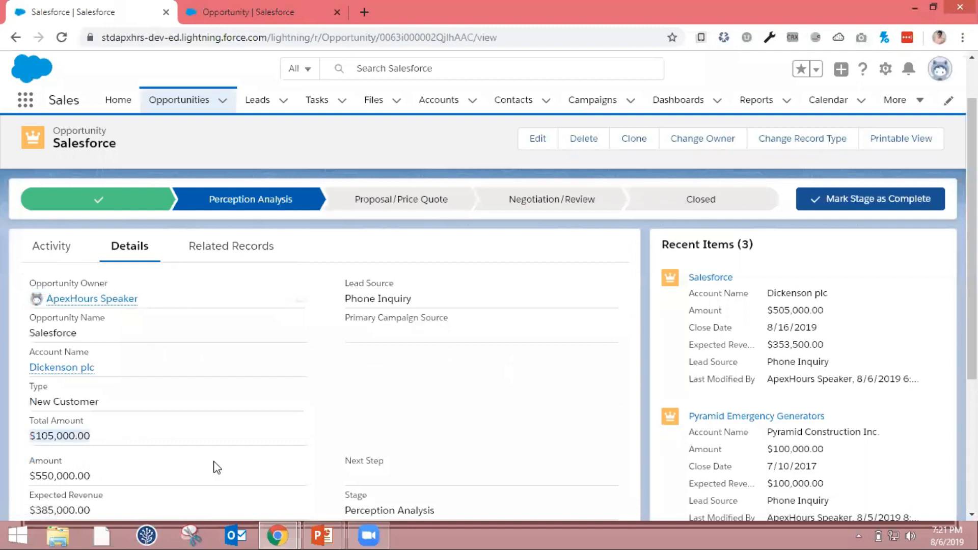
Switch to the PowerPoint slide show and advance to the Roll-up Summary – Things to remember slide
{"action": "key", "text": "alt+Tab"}
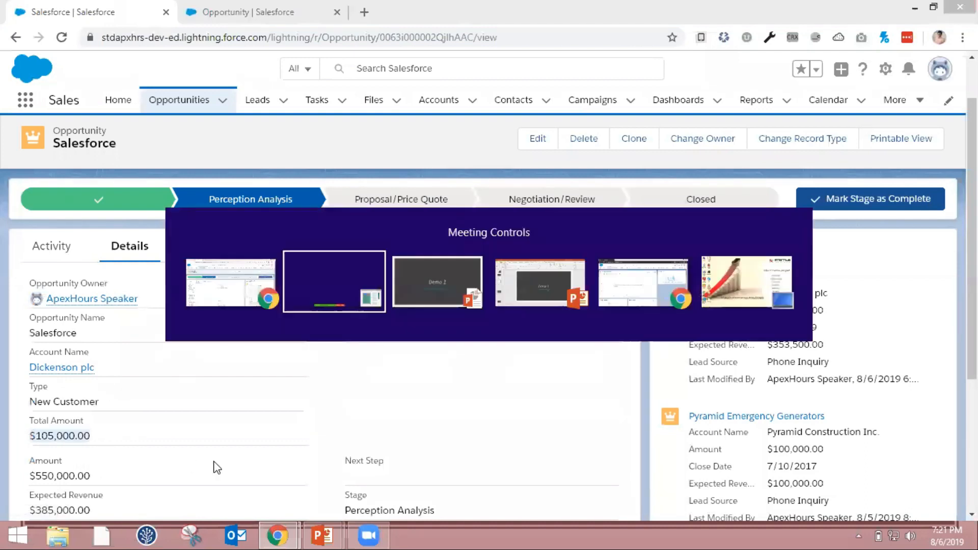
{"action": "key", "text": "alt+Tab"}
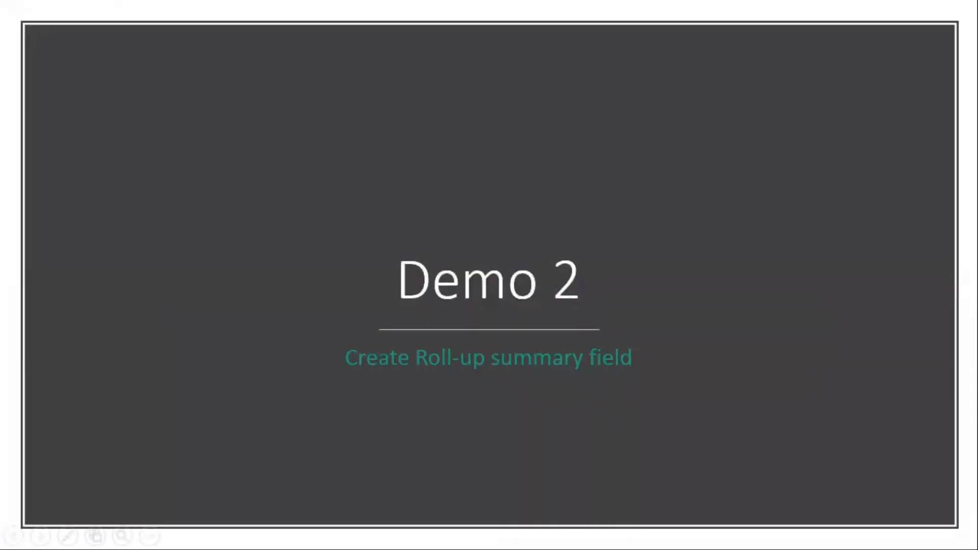
{"action": "key", "text": "Right"}
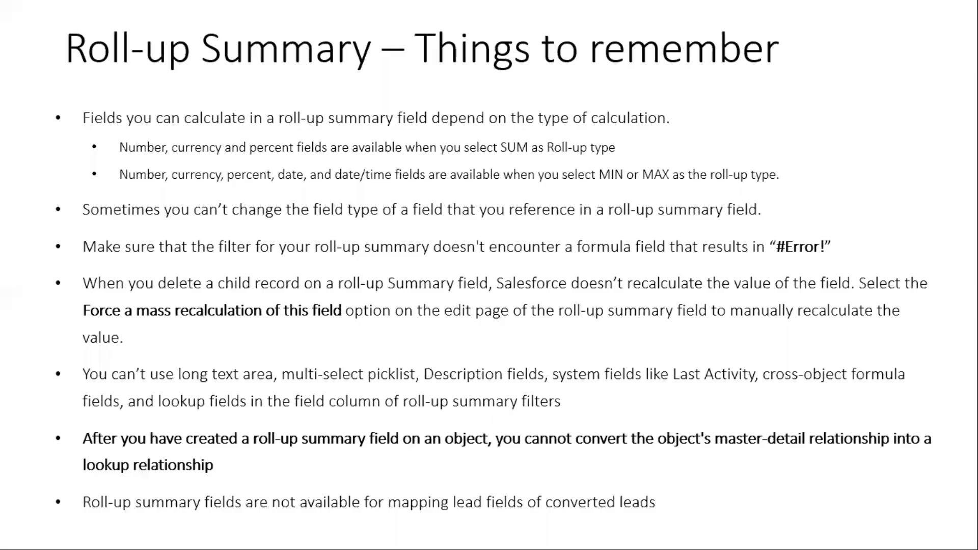
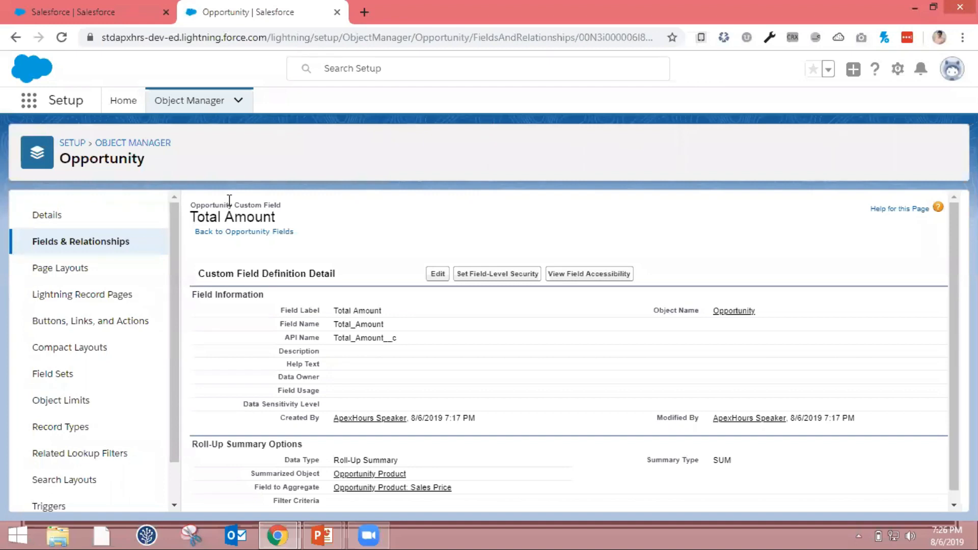
Start a new validation rule on the Account object
{"action": "left_click", "coordinate": [199, 105]}
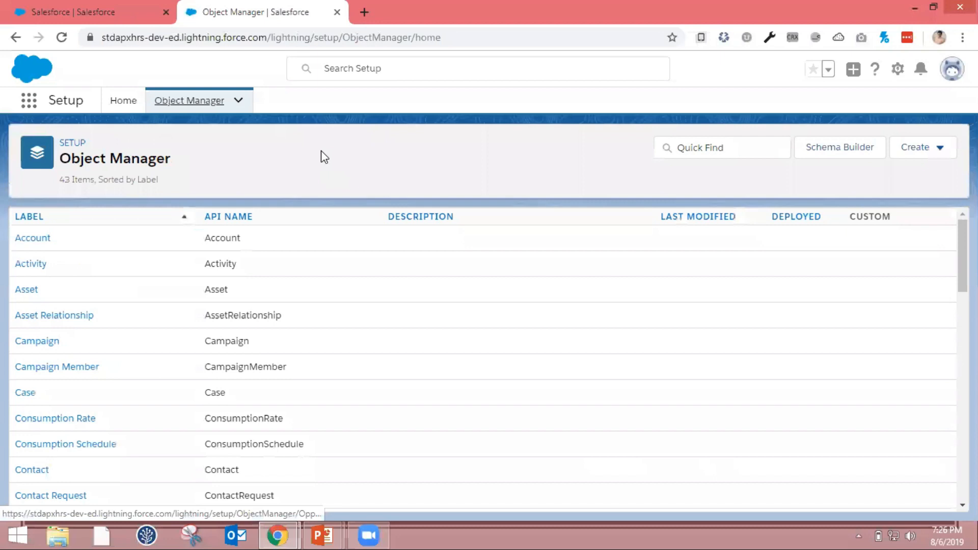
{"action": "left_click", "coordinate": [33, 243]}
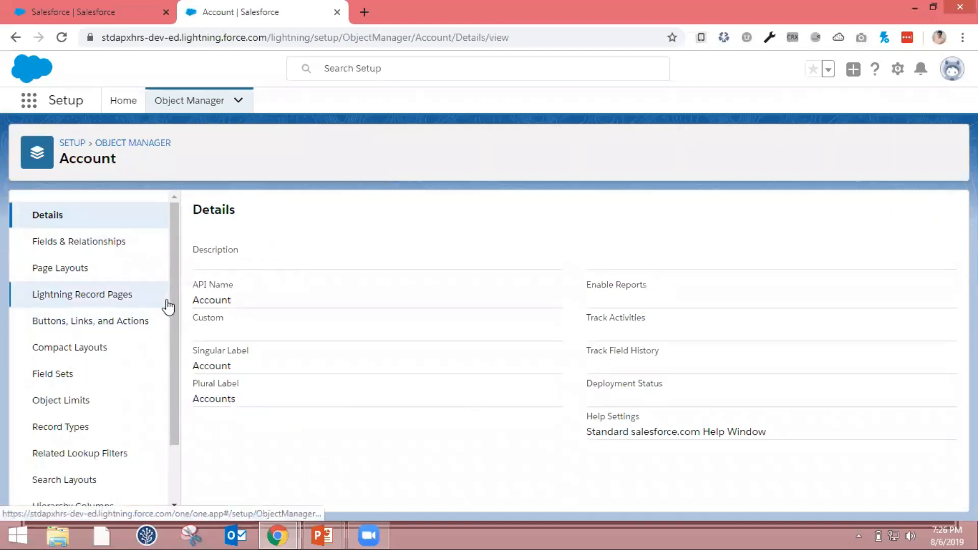
{"action": "scroll", "coordinate": [135, 410], "scroll_direction": "down", "scroll_amount": 2}
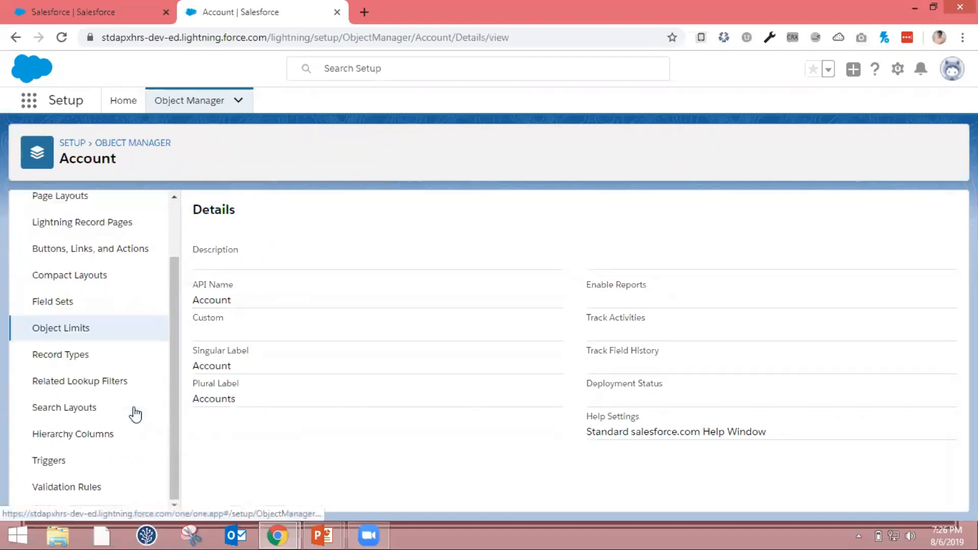
{"action": "left_click", "coordinate": [89, 488]}
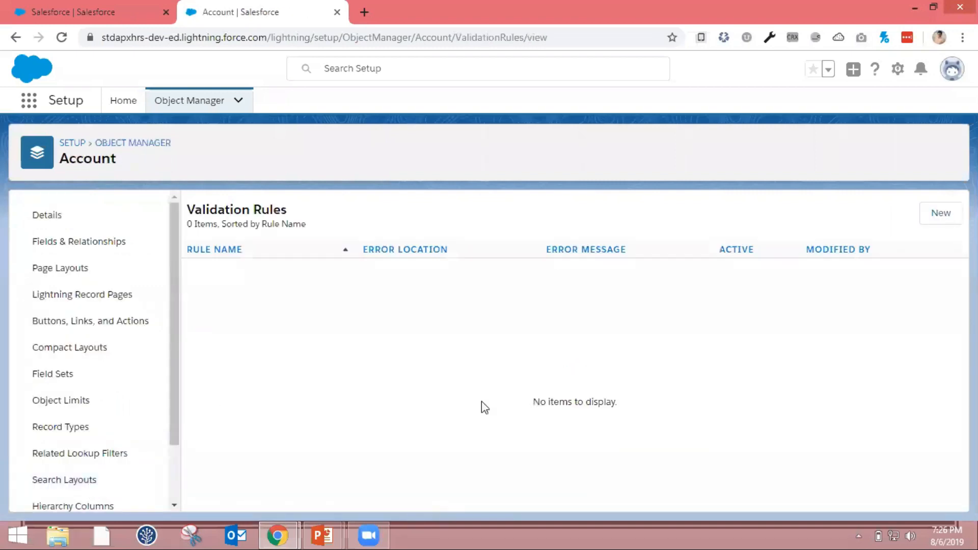
{"action": "left_click", "coordinate": [941, 224]}
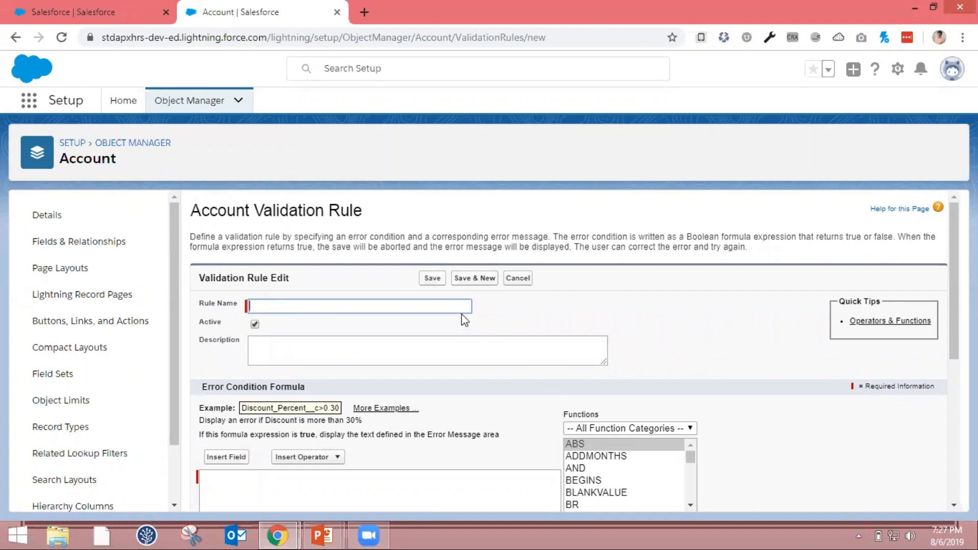
Name the validation rule Website_Required
{"action": "type", "text": "Ac"}
{"action": "key", "text": "BackSpace"}
{"action": "key", "text": "BackSpace"}
{"action": "type", "text": "Web"}
{"action": "left_click", "coordinate": [438, 333]}
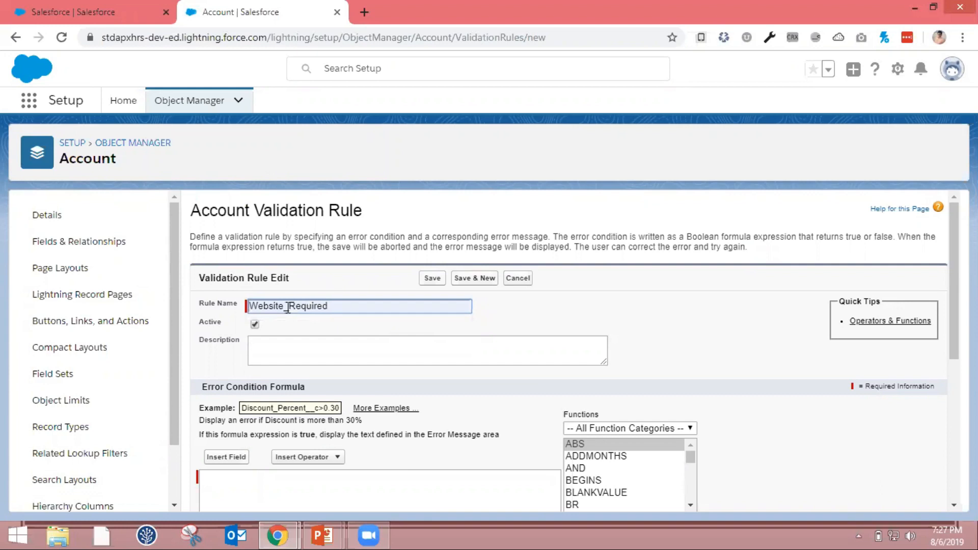
{"action": "scroll", "coordinate": [461, 324], "scroll_direction": "down", "scroll_amount": 1}
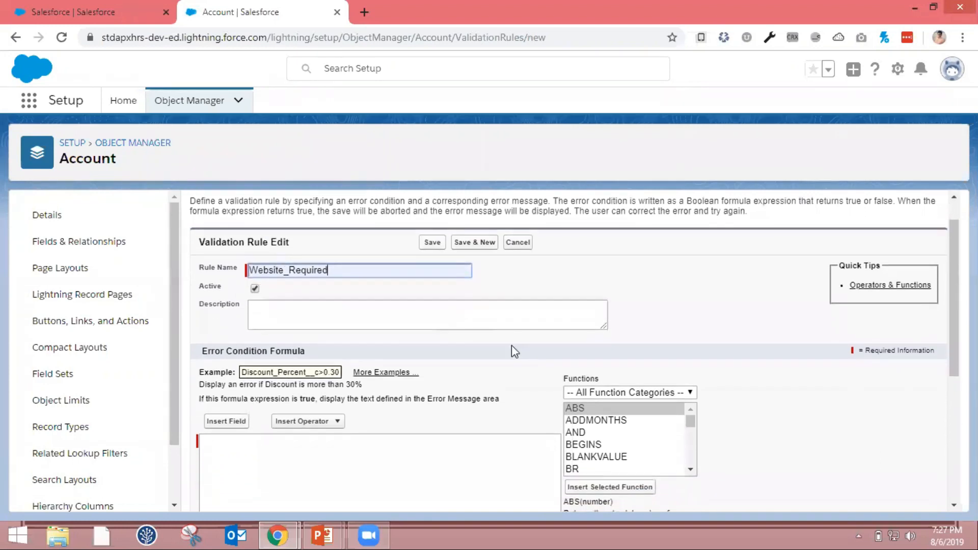
{"action": "left_click", "coordinate": [289, 276]}
{"action": "key", "text": "BackSpace"}
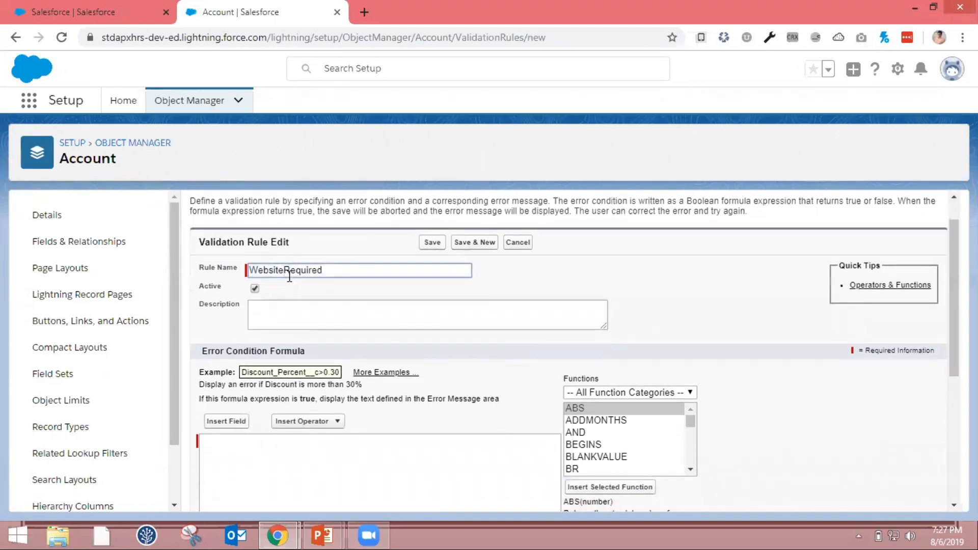
Enter the rule description "This rule doesn't allow to enter or edit record without website field value"
{"action": "left_click", "coordinate": [281, 310]}
{"action": "type", "text": "This rule"}
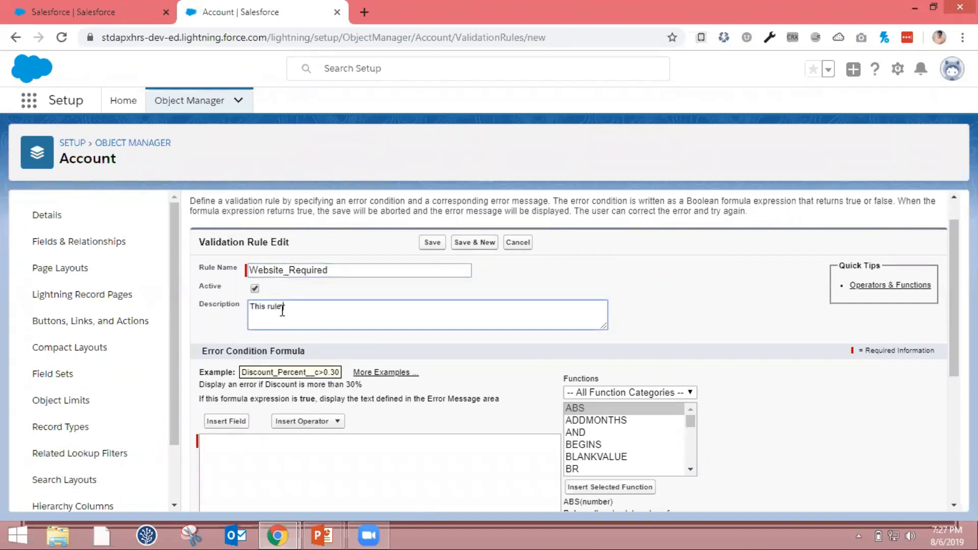
{"action": "type", "text": " doe"}
{"action": "type", "text": "n'"}
{"action": "type", "text": "sn't allow"}
{"action": "type", "text": " to "}
{"action": "type", "text": "enter"}
{"action": "type", "text": " re"}
{"action": "key", "text": "BackSpace"}
{"action": "key", "text": "BackSpace"}
{"action": "type", "text": "or edit record wi"}
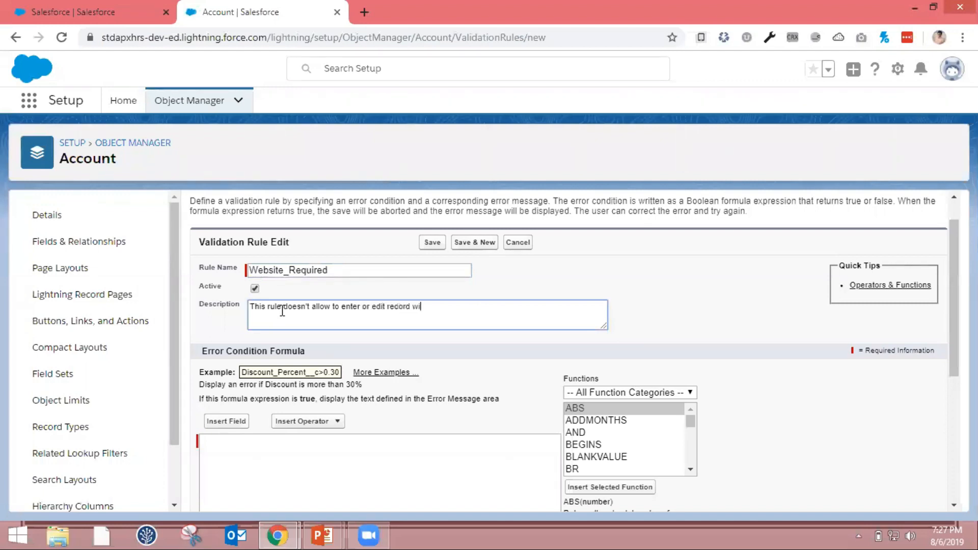
{"action": "type", "text": "thout website field value"}
Insert the logical ISBLANK function into the error condition formula
{"action": "scroll", "coordinate": [417, 402], "scroll_direction": "down", "scroll_amount": 3}
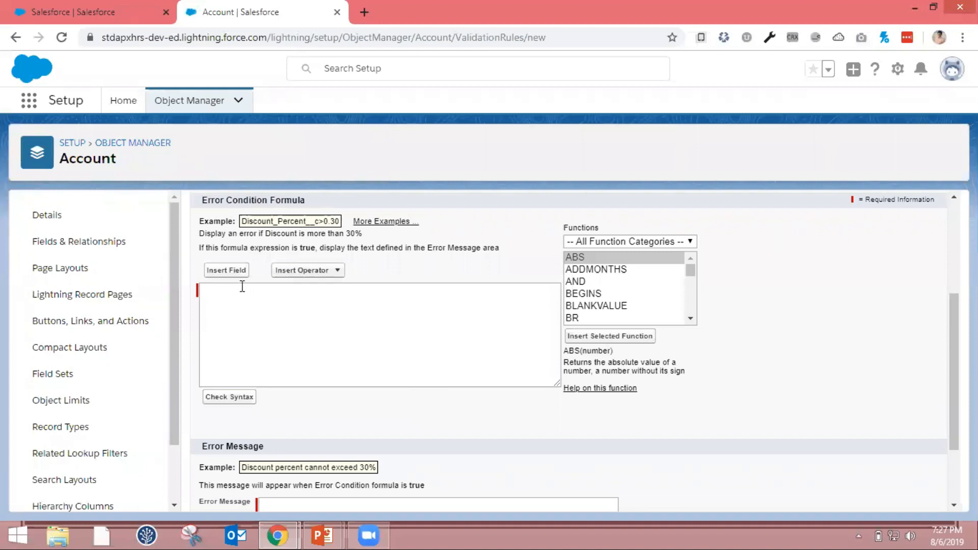
{"action": "left_click", "coordinate": [668, 243]}
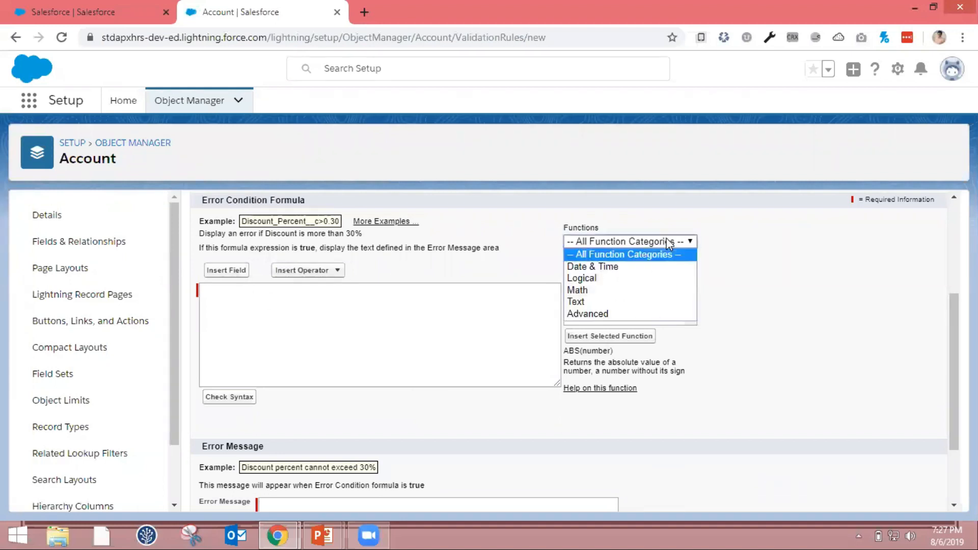
{"action": "left_click", "coordinate": [632, 277]}
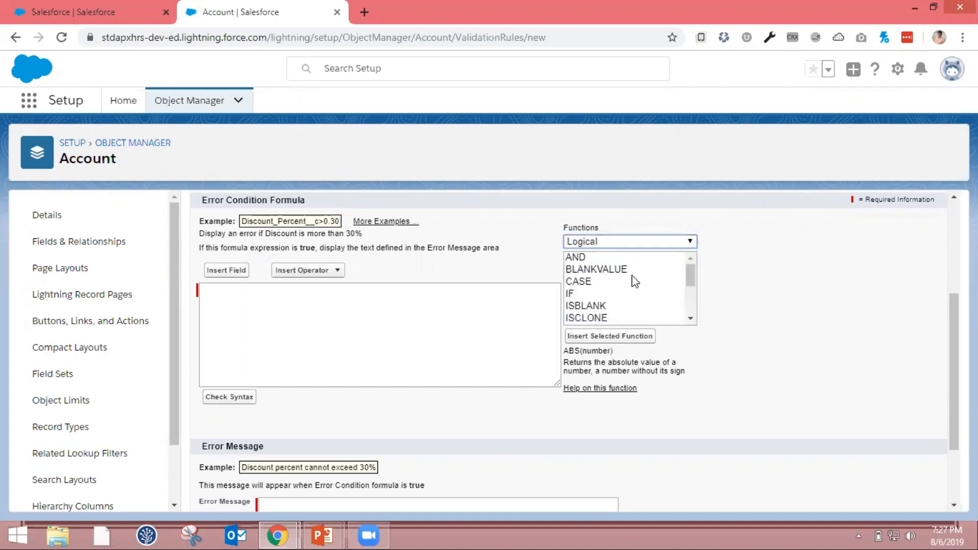
{"action": "mouse_move", "coordinate": [685, 273]}
{"action": "left_mouse_down"}
{"action": "mouse_move", "coordinate": [689, 294]}
{"action": "mouse_move", "coordinate": [690, 283]}
{"action": "left_mouse_up"}
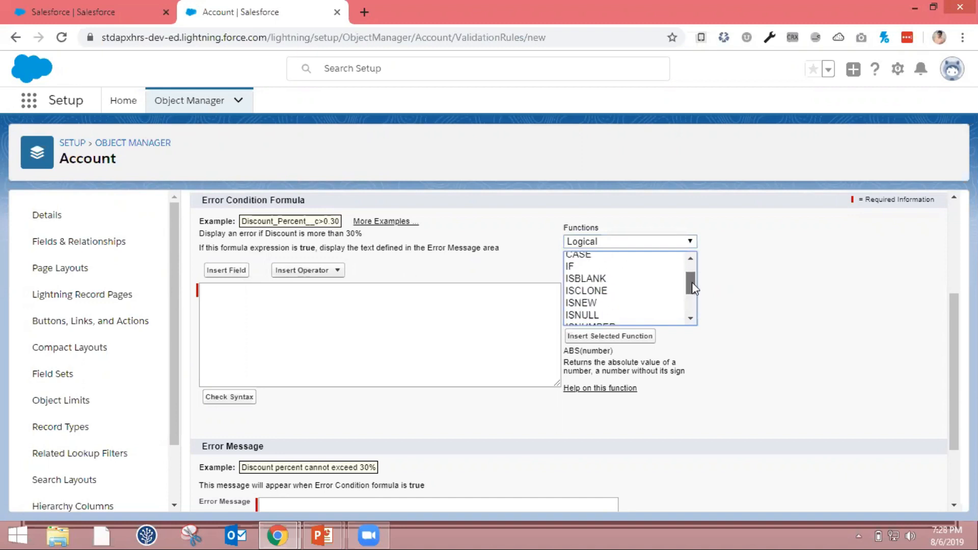
{"action": "left_click", "coordinate": [626, 278]}
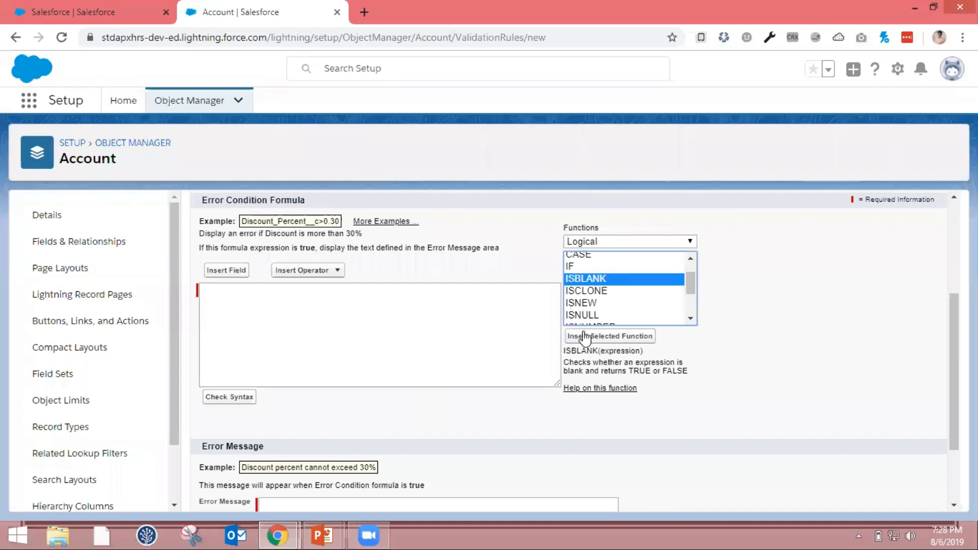
{"action": "left_click", "coordinate": [585, 337]}
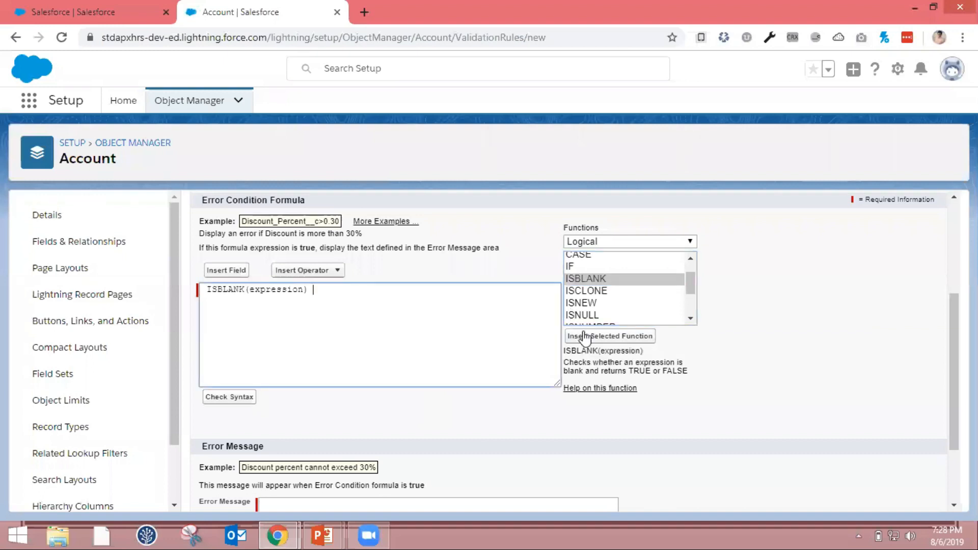
Replace ISBLANK's expression placeholder with the account's Website field and check the formula syntax
{"action": "double_click", "coordinate": [292, 290]}
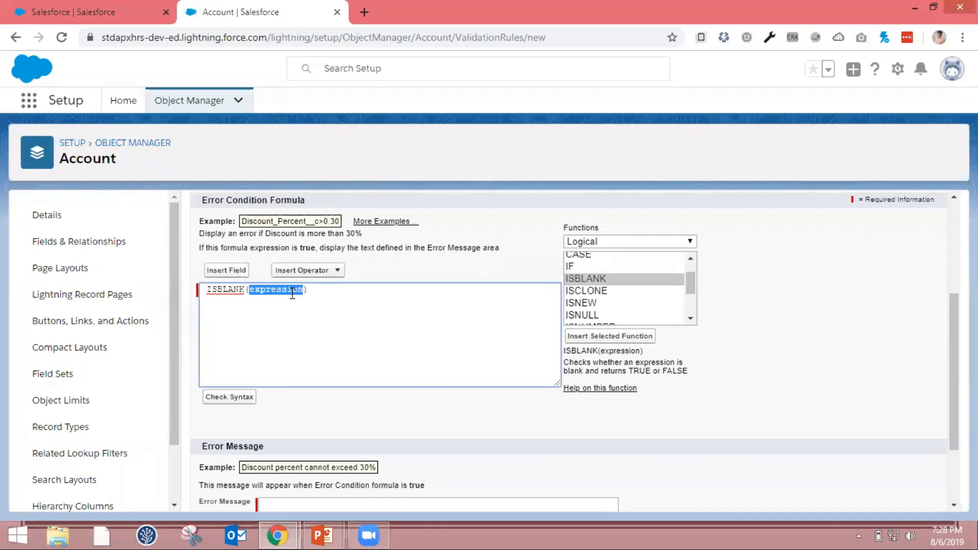
{"action": "key", "text": "BackSpace"}
{"action": "left_click", "coordinate": [223, 270]}
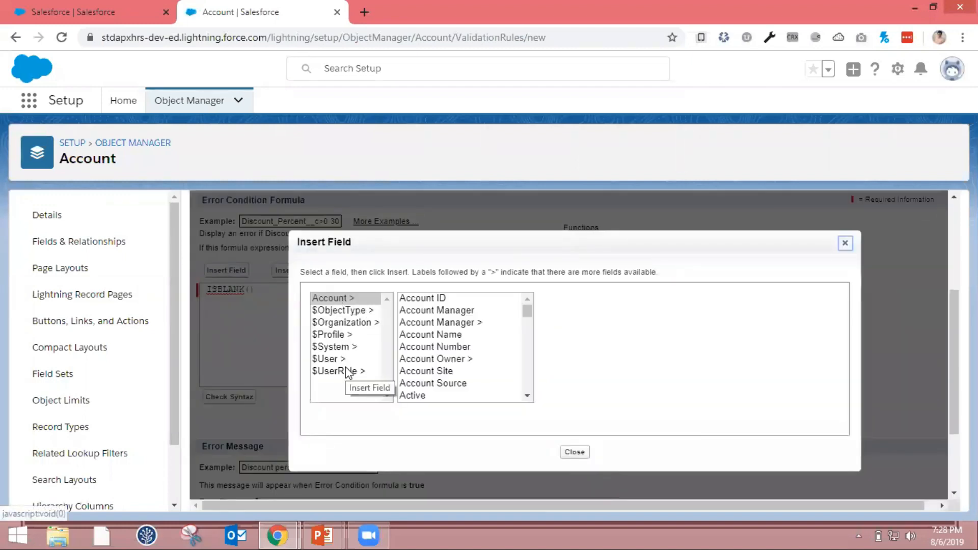
{"action": "left_click", "coordinate": [344, 299]}
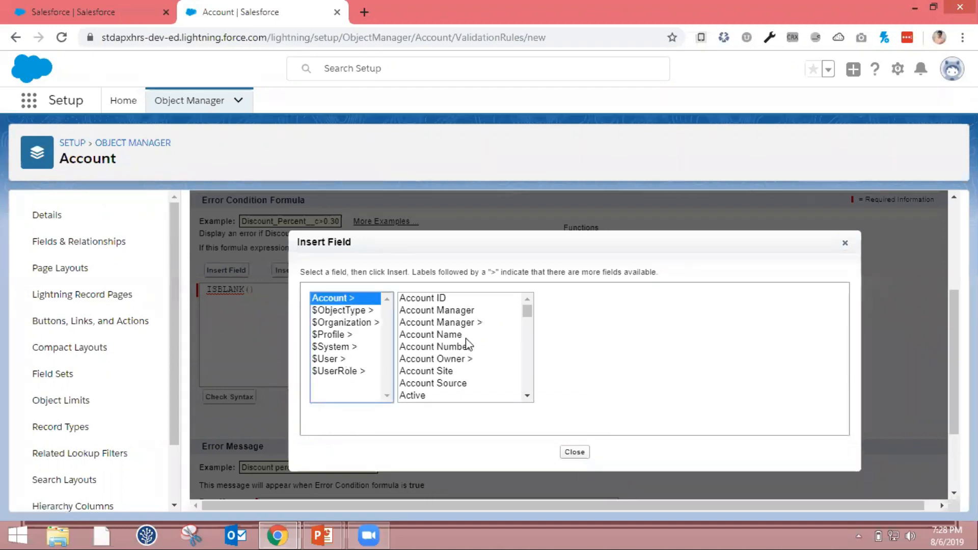
{"action": "left_click", "coordinate": [462, 361]}
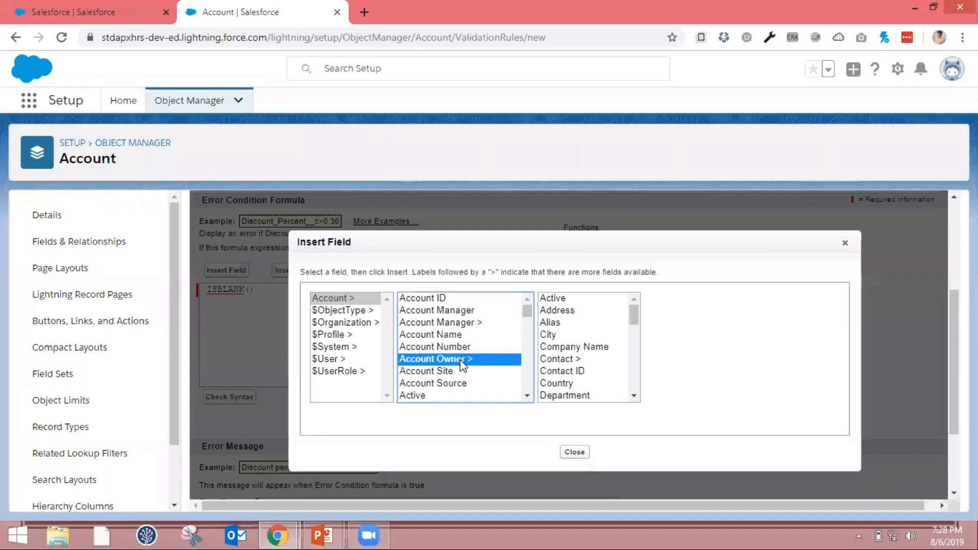
{"action": "key", "text": "w"}
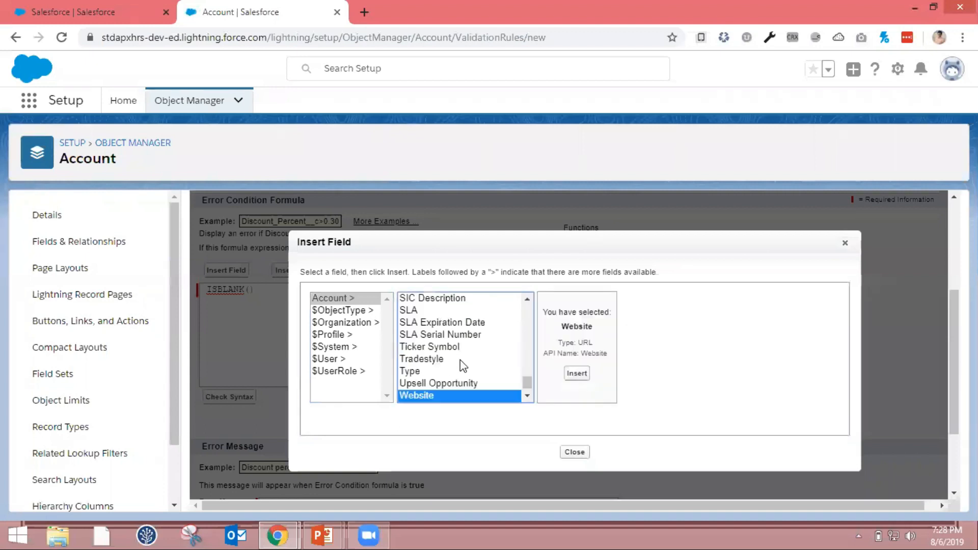
{"action": "double_click", "coordinate": [444, 397]}
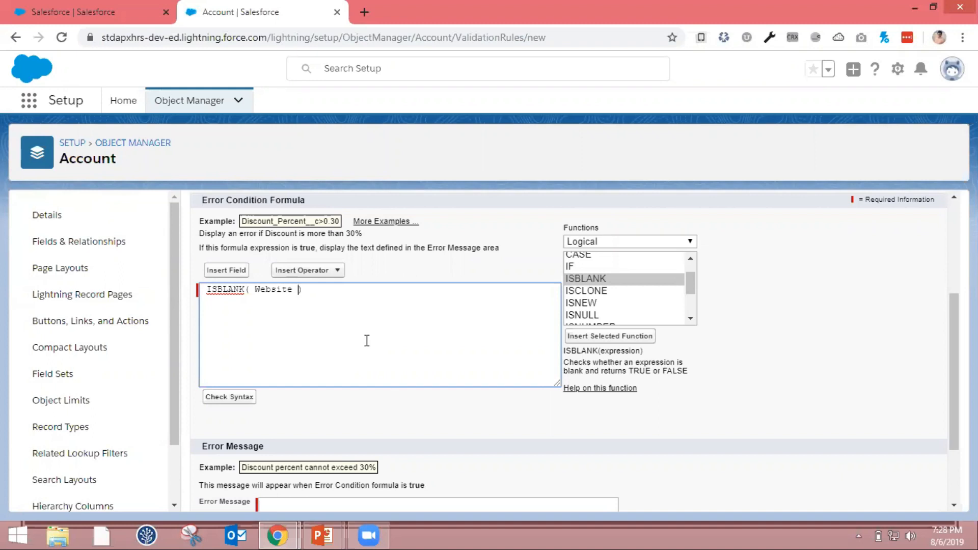
{"action": "scroll", "coordinate": [367, 339], "scroll_direction": "down", "scroll_amount": 1}
{"action": "left_click", "coordinate": [253, 362]}
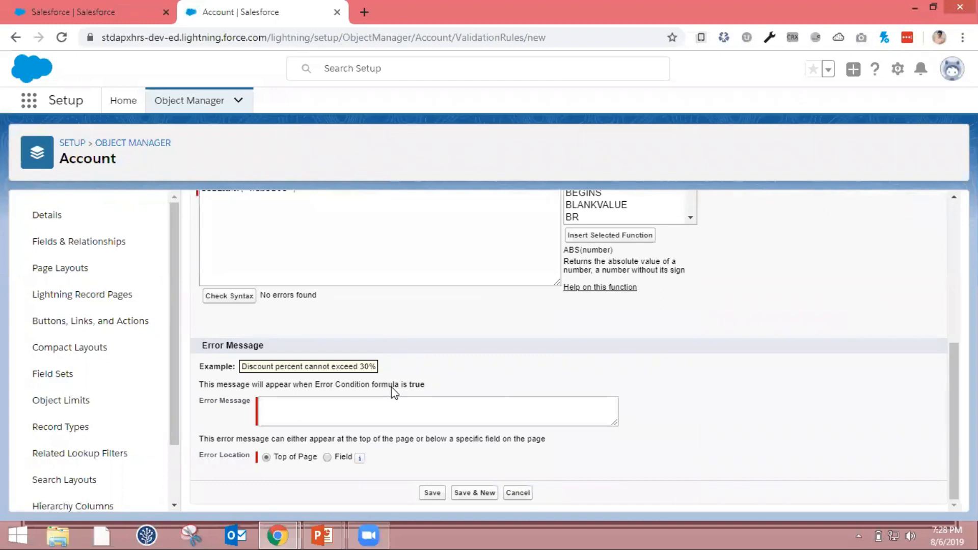
Enter the error message "Website is required field, Pls enter valid data"
{"action": "left_click", "coordinate": [372, 403]}
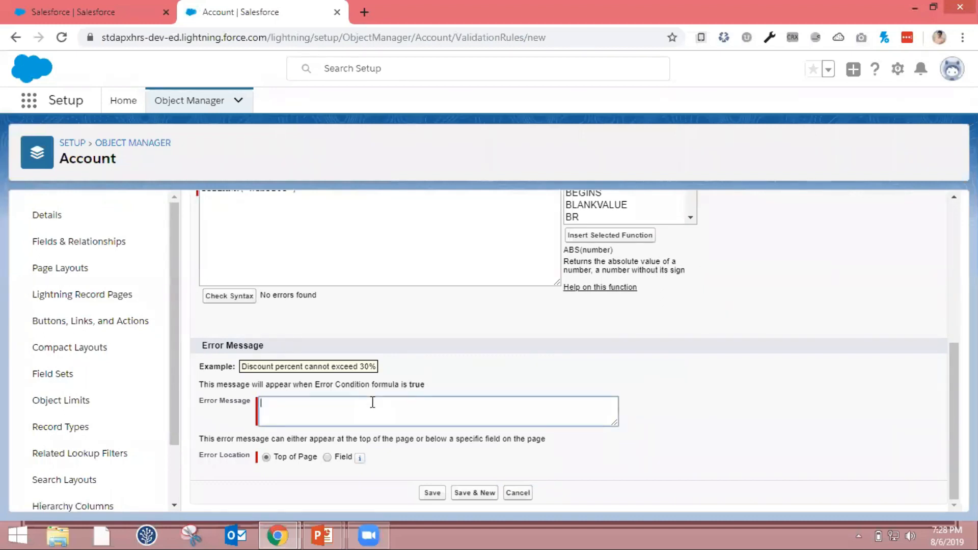
{"action": "type", "text": "Pls enter v"}
{"action": "key", "text": "BackSpace"}
{"action": "type", "text": "web"}
{"action": "key", "text": "ctrl+a"}
{"action": "type", "text": "Webite i"}
{"action": "key", "text": "BackSpace"}
{"action": "key", "text": "BackSpace"}
{"action": "key", "text": "BackSpace"}
{"action": "key", "text": "BackSpace"}
{"action": "key", "text": "BackSpace"}
{"action": "type", "text": "site is requied"}
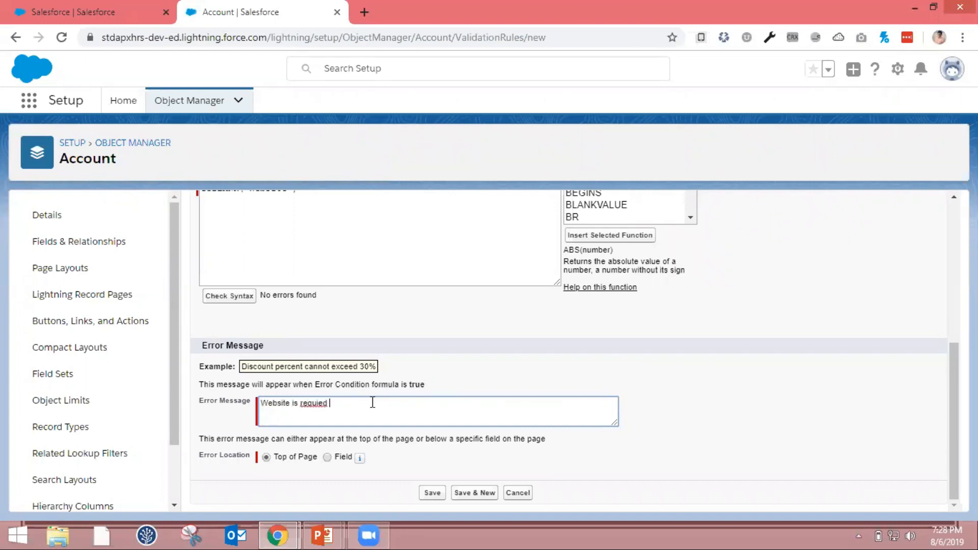
{"action": "key", "text": "BackSpace"}
{"action": "key", "text": "BackSpace"}
{"action": "key", "text": "BackSpace"}
{"action": "key", "text": "BackSpace"}
{"action": "type", "text": "rie"}
{"action": "key", "text": "BackSpace"}
{"action": "key", "text": "BackSpace"}
{"action": "key", "text": "BackSpace"}
{"action": "key", "text": "BackSpace"}
{"action": "type", "text": "uried"}
{"action": "key", "text": "BackSpace"}
{"action": "key", "text": "BackSpace"}
{"action": "key", "text": "BackSpace"}
{"action": "key", "text": "BackSpace"}
{"action": "key", "text": "BackSpace"}
{"action": "type", "text": "ired field, Pls enter valie"}
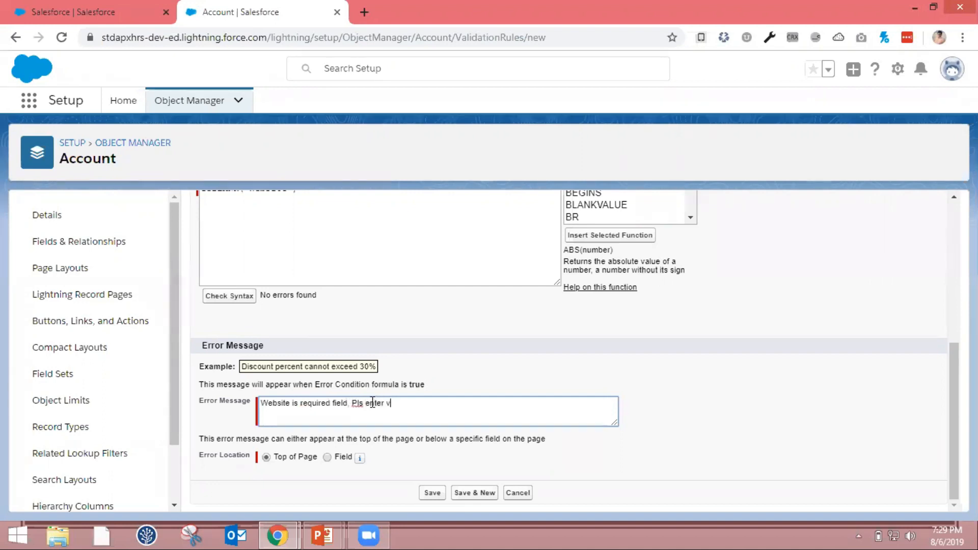
{"action": "key", "text": "BackSpace"}
{"action": "key", "text": "BackSpace"}
{"action": "type", "text": "id data"}
Set the error location to the Website field and save the validation rule
{"action": "left_click", "coordinate": [327, 458]}
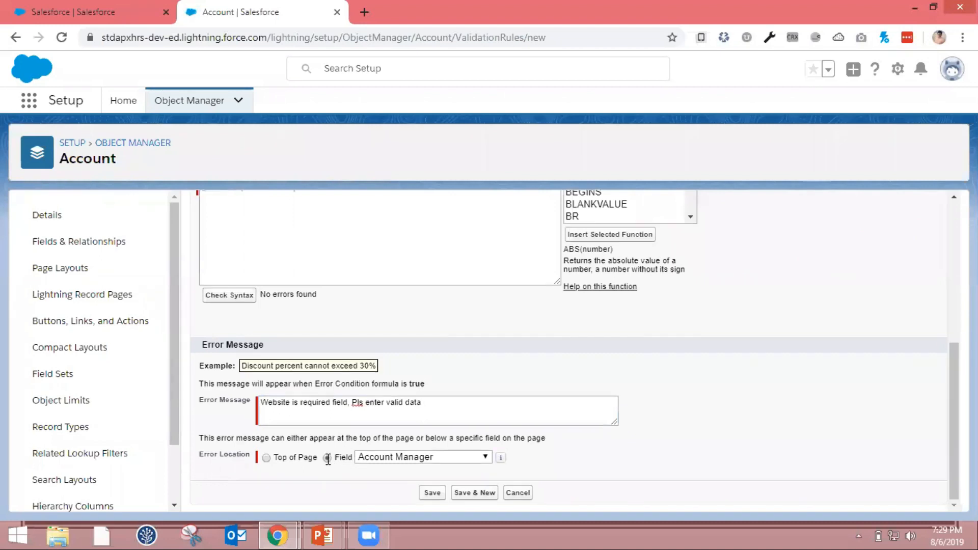
{"action": "left_click", "coordinate": [483, 458]}
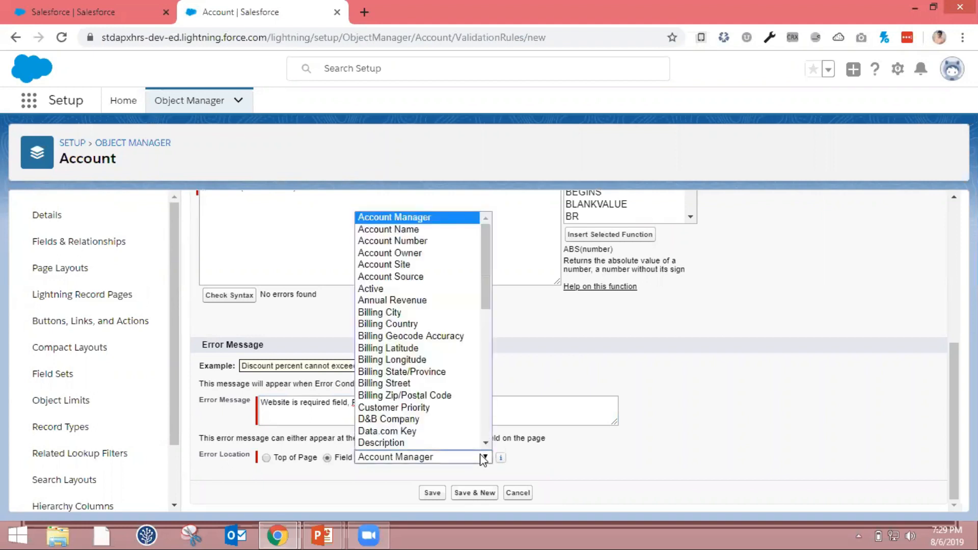
{"action": "scroll", "coordinate": [463, 399], "scroll_direction": "down", "scroll_amount": 1}
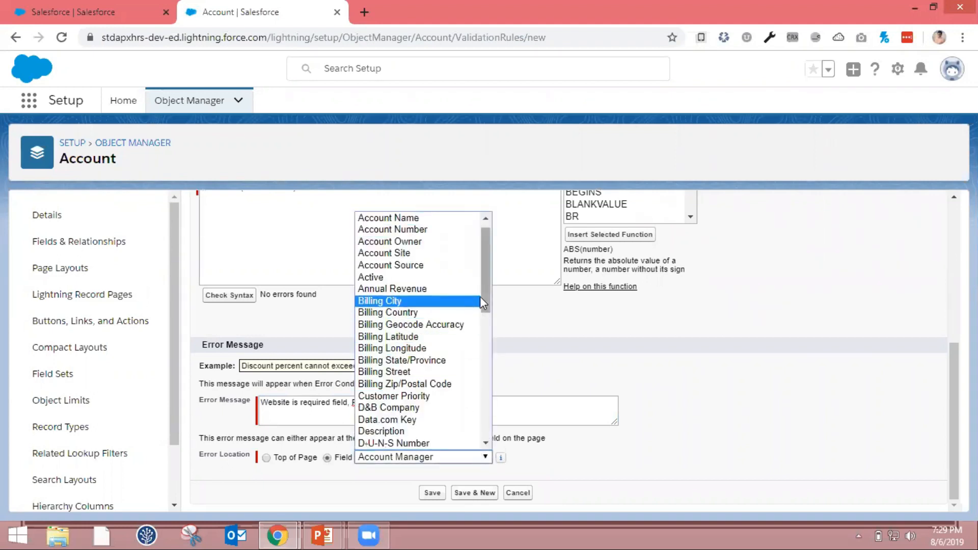
{"action": "key", "text": "w"}
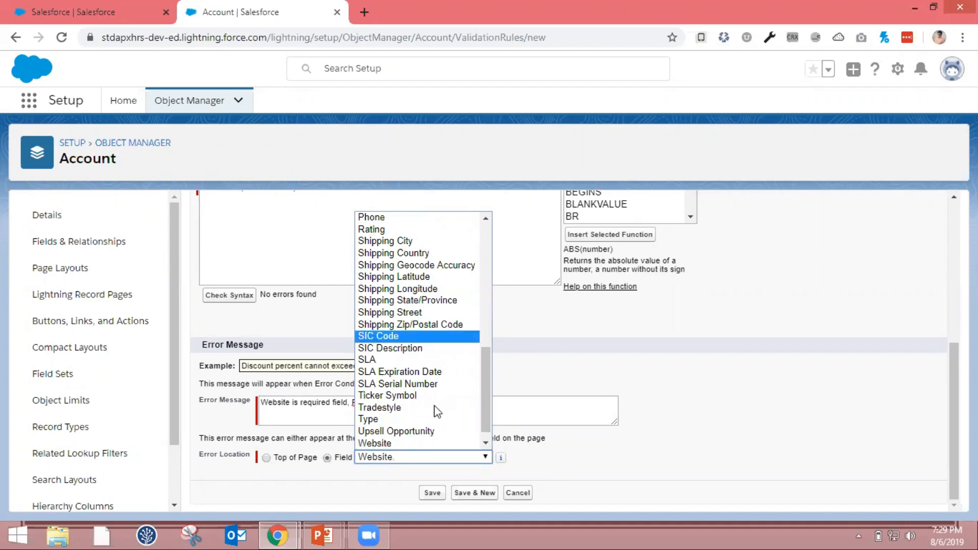
{"action": "left_click", "coordinate": [424, 447]}
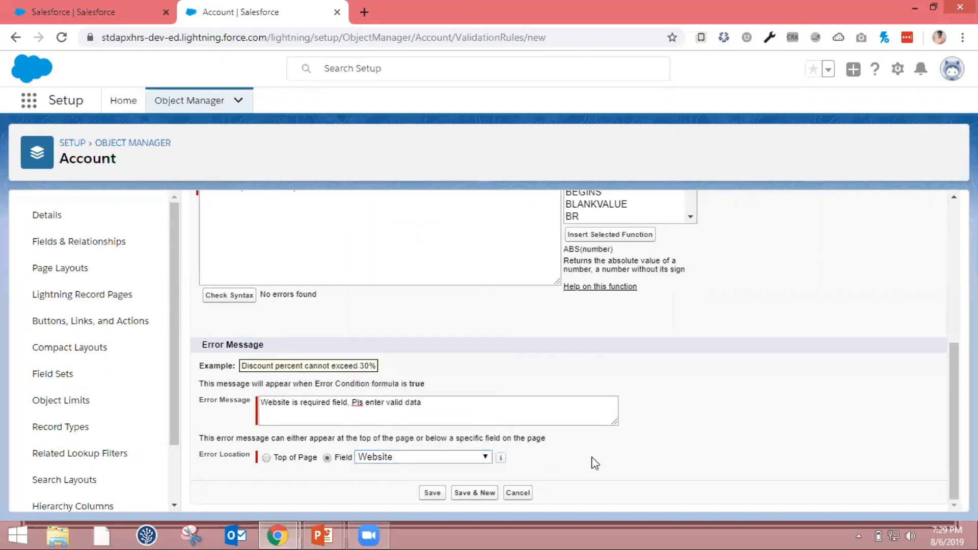
{"action": "left_click", "coordinate": [431, 493]}
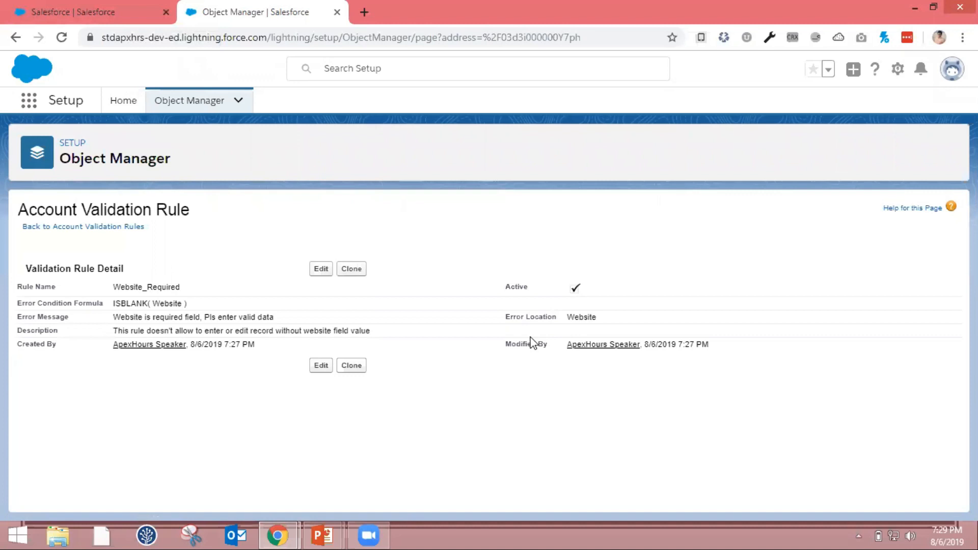
Start a new account record in the Sales app and set its rating to Hot
{"action": "left_click", "coordinate": [92, 14]}
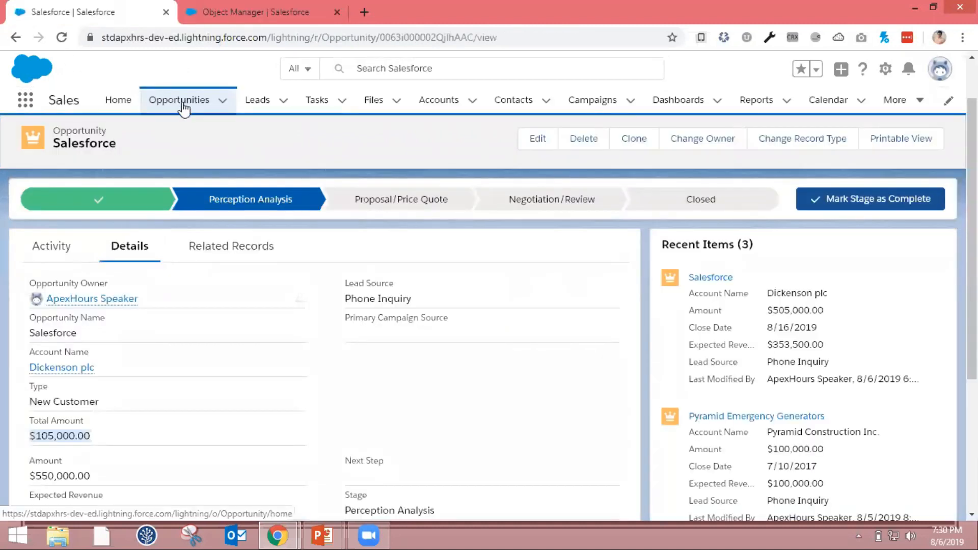
{"action": "left_click", "coordinate": [434, 104]}
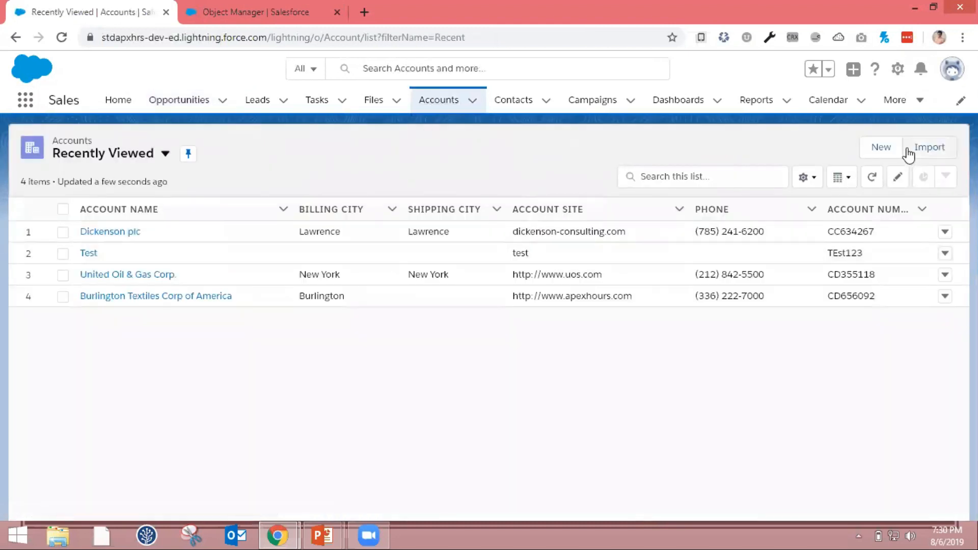
{"action": "left_click", "coordinate": [890, 151]}
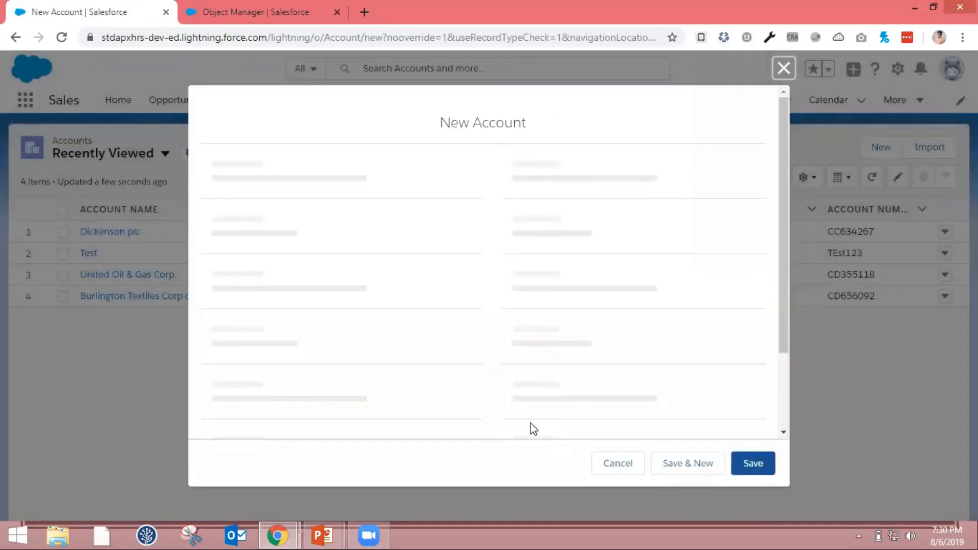
{"action": "left_click", "coordinate": [605, 207]}
{"action": "left_click", "coordinate": [567, 253]}
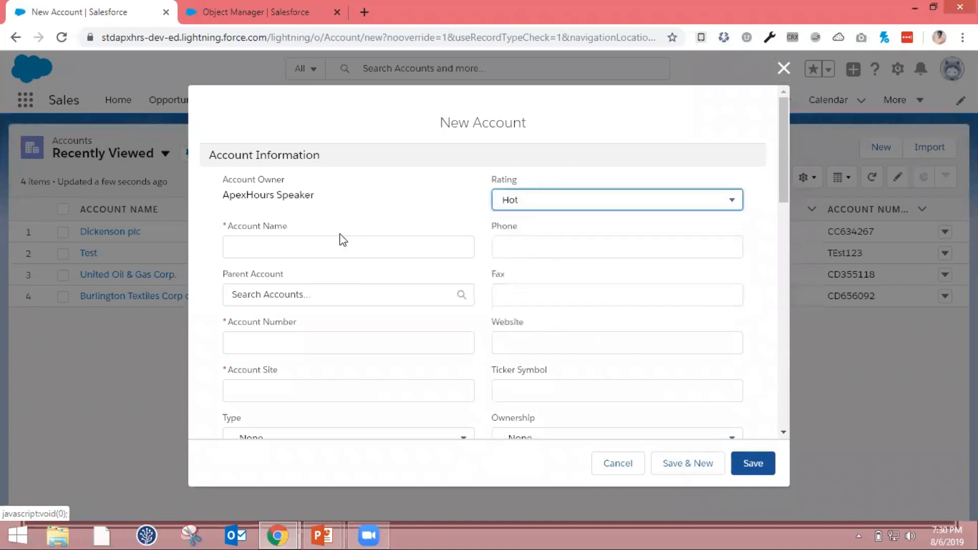
Name the new account "Apex Hours" and fill in its account number
{"action": "left_click", "coordinate": [342, 243]}
{"action": "type", "text": "Apex Hours"}
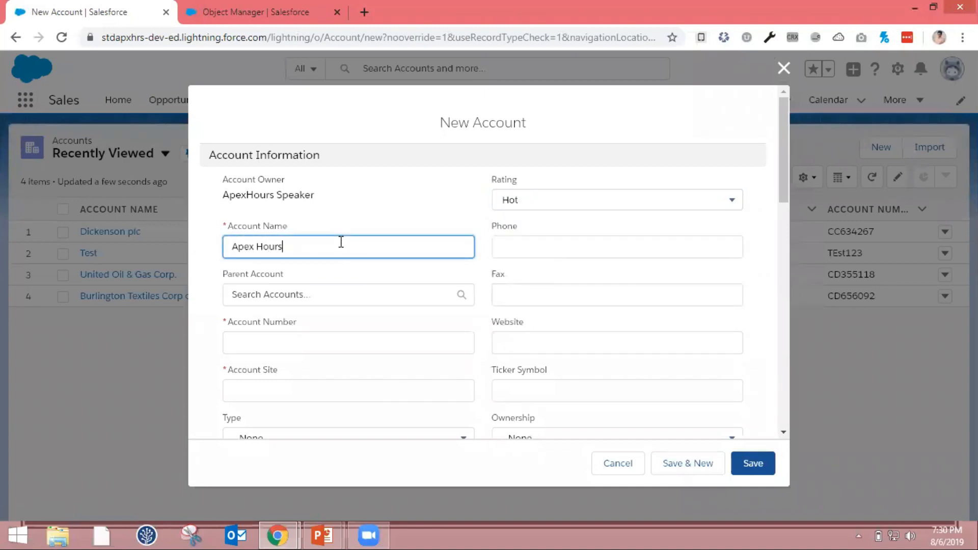
{"action": "left_click", "coordinate": [305, 342]}
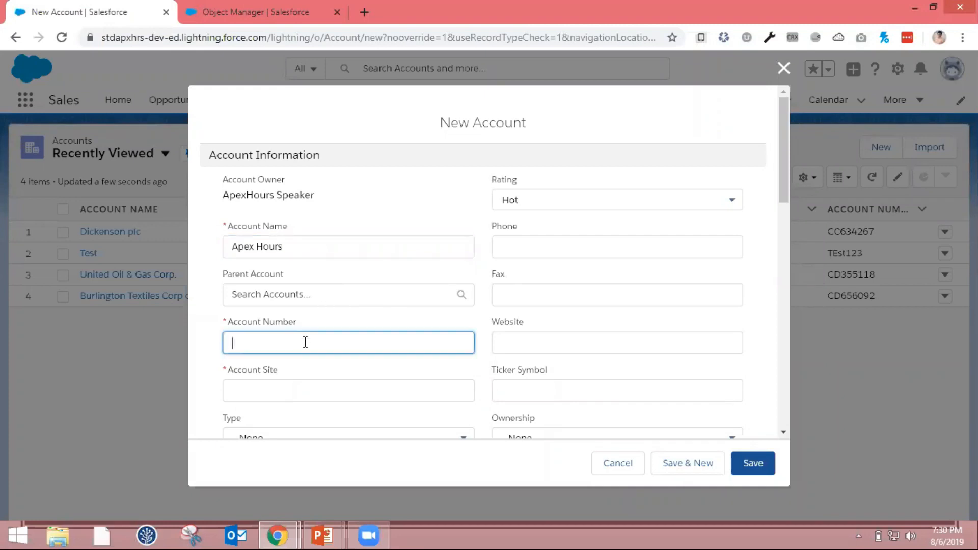
{"action": "type", "text": "ACC-0100"}
Set the account site to apexhours.com and try to save the account with the Website left blank
{"action": "left_click", "coordinate": [291, 400]}
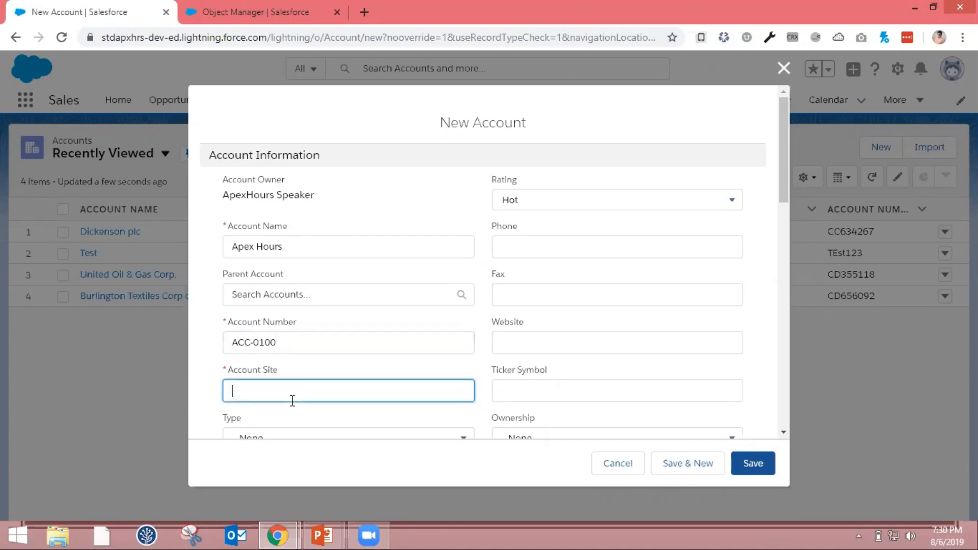
{"action": "type", "text": "apexhours.com"}
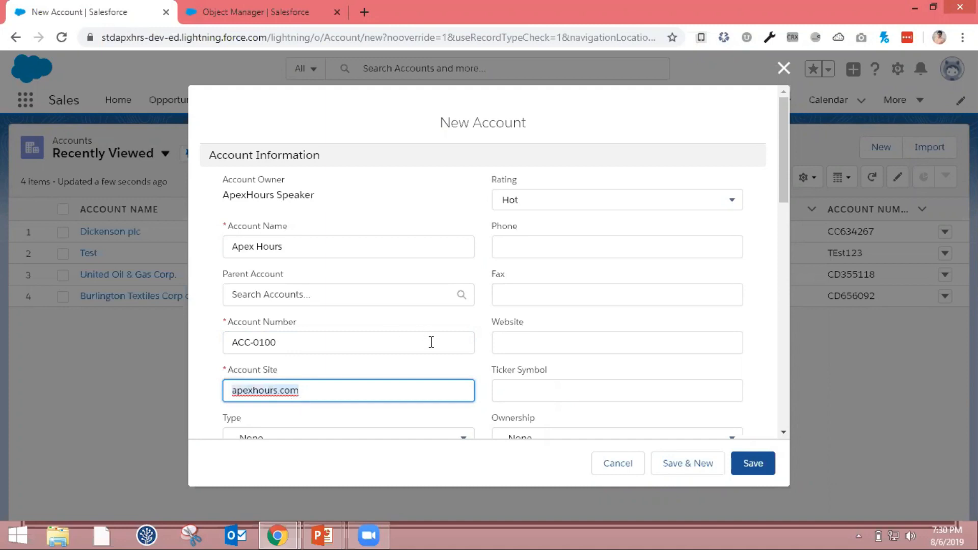
{"action": "scroll", "coordinate": [430, 343], "scroll_direction": "down", "scroll_amount": 2}
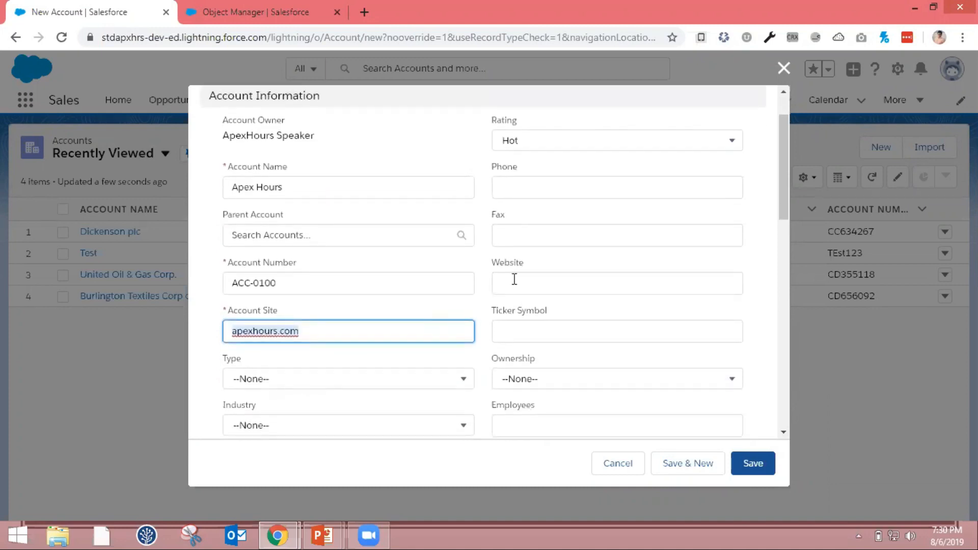
{"action": "left_click", "coordinate": [758, 466]}
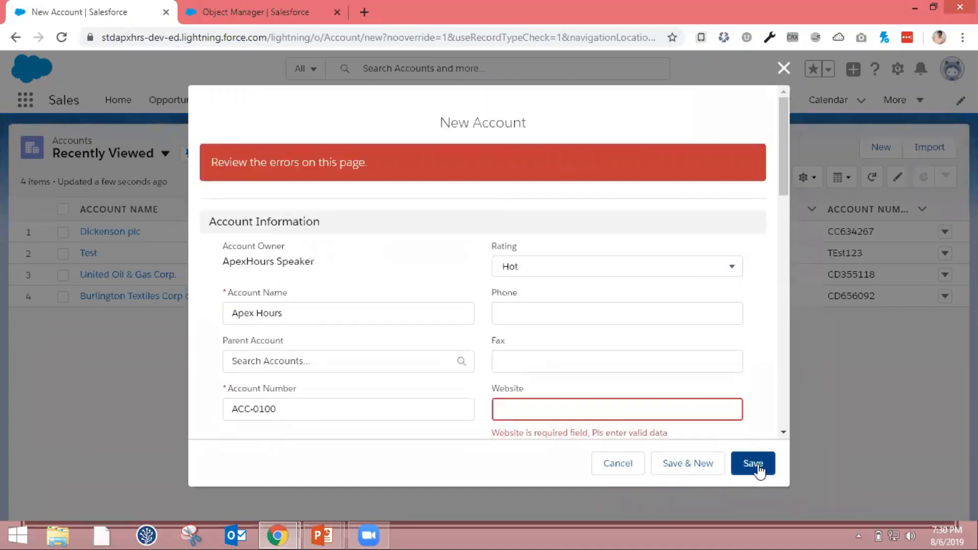
{"action": "scroll", "coordinate": [523, 332], "scroll_direction": "down", "scroll_amount": 2}
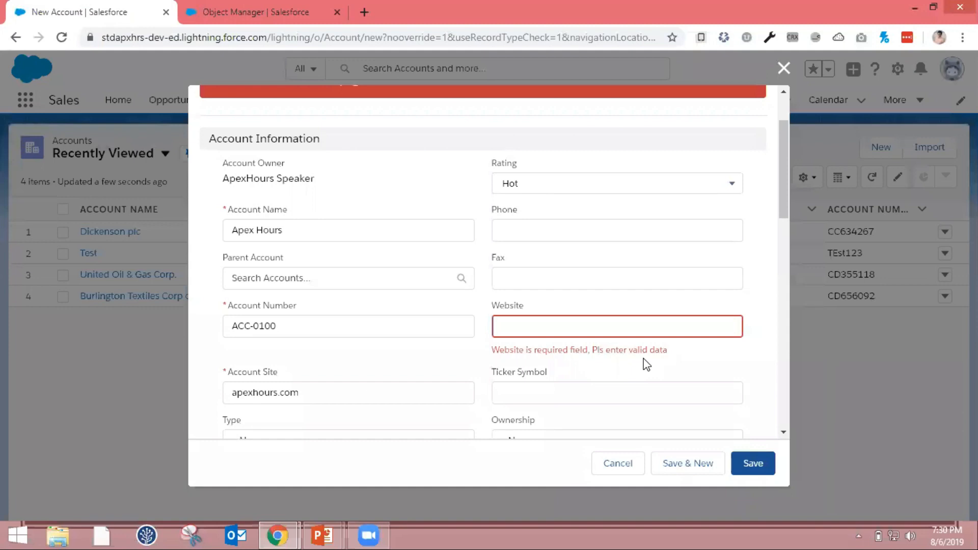
{"action": "left_click", "coordinate": [627, 324]}
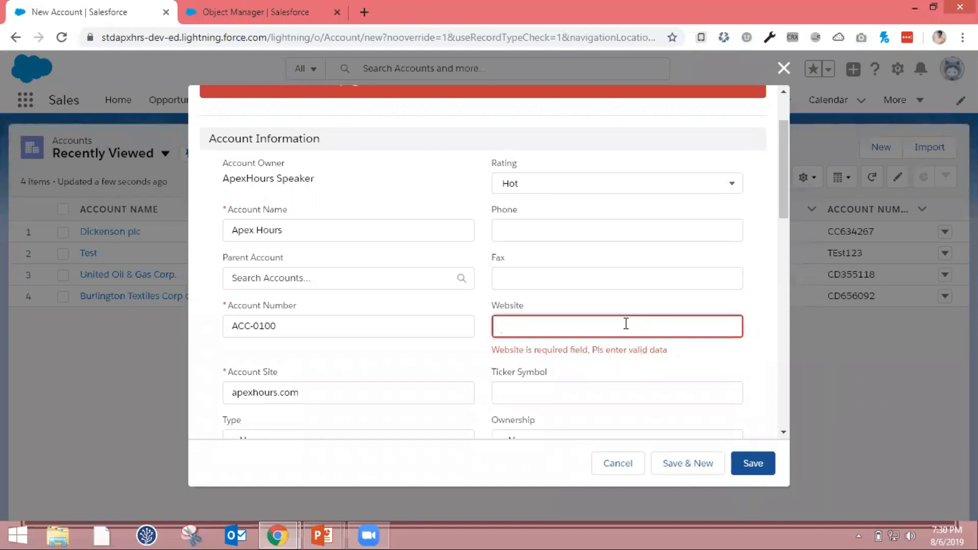
{"action": "type", "text": "http://"}
{"action": "type", "text": "apexhours.com"}
{"action": "key", "text": "Left"}
{"action": "key", "text": "Left"}
{"action": "key", "text": "Left"}
{"action": "key", "text": "Left"}
{"action": "key", "text": "Left"}
{"action": "key", "text": "Left"}
{"action": "key", "text": "Left"}
{"action": "key", "text": "Left"}
{"action": "key", "text": "Left"}
{"action": "key", "text": "Left"}
{"action": "type", "text": "www."}
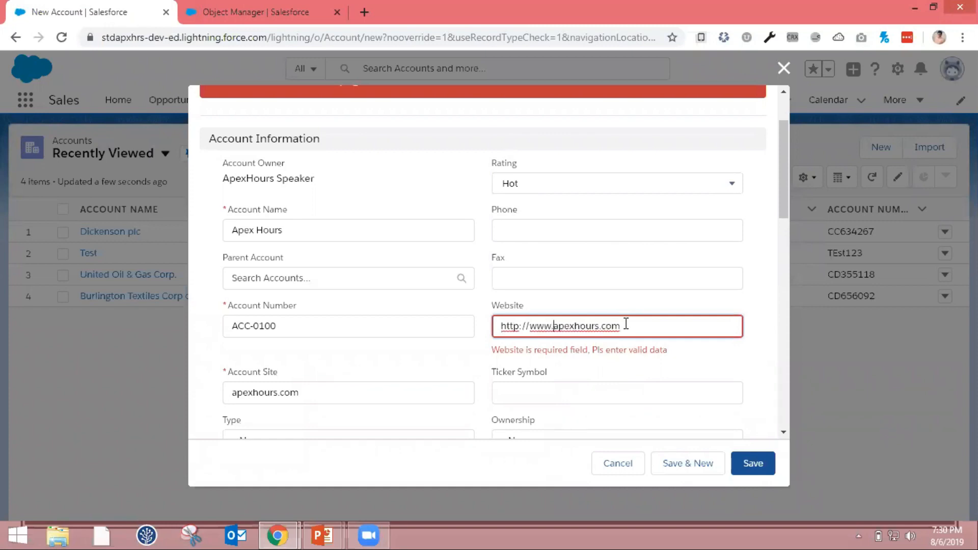
{"action": "left_click", "coordinate": [761, 461]}
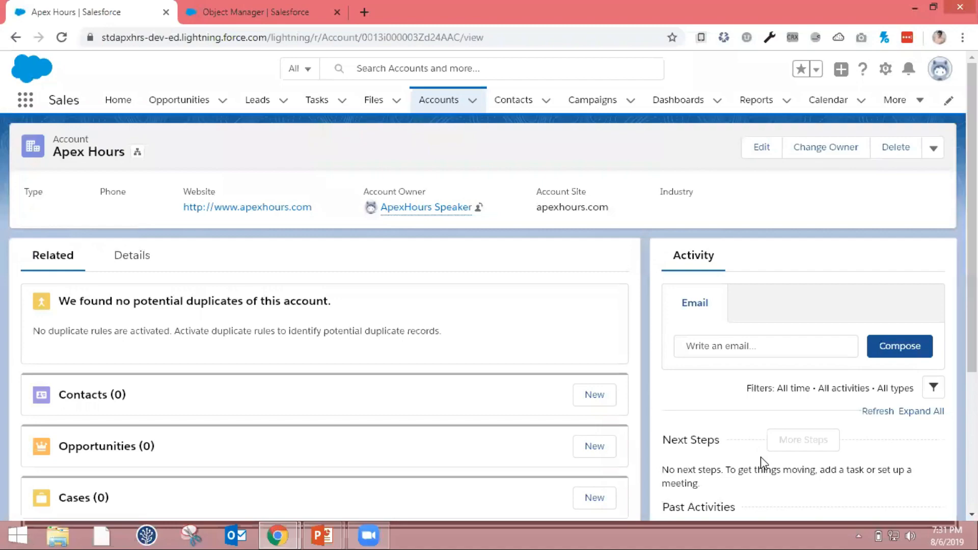
Switch to the PowerPoint slideshow and advance to the "Validation Rules – Things to remember" slide
{"action": "key", "text": "alt+Tab"}
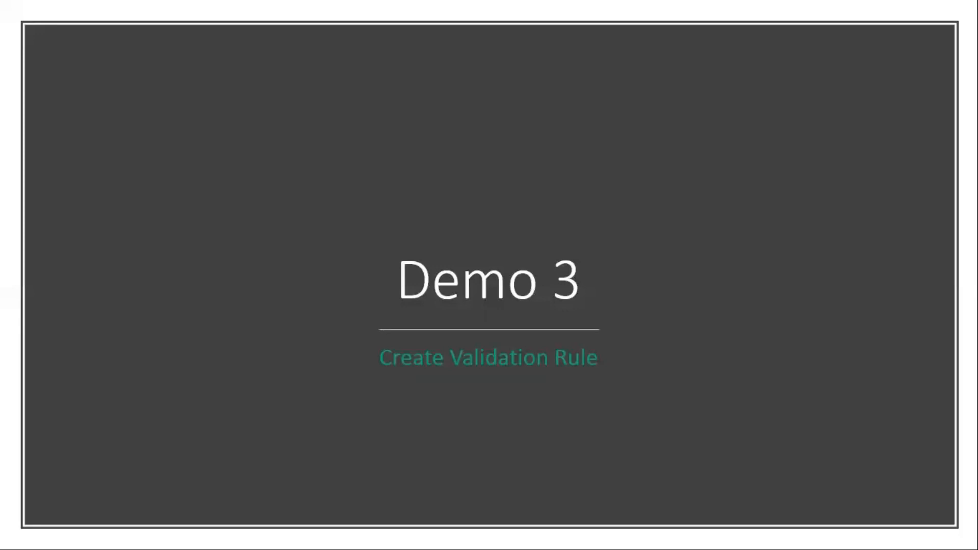
{"action": "key", "text": "Right"}
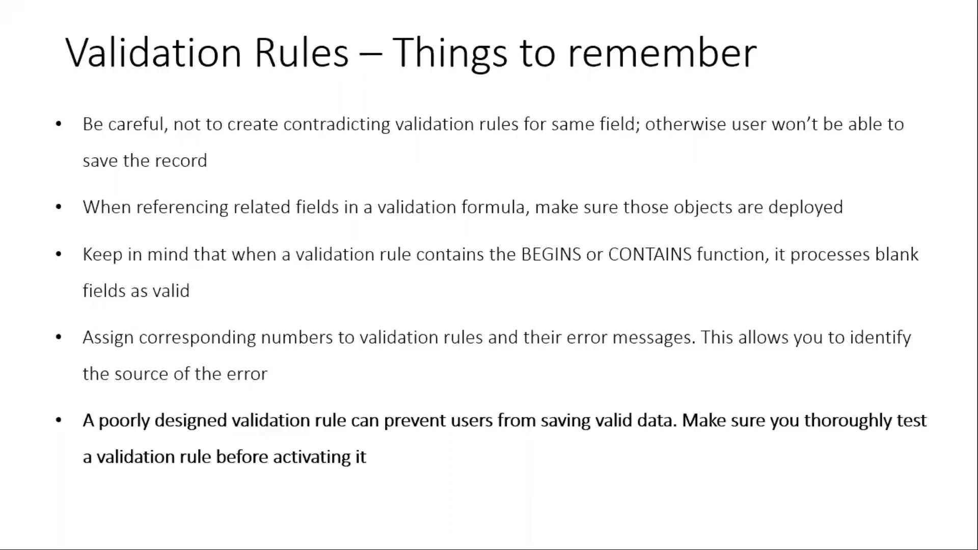
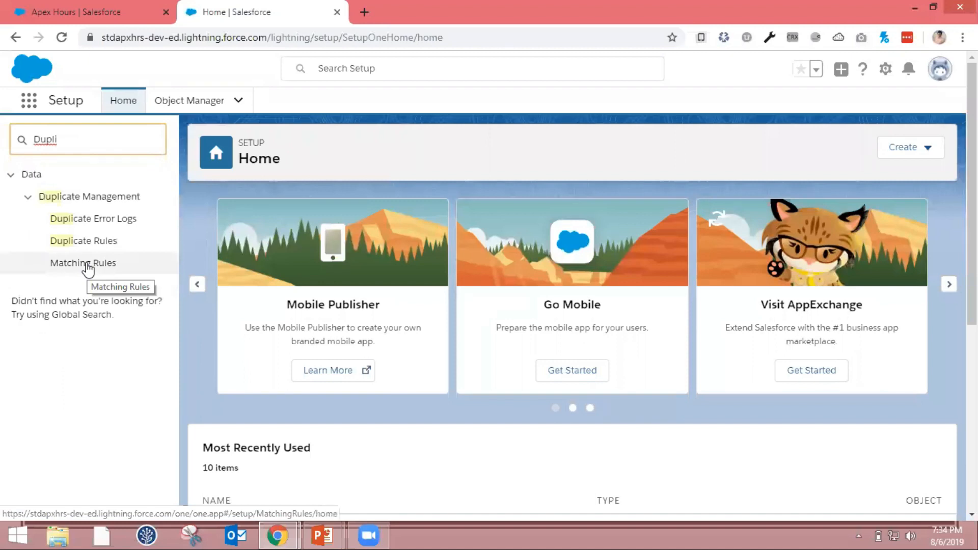
Open the matching rules setup and start a new matching rule for the Account object
{"action": "left_click", "coordinate": [88, 266]}
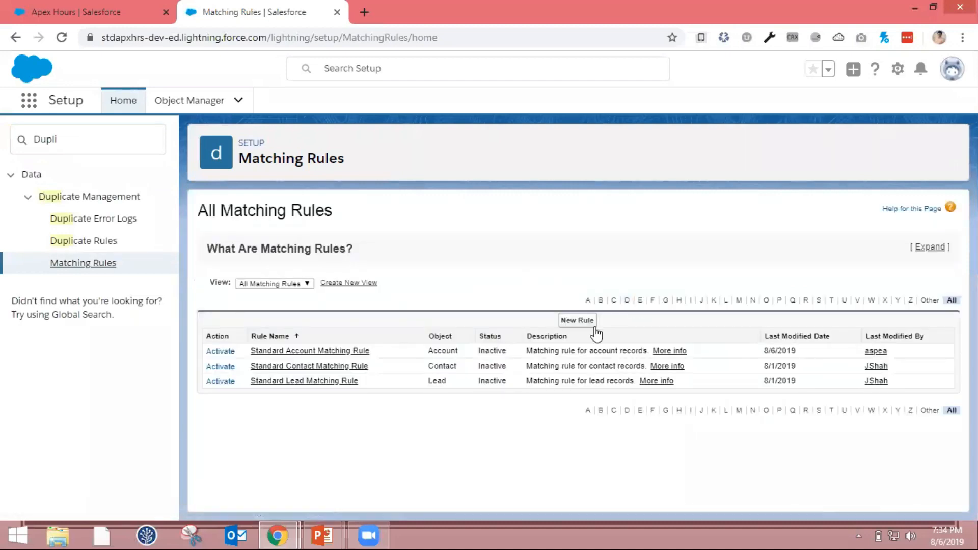
{"action": "left_click", "coordinate": [590, 325]}
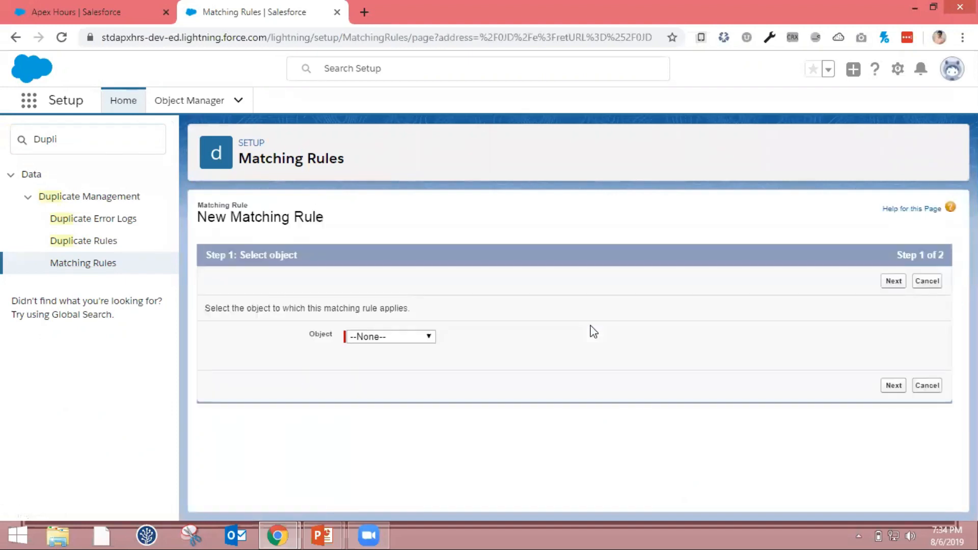
{"action": "left_click", "coordinate": [396, 338]}
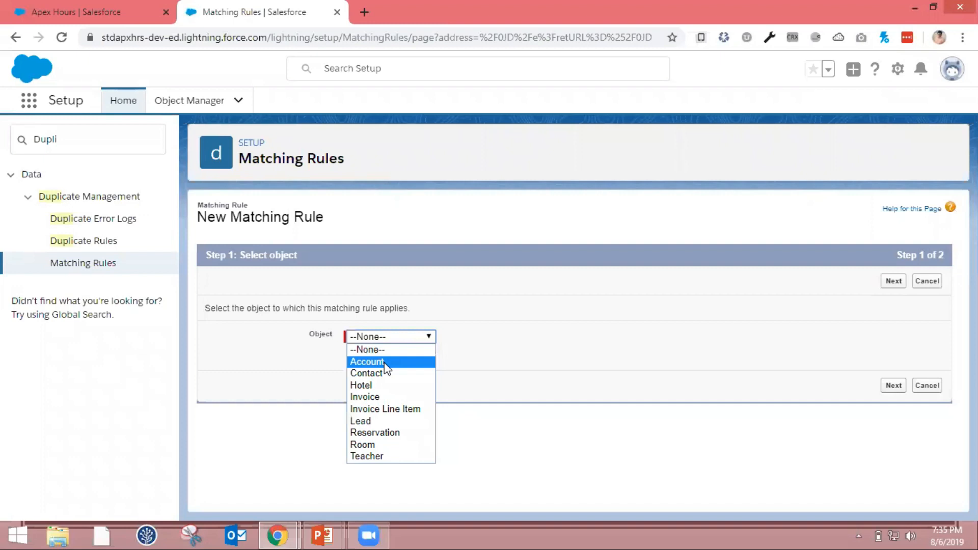
{"action": "left_click", "coordinate": [388, 360]}
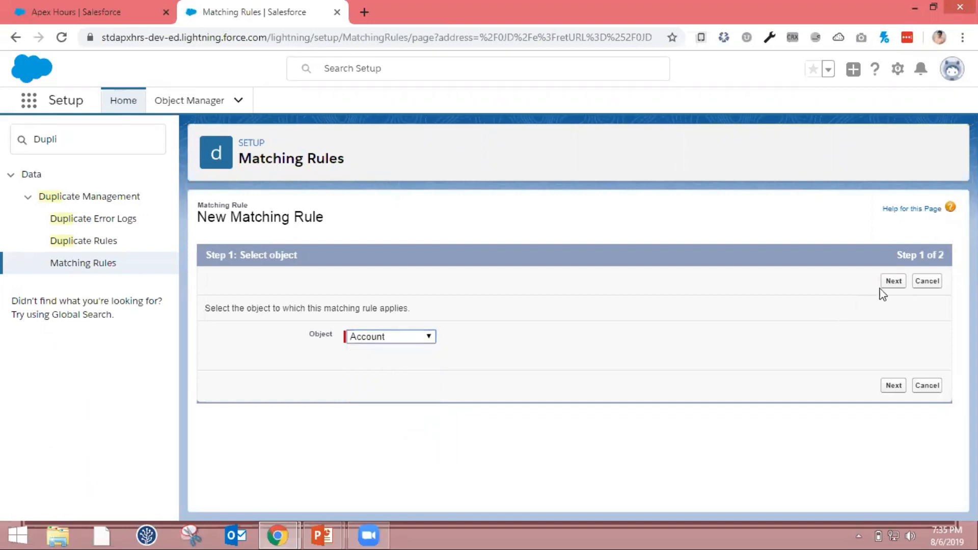
{"action": "left_click", "coordinate": [902, 284]}
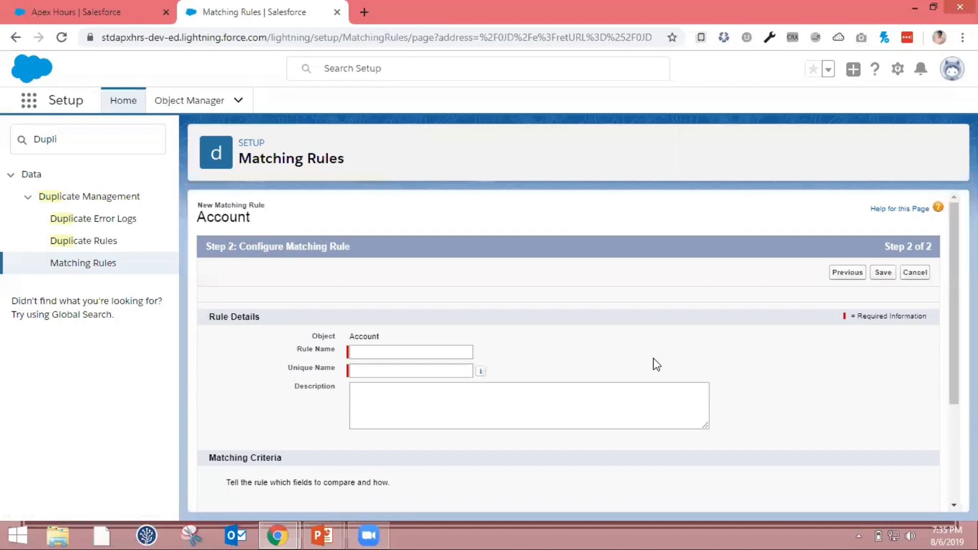
Name the matching rule "Duplicate Account" and describe it as "Do not allow user to enter duplicate account."
{"action": "left_click", "coordinate": [437, 348]}
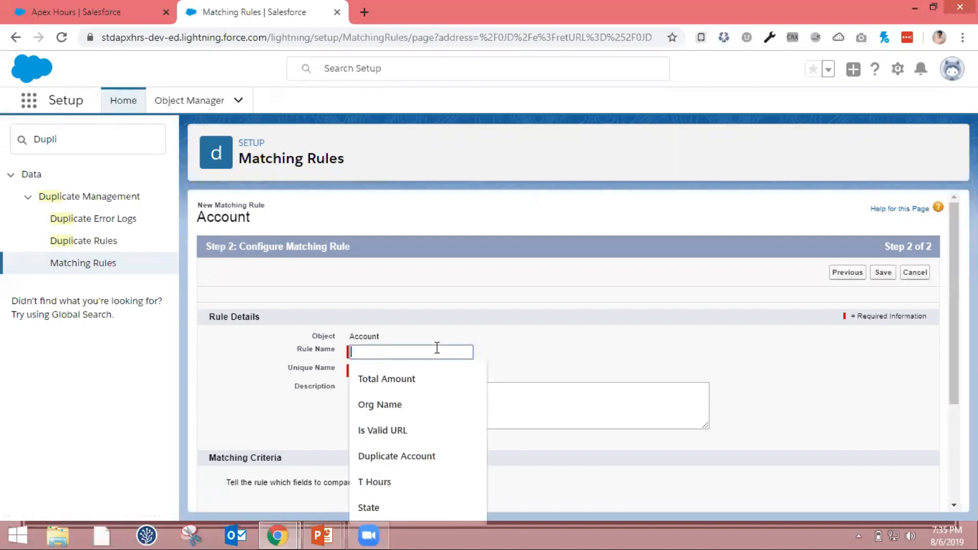
{"action": "left_click", "coordinate": [434, 456]}
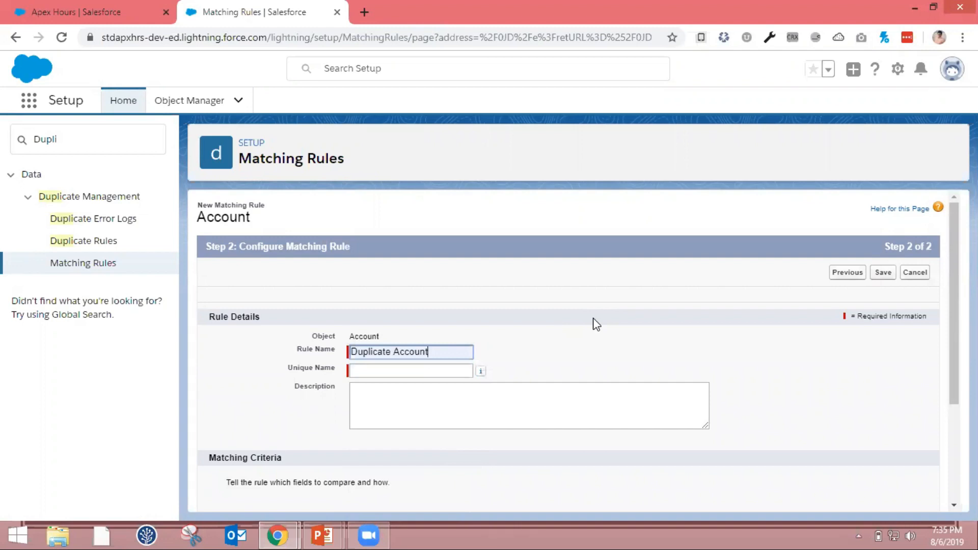
{"action": "key", "text": "Tab"}
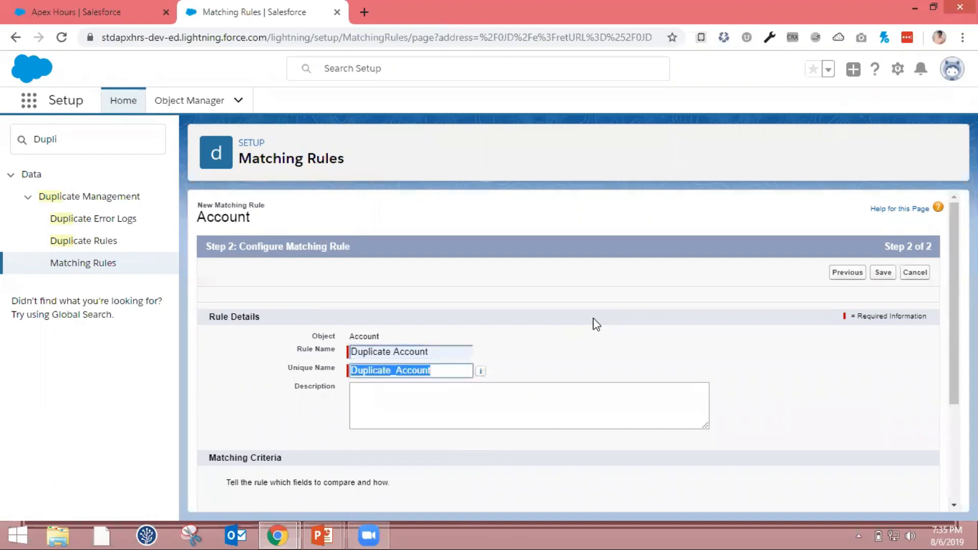
{"action": "left_click", "coordinate": [562, 398]}
{"action": "type", "text": "Do not all"}
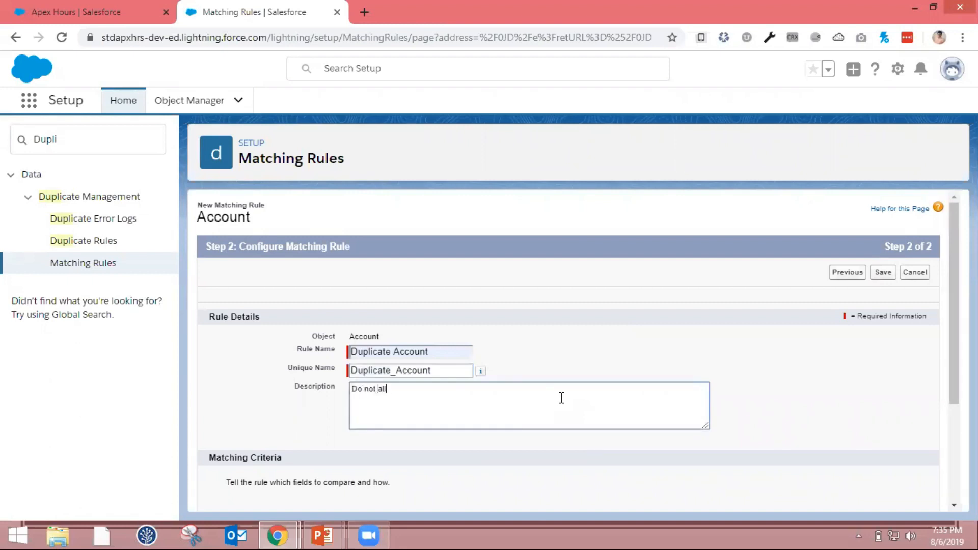
{"action": "type", "text": "ow user to enter duplicate"}
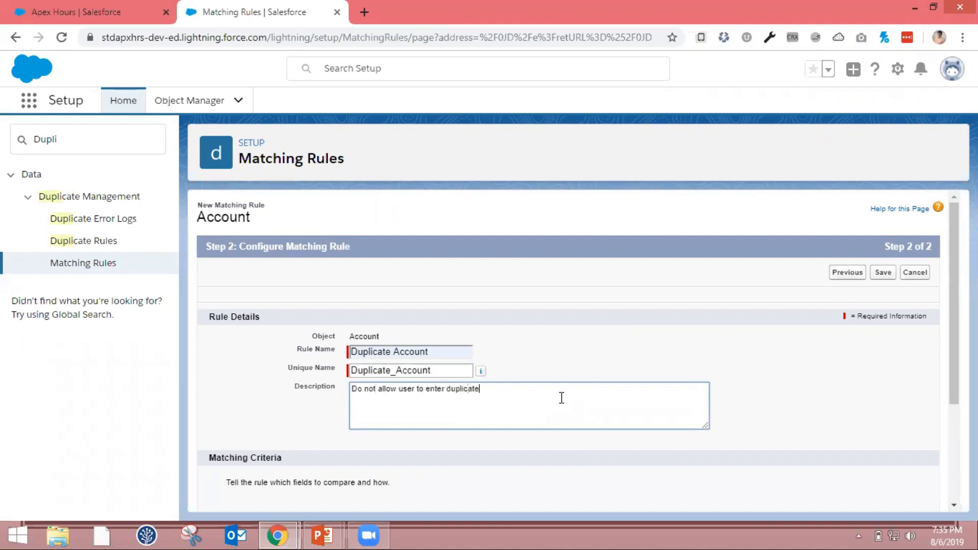
{"action": "type", "text": " account"}
Choose Account Name as the first field to compare in the matching criteria
{"action": "scroll", "coordinate": [562, 398], "scroll_direction": "down", "scroll_amount": 3}
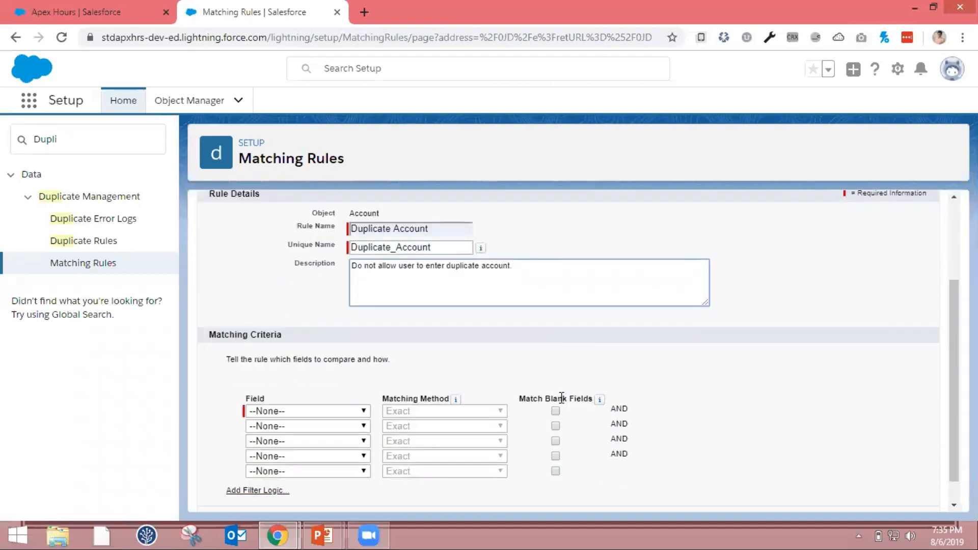
{"action": "scroll", "coordinate": [562, 398], "scroll_direction": "down", "scroll_amount": 1}
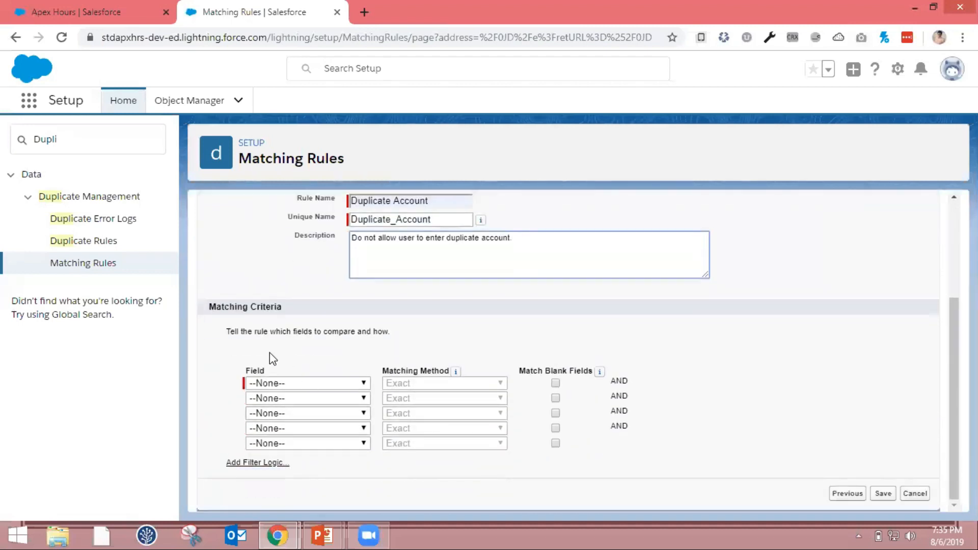
{"action": "left_click", "coordinate": [331, 384]}
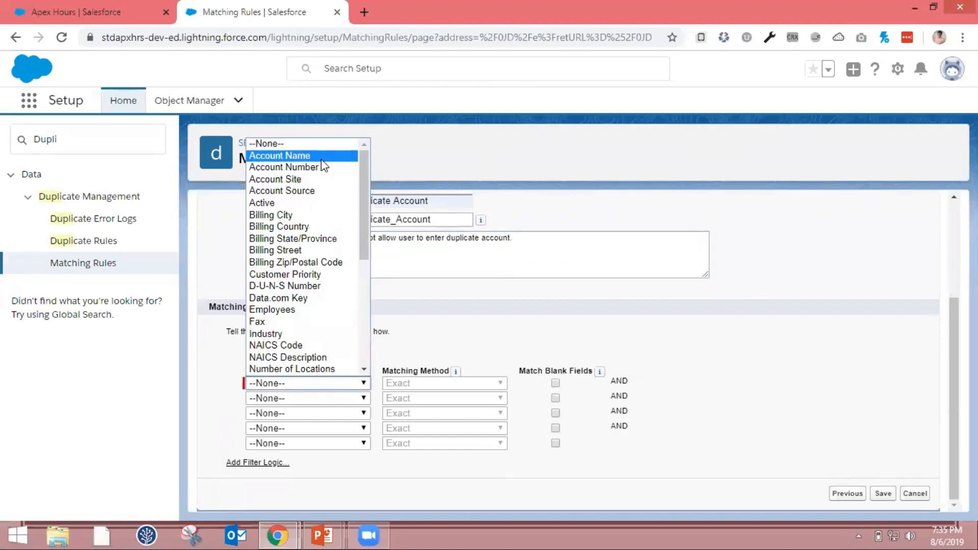
{"action": "left_click", "coordinate": [306, 156]}
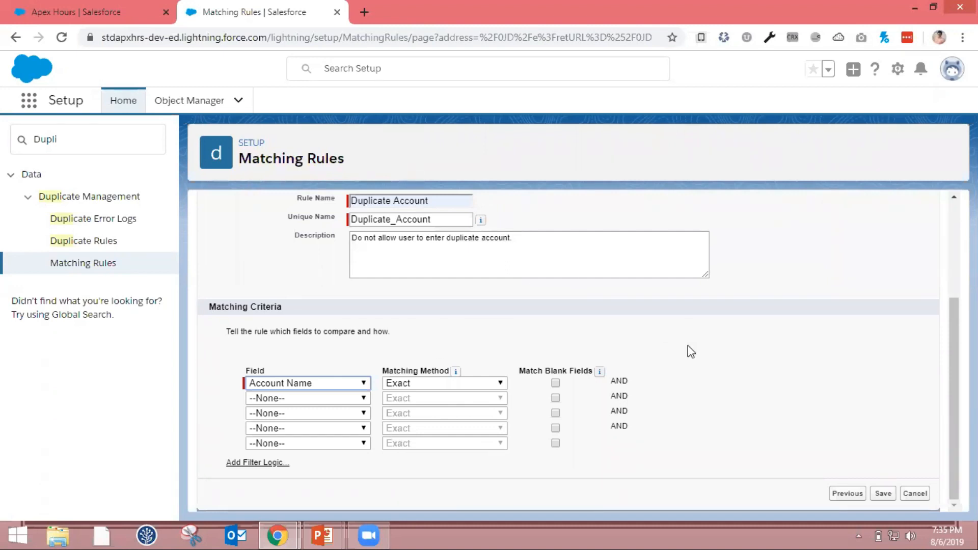
Try the Fuzzy: Company Name matching method for the Account Name criterion and switch it back to Exact
{"action": "left_click", "coordinate": [500, 385]}
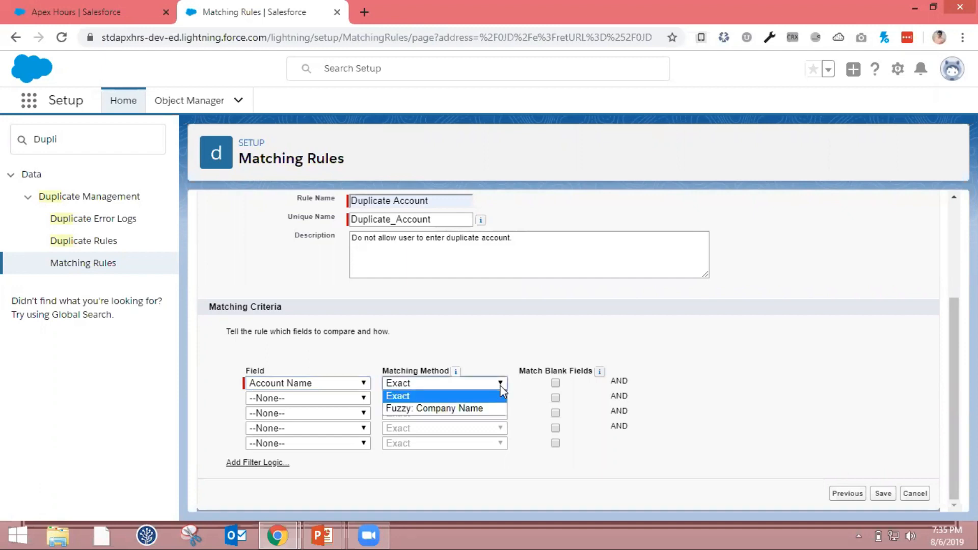
{"action": "left_click", "coordinate": [493, 408]}
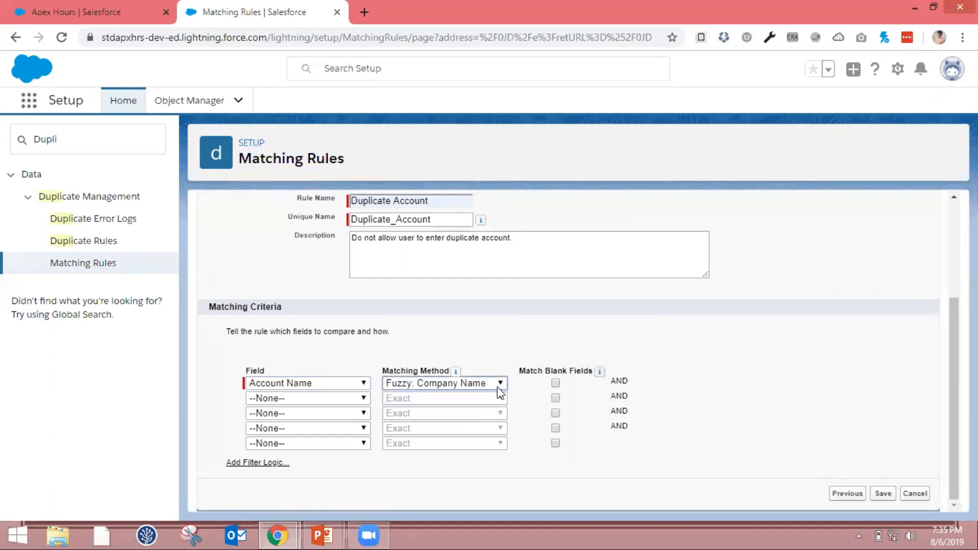
{"action": "left_click", "coordinate": [500, 387]}
{"action": "left_click", "coordinate": [483, 398]}
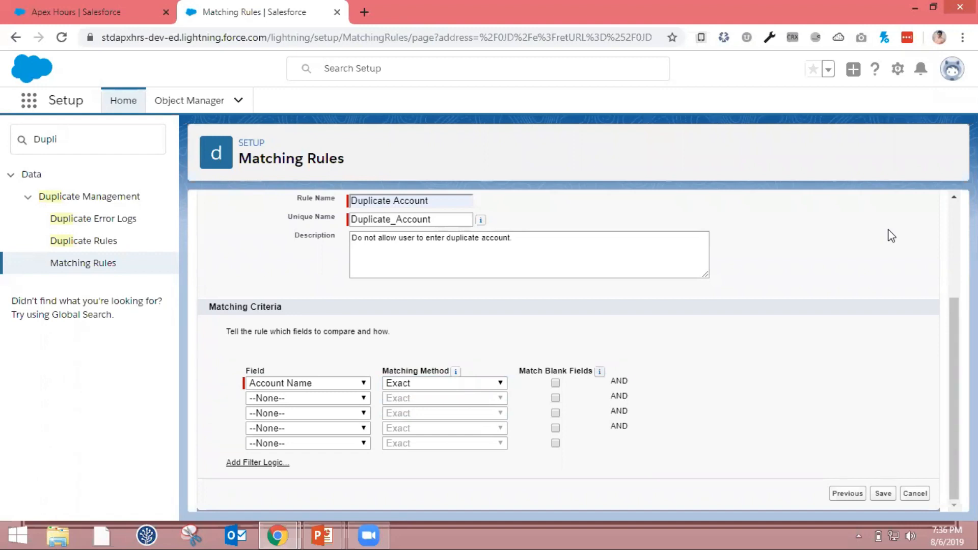
Save the matching rule, activate it and acknowledge the activation
{"action": "left_click", "coordinate": [884, 493]}
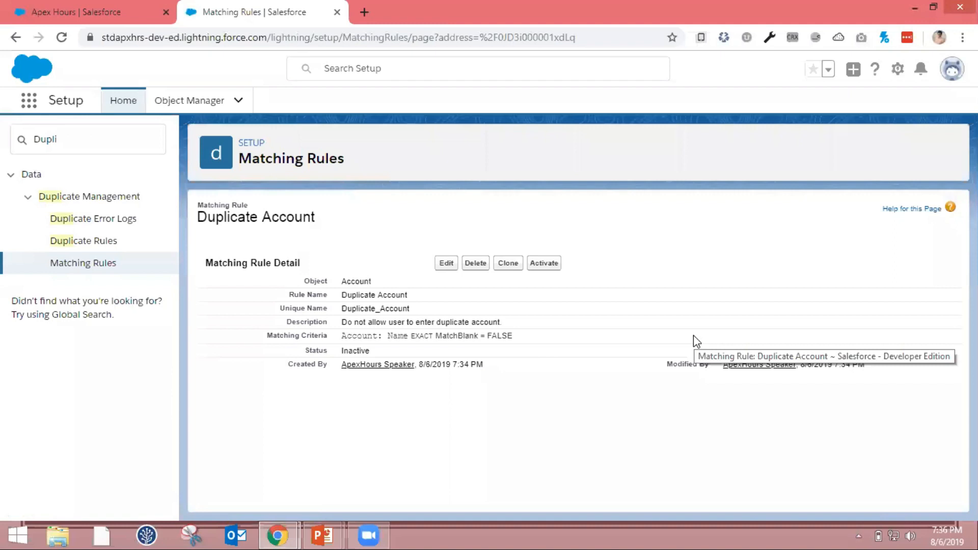
{"action": "left_click", "coordinate": [544, 263]}
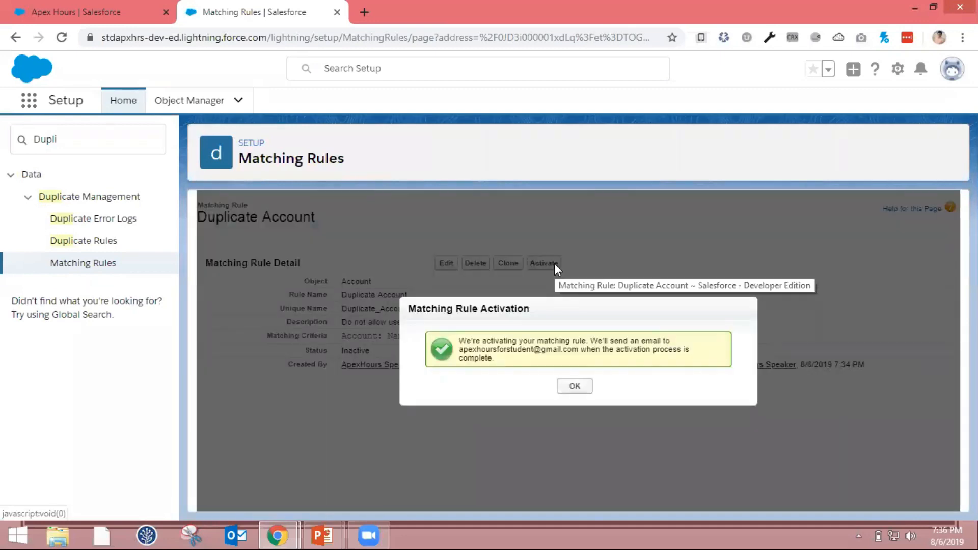
{"action": "left_click", "coordinate": [571, 389]}
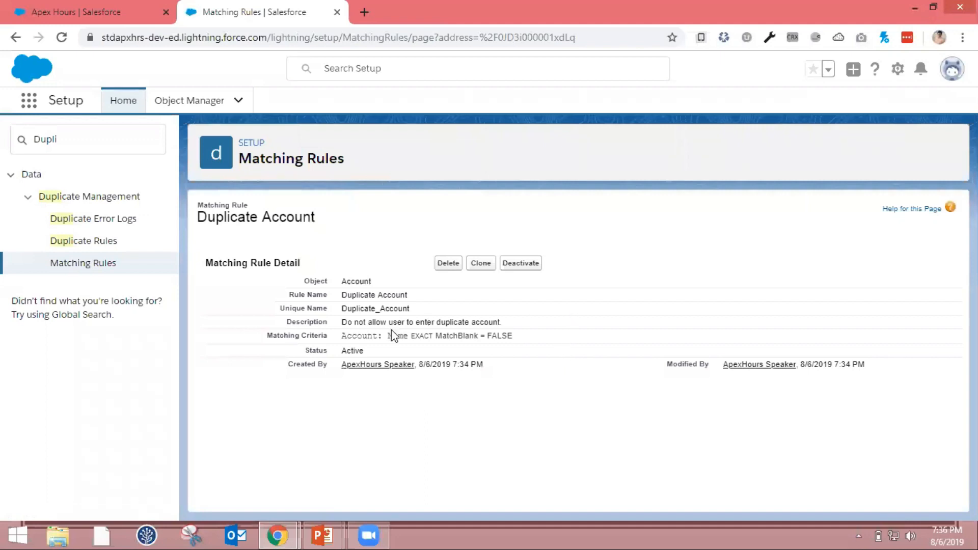
{"action": "double_click", "coordinate": [346, 347]}
Create a new duplicate rule for the Account object and name it "Duplicate Account"
{"action": "left_click", "coordinate": [106, 241]}
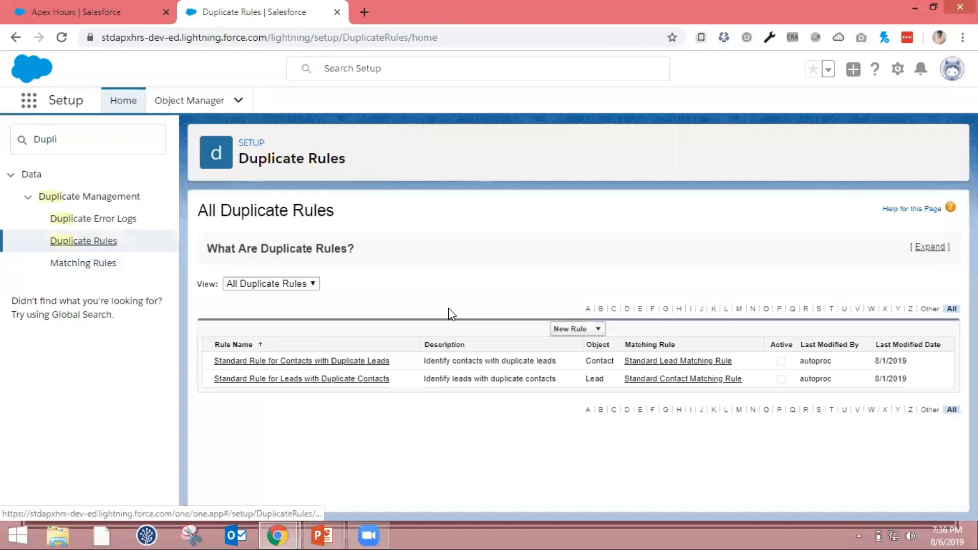
{"action": "left_click", "coordinate": [598, 330]}
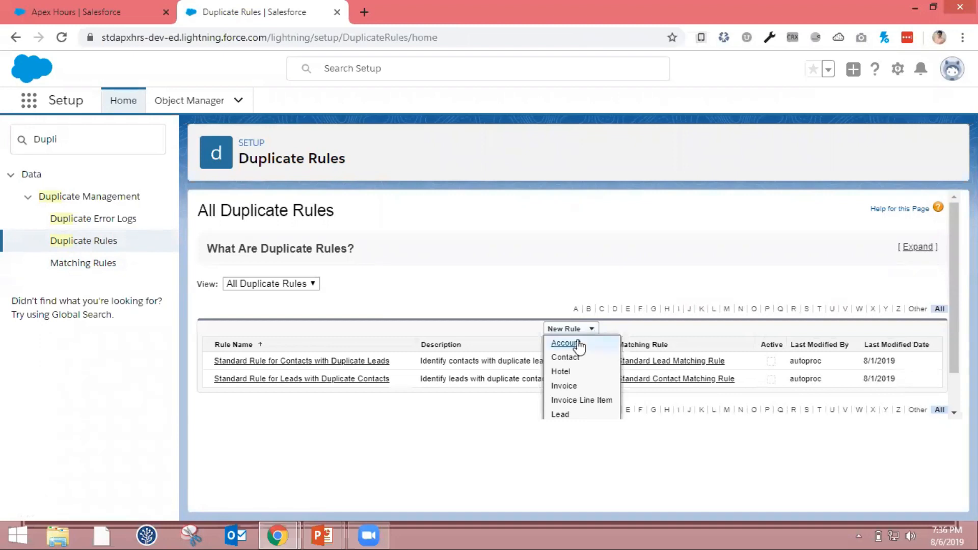
{"action": "left_click", "coordinate": [580, 346]}
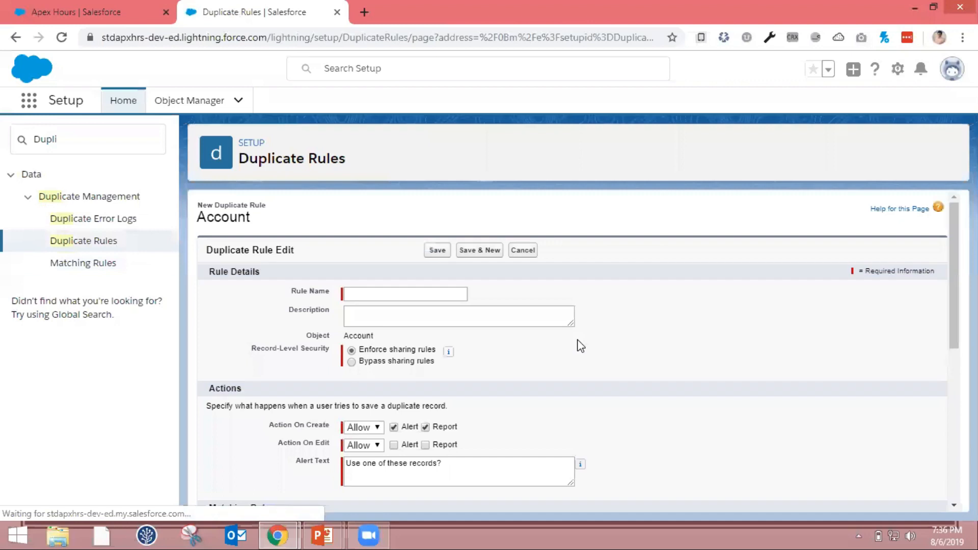
{"action": "left_click", "coordinate": [433, 297]}
{"action": "left_click", "coordinate": [433, 297]}
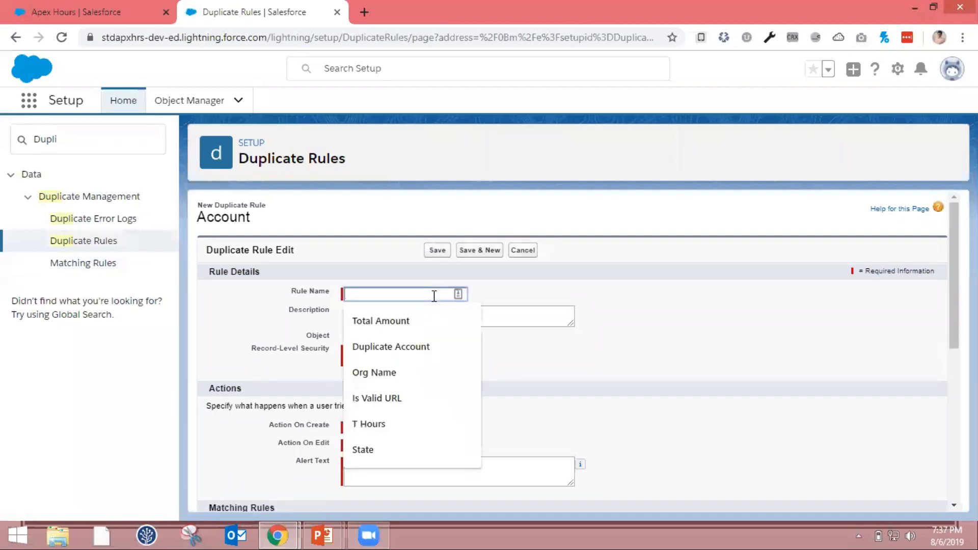
{"action": "left_click", "coordinate": [411, 348]}
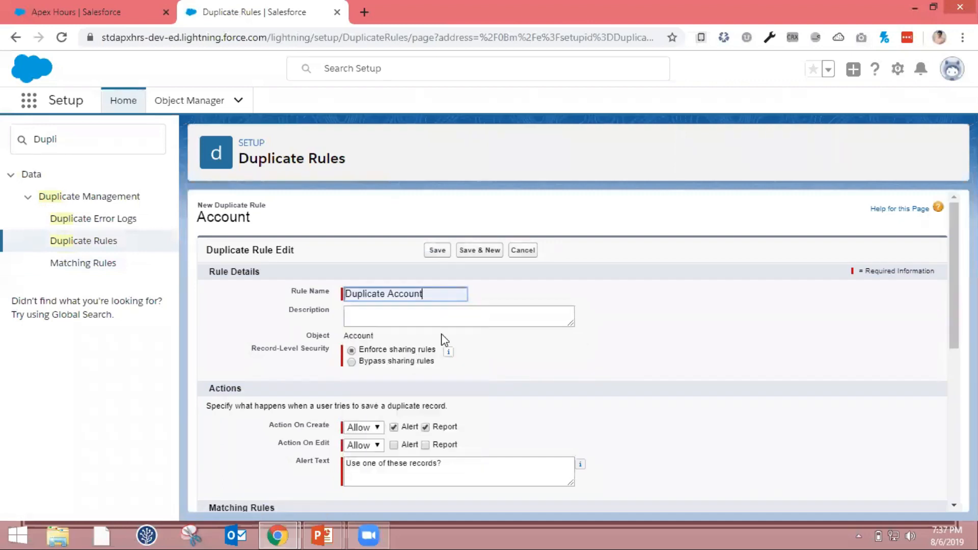
{"action": "left_click", "coordinate": [500, 360]}
Switch the record-level security to Bypass sharing rules and back to Enforce sharing rules
{"action": "scroll", "coordinate": [501, 360], "scroll_direction": "down", "scroll_amount": 1}
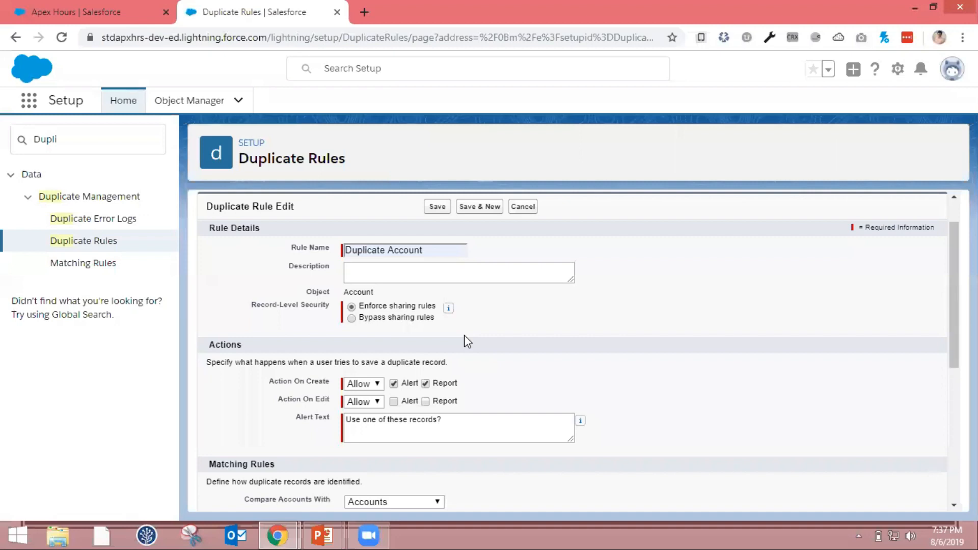
{"action": "left_click", "coordinate": [352, 318]}
{"action": "left_click", "coordinate": [351, 307]}
Set both Action On Create and Action On Edit of the duplicate rule to Block
{"action": "scroll", "coordinate": [437, 331], "scroll_direction": "down", "scroll_amount": 1}
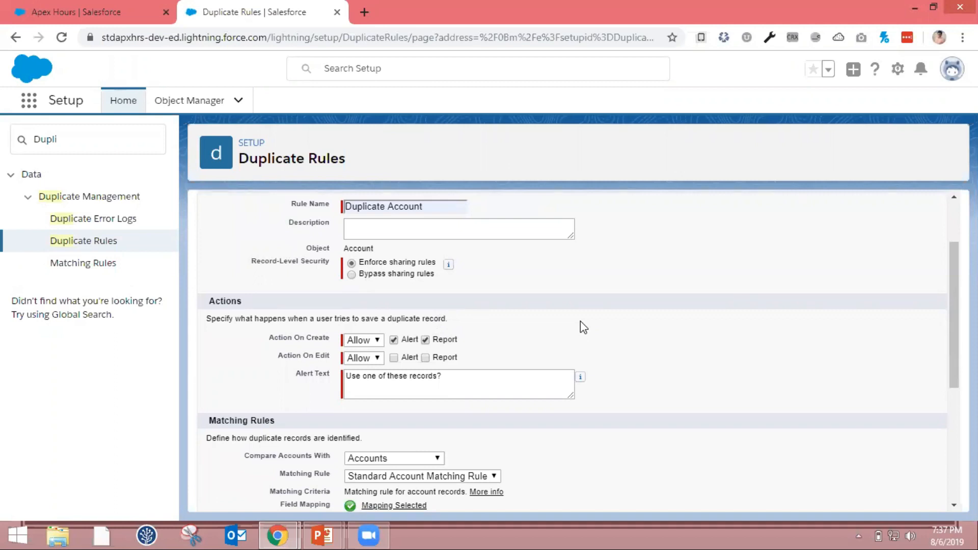
{"action": "left_click", "coordinate": [368, 342]}
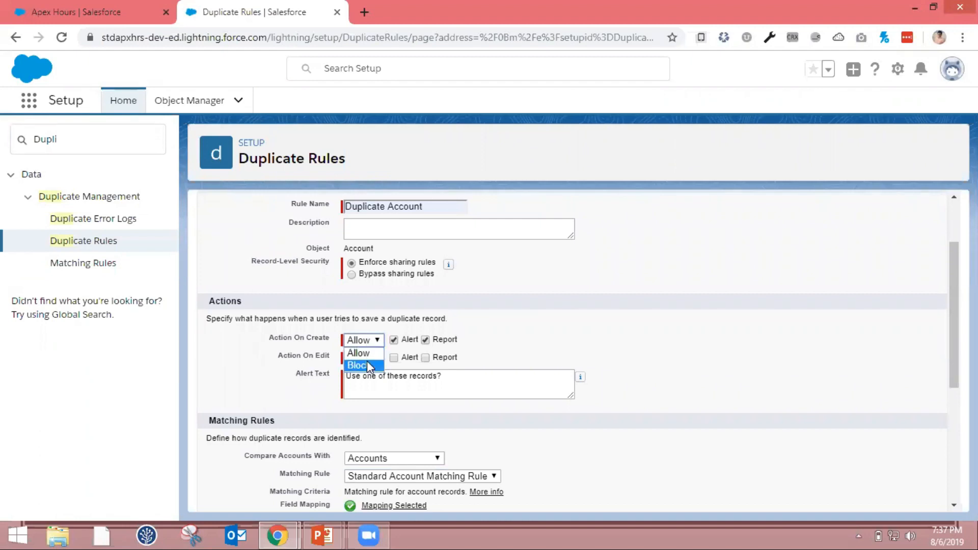
{"action": "left_click", "coordinate": [366, 362]}
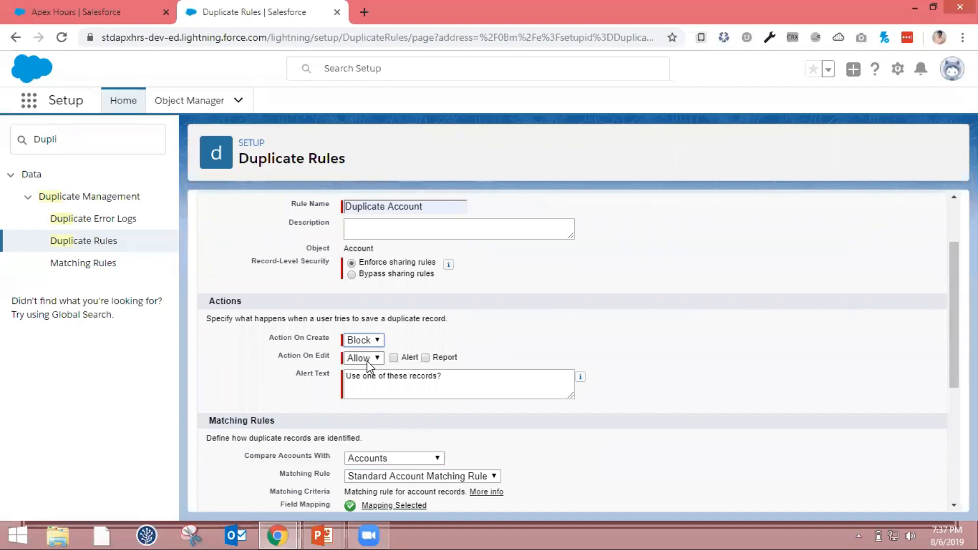
{"action": "left_click", "coordinate": [367, 384]}
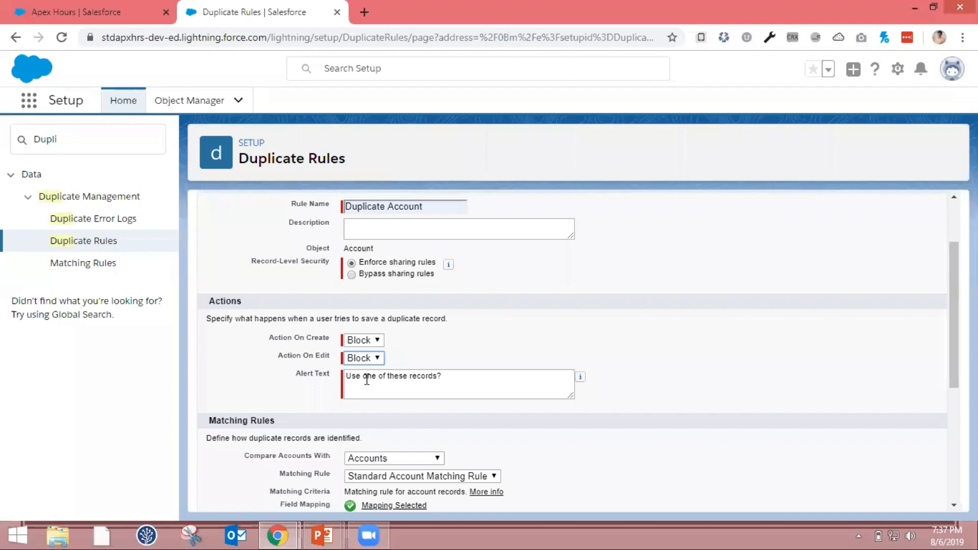
{"action": "left_click", "coordinate": [453, 380]}
{"action": "key", "text": "ctrl+a"}
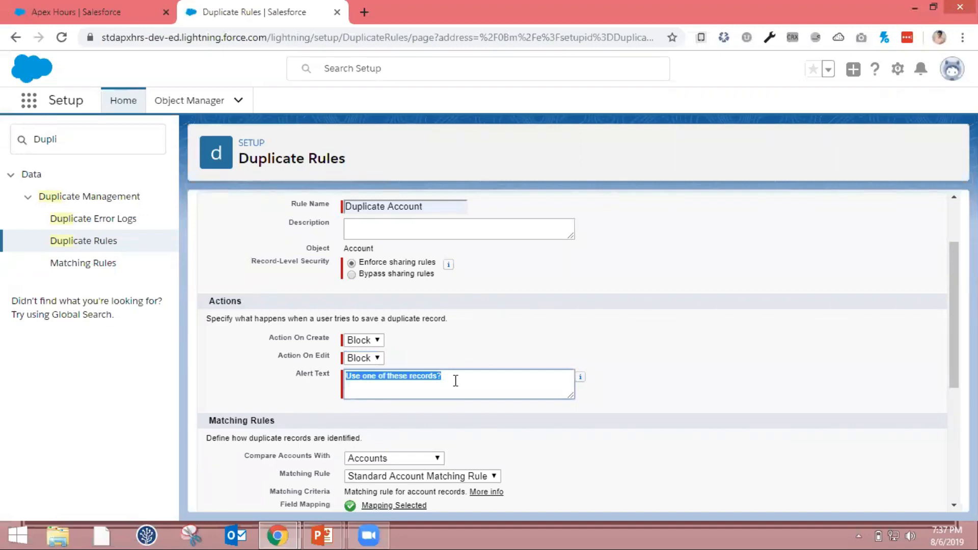
Keep the comparison with Accounts and select Duplicate Account as the duplicate rule's matching rule
{"action": "scroll", "coordinate": [330, 356], "scroll_direction": "down", "scroll_amount": 2}
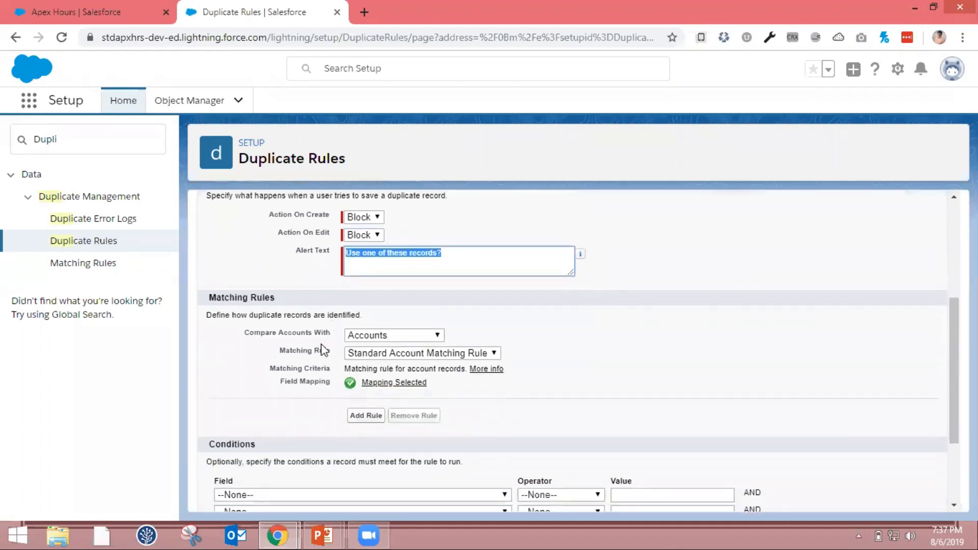
{"action": "left_click", "coordinate": [366, 336]}
{"action": "left_click", "coordinate": [487, 329]}
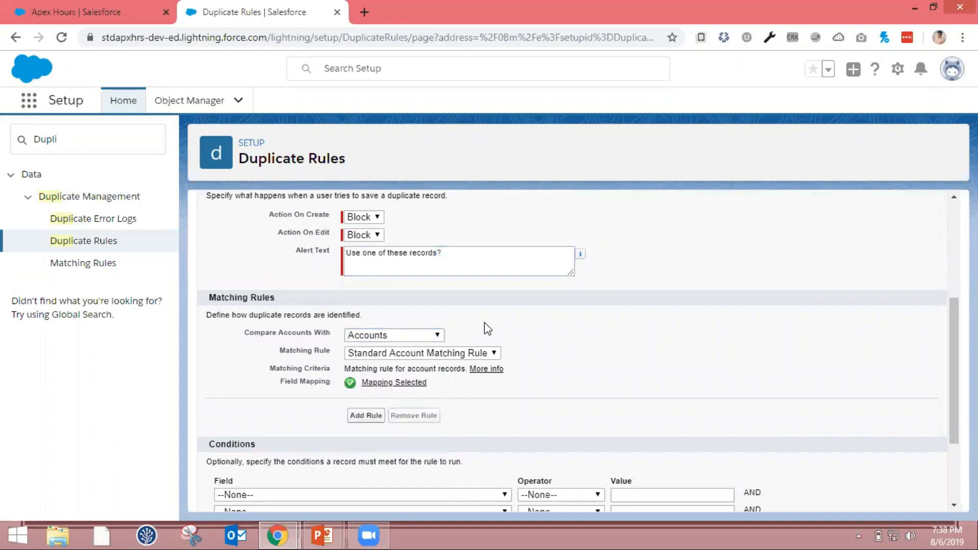
{"action": "left_click", "coordinate": [411, 354]}
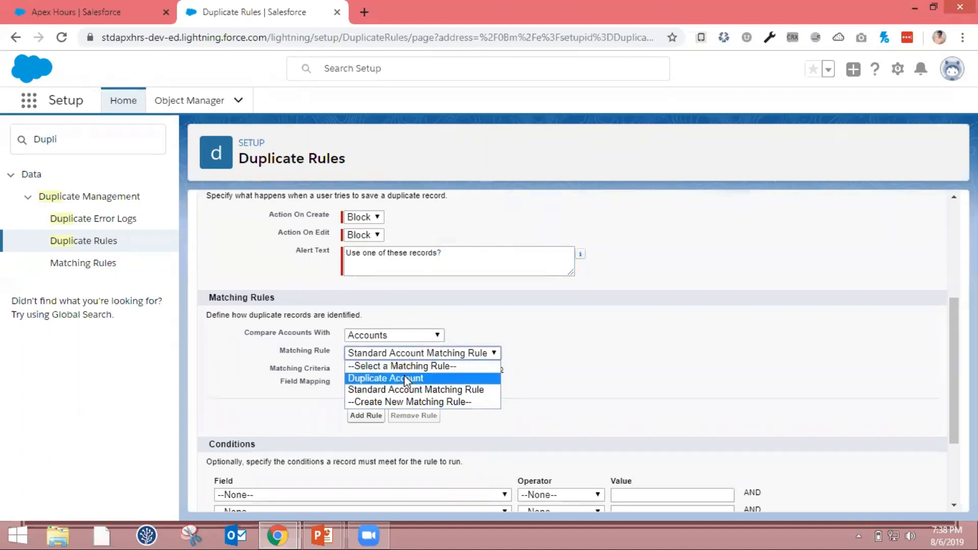
{"action": "left_click", "coordinate": [406, 379]}
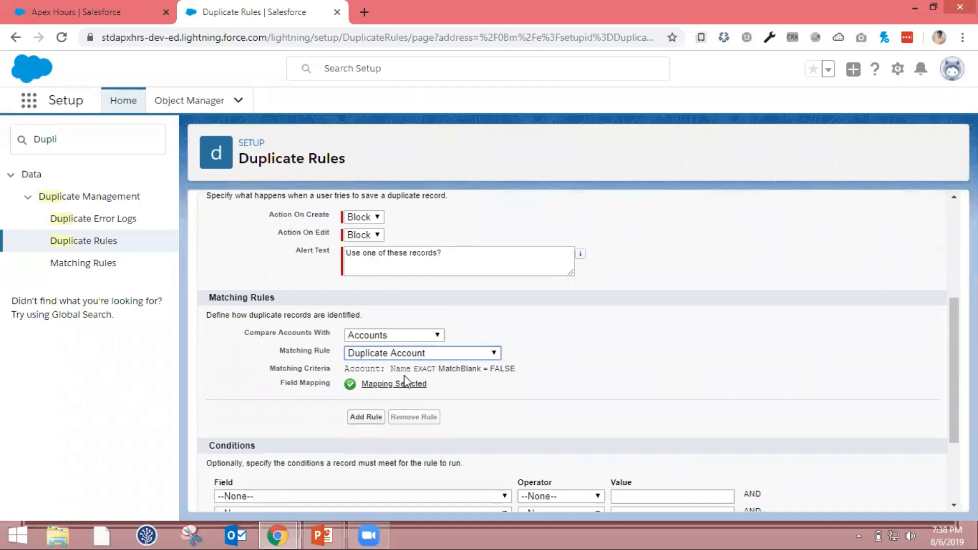
Add a second matching rule entry to the duplicate rule and remove it again
{"action": "scroll", "coordinate": [542, 409], "scroll_direction": "down", "scroll_amount": 2}
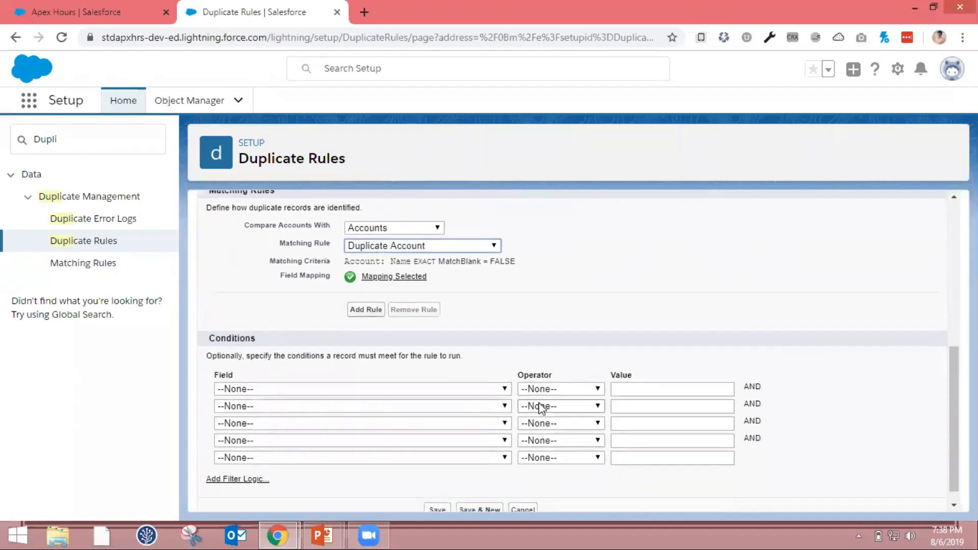
{"action": "left_click", "coordinate": [373, 312]}
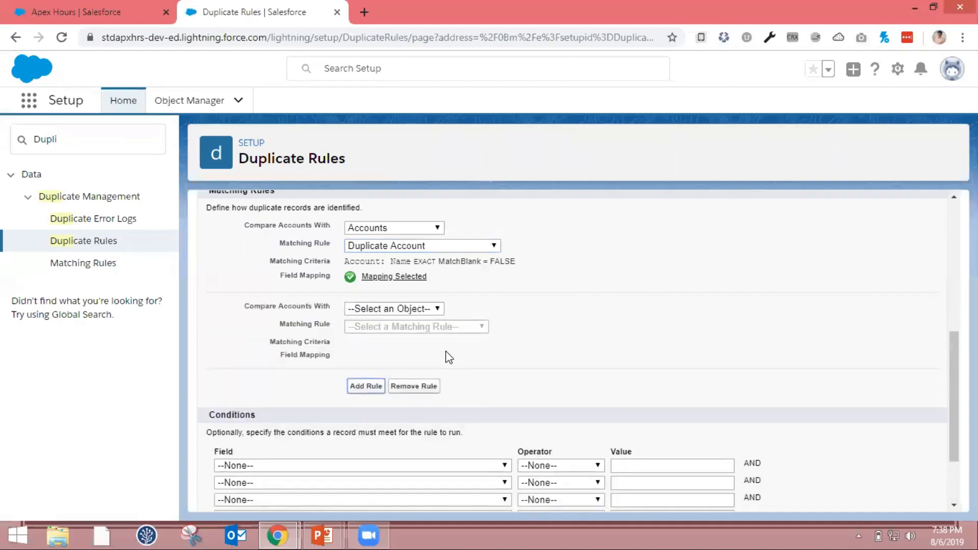
{"action": "left_click", "coordinate": [421, 389]}
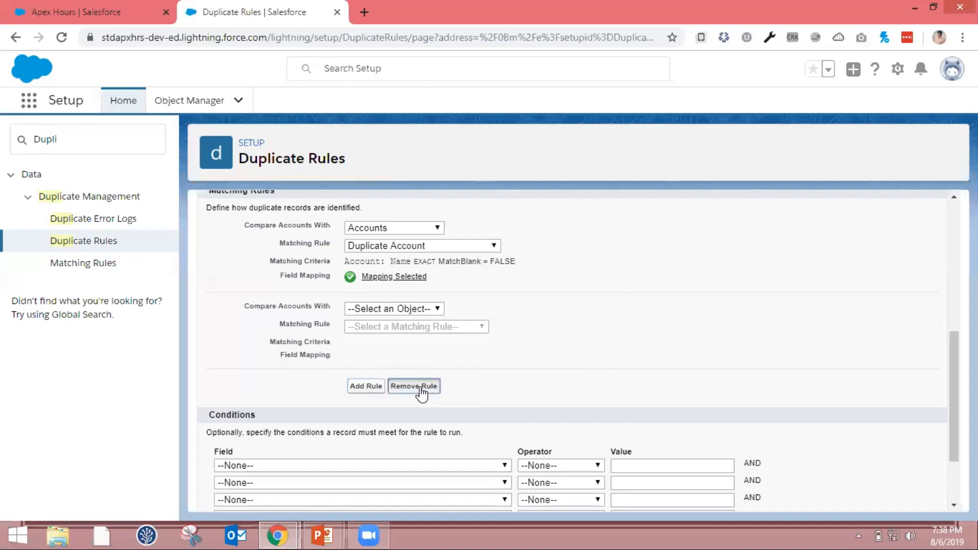
Save the Duplicate Account duplicate rule without conditions and activate it
{"action": "scroll", "coordinate": [479, 321], "scroll_direction": "down", "scroll_amount": 1}
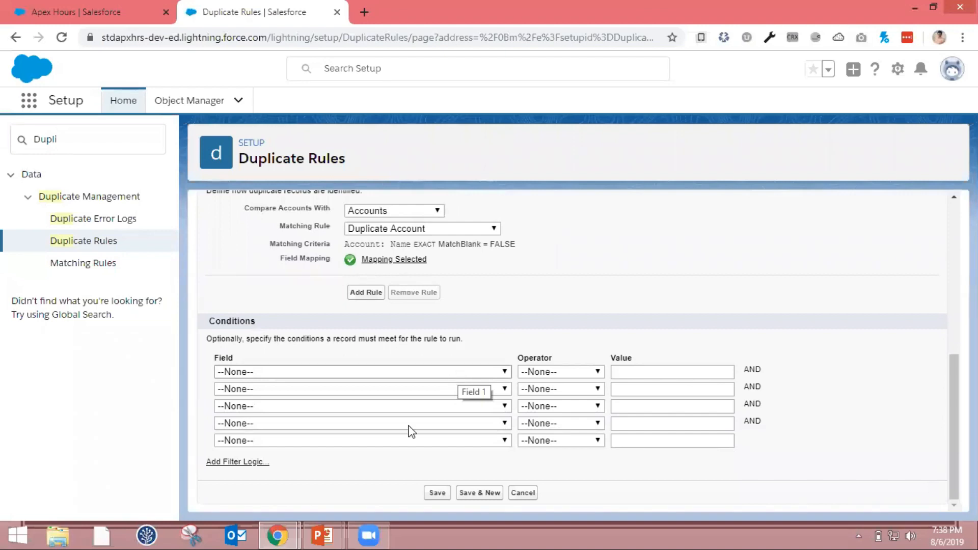
{"action": "left_click", "coordinate": [438, 494]}
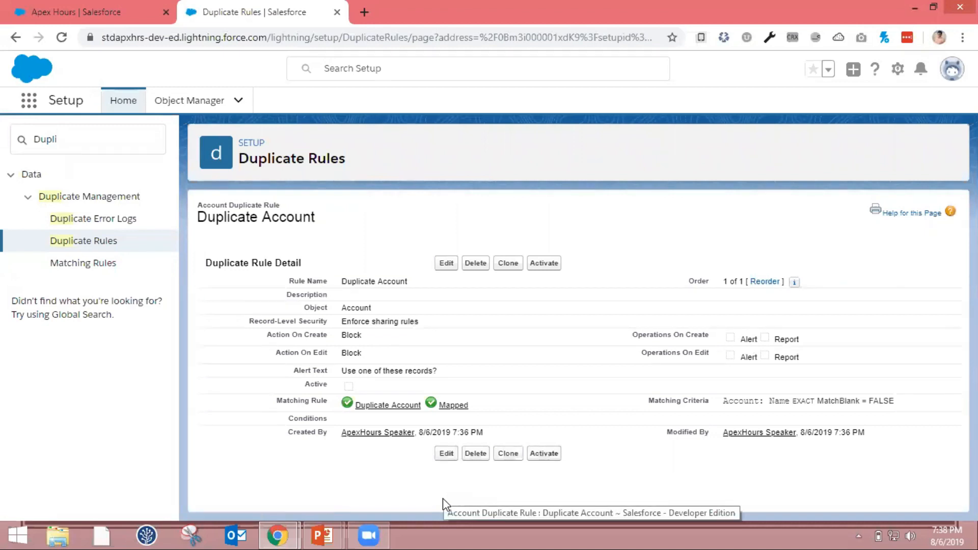
{"action": "left_click", "coordinate": [555, 273]}
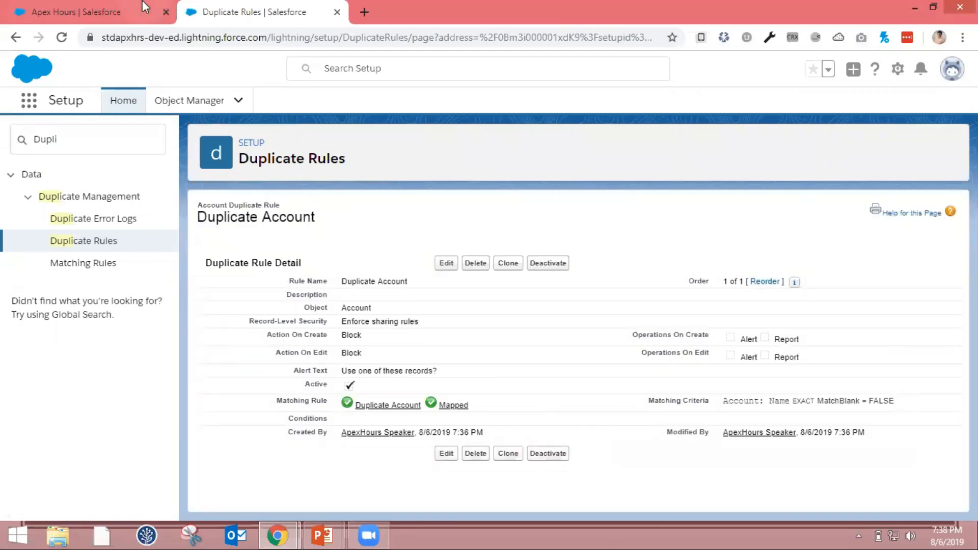
Start a new account from the Sales app's Accounts list and name it "Apex Hours"
{"action": "left_click", "coordinate": [107, 7]}
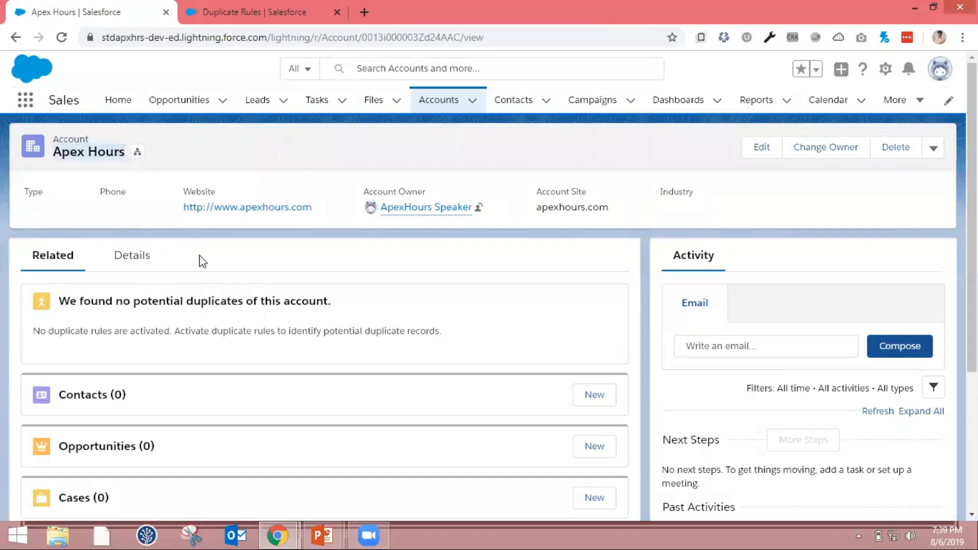
{"action": "left_click", "coordinate": [429, 101]}
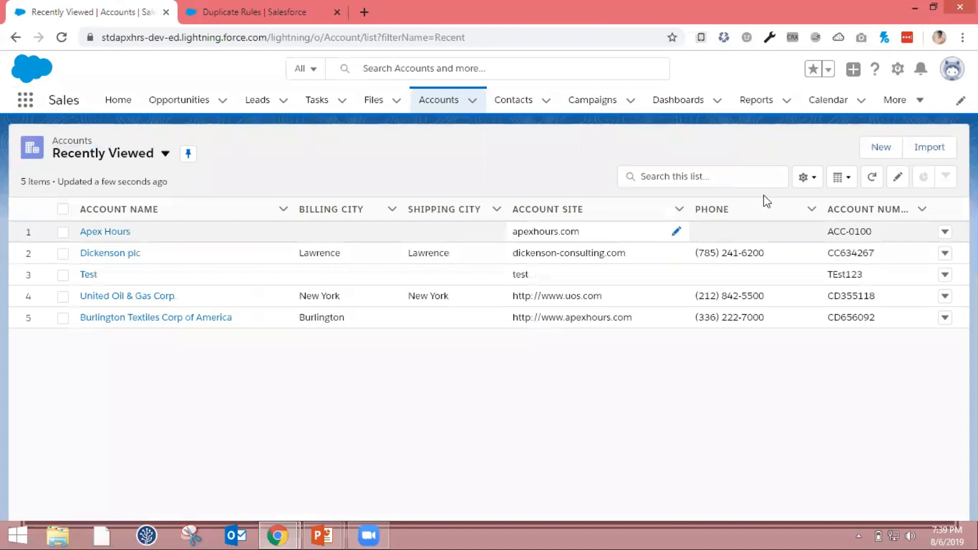
{"action": "left_click", "coordinate": [881, 149]}
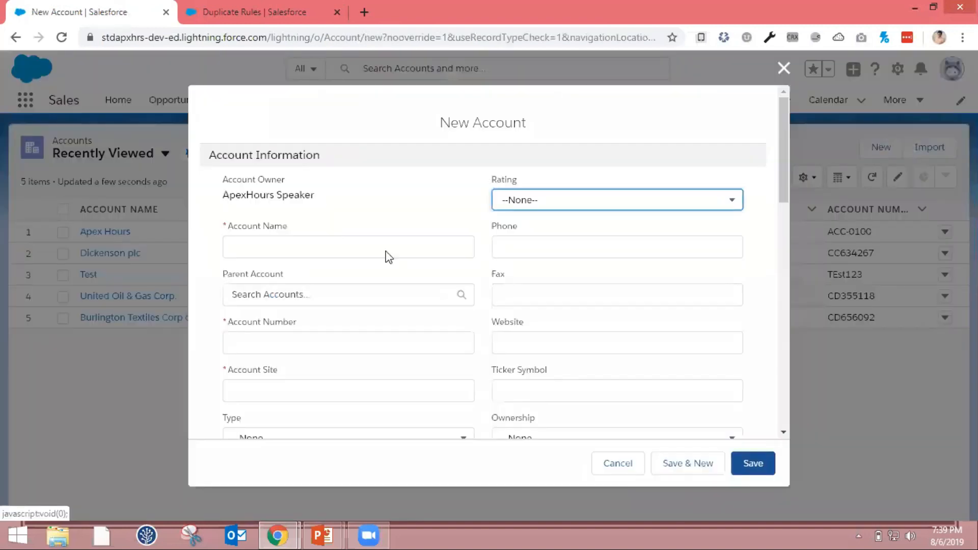
{"action": "left_click", "coordinate": [350, 343]}
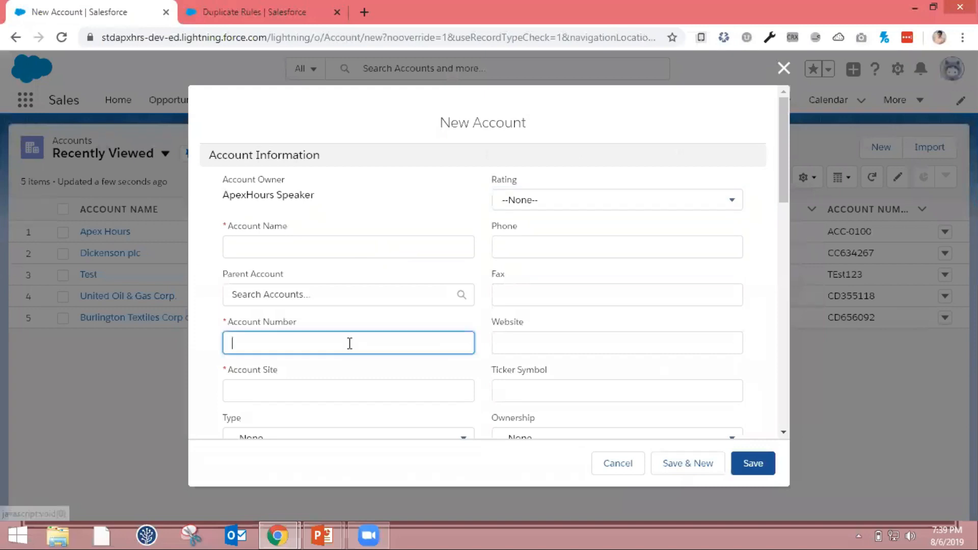
{"action": "left_click", "coordinate": [364, 247]}
{"action": "type", "text": "Apex Hours"}
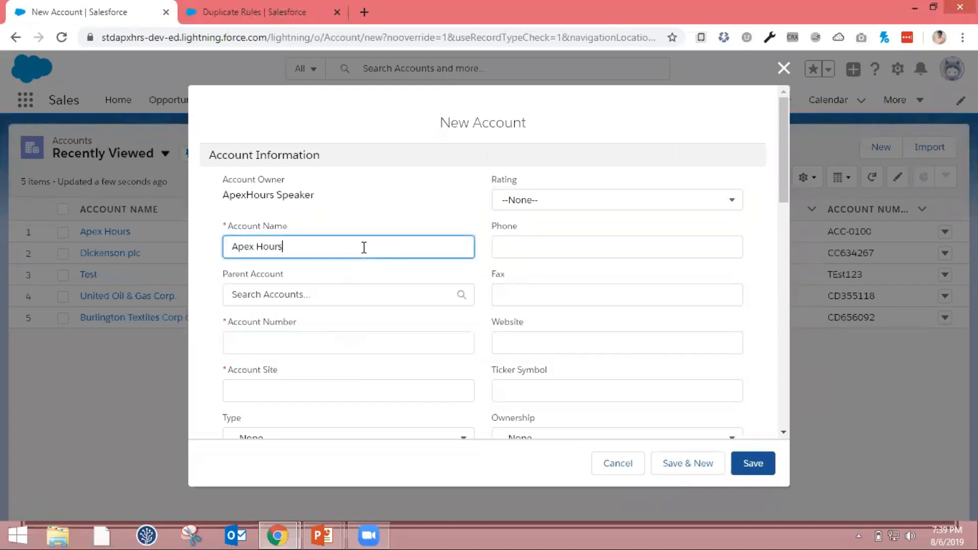
Fill in the new account's account number and set its Account Site to "ApexHours.com"
{"action": "left_click", "coordinate": [345, 353]}
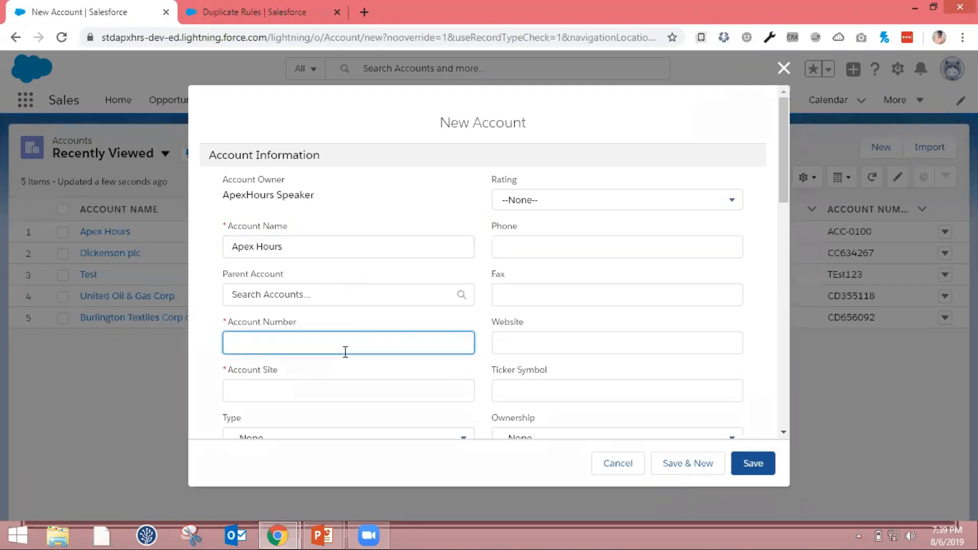
{"action": "type", "text": "ACC-100"}
{"action": "left_click", "coordinate": [330, 386]}
{"action": "type", "text": "Ape"}
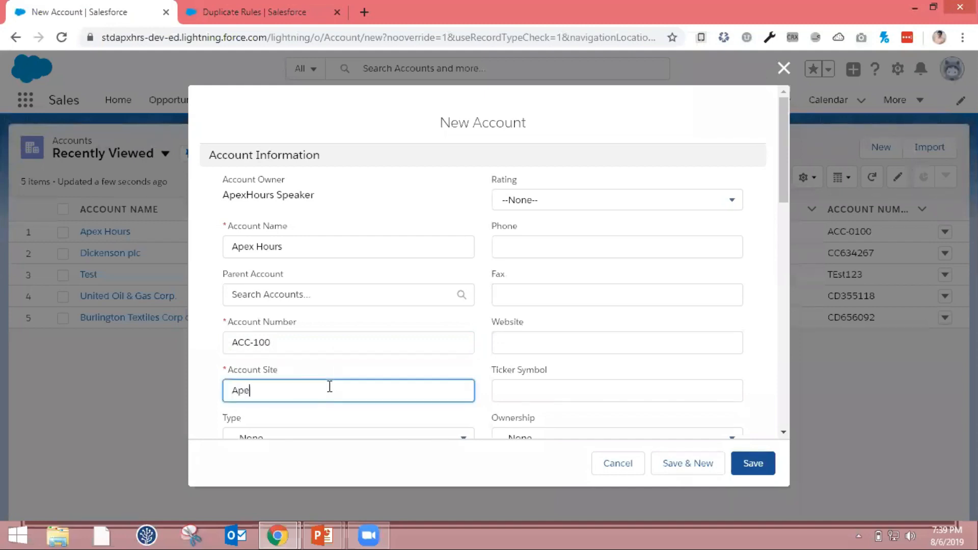
{"action": "type", "text": "xHours.com"}
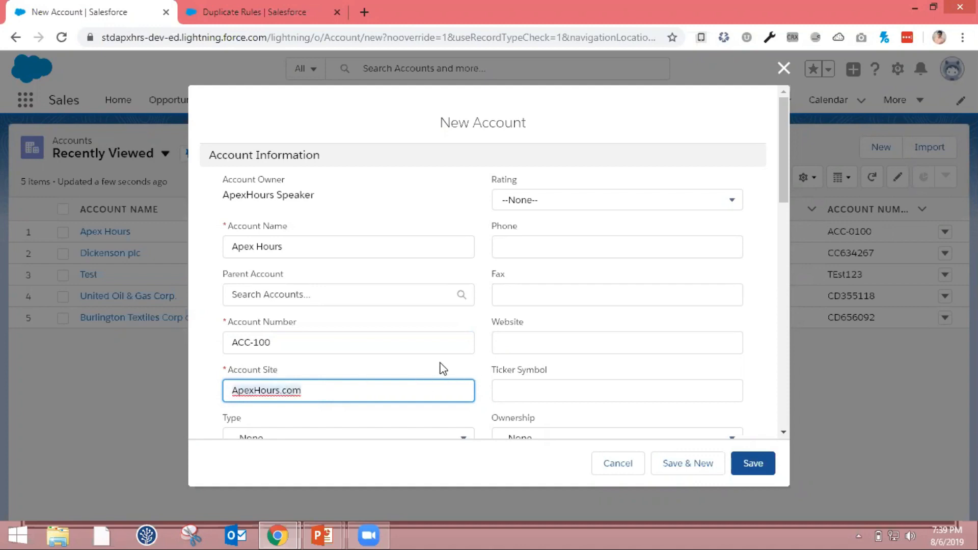
Set the new account's Website to "ApexHours.com" and try to save the record
{"action": "left_click", "coordinate": [522, 343]}
{"action": "type", "text": "ApexHours.com"}
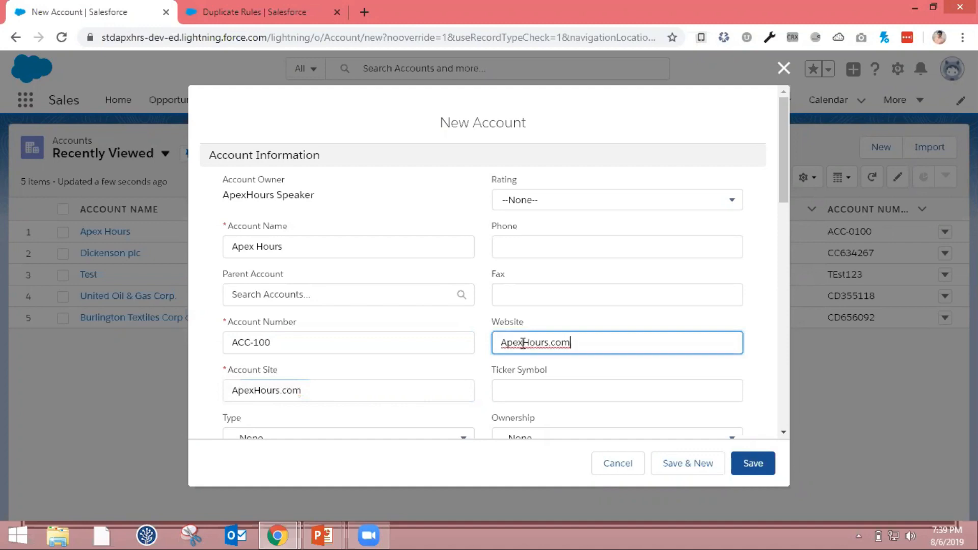
{"action": "scroll", "coordinate": [523, 346], "scroll_direction": "down", "scroll_amount": 2}
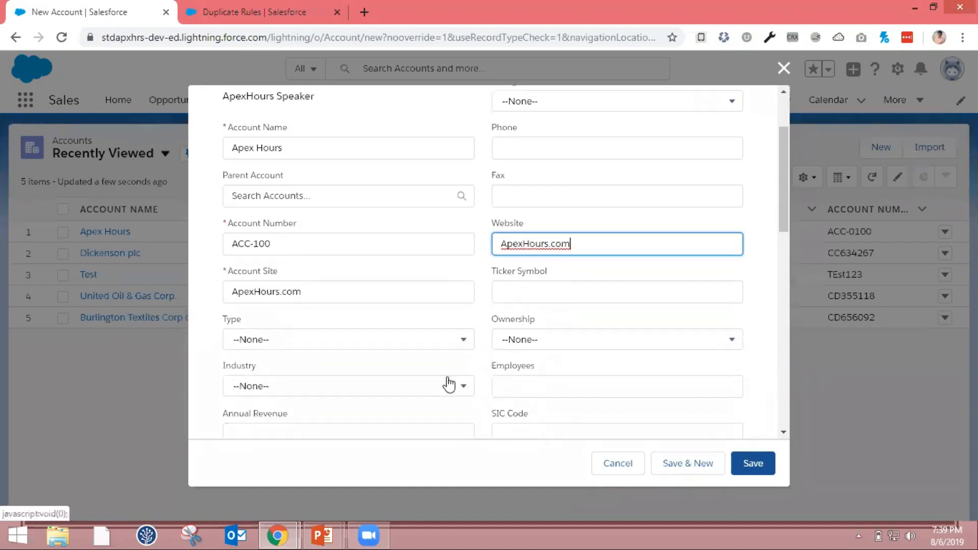
{"action": "scroll", "coordinate": [476, 365], "scroll_direction": "up", "scroll_amount": 2}
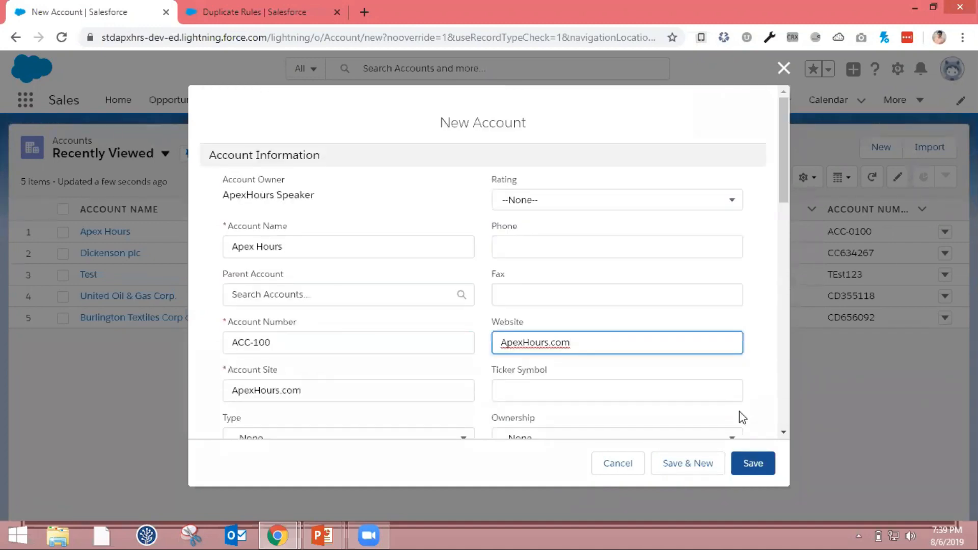
{"action": "left_click", "coordinate": [753, 464]}
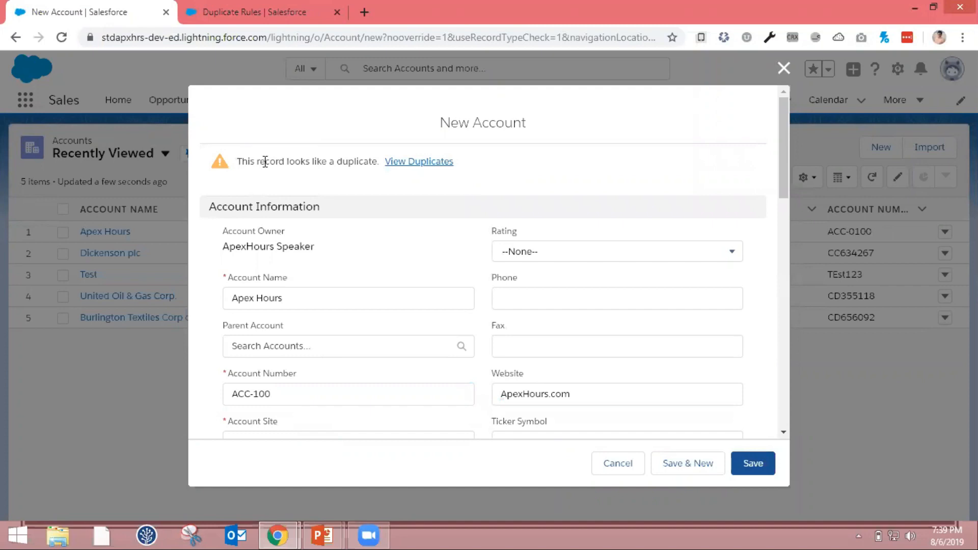
View the duplicates of the new record, open the existing Apex Hours account and examine its details
{"action": "left_click", "coordinate": [401, 163]}
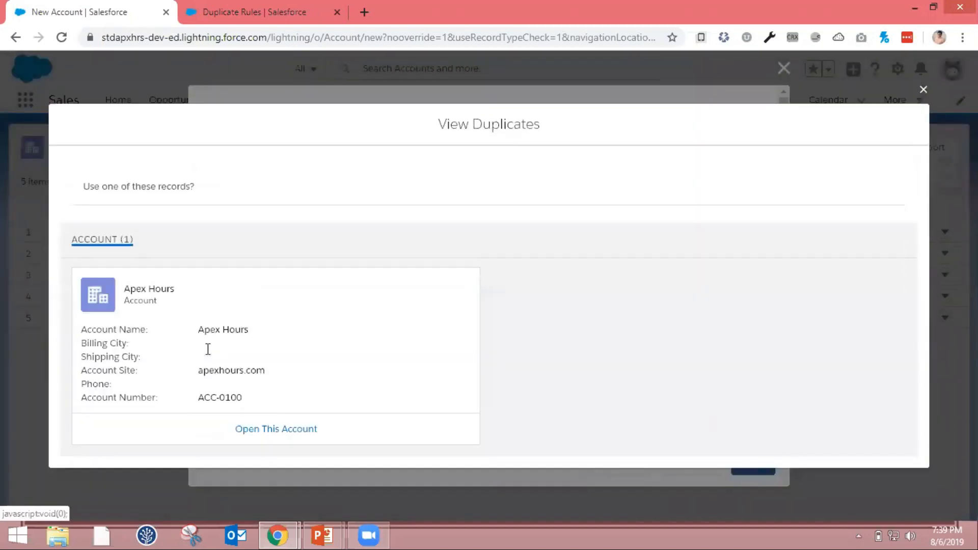
{"action": "left_click", "coordinate": [270, 431]}
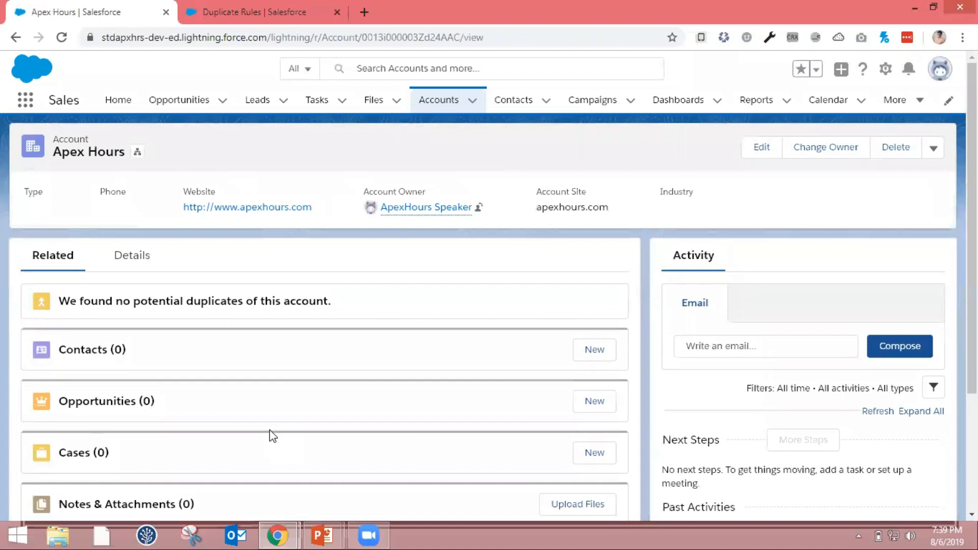
{"action": "left_click", "coordinate": [159, 262]}
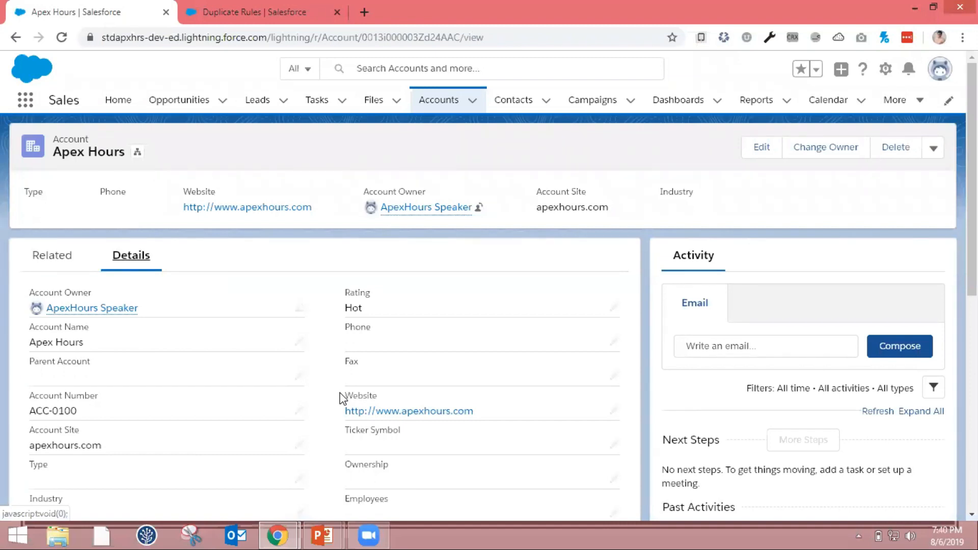
Switch to the PowerPoint slide show "Day 4 - Aggregating & Validating your Salesforce Data"
{"action": "key", "text": "alt+Tab"}
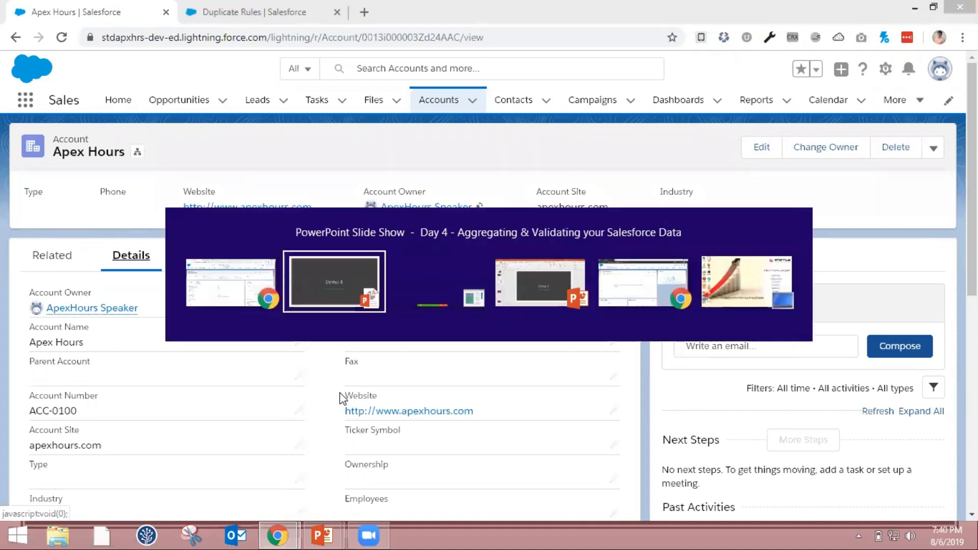
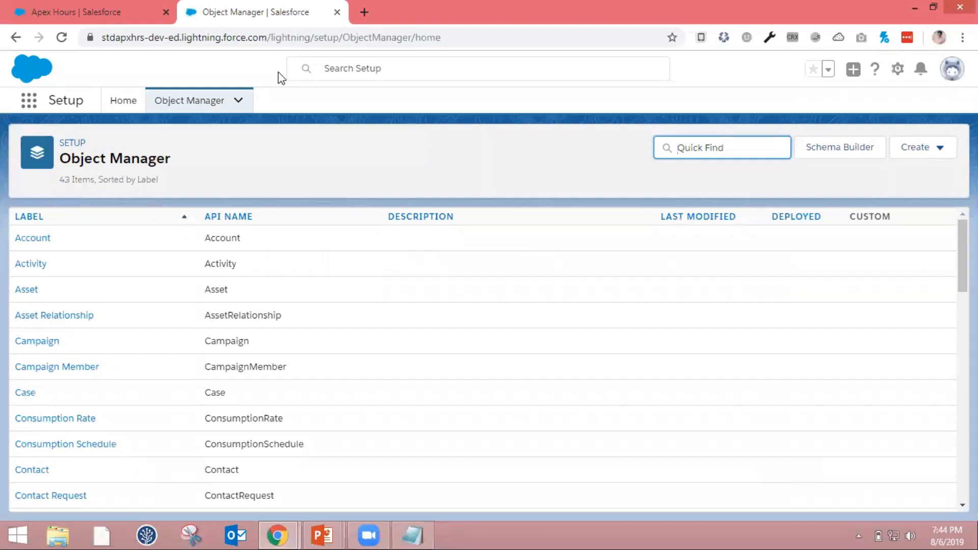
Find the Invoice object in the Object Manager and open its fields and relationships
{"action": "type", "text": "inv"}
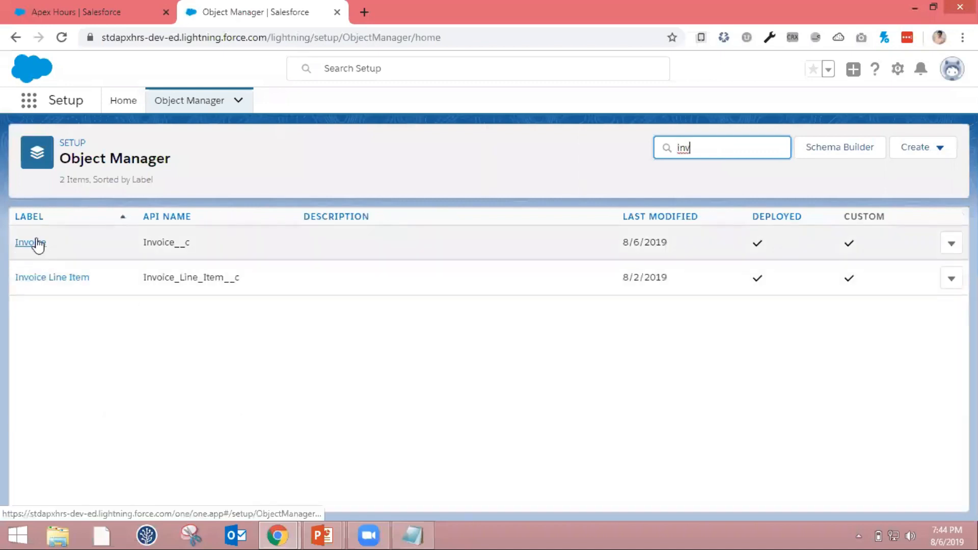
{"action": "left_click", "coordinate": [36, 243]}
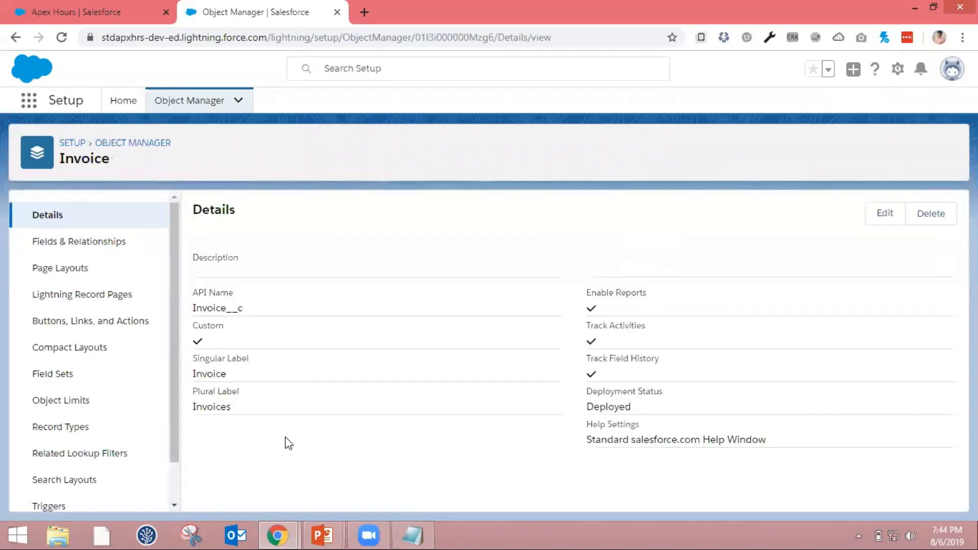
{"action": "left_click", "coordinate": [120, 247]}
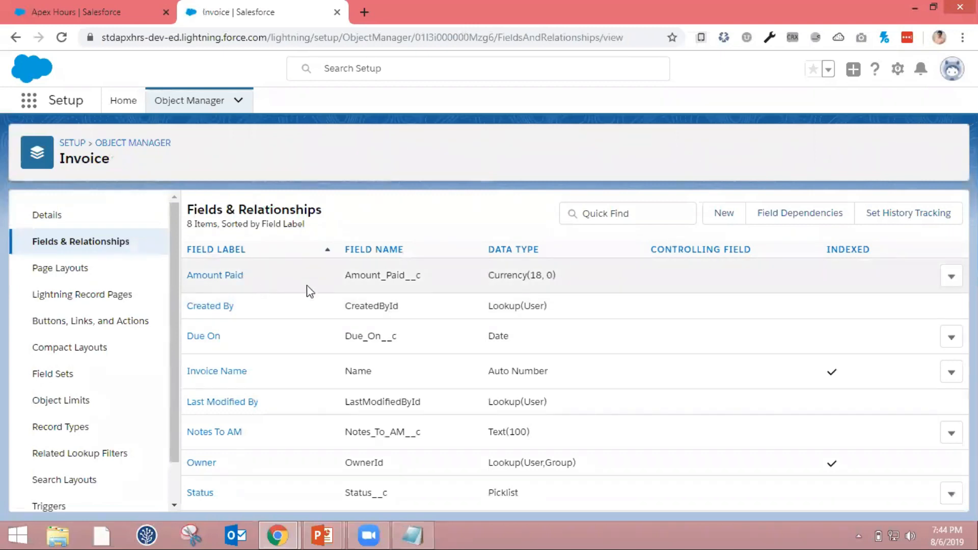
Start a new Roll-Up Summary custom field on the Invoice object and label it "Total Amount"
{"action": "left_click", "coordinate": [731, 216]}
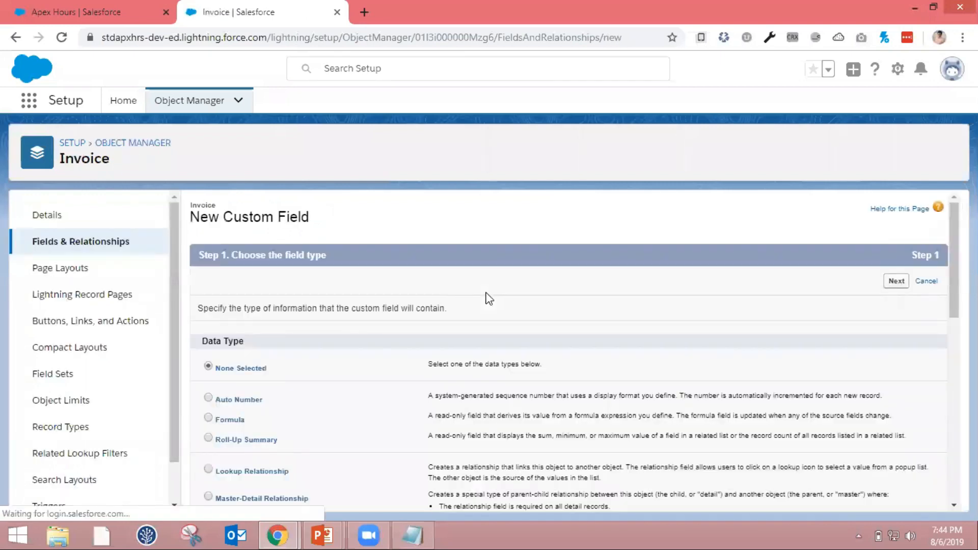
{"action": "left_click", "coordinate": [209, 438]}
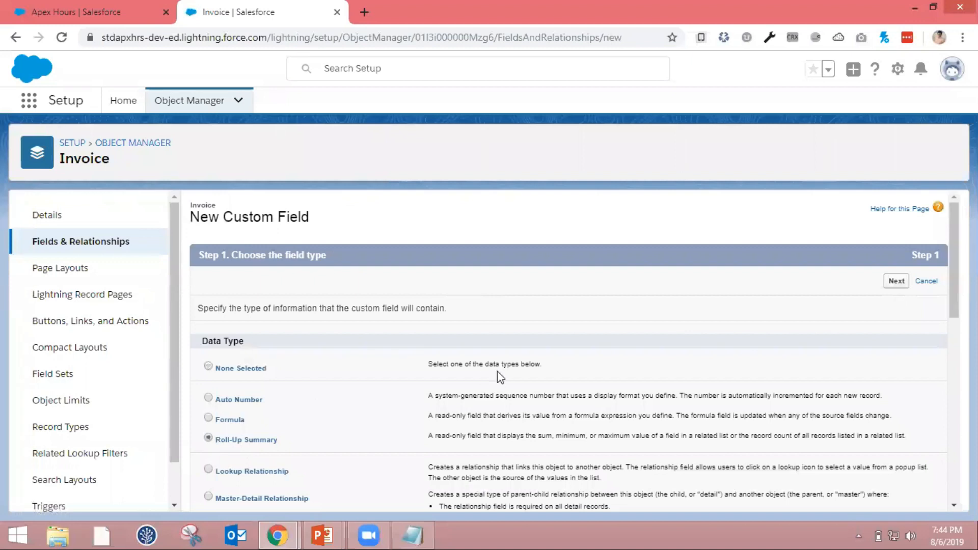
{"action": "left_click", "coordinate": [892, 283]}
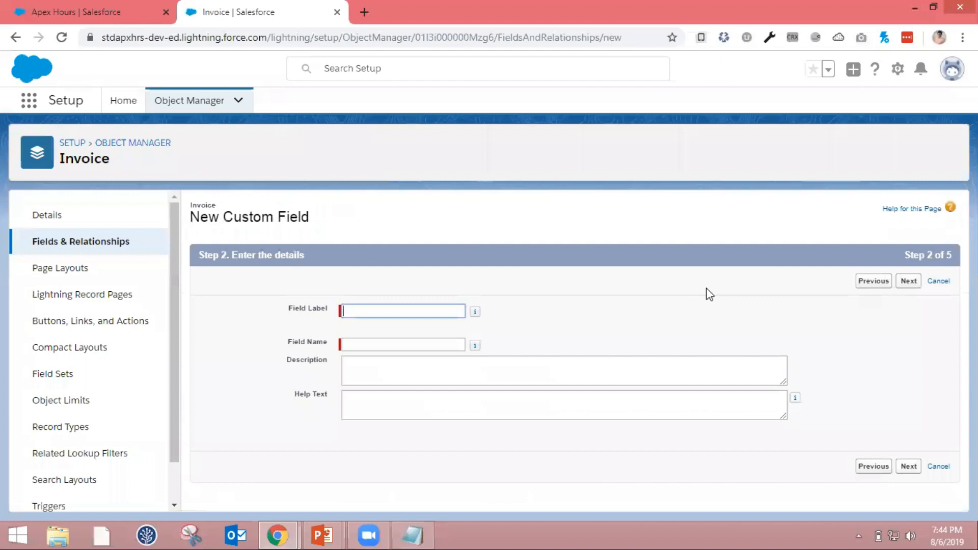
{"action": "left_click", "coordinate": [451, 319]}
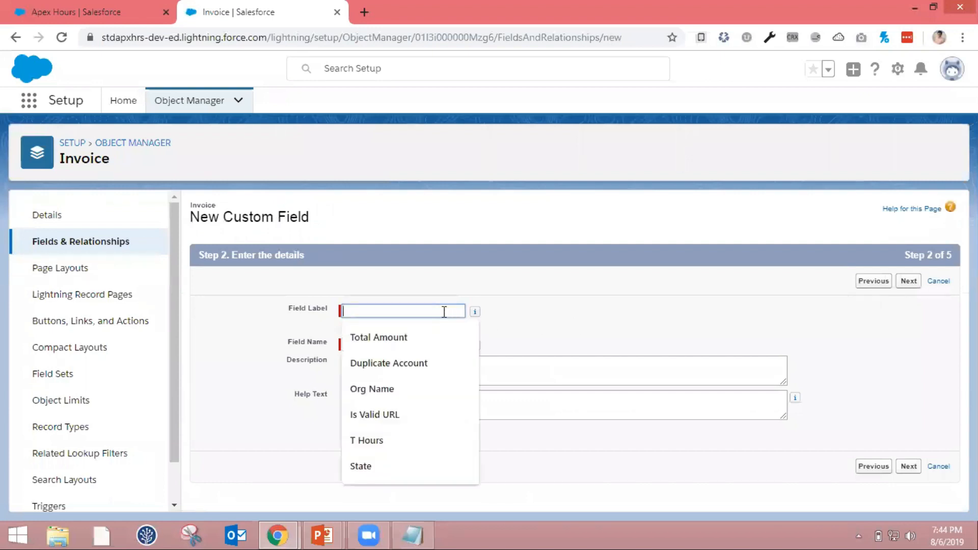
{"action": "left_click", "coordinate": [427, 336]}
{"action": "key", "text": "Tab"}
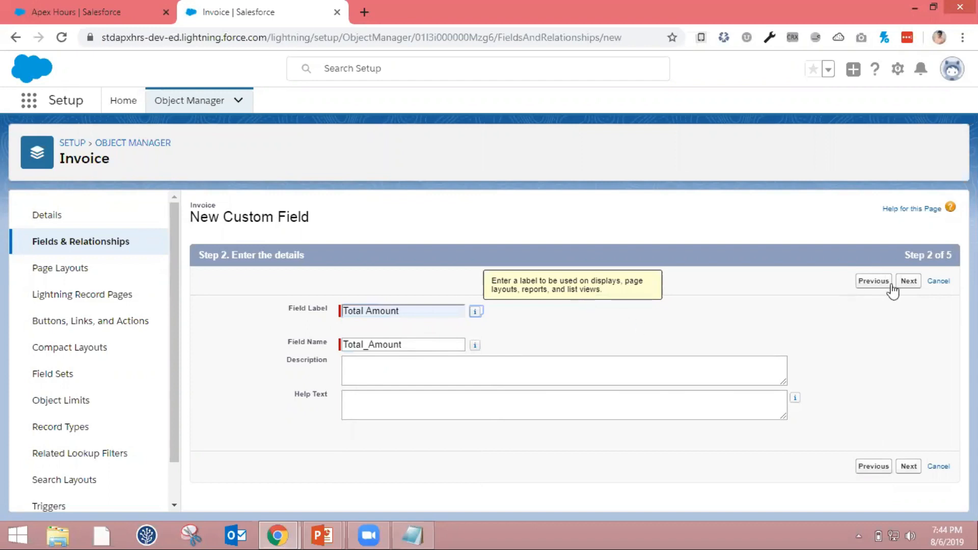
{"action": "left_click", "coordinate": [908, 282]}
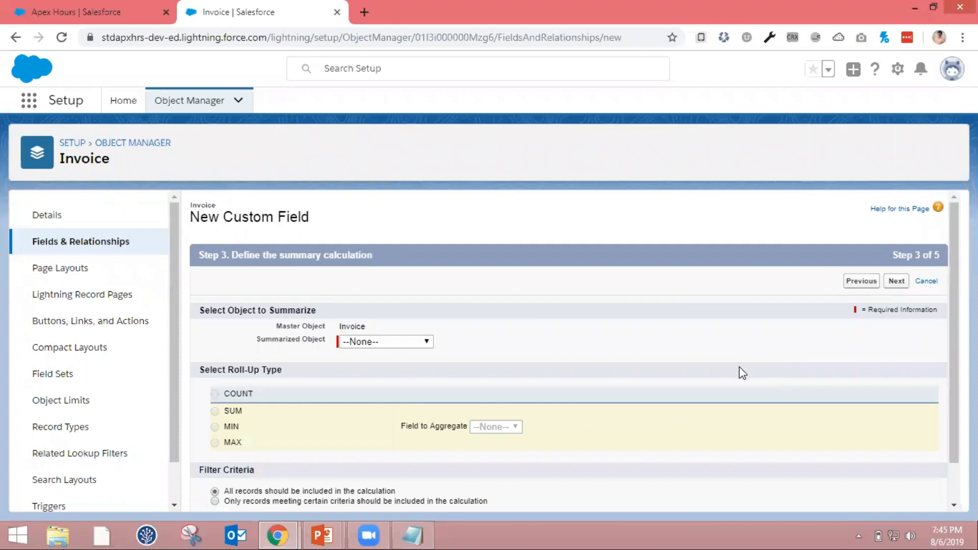
Define the roll-up as the SUM of Cost Price over all Invoice Line Items records
{"action": "left_click", "coordinate": [423, 342]}
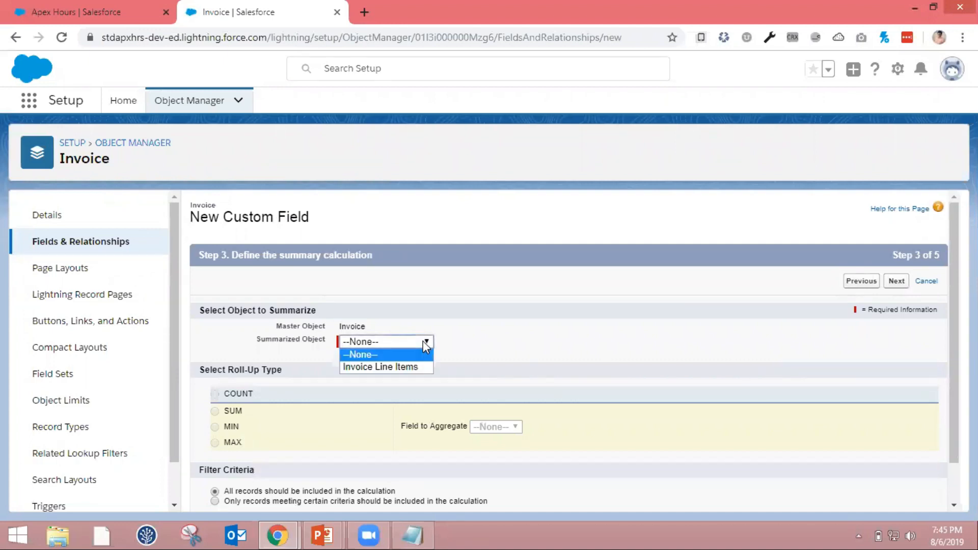
{"action": "left_click", "coordinate": [418, 367]}
{"action": "scroll", "coordinate": [418, 371], "scroll_direction": "down", "scroll_amount": 2}
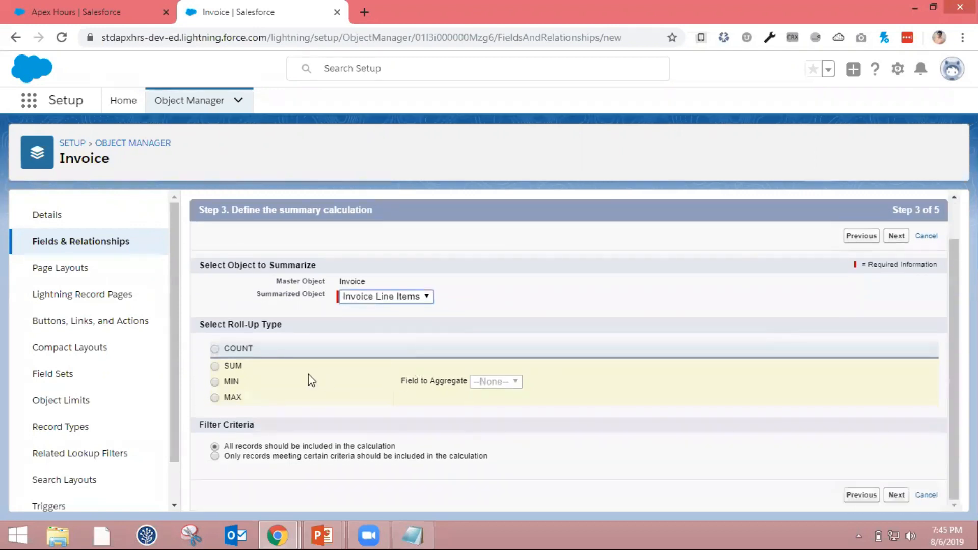
{"action": "left_click", "coordinate": [215, 367]}
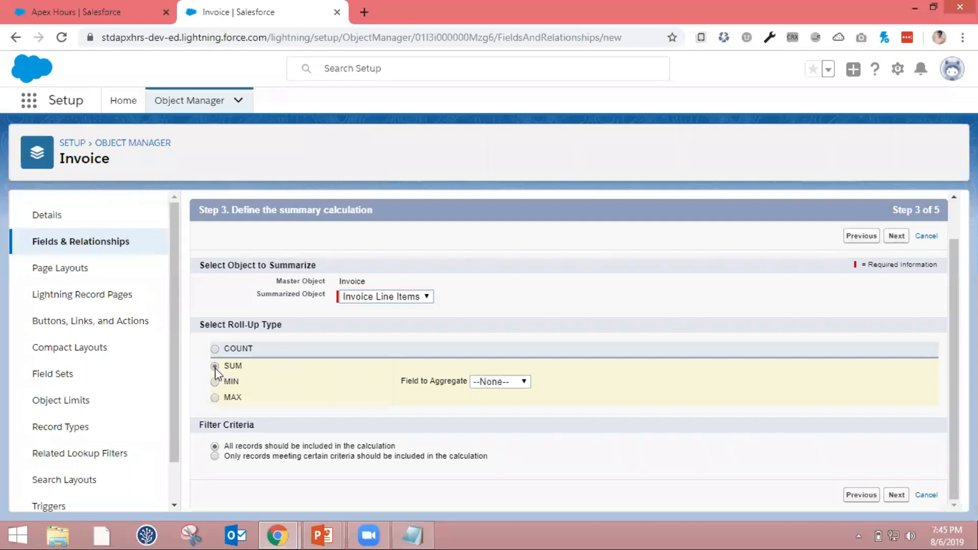
{"action": "left_click", "coordinate": [485, 383]}
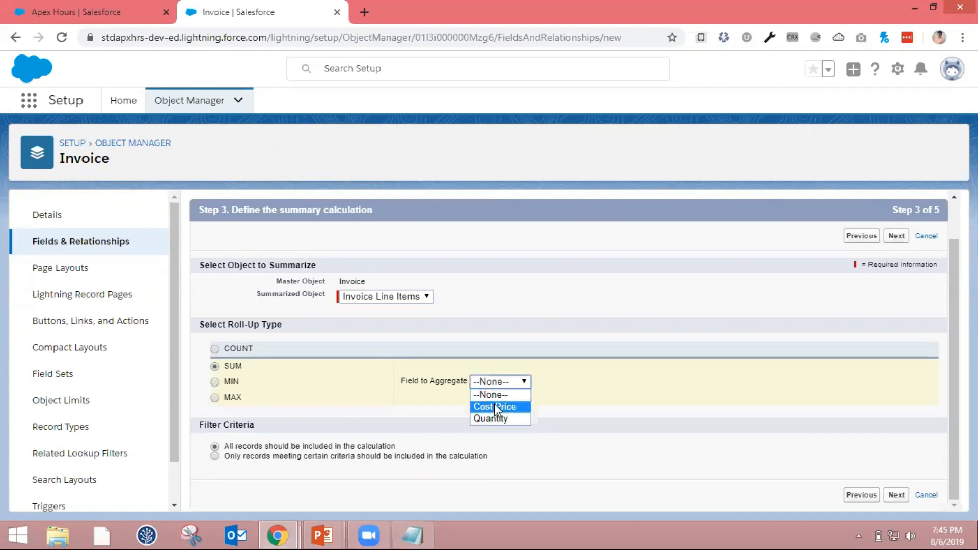
{"action": "left_click", "coordinate": [494, 407]}
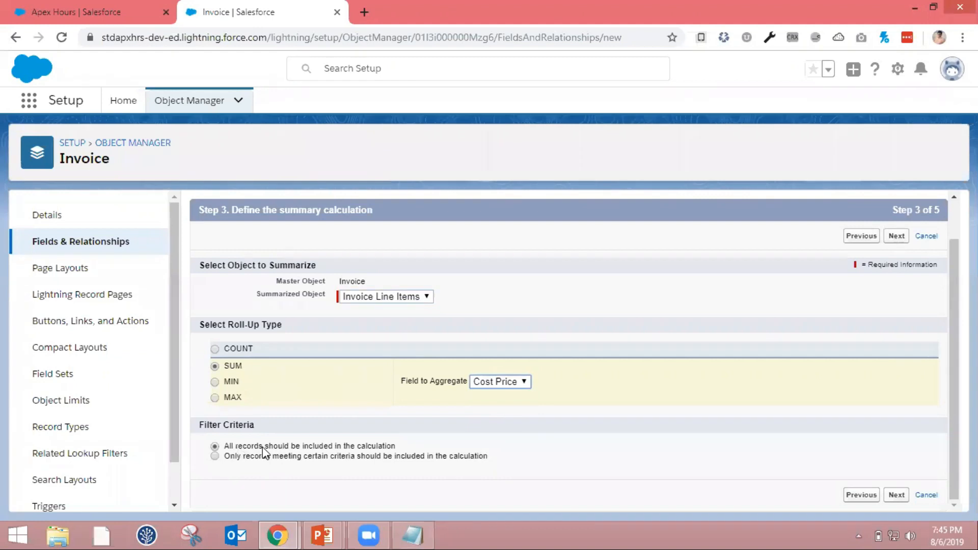
{"action": "left_click", "coordinate": [897, 495]}
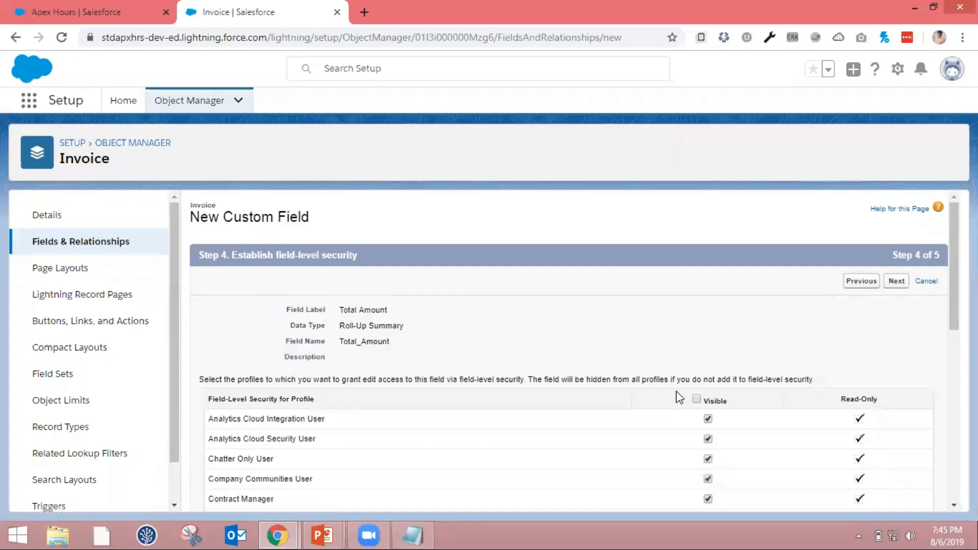
Make the Total Amount field visible to all profiles and save it on the Invoice Layout
{"action": "scroll", "coordinate": [627, 389], "scroll_direction": "down", "scroll_amount": 2}
{"action": "scroll", "coordinate": [628, 390], "scroll_direction": "up", "scroll_amount": 1}
{"action": "left_click", "coordinate": [696, 355]}
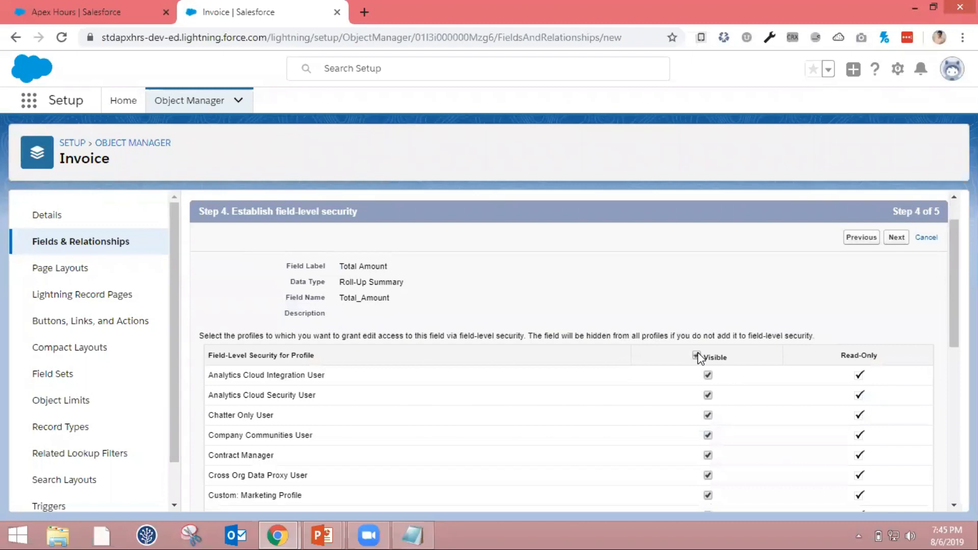
{"action": "scroll", "coordinate": [699, 356], "scroll_direction": "down", "scroll_amount": 7}
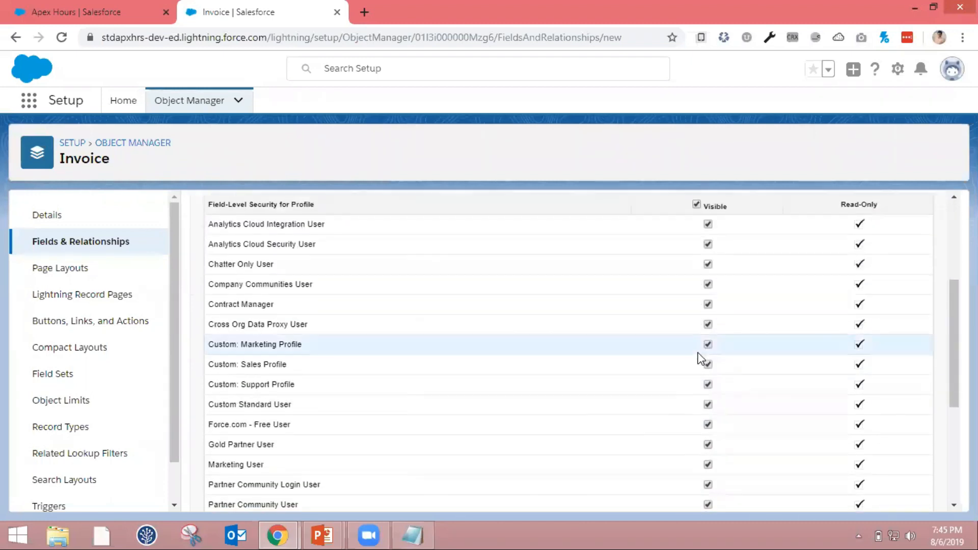
{"action": "scroll", "coordinate": [699, 356], "scroll_direction": "down", "scroll_amount": 2}
{"action": "left_click", "coordinate": [897, 496]}
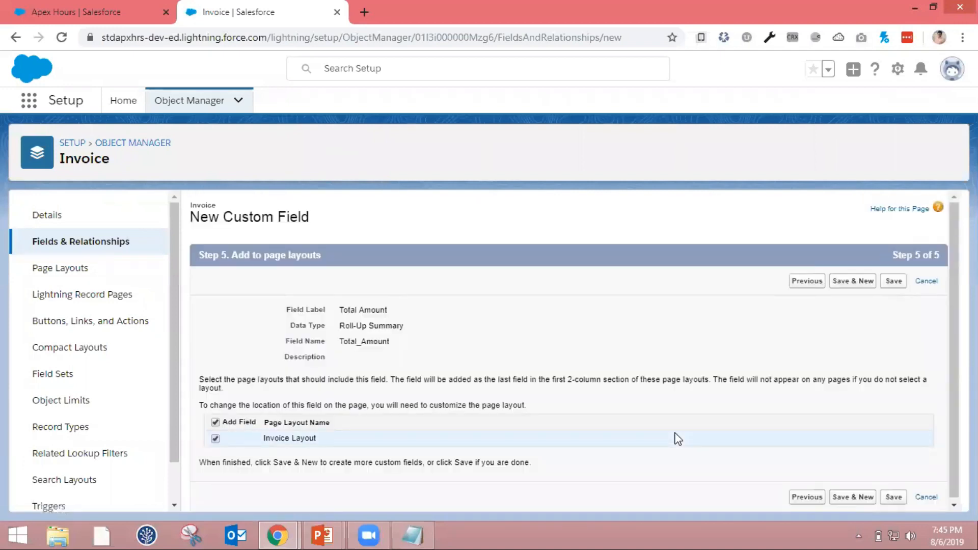
{"action": "left_click", "coordinate": [898, 286]}
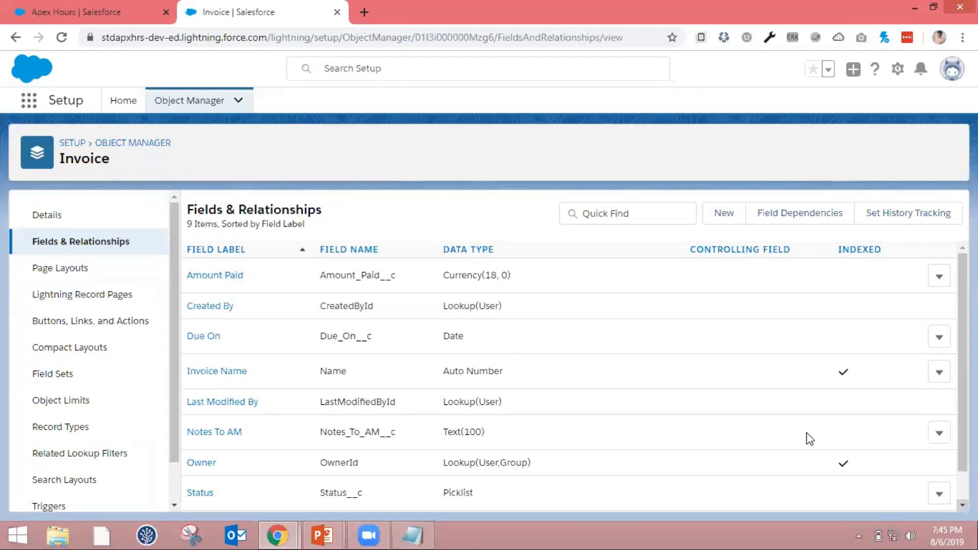
Consult the field notes in Notepad and start a new custom field of type Formula on the Invoice object
{"action": "key", "text": "alt+Tab"}
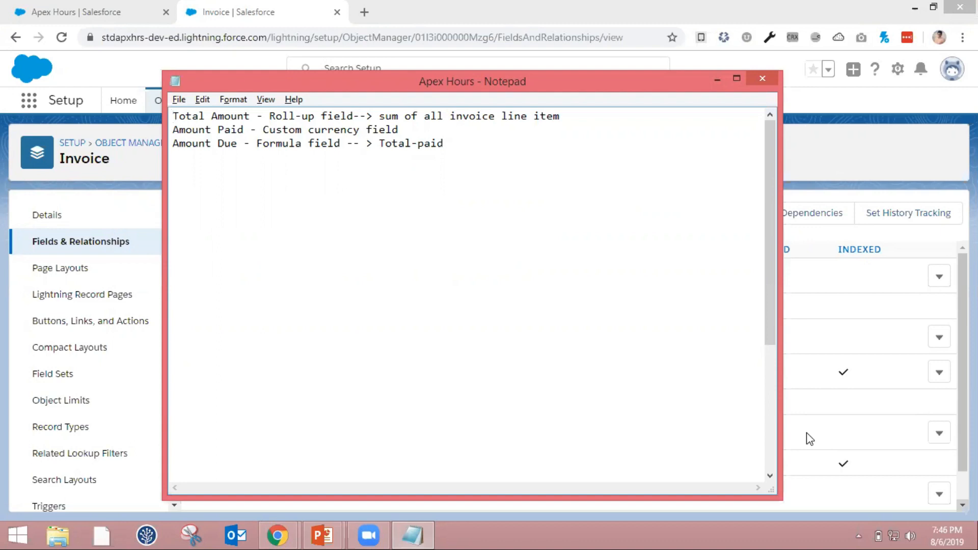
{"action": "key", "text": "alt+Tab"}
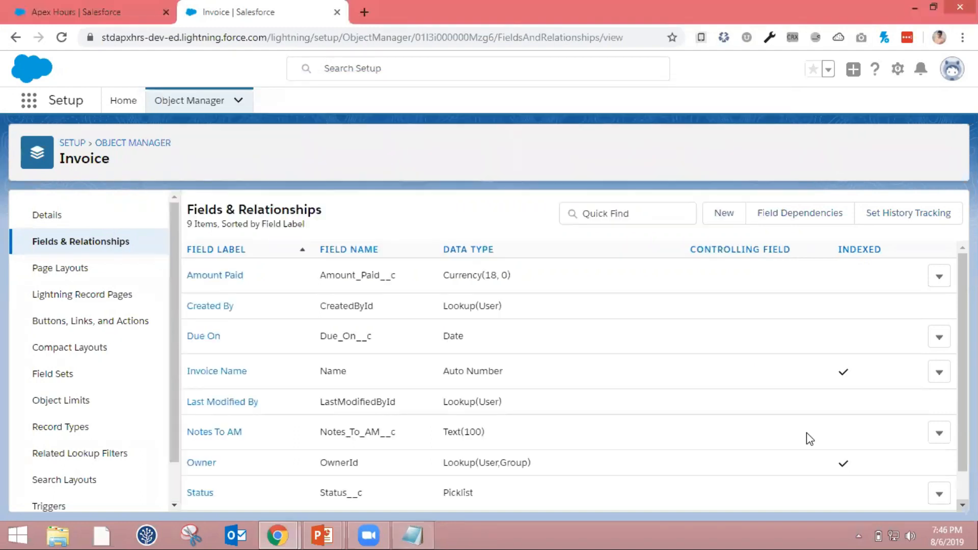
{"action": "left_click", "coordinate": [724, 219]}
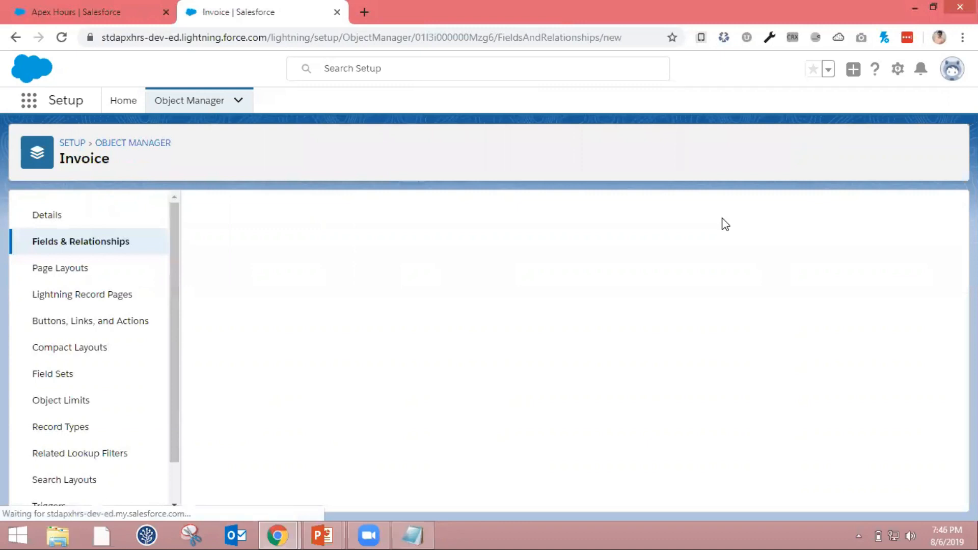
{"action": "left_click", "coordinate": [230, 420]}
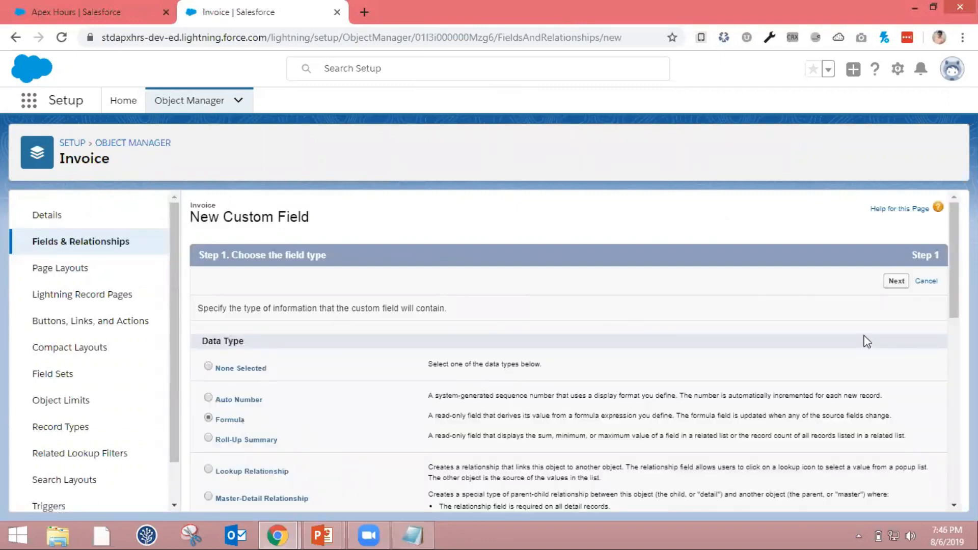
{"action": "left_click", "coordinate": [897, 281]}
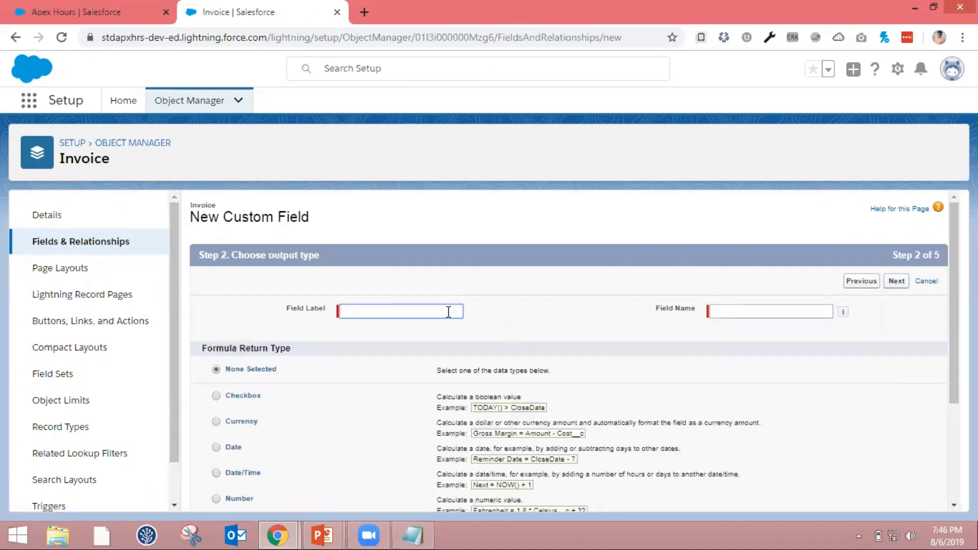
Label the formula field "Amount Due" and choose Currency with 2 decimal places as its return type
{"action": "type", "text": "Am"}
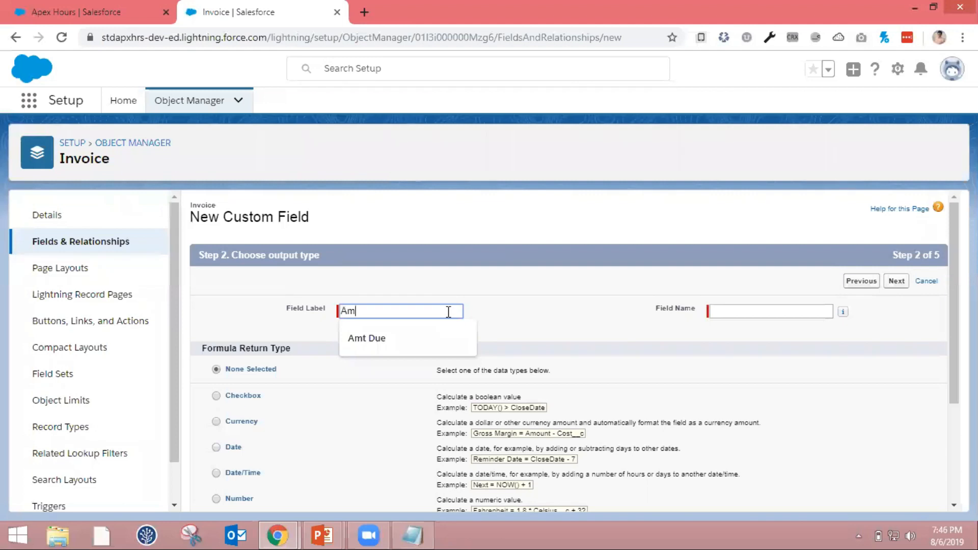
{"action": "type", "text": "ount Due"}
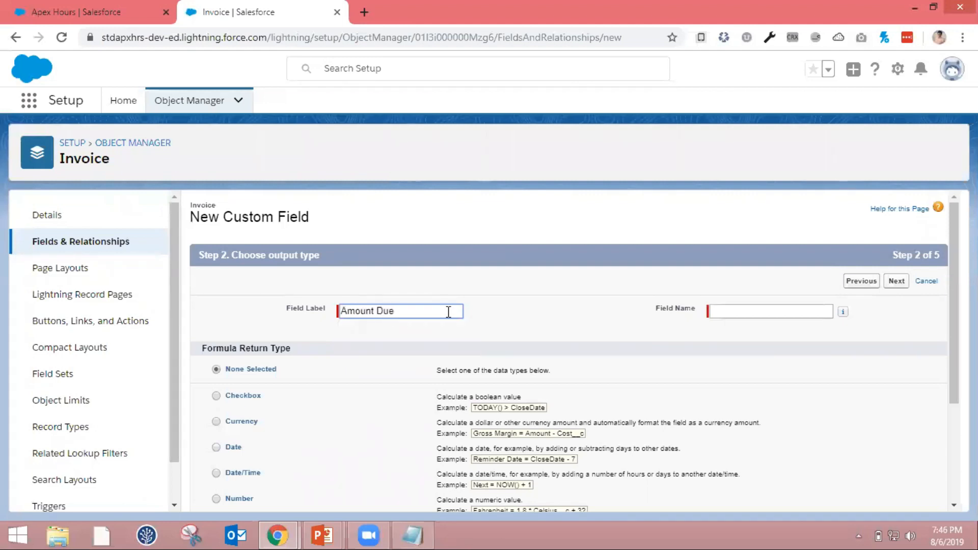
{"action": "key", "text": "Tab"}
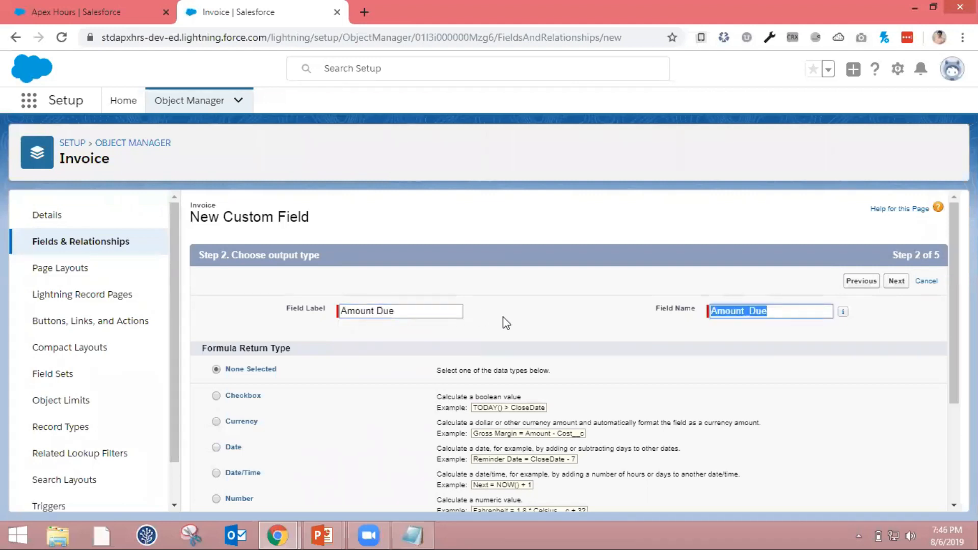
{"action": "scroll", "coordinate": [504, 317], "scroll_direction": "down", "scroll_amount": 3}
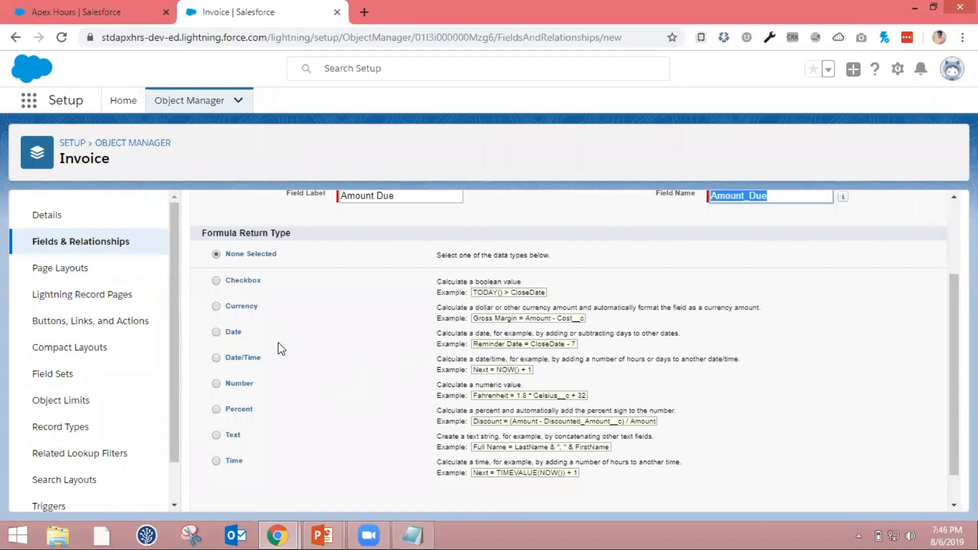
{"action": "left_click", "coordinate": [216, 306]}
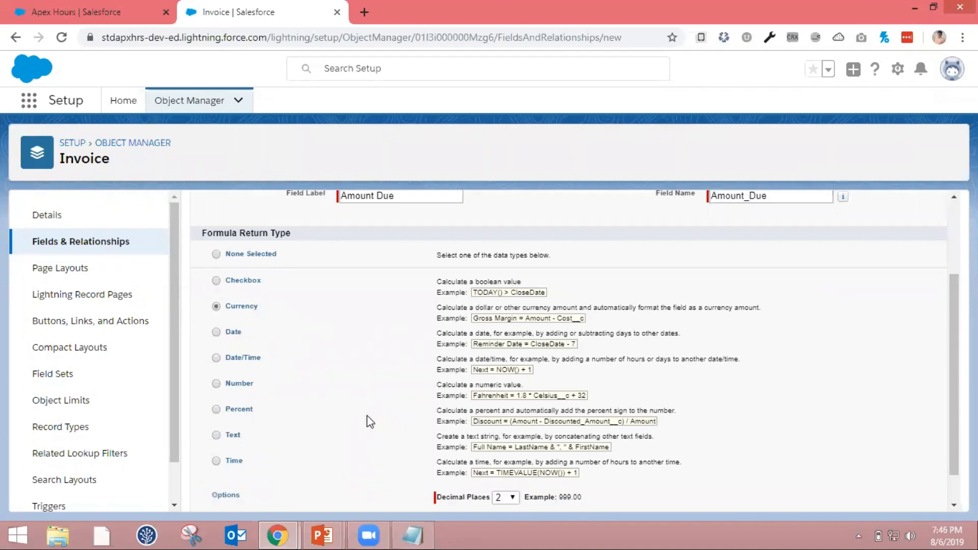
{"action": "scroll", "coordinate": [367, 414], "scroll_direction": "down", "scroll_amount": 1}
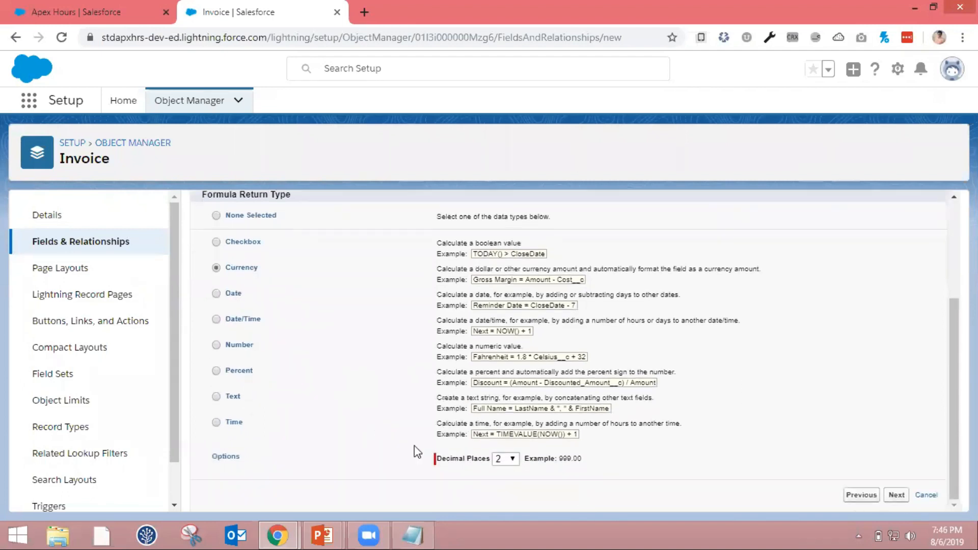
{"action": "left_click", "coordinate": [510, 462]}
{"action": "left_click", "coordinate": [507, 461]}
{"action": "scroll", "coordinate": [667, 484], "scroll_direction": "up", "scroll_amount": 2}
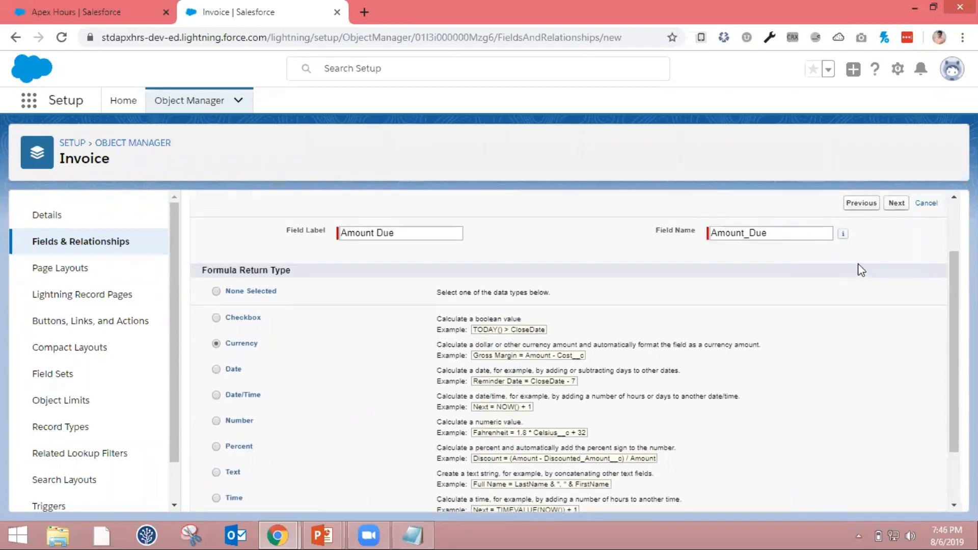
{"action": "left_click", "coordinate": [897, 203]}
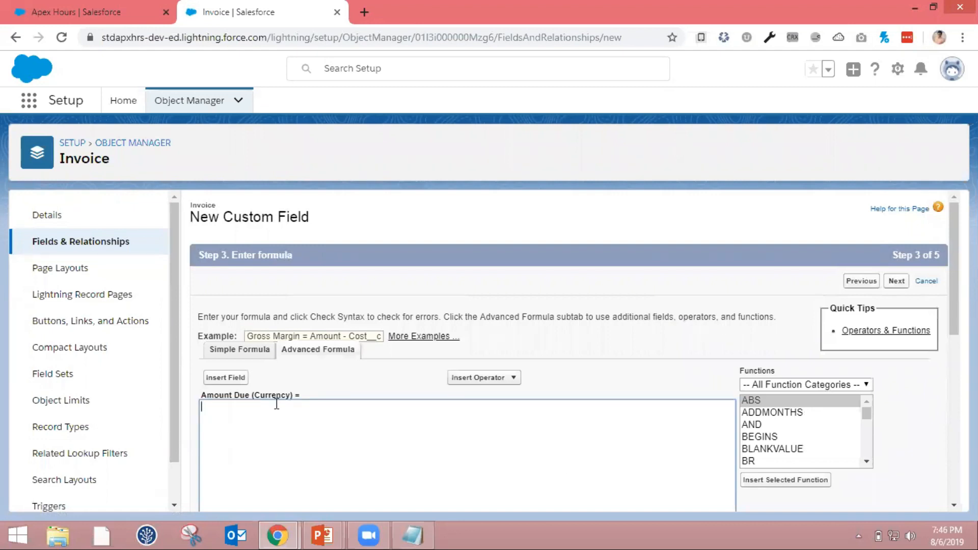
Insert the Invoice object's Total Amount field into the Amount Due formula
{"action": "scroll", "coordinate": [275, 399], "scroll_direction": "down", "scroll_amount": 2}
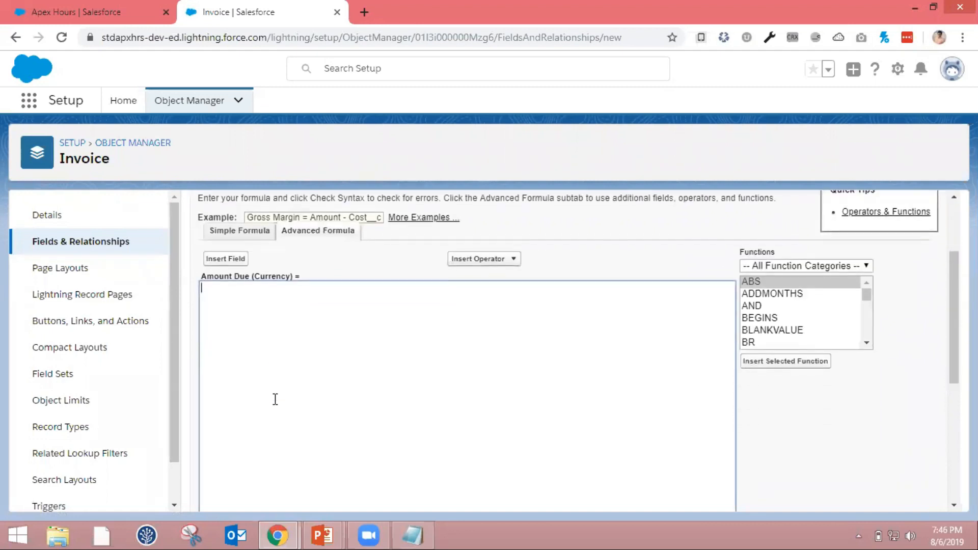
{"action": "left_click", "coordinate": [240, 258]}
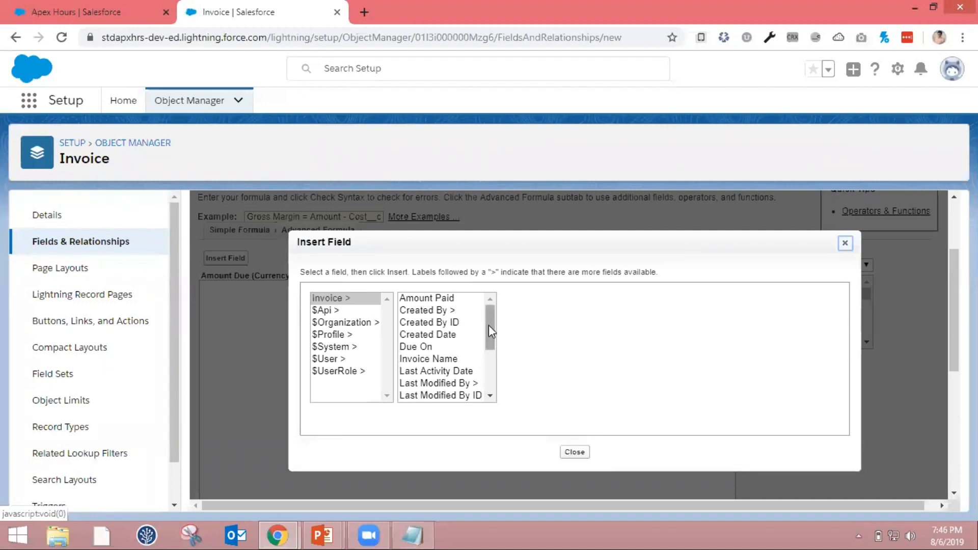
{"action": "left_click_drag", "start_coordinate": [489, 326], "coordinate": [490, 374]}
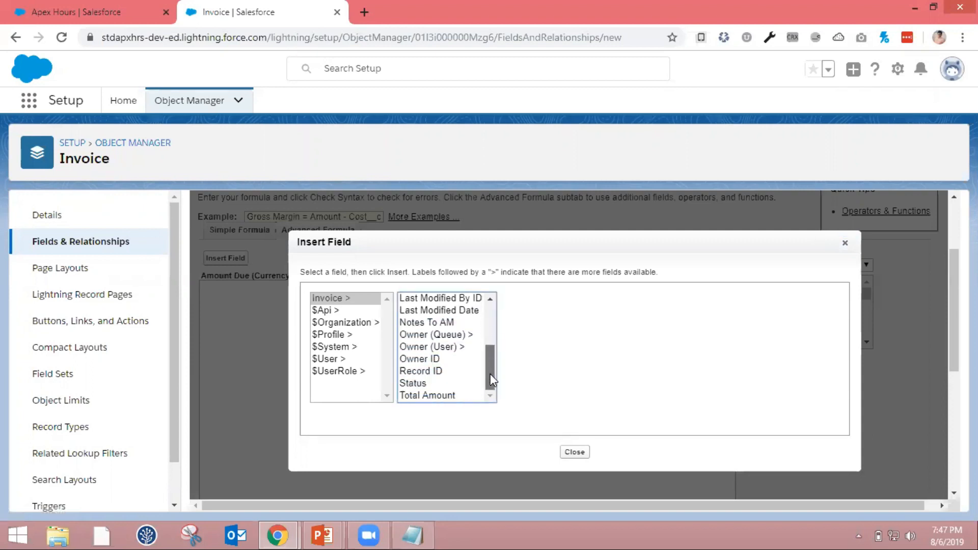
{"action": "left_click", "coordinate": [465, 396]}
{"action": "left_click", "coordinate": [549, 377]}
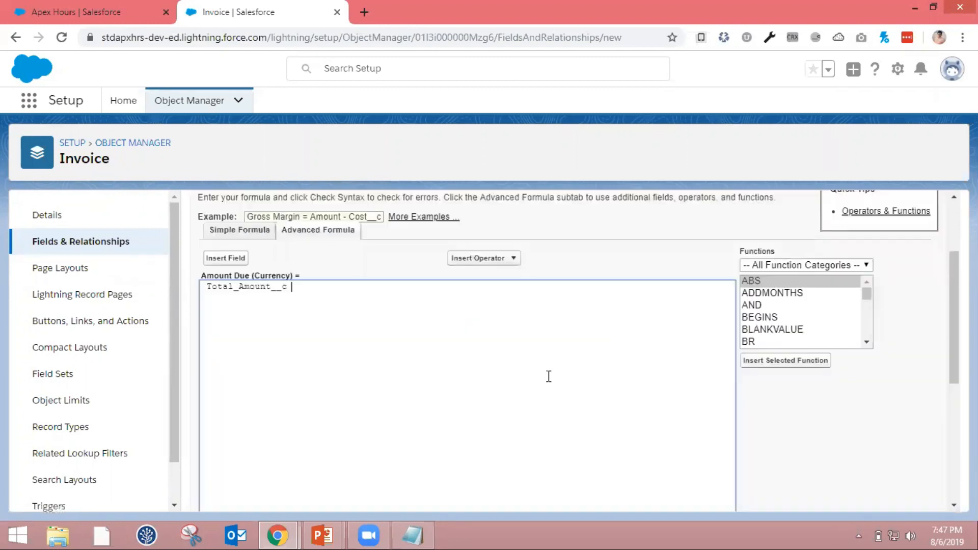
Subtract the Invoice object's Amount Paid field from Total_Amount__c in the formula and check its syntax
{"action": "left_click", "coordinate": [513, 260]}
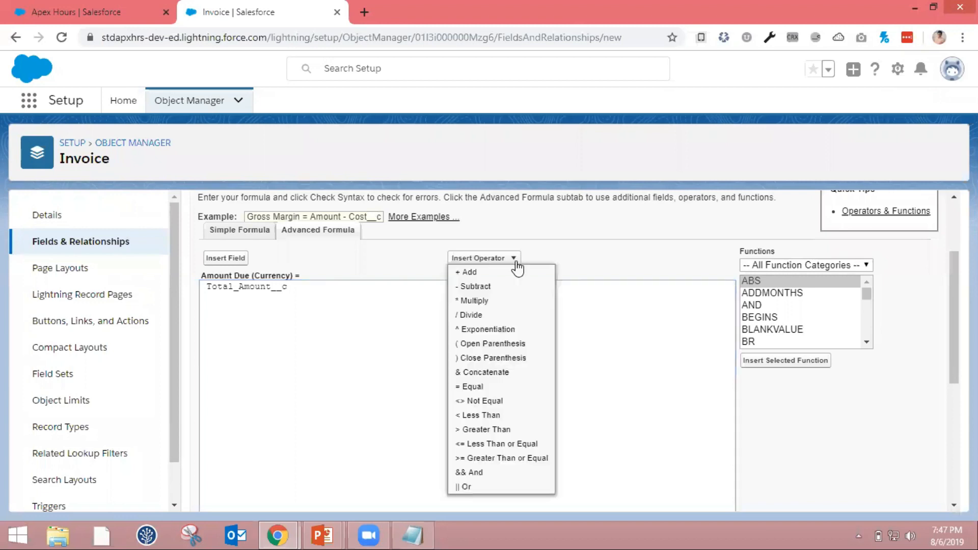
{"action": "left_click", "coordinate": [497, 288]}
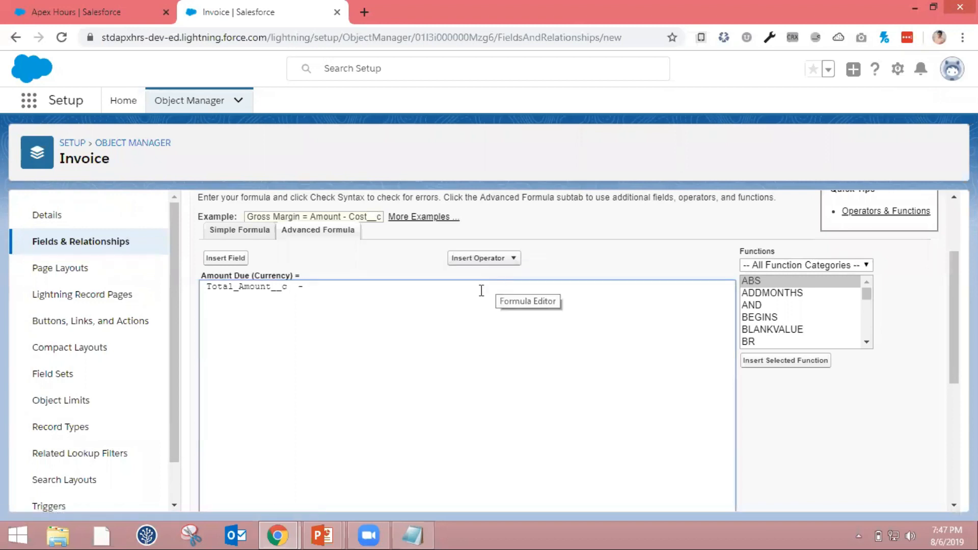
{"action": "left_click", "coordinate": [230, 259]}
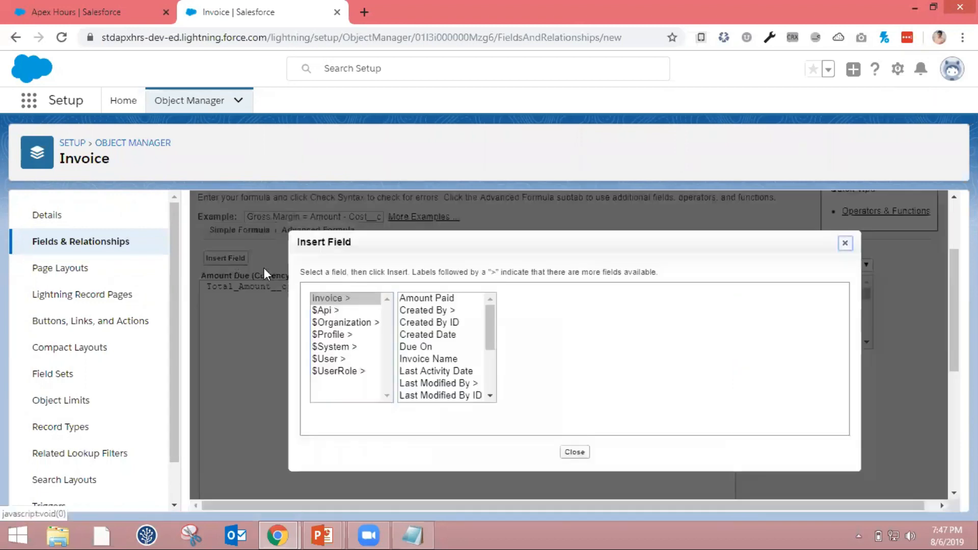
{"action": "left_click", "coordinate": [456, 301]}
{"action": "left_click", "coordinate": [555, 375]}
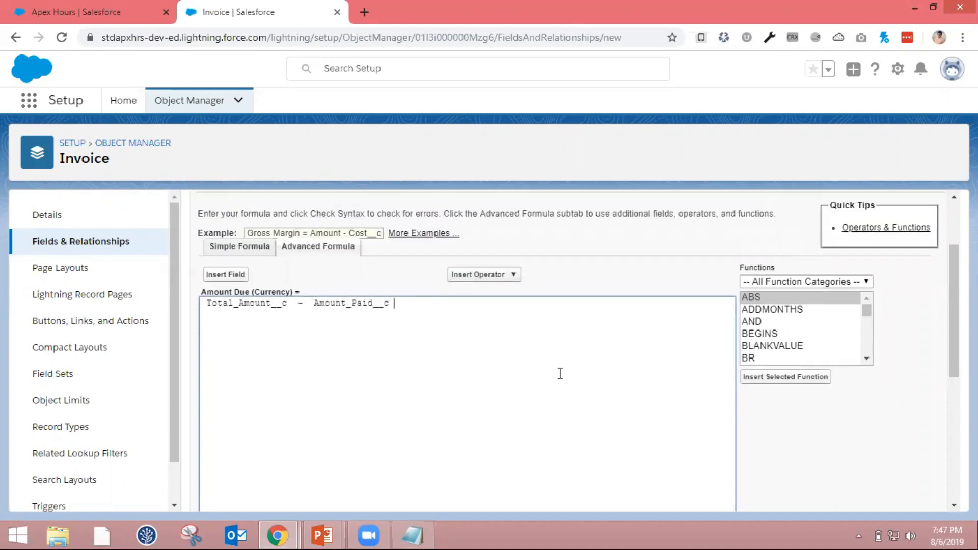
{"action": "scroll", "coordinate": [560, 374], "scroll_direction": "down", "scroll_amount": 5}
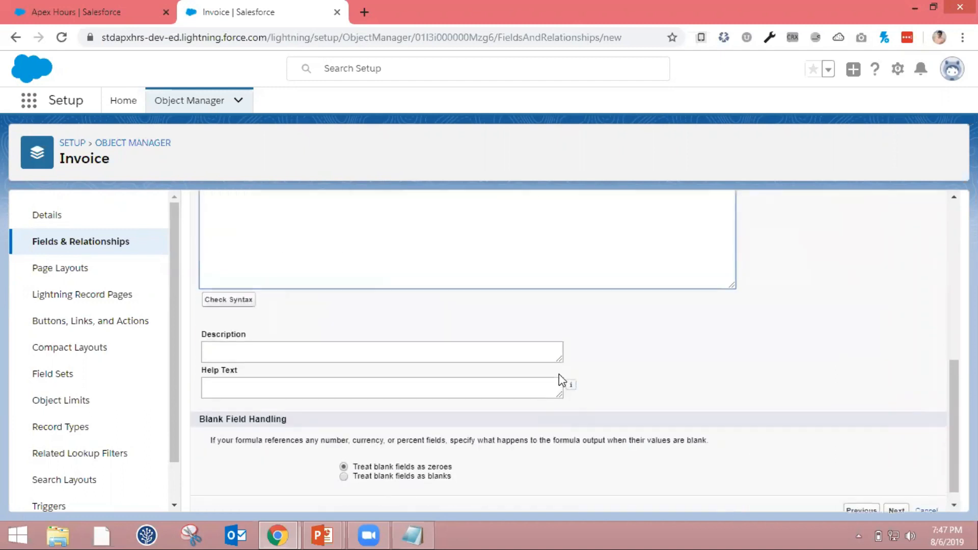
{"action": "left_click", "coordinate": [250, 301]}
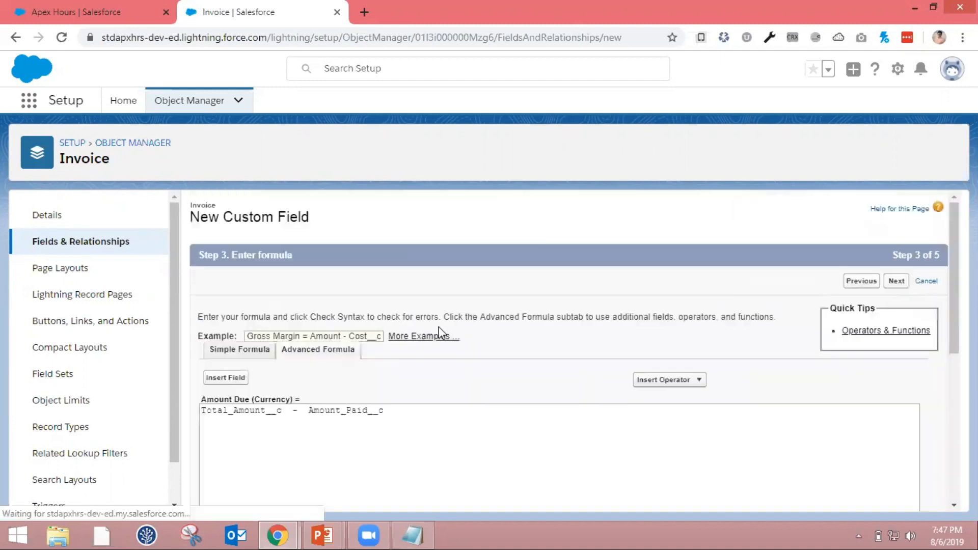
Enter "This field display Amount due for Invoice" as the formula field's description
{"action": "scroll", "coordinate": [441, 334], "scroll_direction": "down", "scroll_amount": 6}
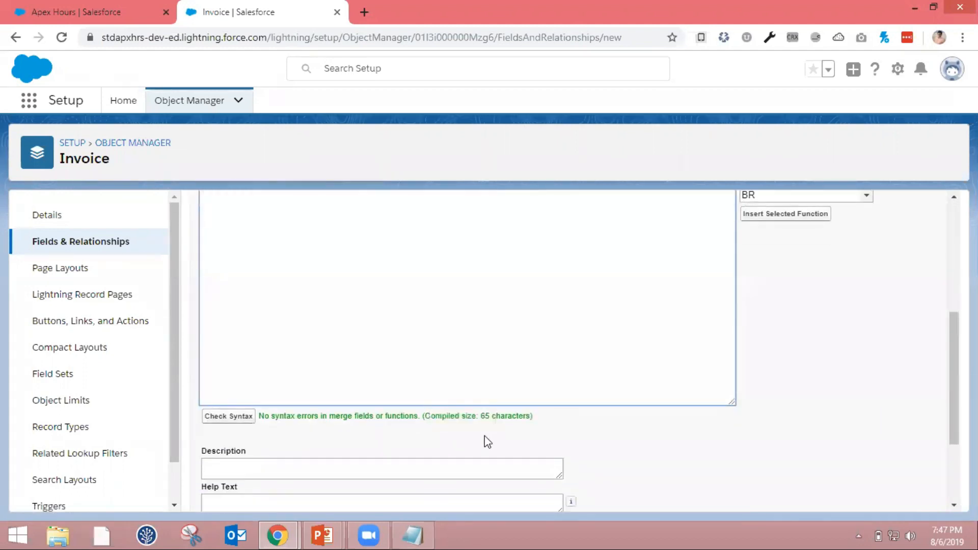
{"action": "left_click", "coordinate": [473, 465]}
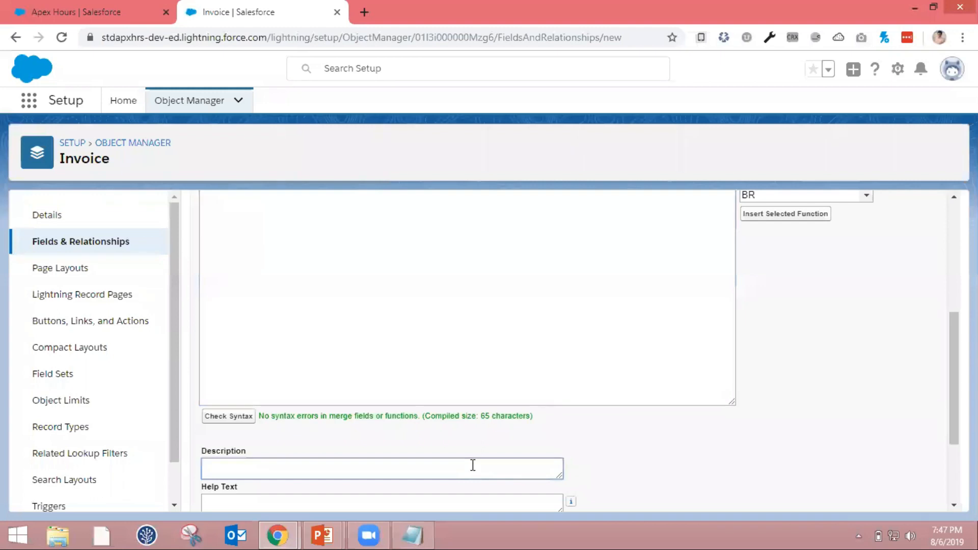
{"action": "type", "text": "This field display Amout"}
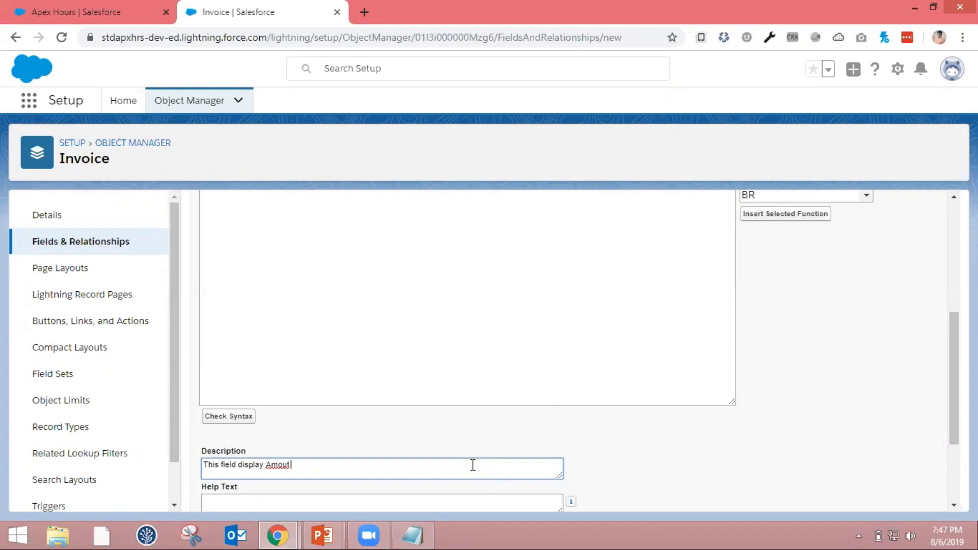
{"action": "key", "text": "BackSpace"}
{"action": "type", "text": "nt due for Invoice"}
{"action": "key", "text": "Tab"}
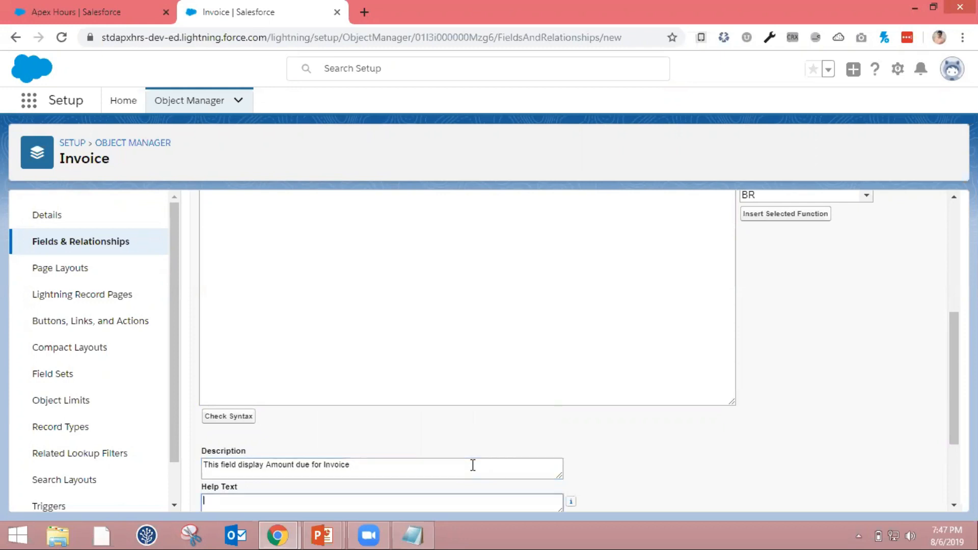
Make the Amount Due field visible to all profiles and save it on the Invoice Layout
{"action": "scroll", "coordinate": [473, 465], "scroll_direction": "down", "scroll_amount": 3}
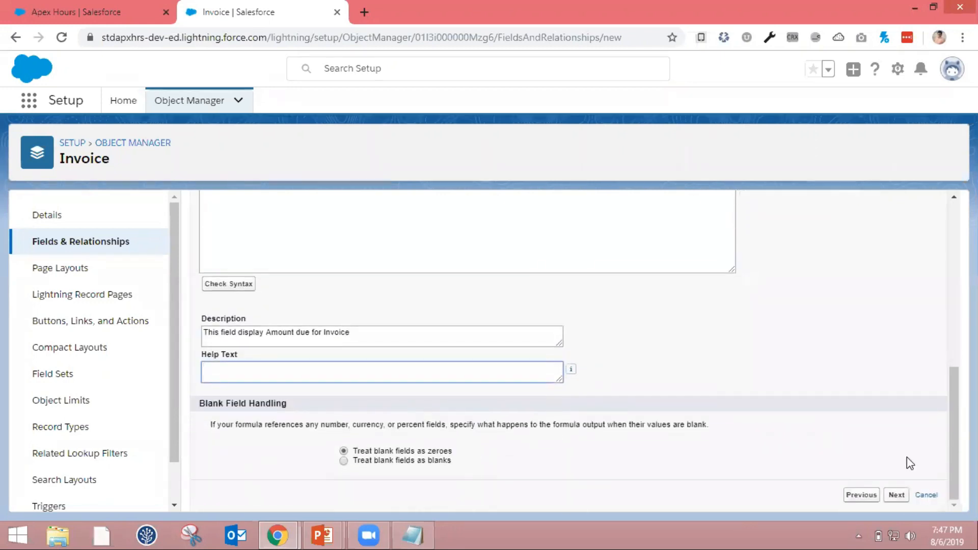
{"action": "left_click", "coordinate": [898, 496]}
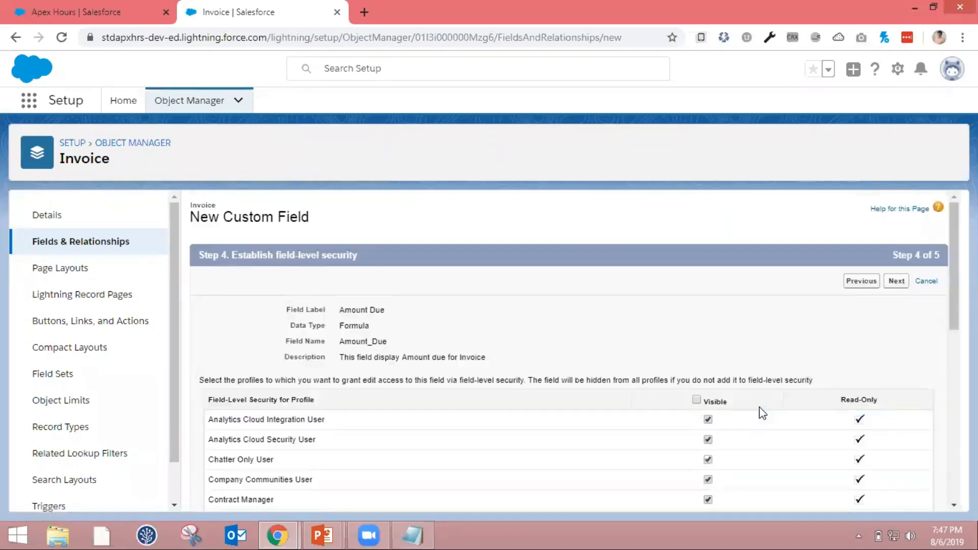
{"action": "left_click", "coordinate": [698, 401]}
{"action": "left_click", "coordinate": [898, 286]}
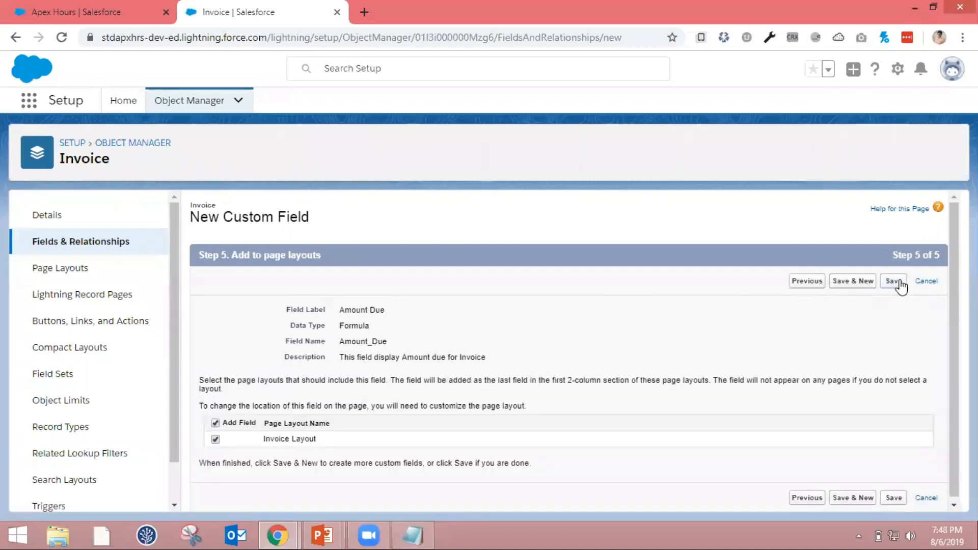
{"action": "left_click", "coordinate": [893, 282]}
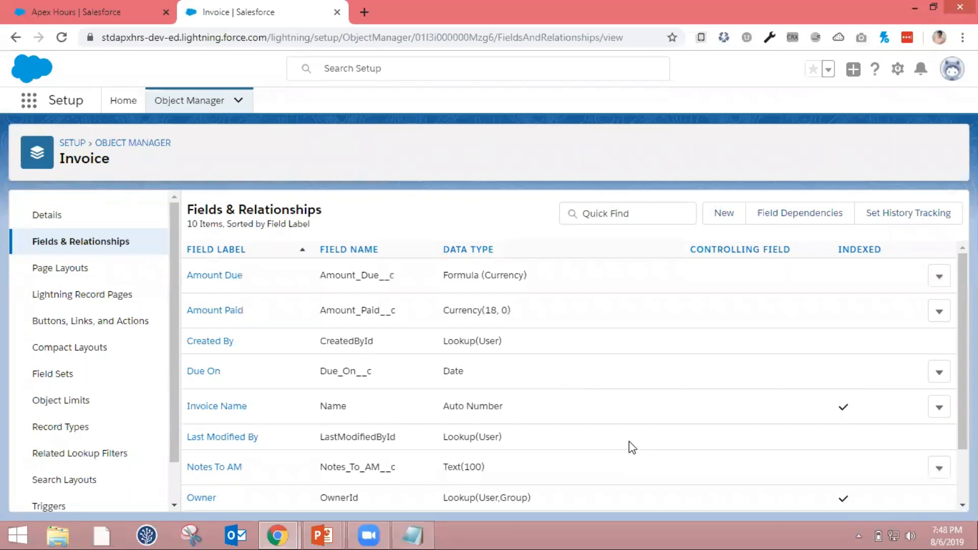
Go to the Invoices list in the Sales app and open invoice I-000003
{"action": "left_click", "coordinate": [121, 23]}
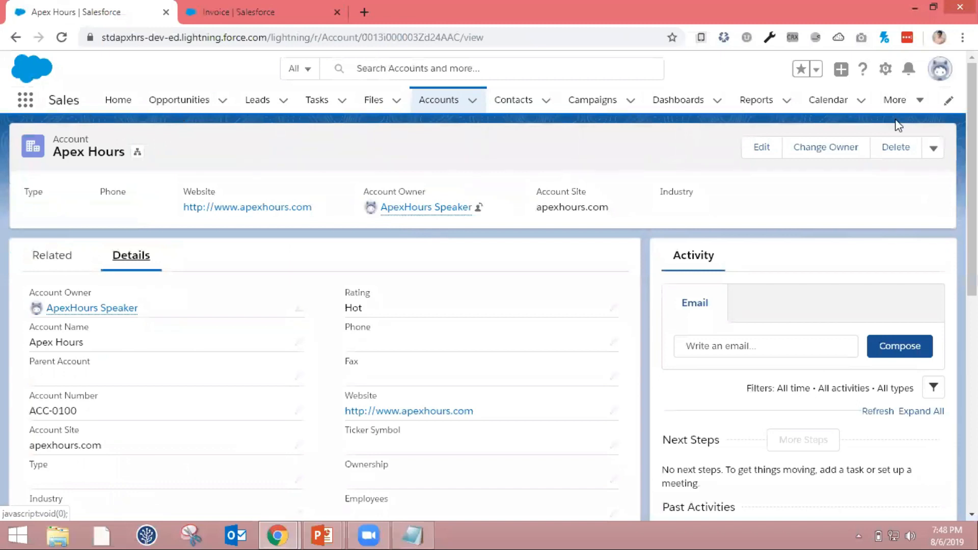
{"action": "left_click", "coordinate": [919, 105]}
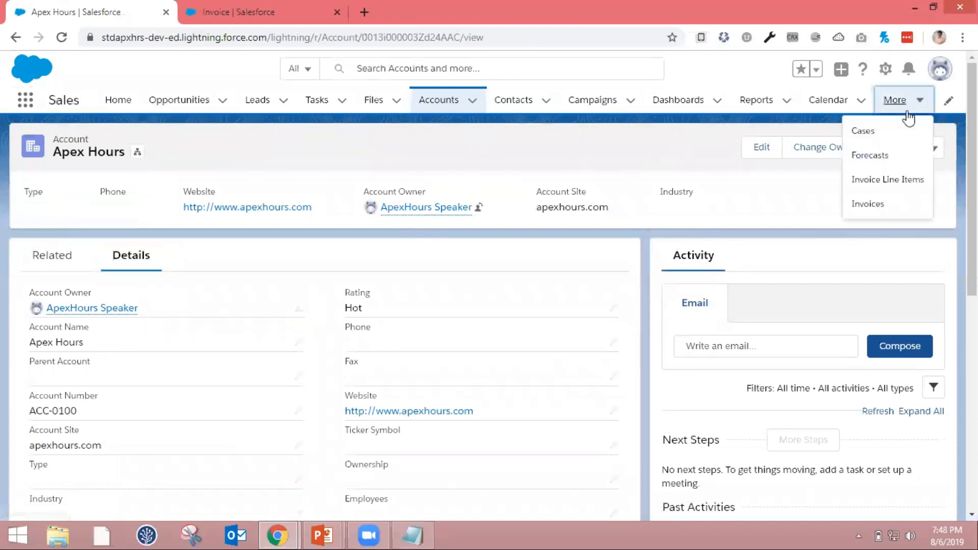
{"action": "left_click", "coordinate": [866, 203]}
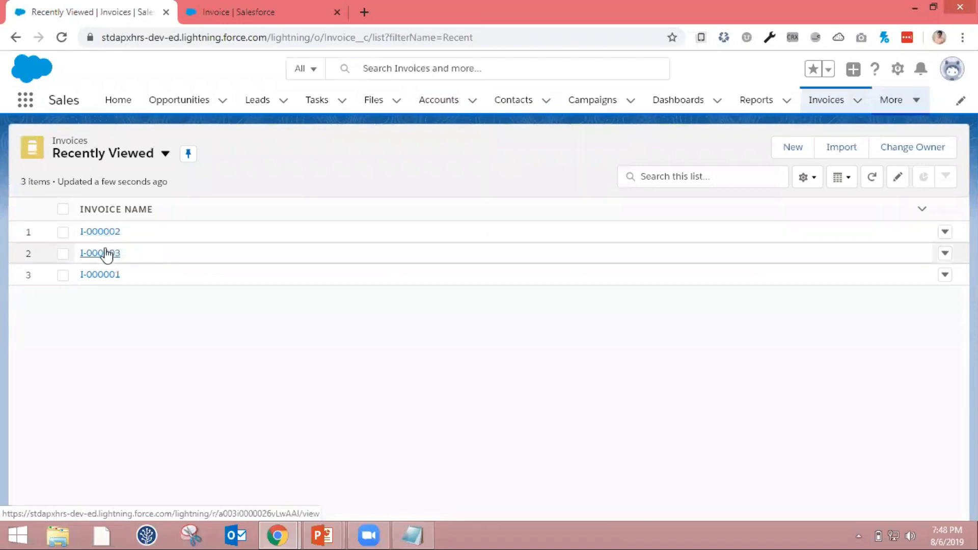
{"action": "left_click", "coordinate": [106, 254]}
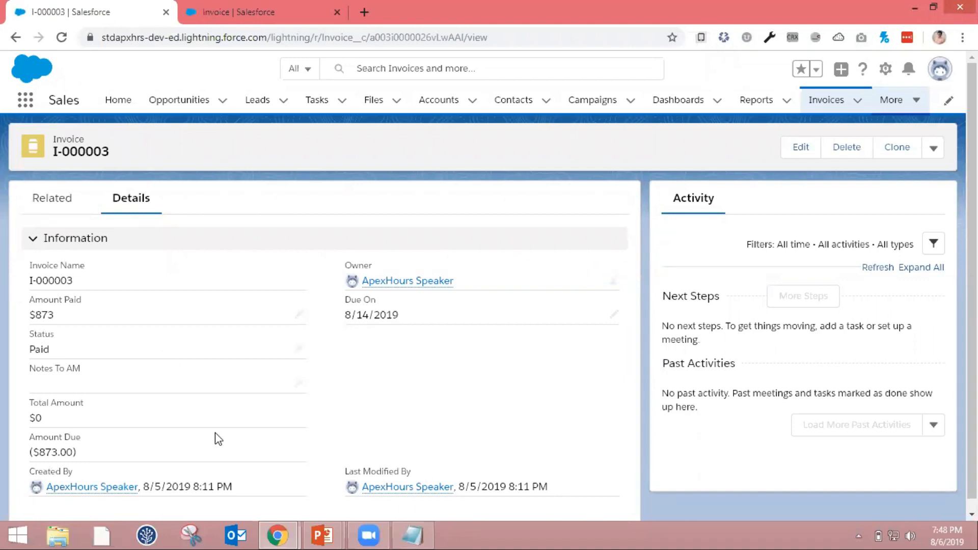
Set the invoice's Status to Open and save the record
{"action": "left_click", "coordinate": [299, 349]}
{"action": "left_click", "coordinate": [299, 349]}
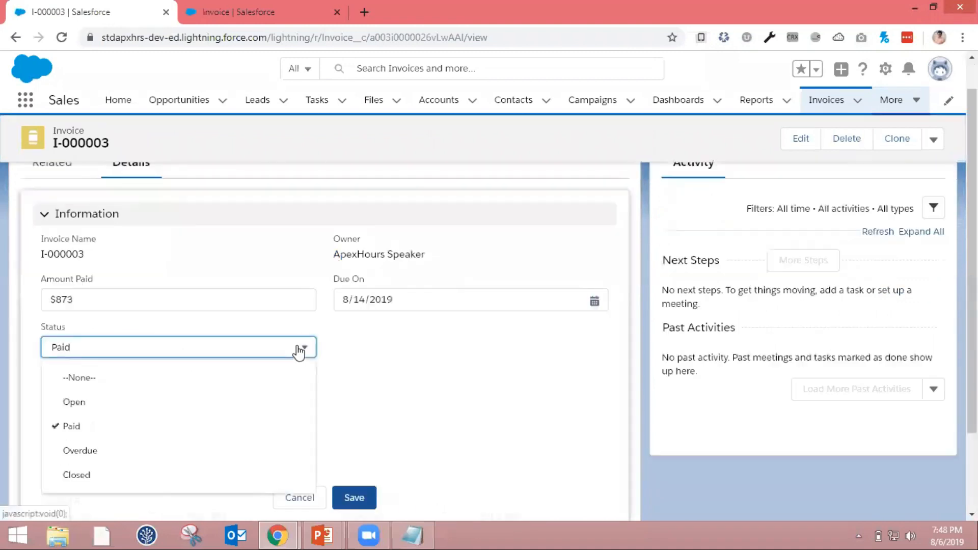
{"action": "left_click", "coordinate": [213, 402]}
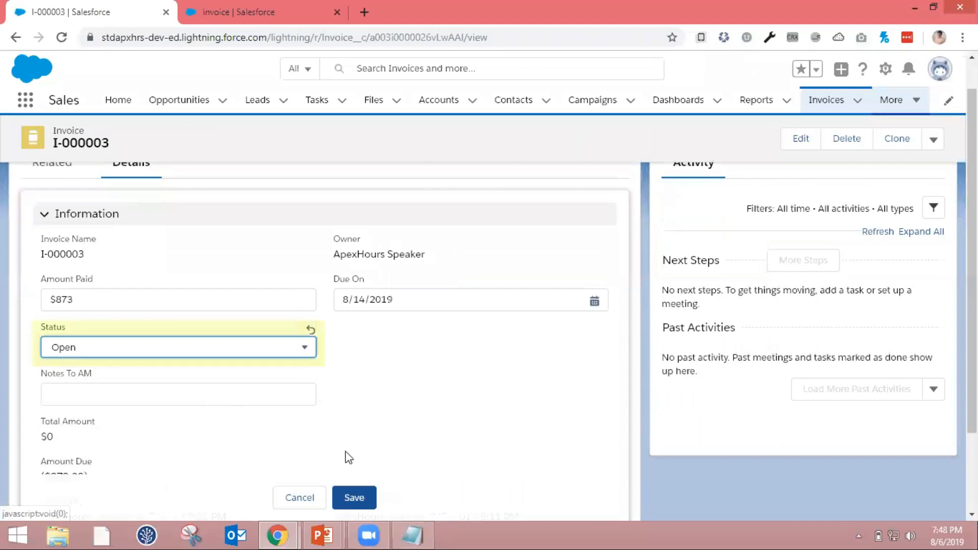
{"action": "left_click", "coordinate": [359, 499]}
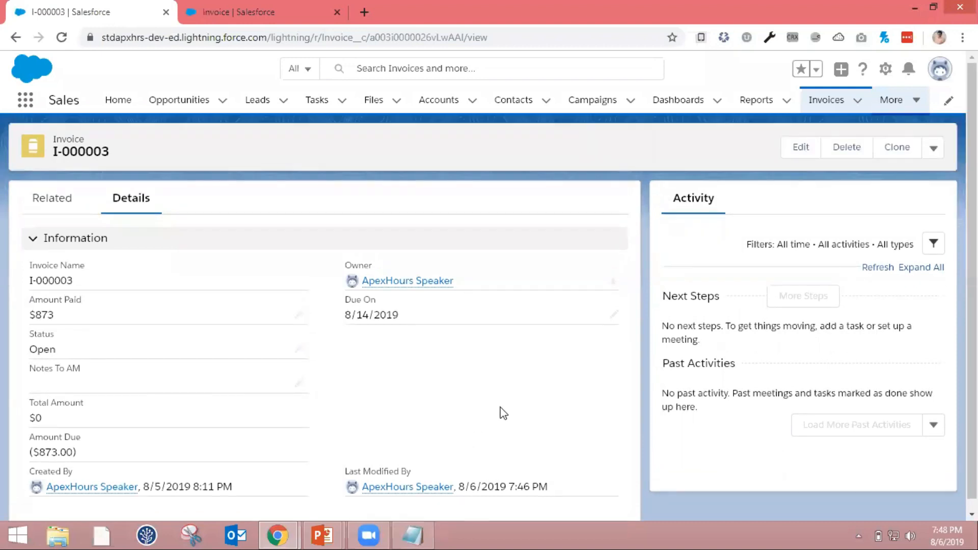
Start a new related Invoice Line Item on the invoice and name it "INV-00001"
{"action": "left_click", "coordinate": [53, 199]}
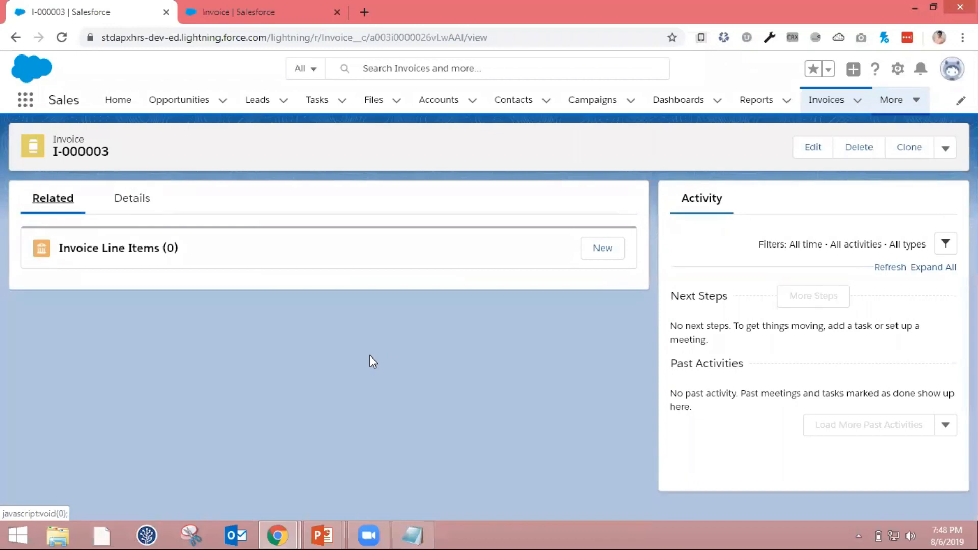
{"action": "left_click", "coordinate": [601, 251]}
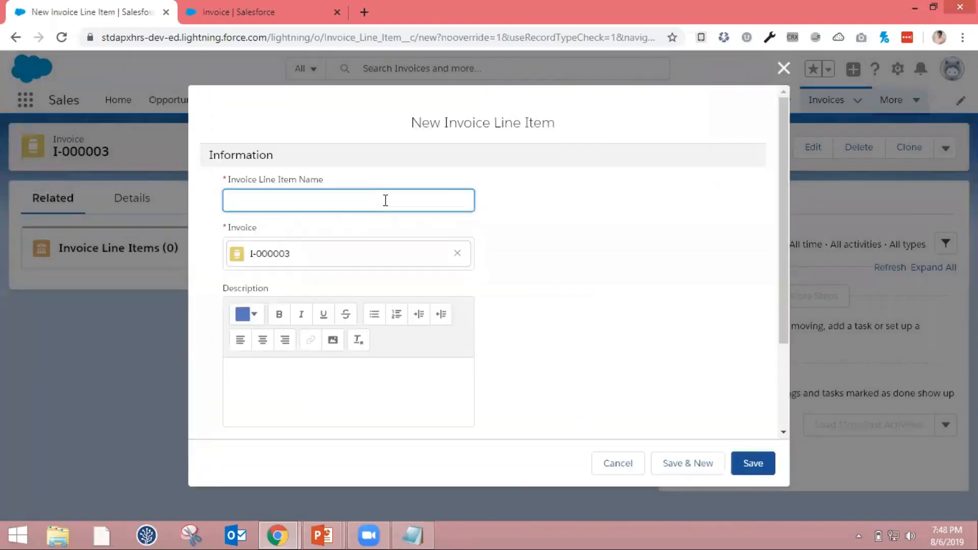
{"action": "type", "text": "INV-00001"}
Set the line item's Cost Price to $100 and Quantity to 1, and save it
{"action": "scroll", "coordinate": [340, 397], "scroll_direction": "down", "scroll_amount": 1}
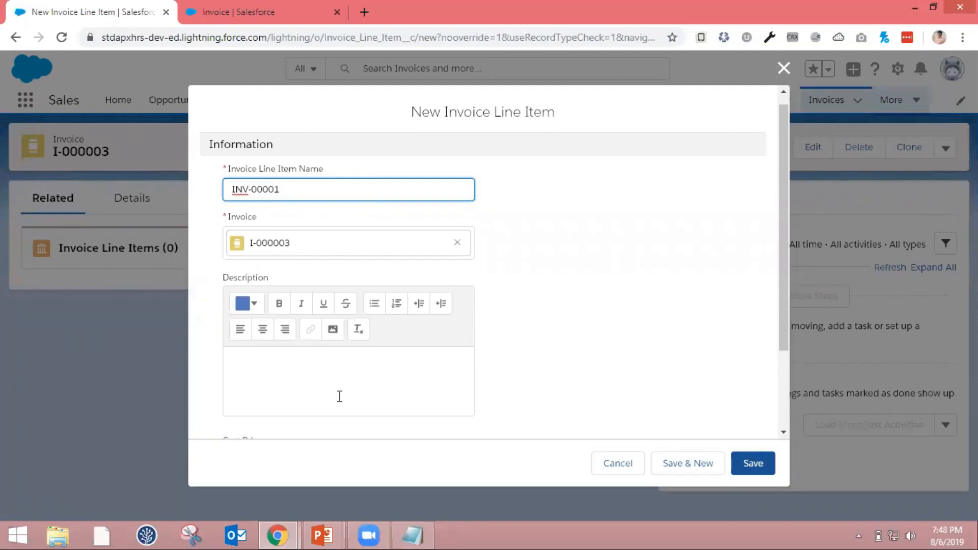
{"action": "scroll", "coordinate": [339, 397], "scroll_direction": "down", "scroll_amount": 2}
{"action": "left_click", "coordinate": [359, 359]}
{"action": "type", "text": "100"}
{"action": "left_click", "coordinate": [353, 392]}
{"action": "type", "text": "1"}
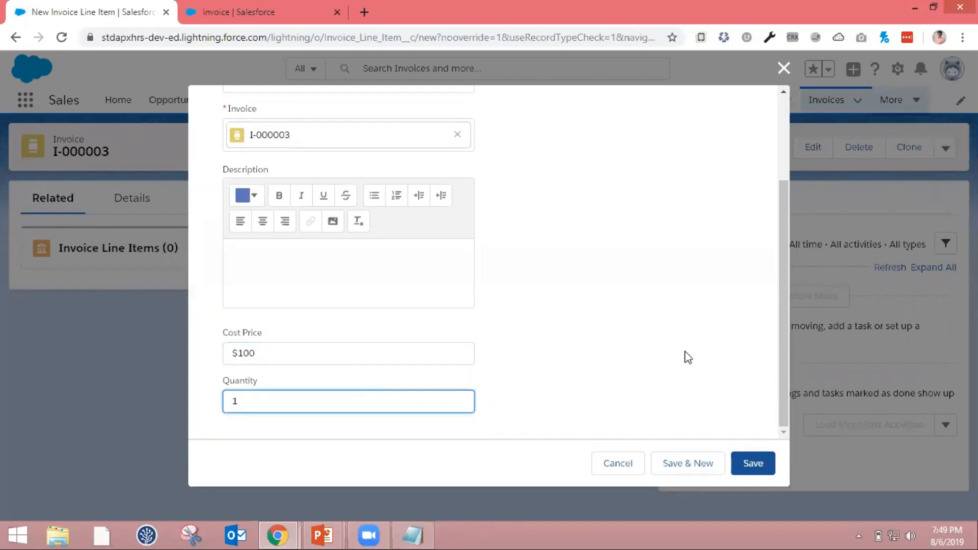
{"action": "left_click", "coordinate": [766, 469]}
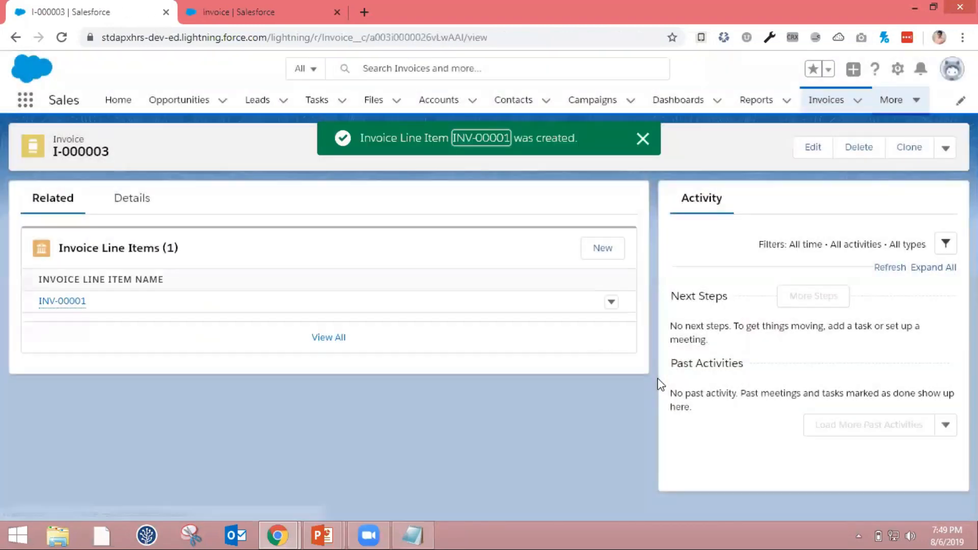
Try to set Amount Paid to $500 in the invoice details, and reload the record
{"action": "left_click", "coordinate": [134, 203]}
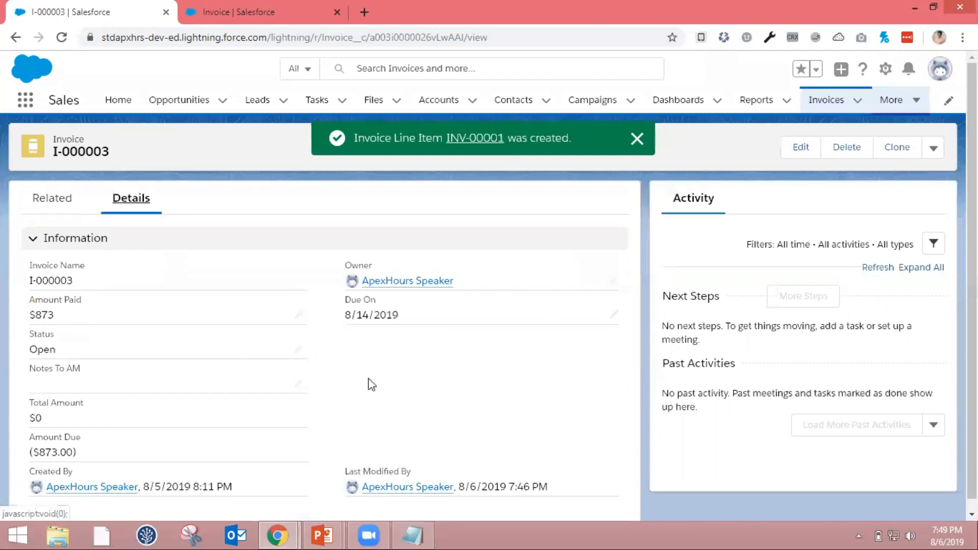
{"action": "scroll", "coordinate": [369, 378], "scroll_direction": "down", "scroll_amount": 1}
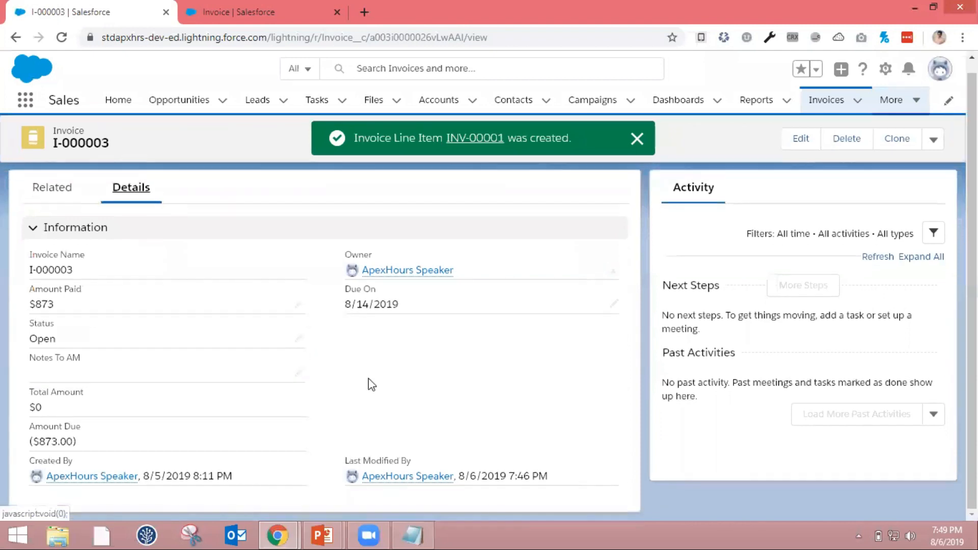
{"action": "double_click", "coordinate": [85, 310]}
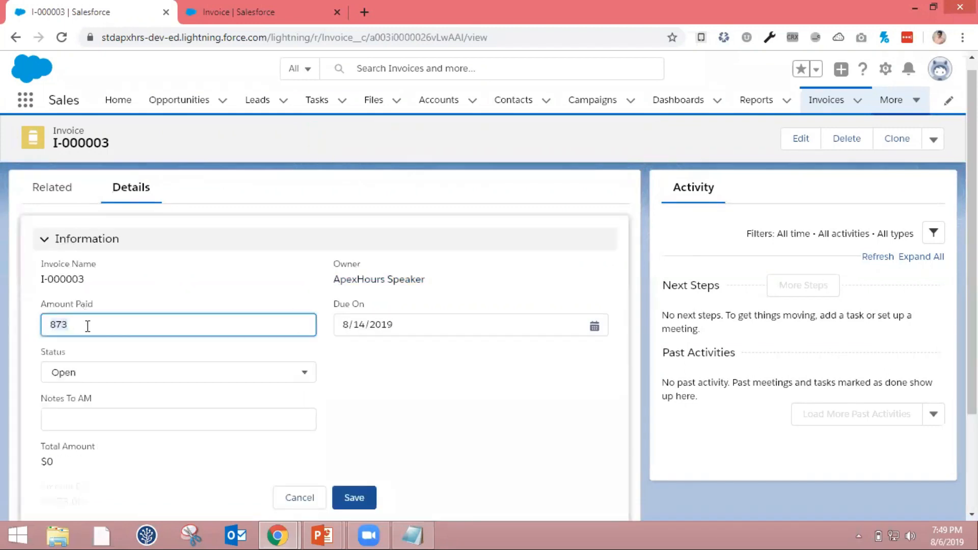
{"action": "type", "text": "500"}
{"action": "left_click", "coordinate": [360, 498]}
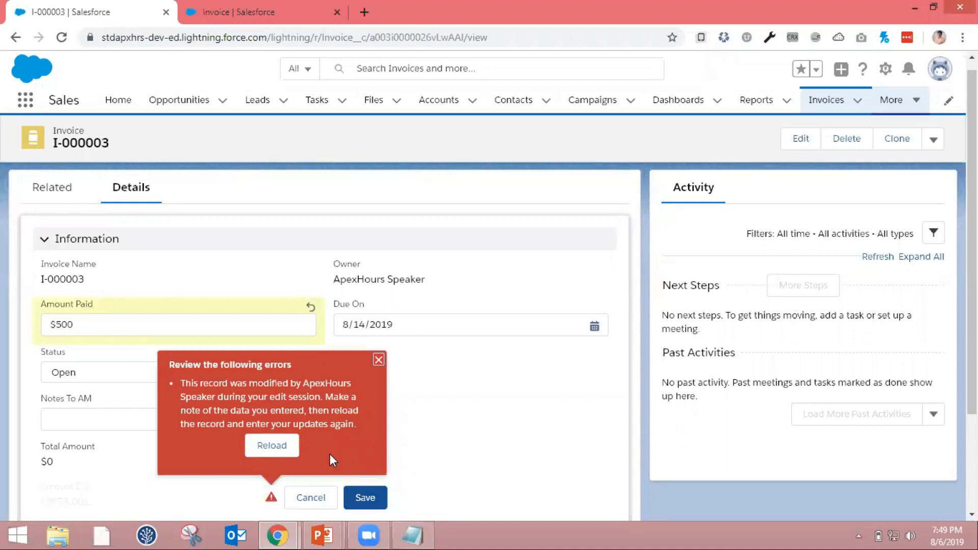
{"action": "left_click", "coordinate": [291, 452]}
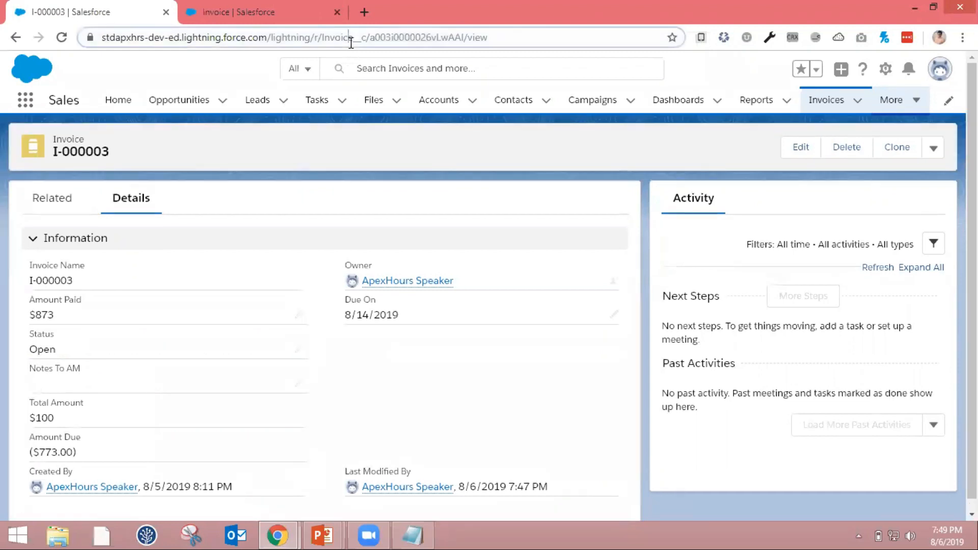
Reload the invoice record, set its Amount Paid to $500, and save the change
{"action": "left_click", "coordinate": [351, 45]}
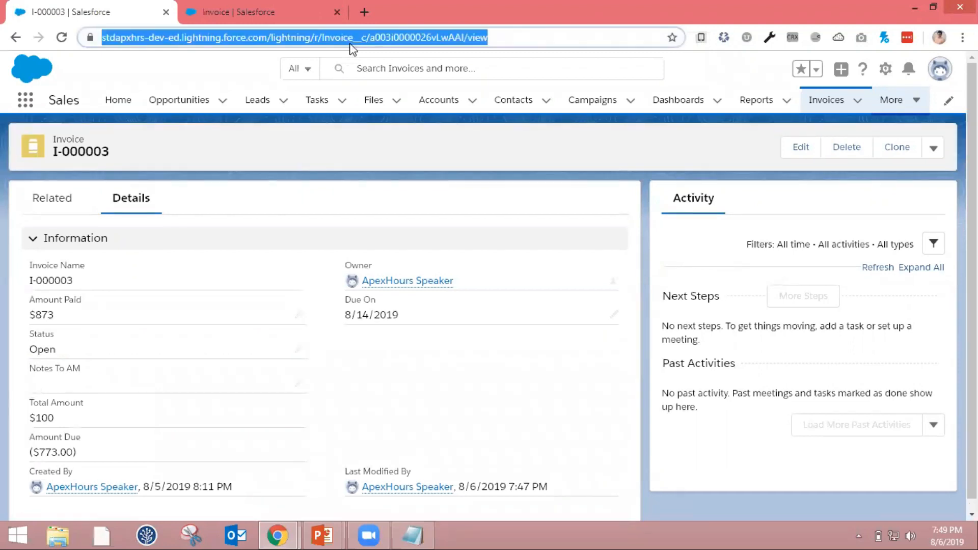
{"action": "key", "text": "Return"}
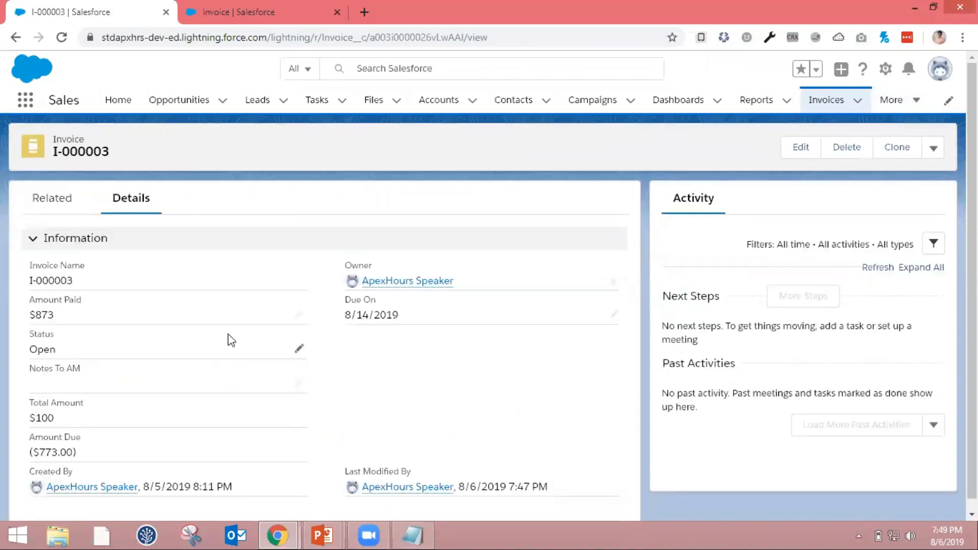
{"action": "left_click", "coordinate": [300, 314]}
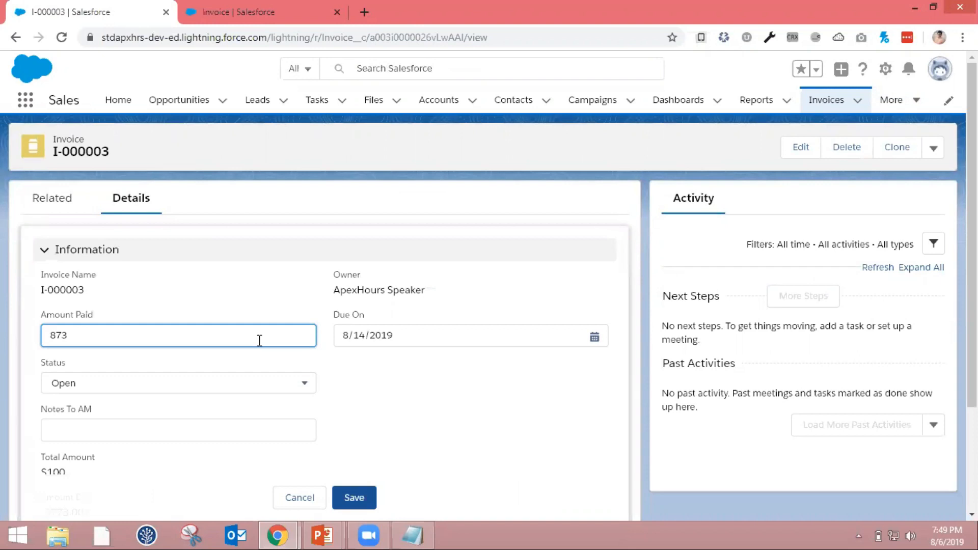
{"action": "key", "text": "BackSpace"}
{"action": "key", "text": "BackSpace"}
{"action": "key", "text": "BackSpace"}
{"action": "type", "text": "500"}
{"action": "left_click", "coordinate": [352, 377]}
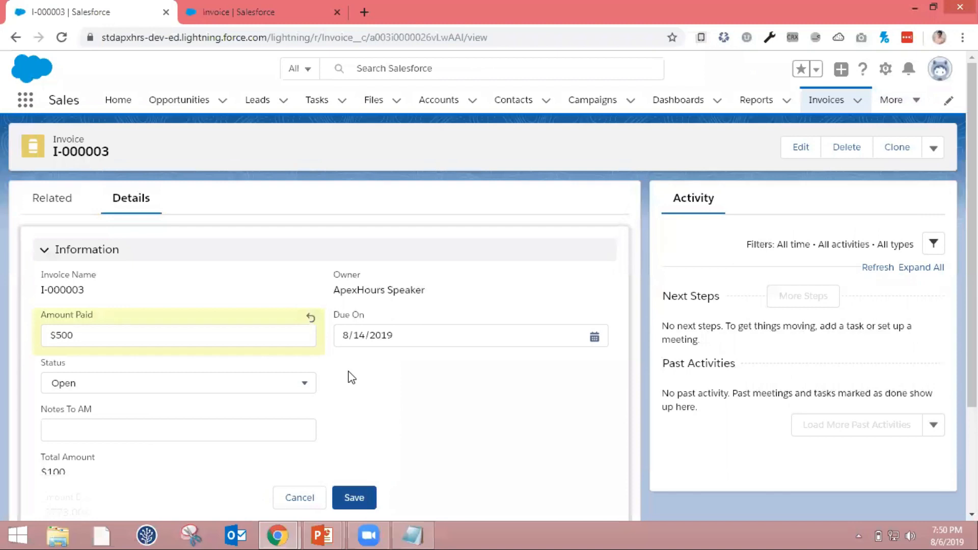
{"action": "left_click", "coordinate": [355, 498]}
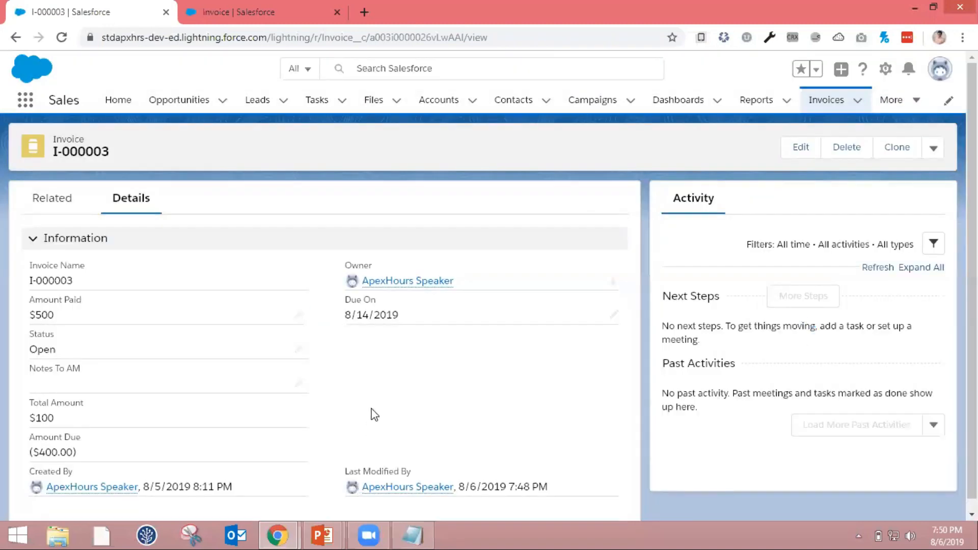
Check the invoice's Amount Due, and set Amount Paid to $50 and save the record
{"action": "scroll", "coordinate": [374, 415], "scroll_direction": "down", "scroll_amount": 1}
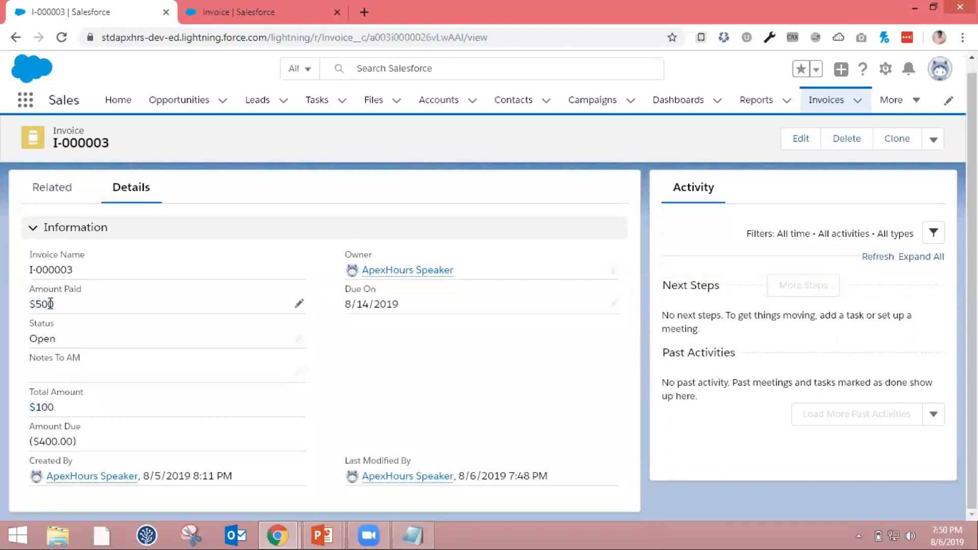
{"action": "left_click_drag", "start_coordinate": [34, 441], "coordinate": [70, 439]}
{"action": "scroll", "coordinate": [356, 432], "scroll_direction": "up", "scroll_amount": 1}
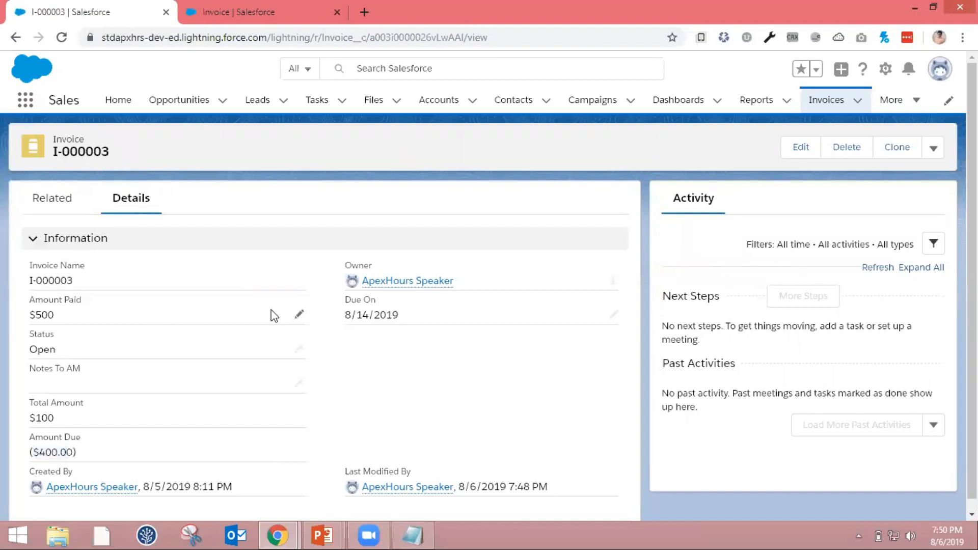
{"action": "left_click", "coordinate": [299, 314]}
{"action": "left_click", "coordinate": [347, 360]}
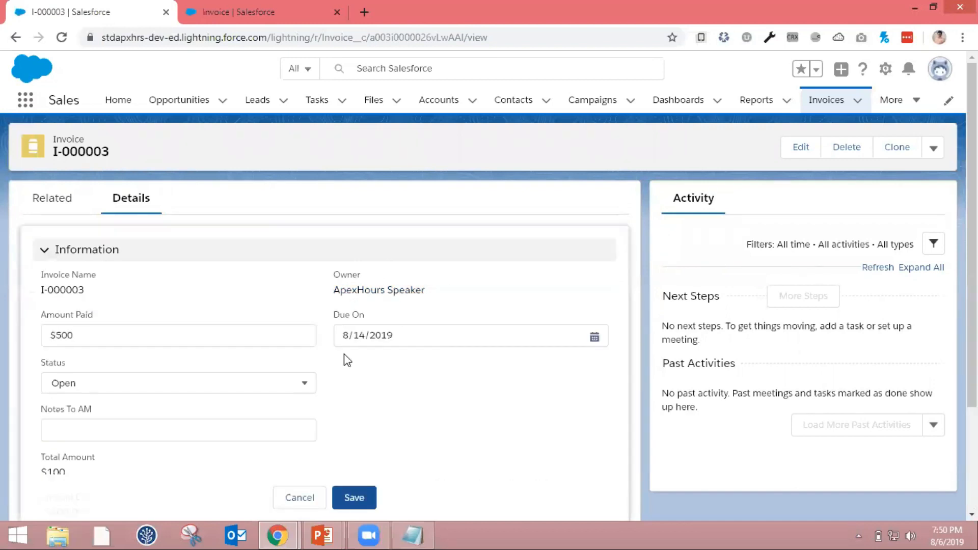
{"action": "left_click", "coordinate": [293, 339]}
{"action": "key", "text": "BackSpace"}
{"action": "left_click", "coordinate": [345, 491]}
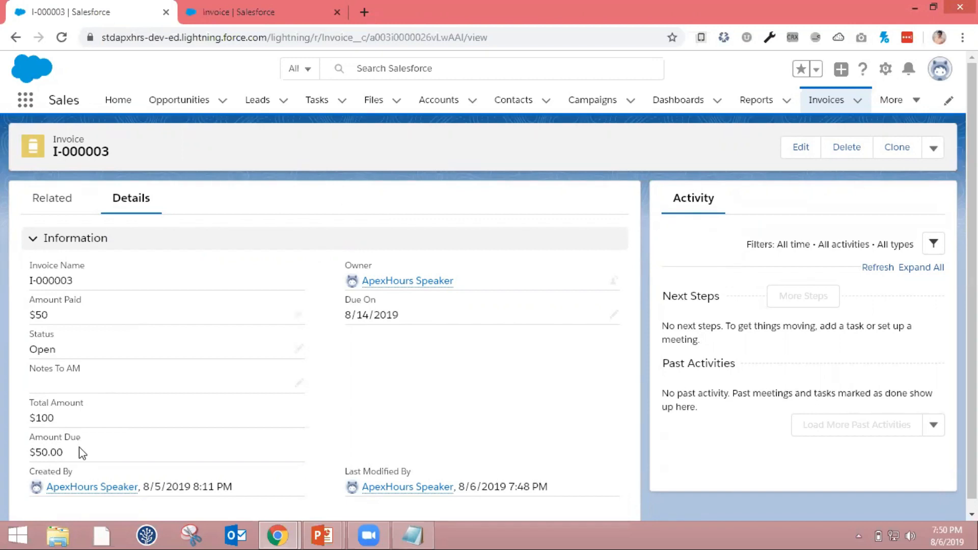
Switch to the PowerPoint mini project slide to read the validation rule requirement, and return to the invoice in Chrome
{"action": "key", "text": "alt+Tab"}
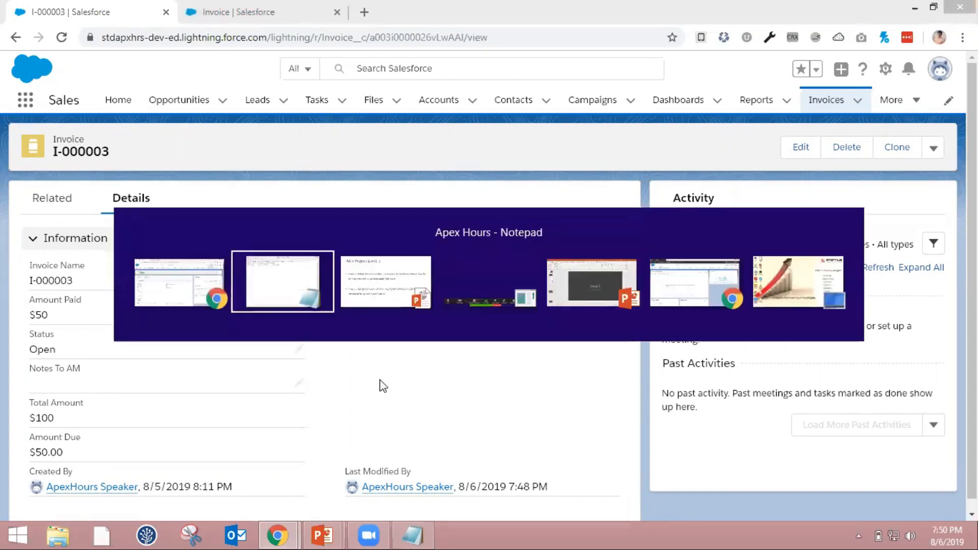
{"action": "key", "text": "alt+Tab"}
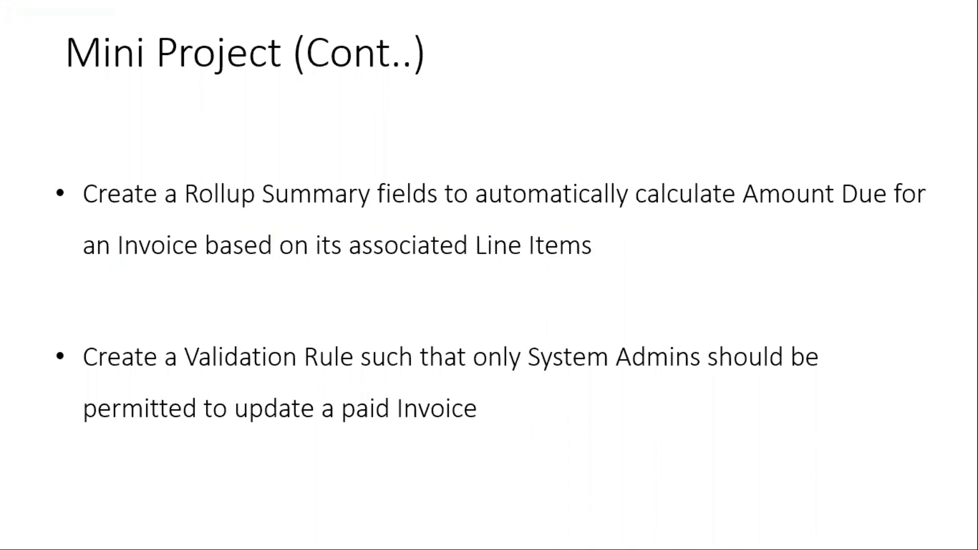
{"action": "key", "text": "alt+Tab"}
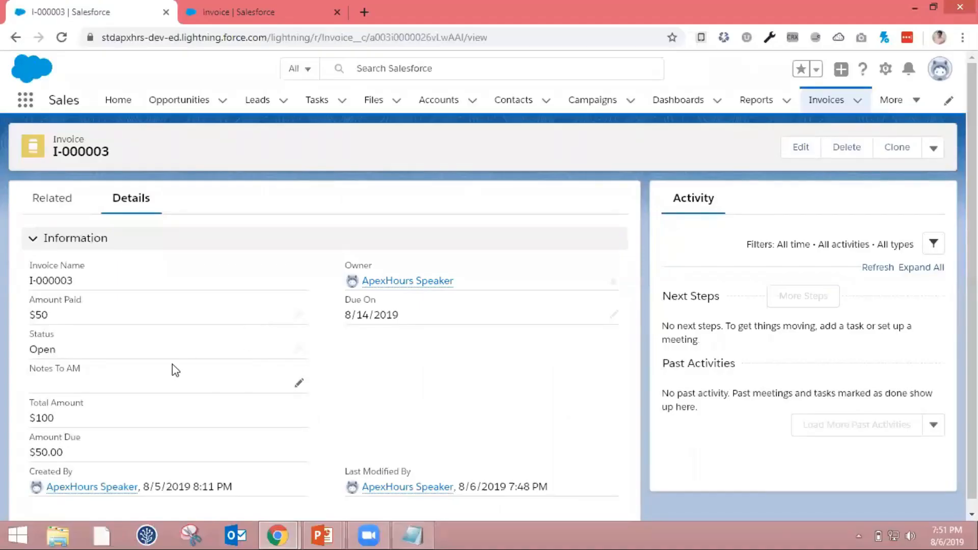
Set the invoice's Status to Paid, save it, and reload the record
{"action": "left_click", "coordinate": [300, 349]}
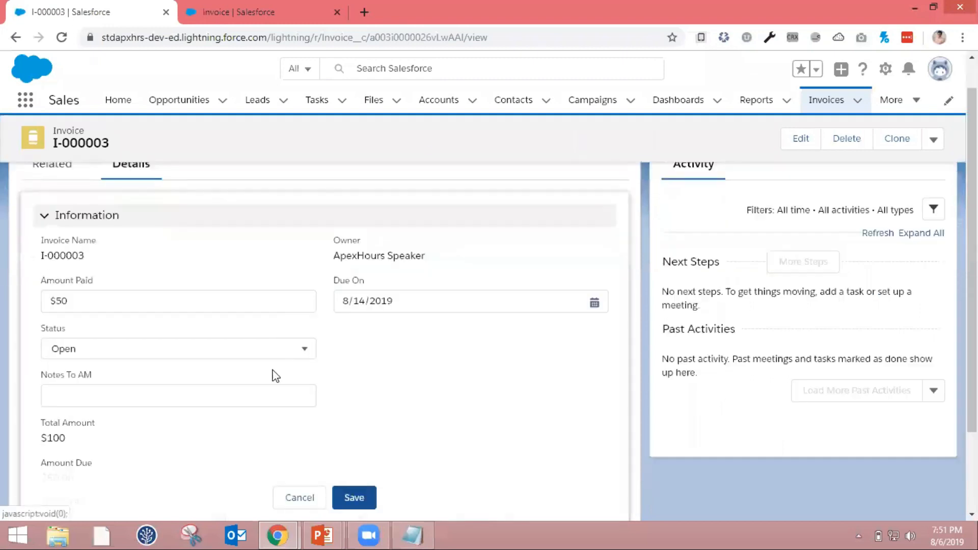
{"action": "left_click", "coordinate": [282, 353]}
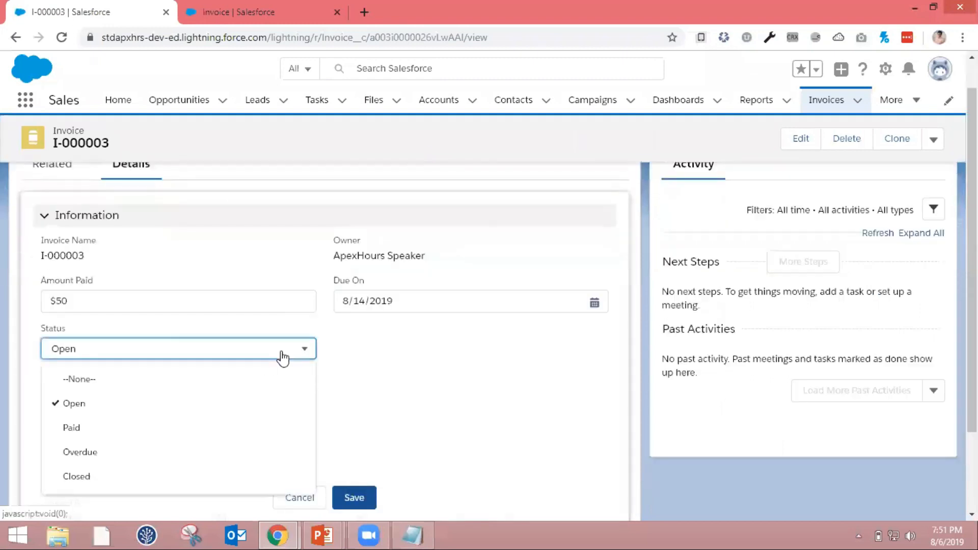
{"action": "left_click", "coordinate": [216, 438]}
{"action": "left_click", "coordinate": [359, 502]}
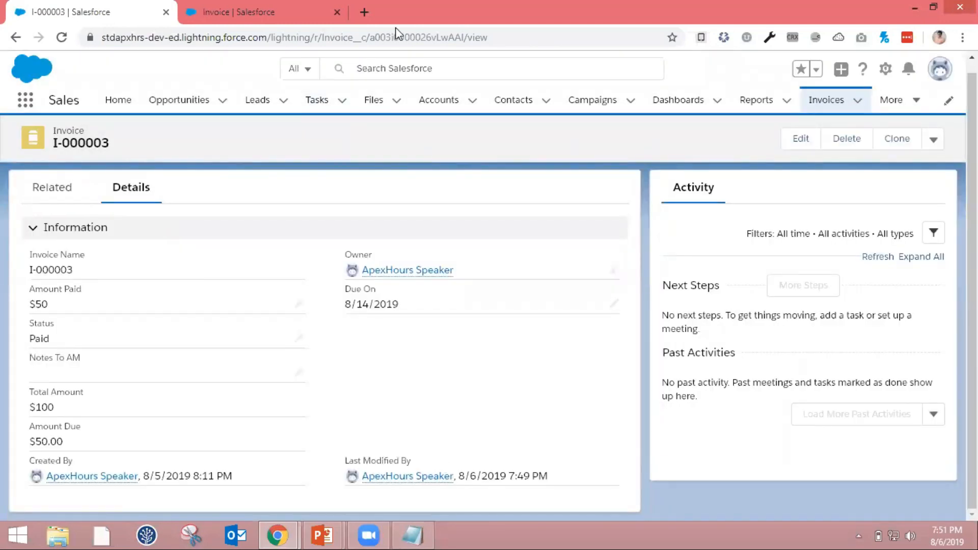
{"action": "left_click", "coordinate": [198, 43]}
{"action": "key", "text": "Return"}
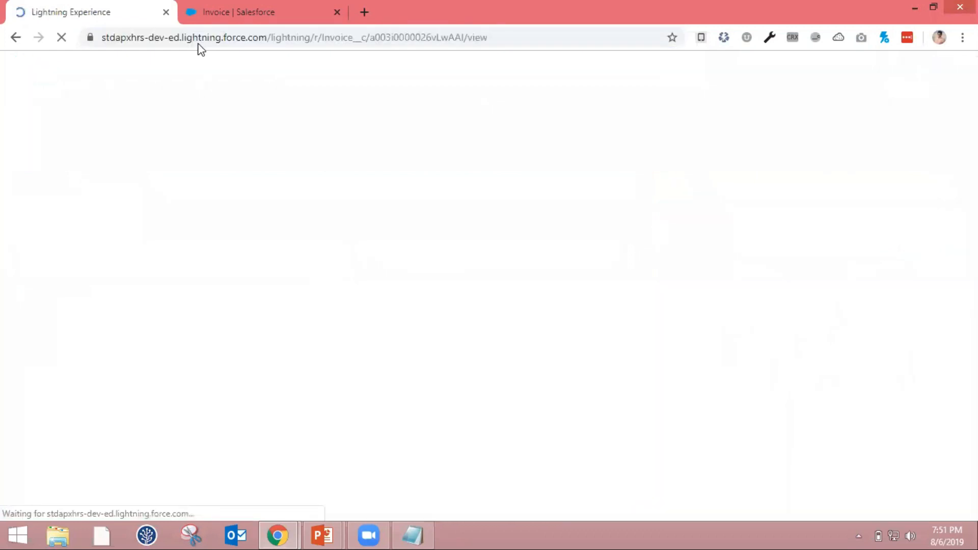
In the Setup browser tab, find the Invoice object in Object Manager and open its validation rules
{"action": "left_click", "coordinate": [201, 12]}
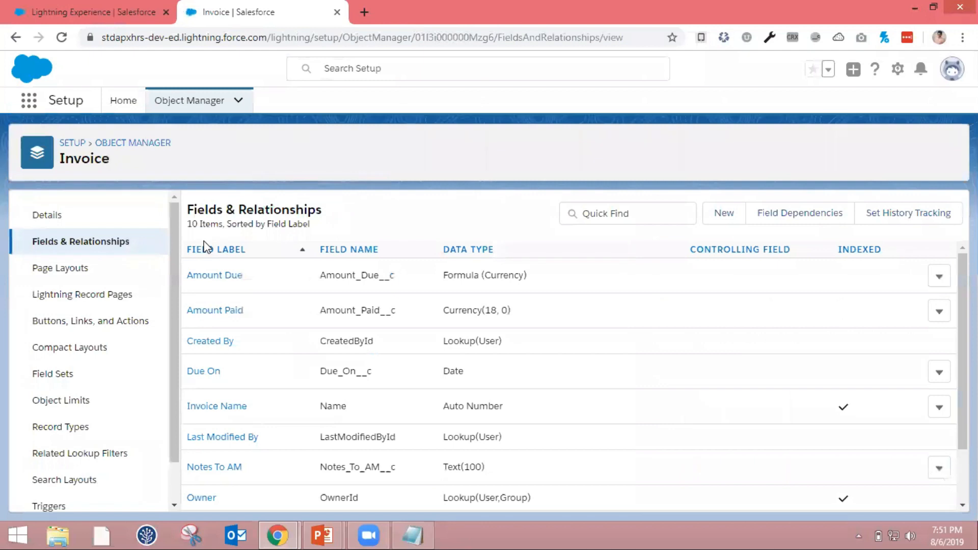
{"action": "left_click", "coordinate": [196, 108]}
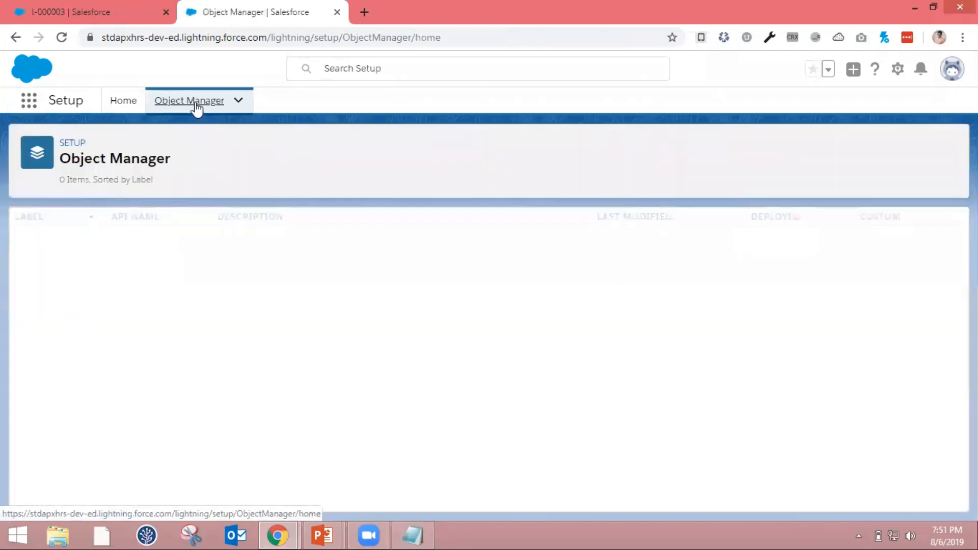
{"action": "left_click", "coordinate": [748, 148]}
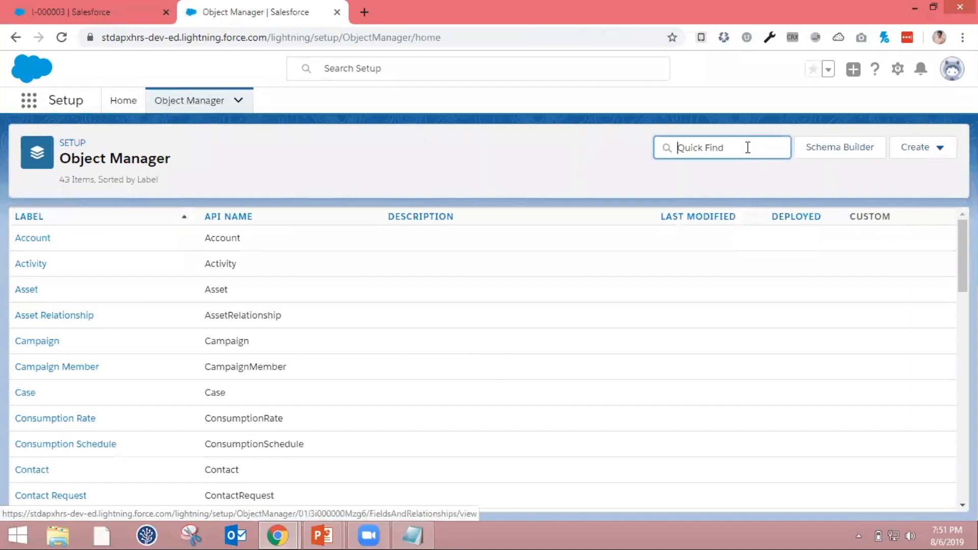
{"action": "type", "text": "invo"}
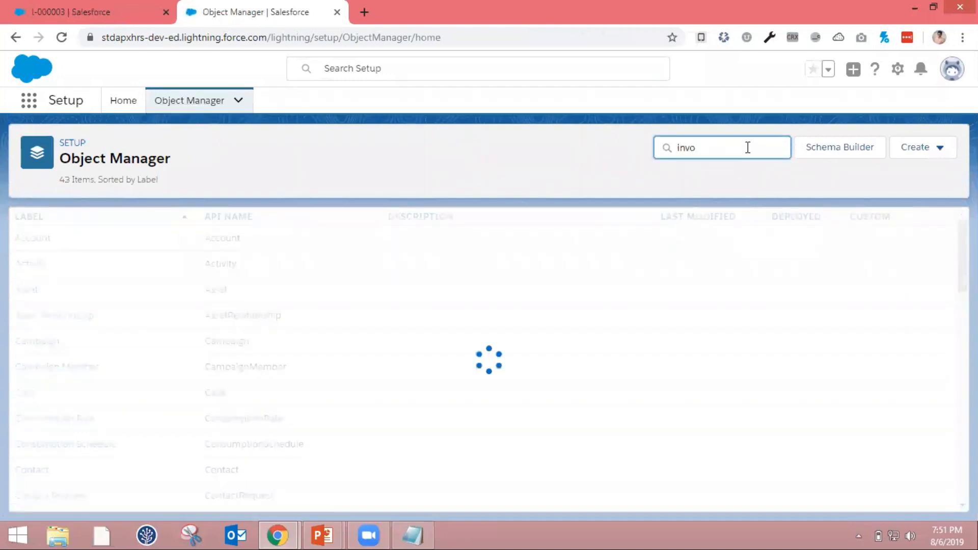
{"action": "left_click", "coordinate": [41, 248]}
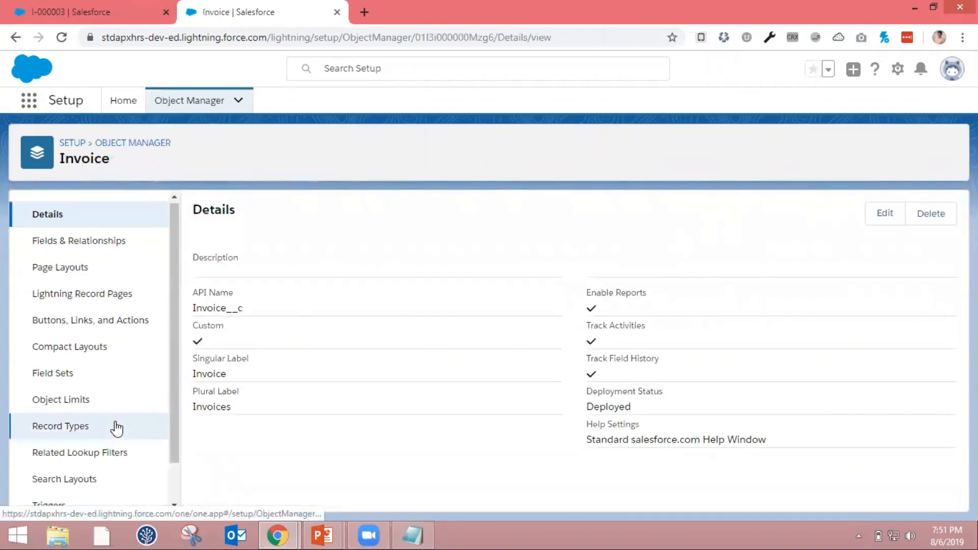
{"action": "scroll", "coordinate": [116, 429], "scroll_direction": "down", "scroll_amount": 1}
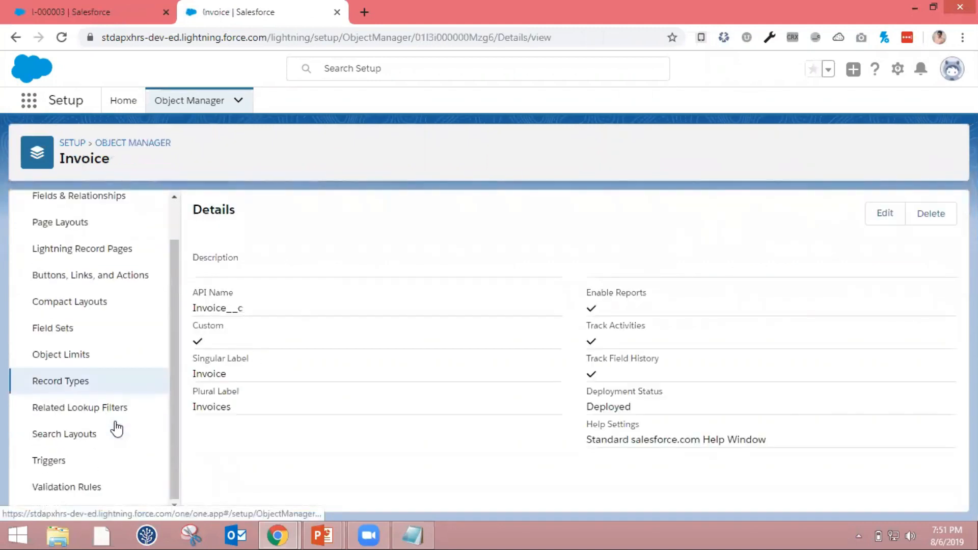
{"action": "left_click", "coordinate": [88, 488]}
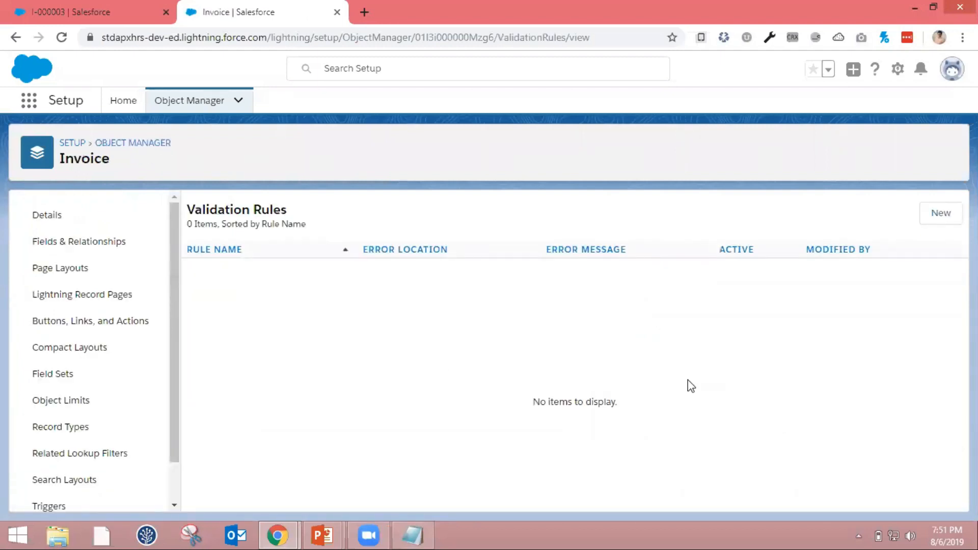
Start a new validation rule on the Invoice object and name it "Paid Invoice Update"
{"action": "left_click", "coordinate": [941, 213]}
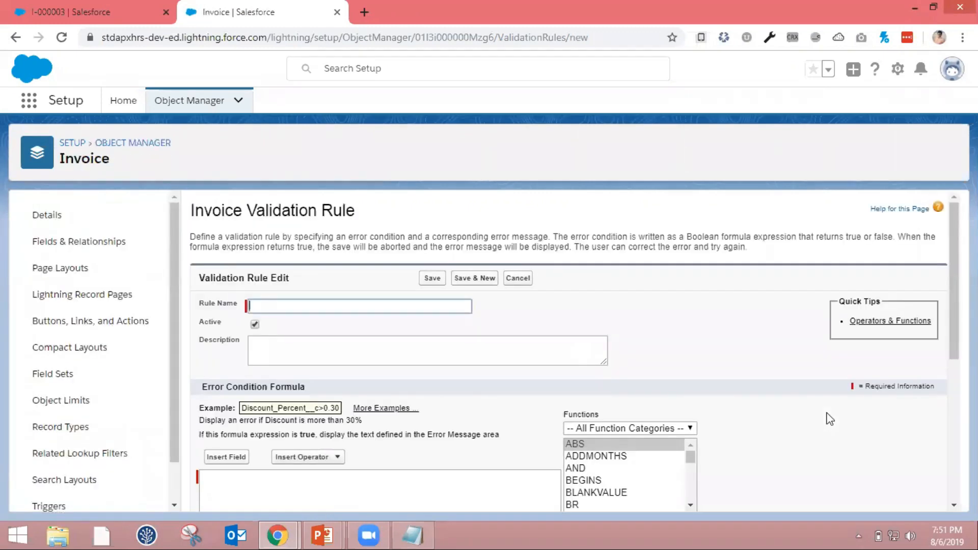
{"action": "left_click", "coordinate": [354, 306]}
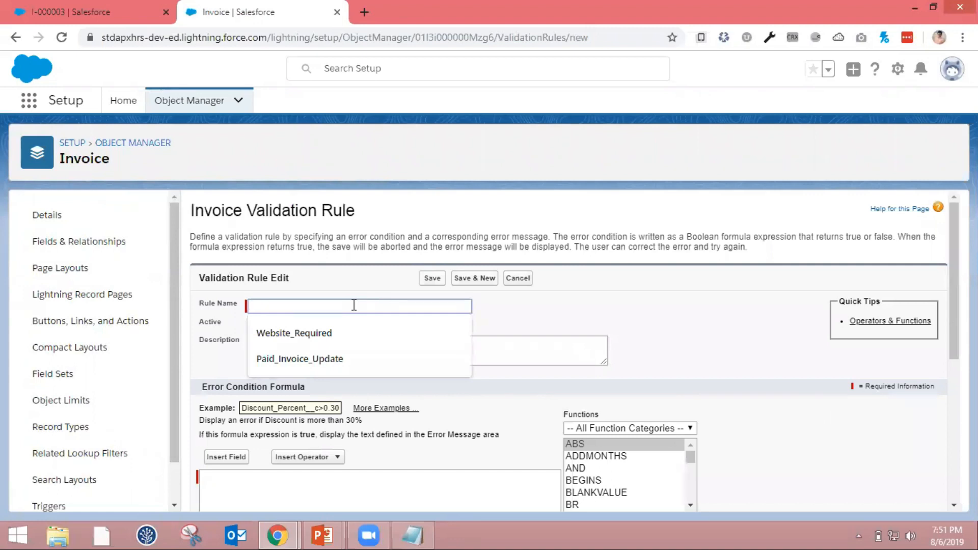
{"action": "left_click", "coordinate": [339, 358]}
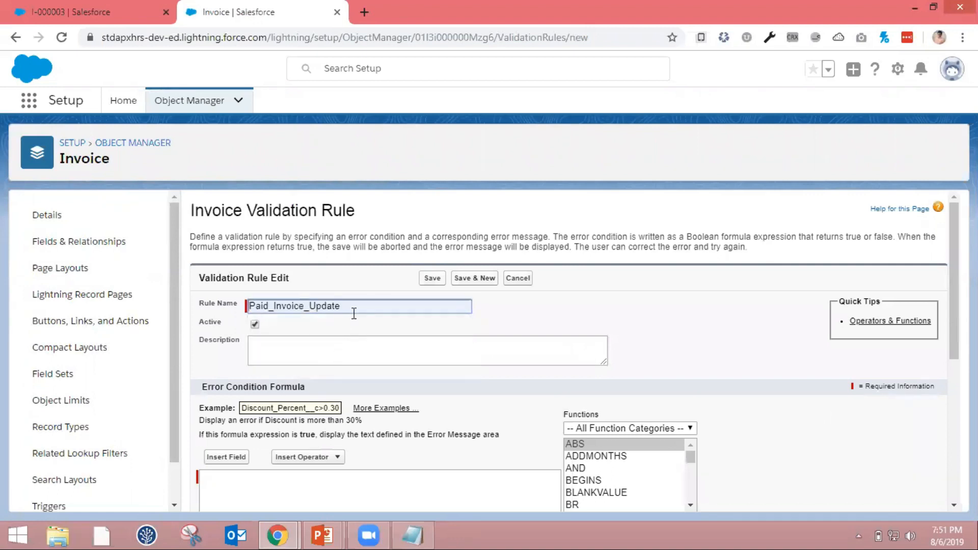
{"action": "left_click", "coordinate": [309, 306]}
{"action": "key", "text": "BackSpace"}
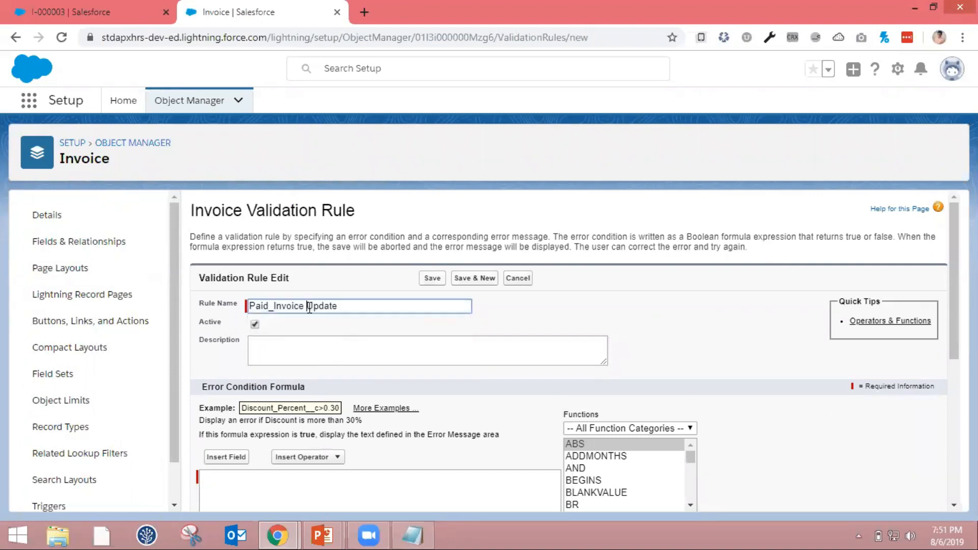
{"action": "key", "text": "Left"}
{"action": "key", "text": "Left"}
{"action": "key", "text": "Left"}
{"action": "key", "text": "Left"}
{"action": "key", "text": "Left"}
{"action": "key", "text": "Left"}
{"action": "key", "text": "Left"}
{"action": "key", "text": "Left"}
{"action": "key", "text": "BackSpace"}
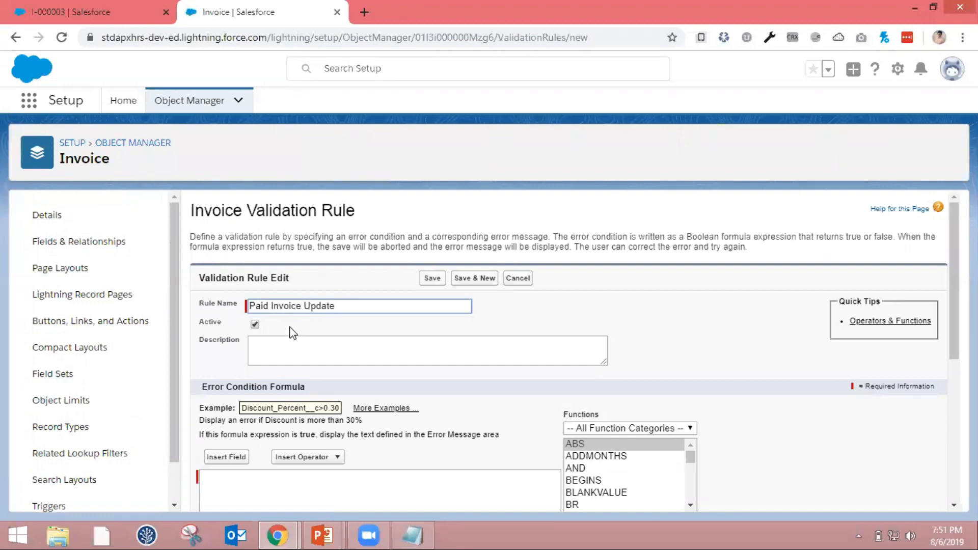
Insert an IF function into the error condition formula and replace its placeholder arguments with a line break before the closing parenthesis
{"action": "scroll", "coordinate": [273, 330], "scroll_direction": "down", "scroll_amount": 2}
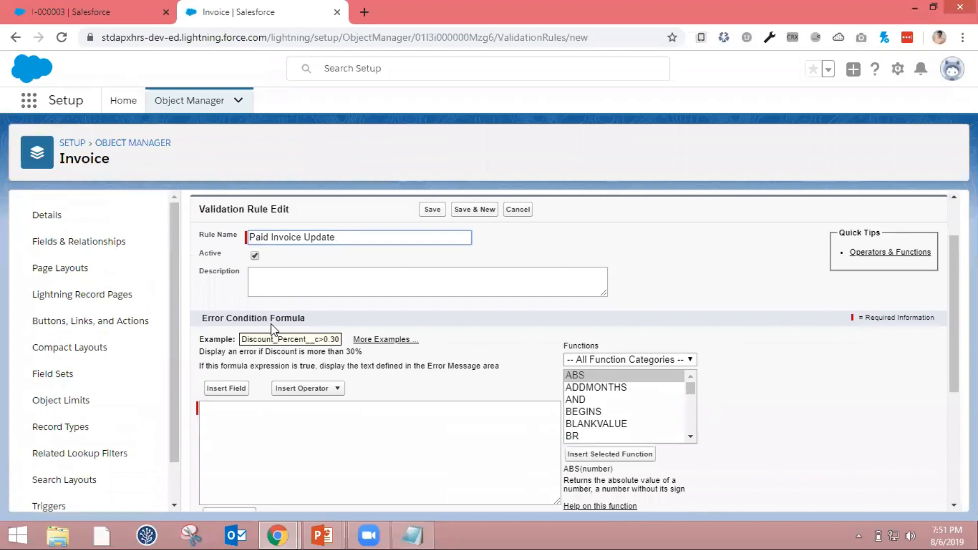
{"action": "scroll", "coordinate": [274, 329], "scroll_direction": "down", "scroll_amount": 1}
{"action": "scroll", "coordinate": [263, 397], "scroll_direction": "down", "scroll_amount": 1}
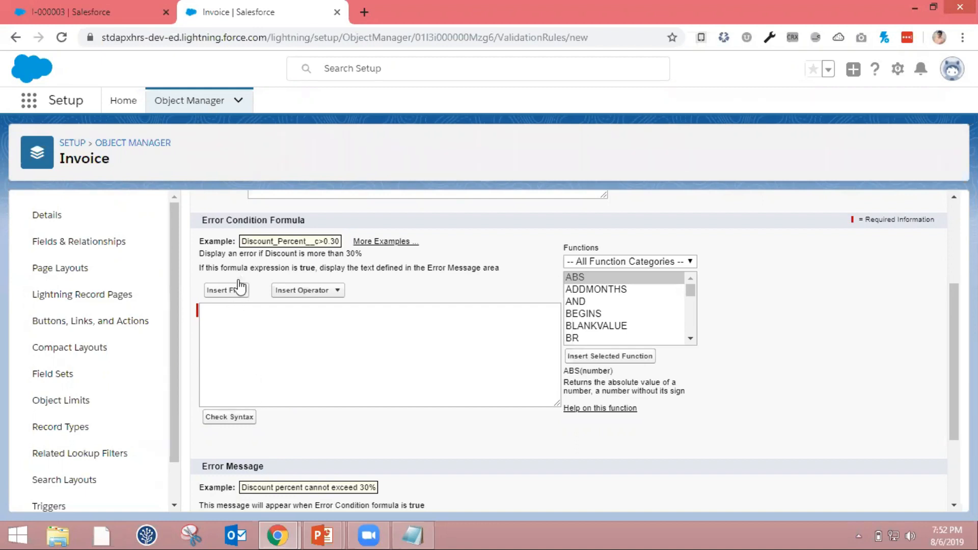
{"action": "left_click", "coordinate": [634, 280]}
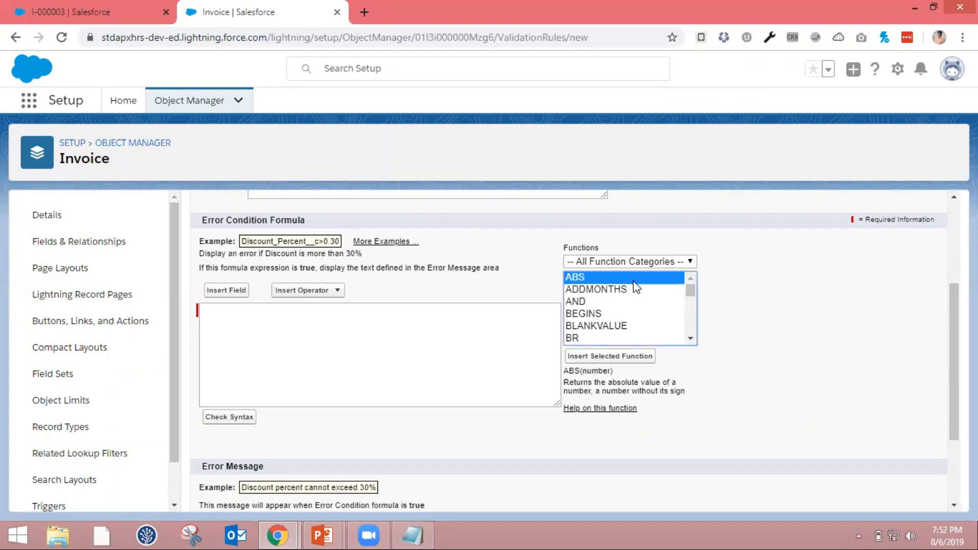
{"action": "key", "text": "i"}
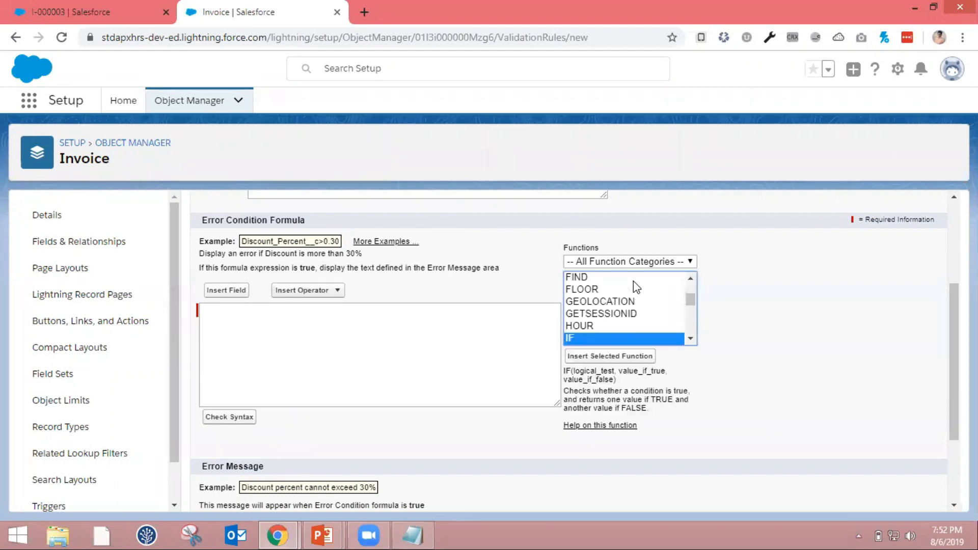
{"action": "left_click", "coordinate": [617, 356]}
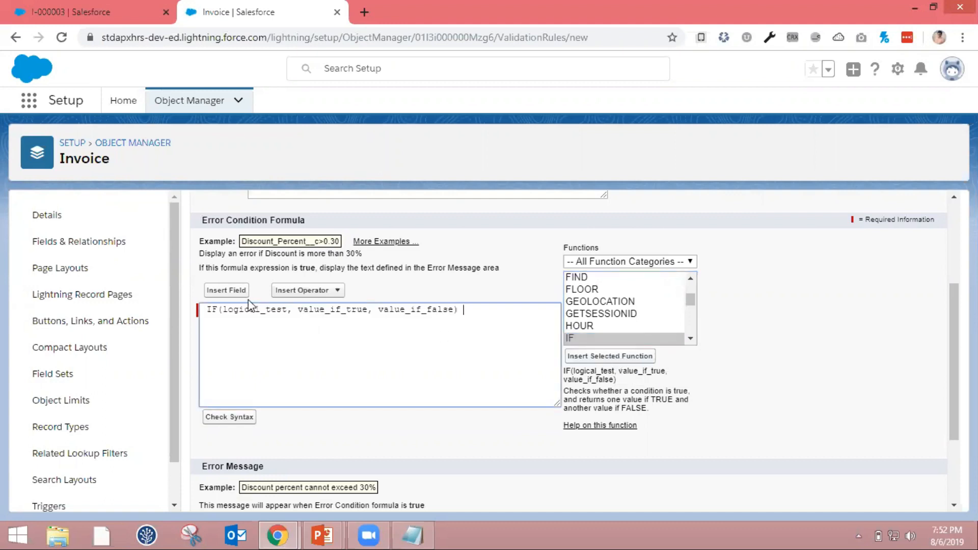
{"action": "left_click_drag", "start_coordinate": [225, 310], "coordinate": [455, 312]}
{"action": "key", "text": "Return"}
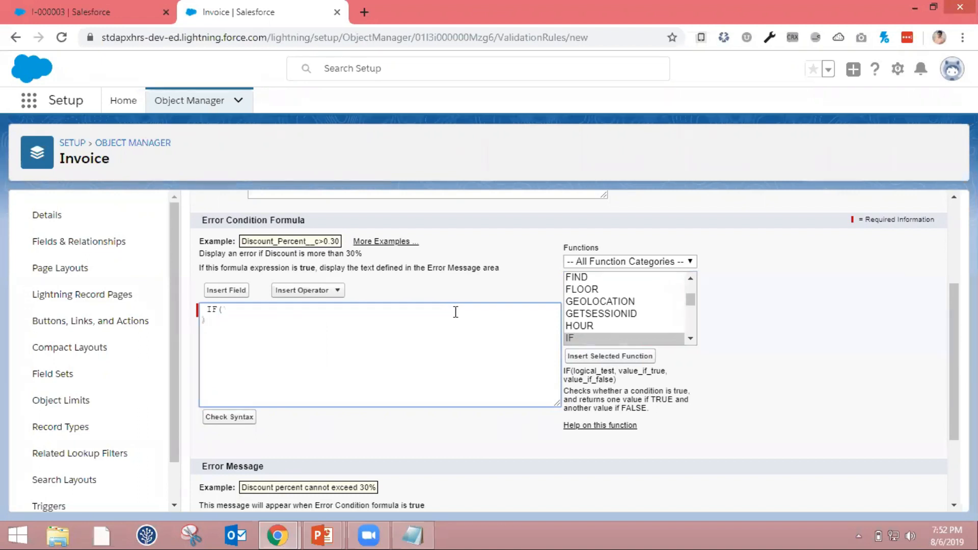
{"action": "key", "text": "Tab"}
{"action": "scroll", "coordinate": [454, 316], "scroll_direction": "up", "scroll_amount": 2}
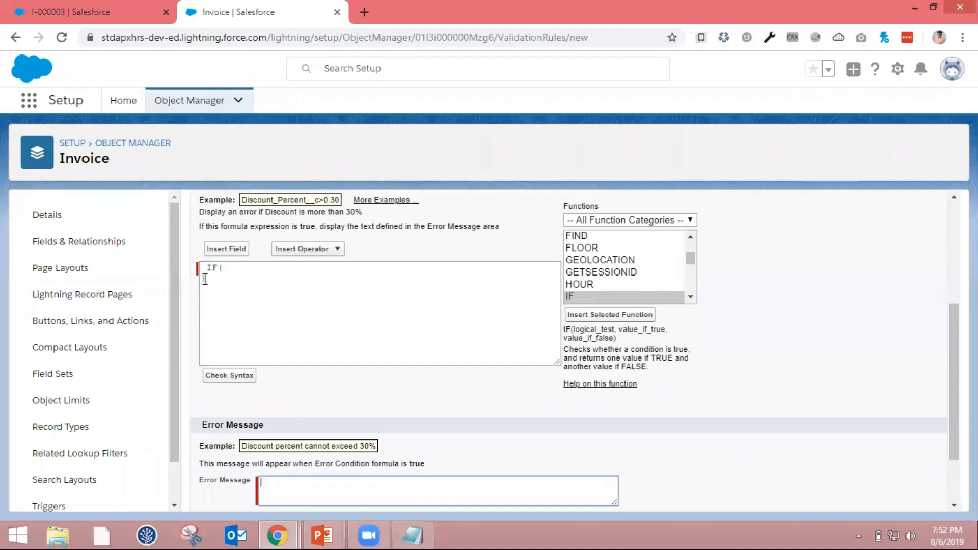
Indent the IF function's closing parenthesis on its own line and add an empty line inside the function
{"action": "scroll", "coordinate": [204, 235], "scroll_direction": "down", "scroll_amount": 2}
{"action": "left_click", "coordinate": [205, 198]}
{"action": "type", "text": ")"}
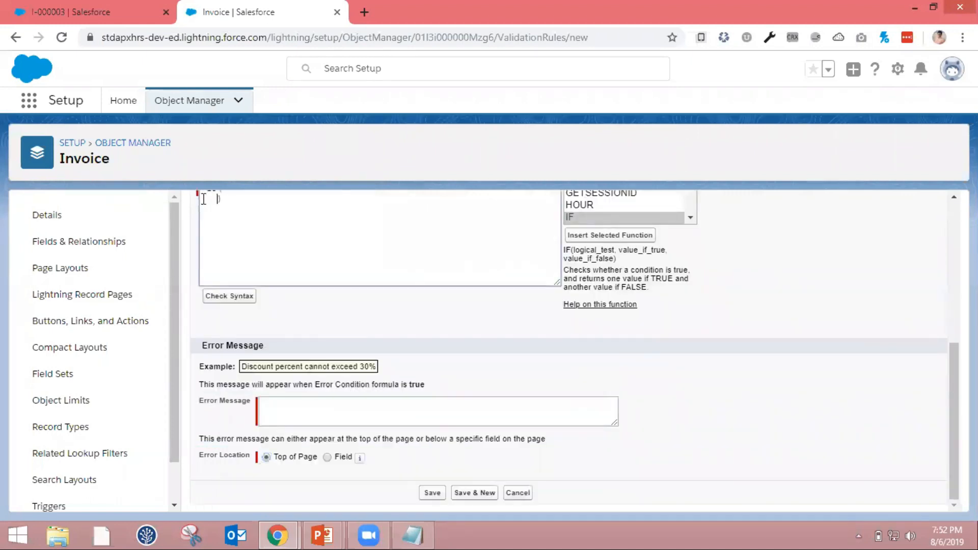
{"action": "scroll", "coordinate": [329, 277], "scroll_direction": "up", "scroll_amount": 2}
{"action": "left_click", "coordinate": [302, 280]}
{"action": "key", "text": "Return"}
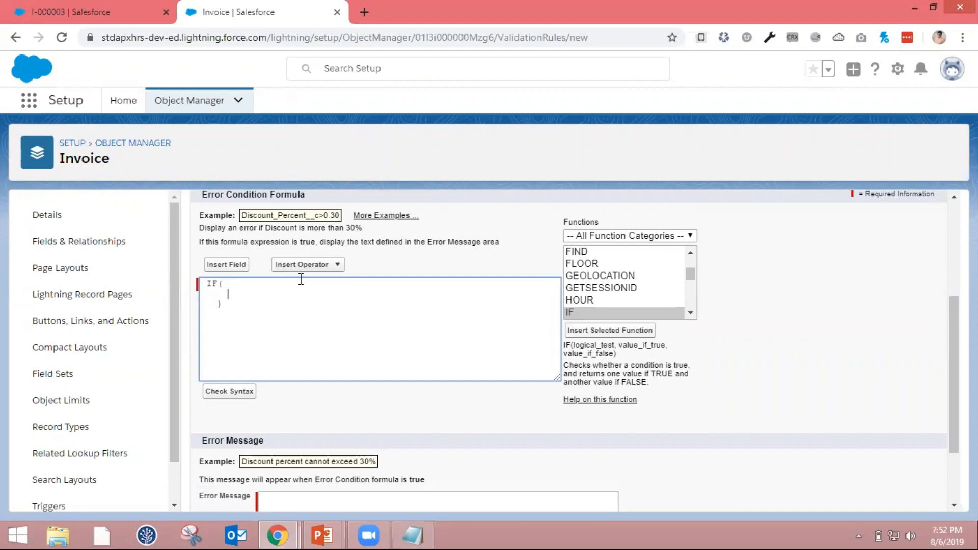
Insert an AND function inside the IF function and delete its placeholder arguments
{"action": "left_click", "coordinate": [638, 268]}
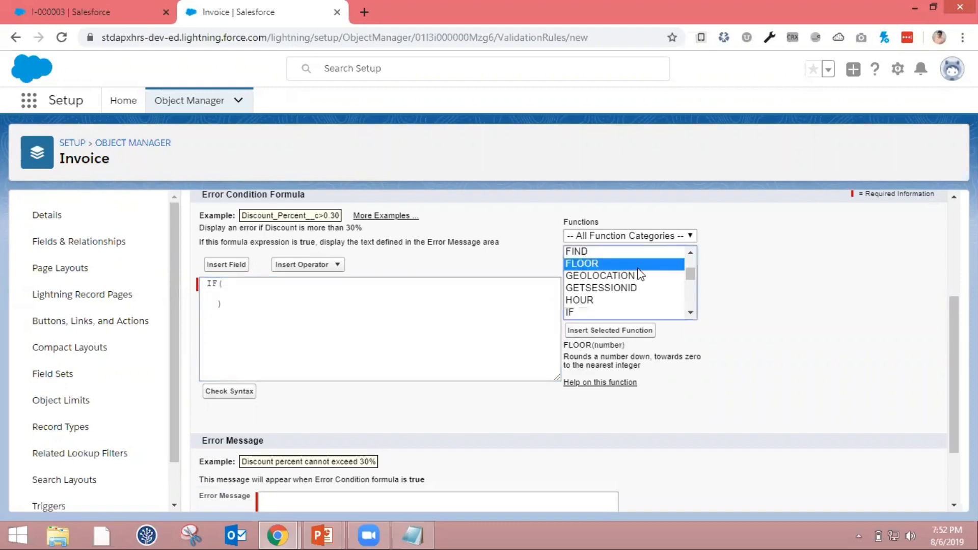
{"action": "scroll", "coordinate": [639, 274], "scroll_direction": "up", "scroll_amount": 5}
{"action": "left_click", "coordinate": [640, 275]}
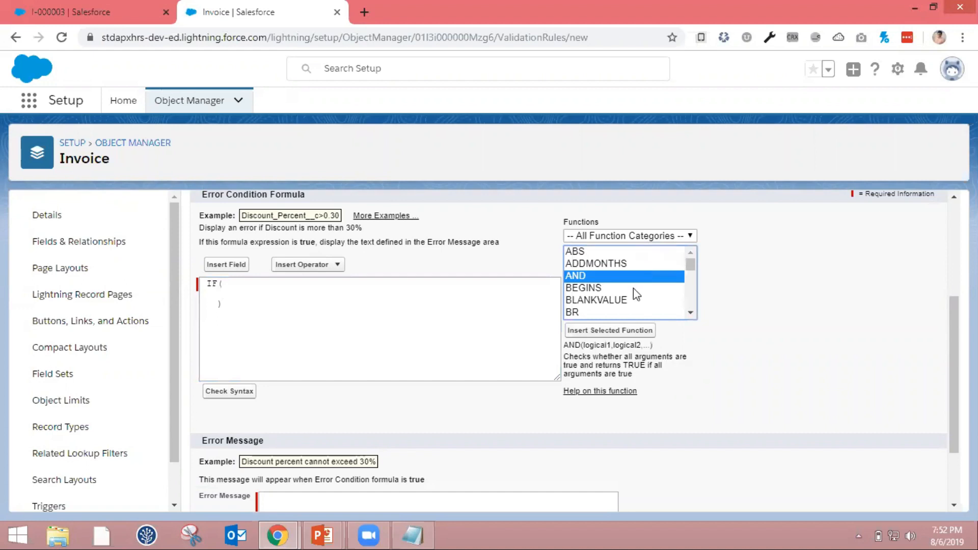
{"action": "left_click", "coordinate": [628, 330]}
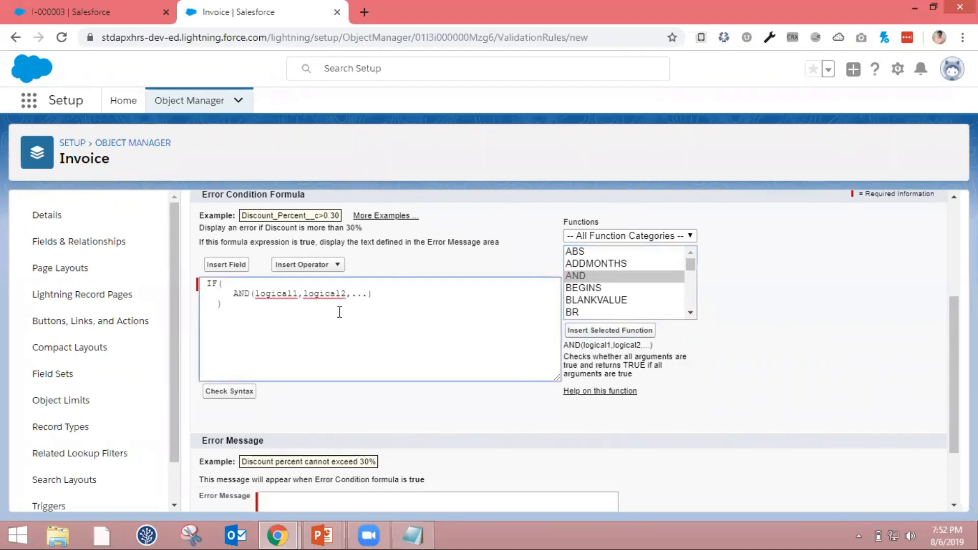
{"action": "key", "text": "BackSpace"}
{"action": "key", "text": "BackSpace"}
{"action": "key", "text": "BackSpace"}
{"action": "key", "text": "BackSpace"}
{"action": "key", "text": "BackSpace"}
{"action": "key", "text": "BackSpace"}
{"action": "key", "text": "BackSpace"}
{"action": "key", "text": "BackSpace"}
{"action": "key", "text": "BackSpace"}
{"action": "key", "text": "BackSpace"}
{"action": "key", "text": "BackSpace"}
{"action": "key", "text": "BackSpace"}
{"action": "key", "text": "BackSpace"}
{"action": "key", "text": "BackSpace"}
{"action": "key", "text": "BackSpace"}
{"action": "key", "text": "BackSpace"}
{"action": "key", "text": "BackSpace"}
{"action": "key", "text": "BackSpace"}
{"action": "key", "text": "BackSpace"}
{"action": "key", "text": "BackSpace"}
{"action": "key", "text": "BackSpace"}
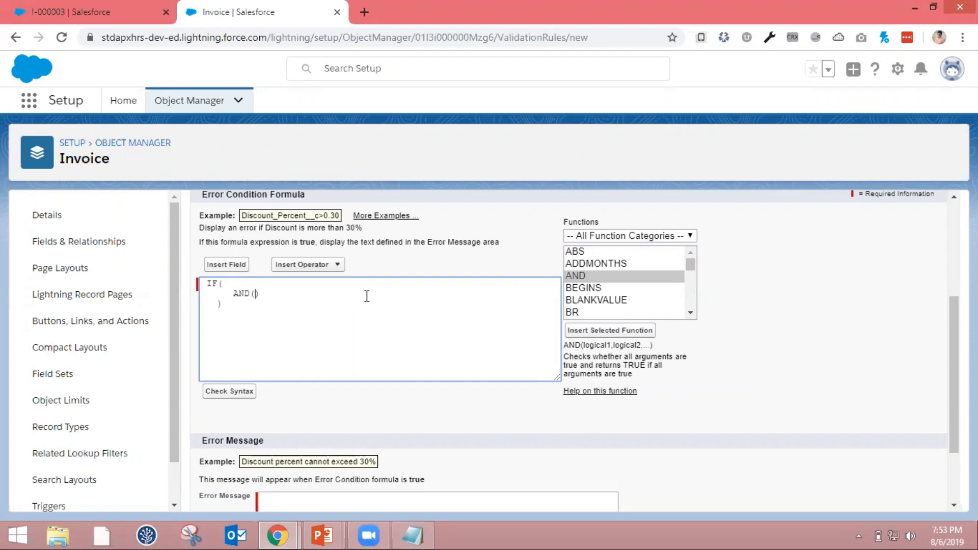
Spread the AND function's parentheses over separate lines and insert the invoice's Status field between them
{"action": "key", "text": "Return"}
{"action": "left_click", "coordinate": [366, 297]}
{"action": "key", "text": "Return"}
{"action": "left_click", "coordinate": [226, 266]}
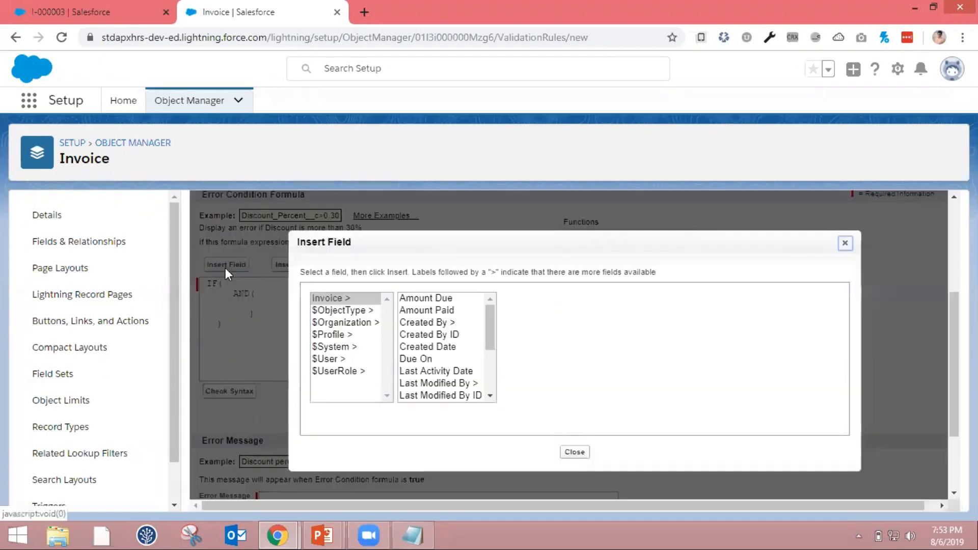
{"action": "left_click", "coordinate": [365, 298]}
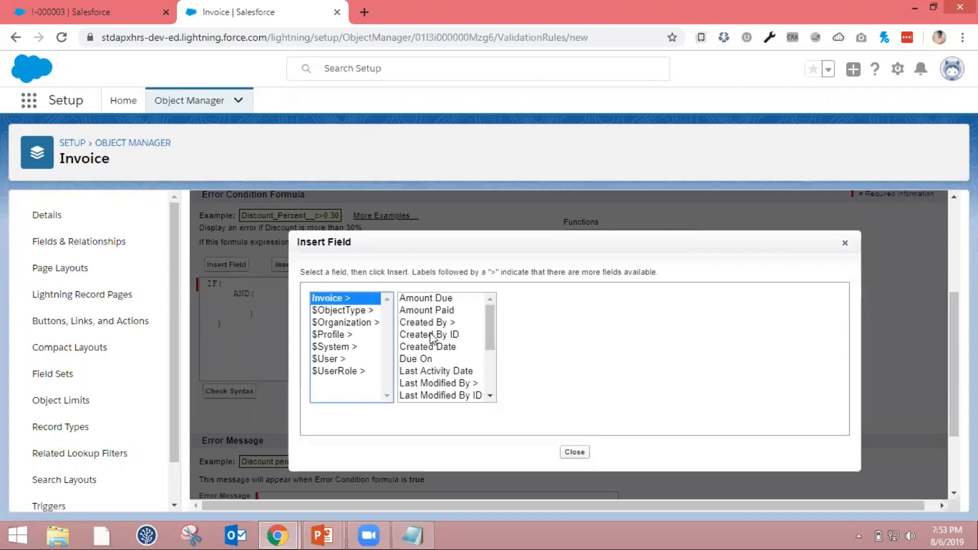
{"action": "left_click", "coordinate": [441, 360]}
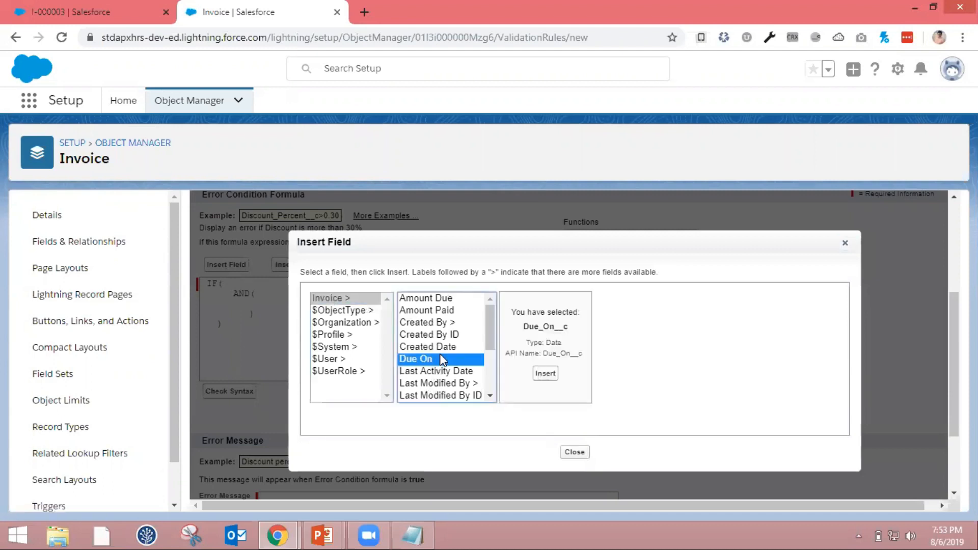
{"action": "key", "text": "s"}
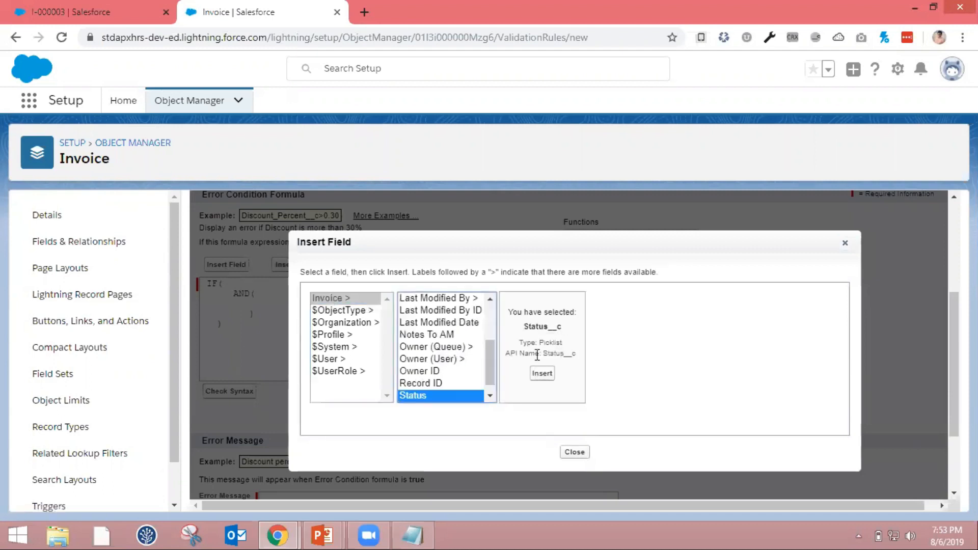
{"action": "left_click", "coordinate": [545, 374]}
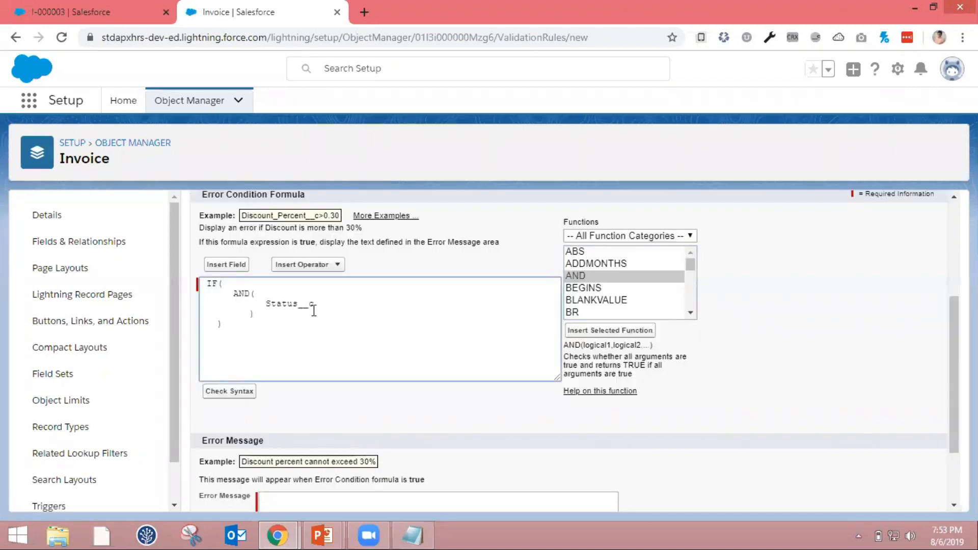
Insert a TEXT function directly in front of Status__c in the formula
{"action": "left_click", "coordinate": [601, 273]}
{"action": "key", "text": "t"}
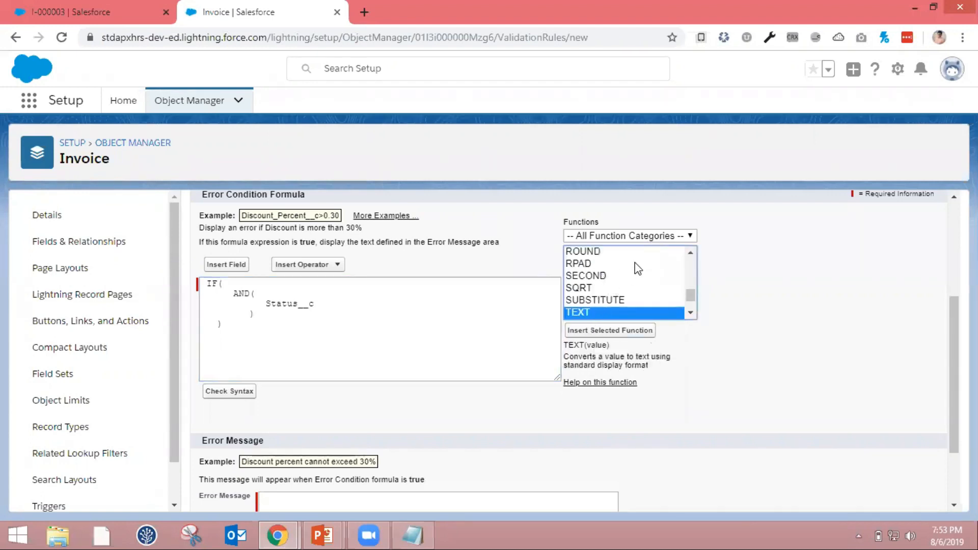
{"action": "key", "text": "v"}
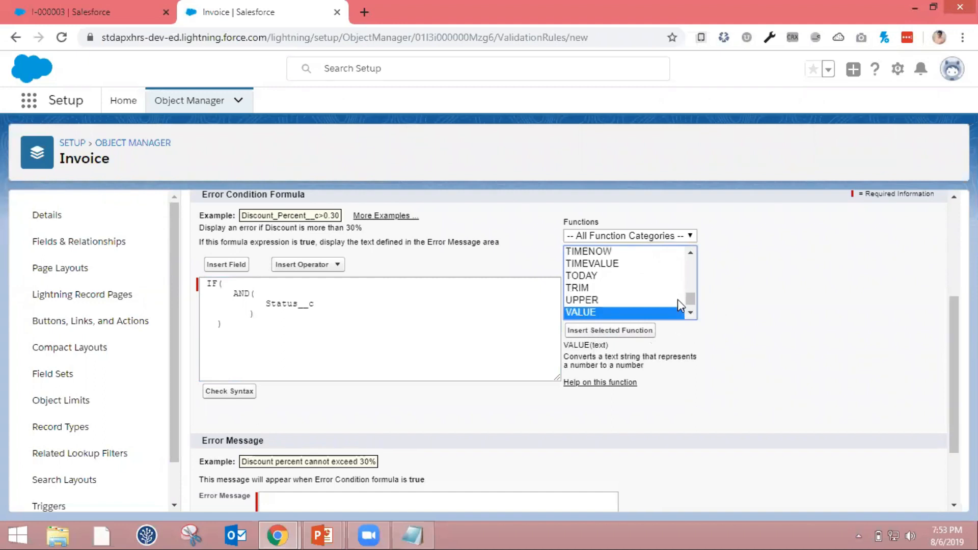
{"action": "left_click", "coordinate": [610, 275]}
{"action": "key", "text": "Down"}
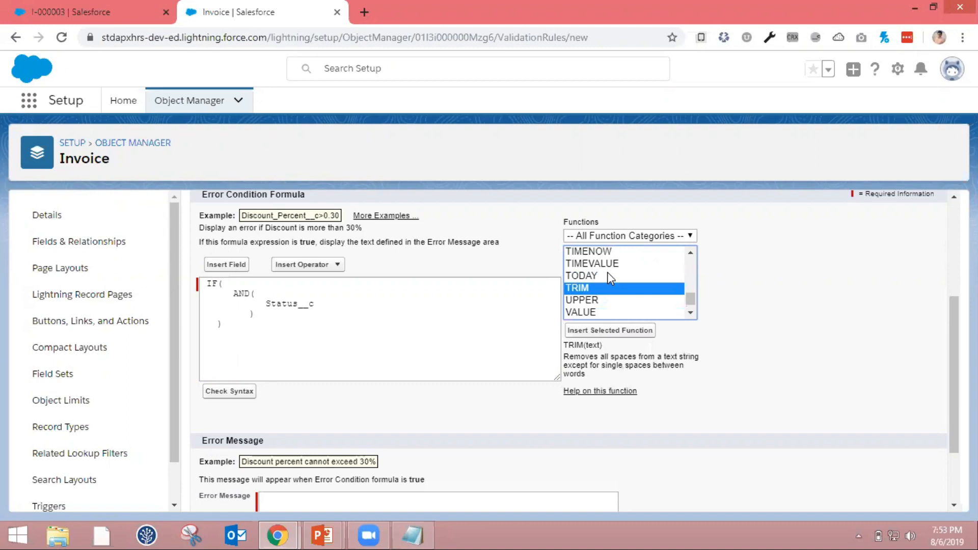
{"action": "key", "text": "t"}
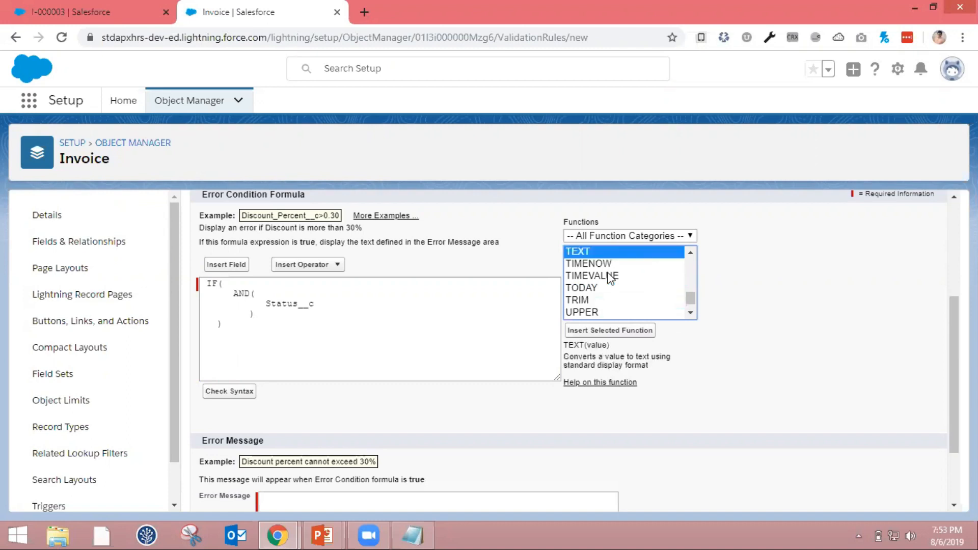
{"action": "left_click", "coordinate": [271, 304]}
{"action": "left_click", "coordinate": [632, 249]}
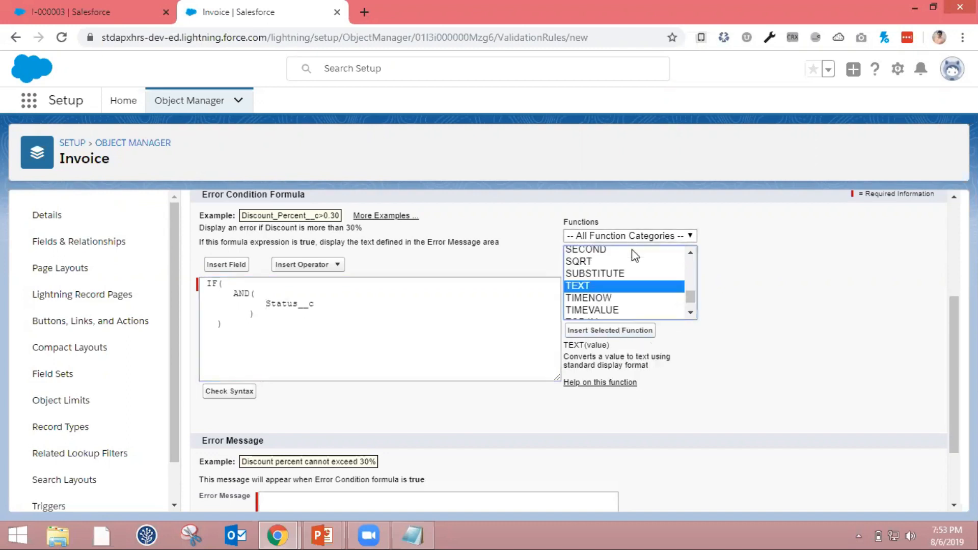
{"action": "left_click", "coordinate": [627, 331]}
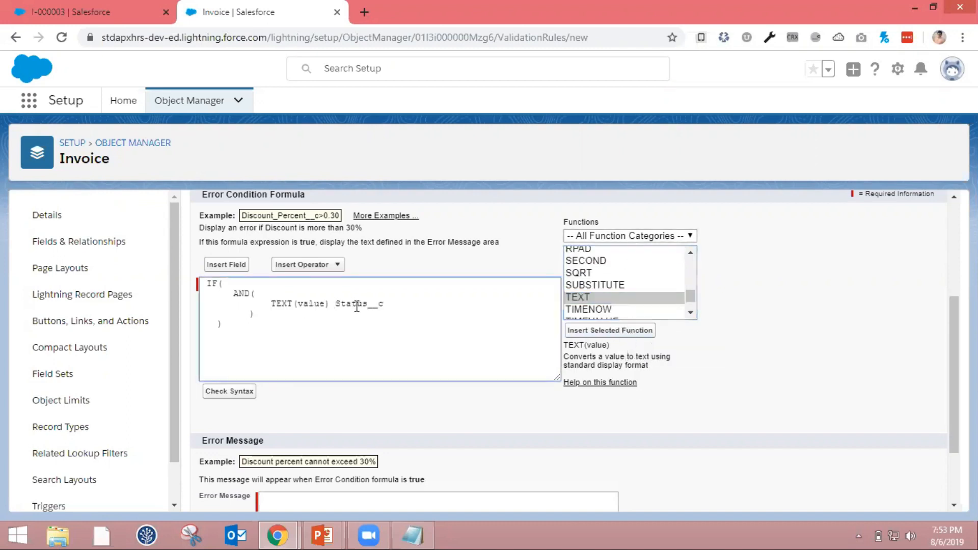
Move Status__c into the TEXT function in place of its value placeholder
{"action": "double_click", "coordinate": [356, 305]}
{"action": "key", "text": "ctrl+x"}
{"action": "double_click", "coordinate": [321, 304]}
{"action": "key", "text": "ctrl+v"}
{"action": "key", "text": "BackSpace"}
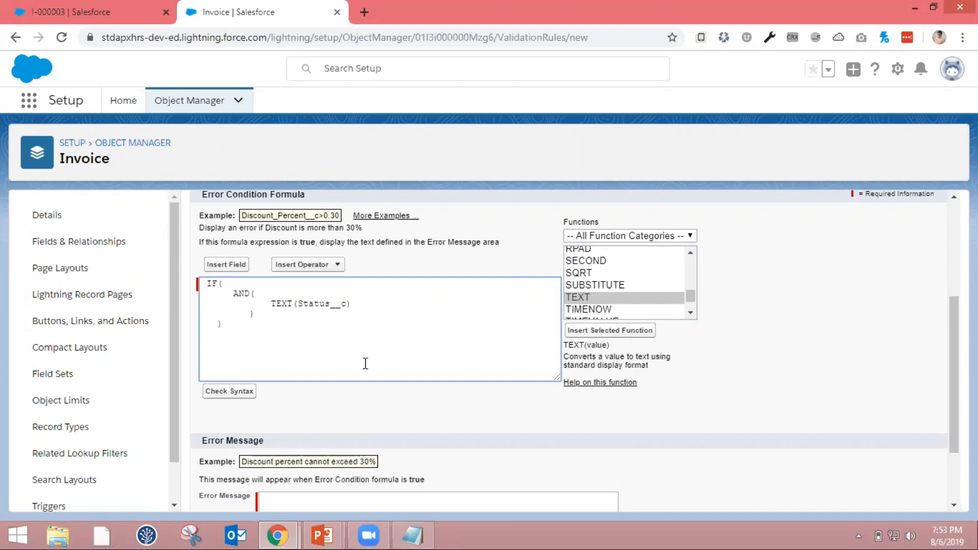
Insert a LOWER function directly in front of TEXT(Status__c)
{"action": "left_click", "coordinate": [337, 265]}
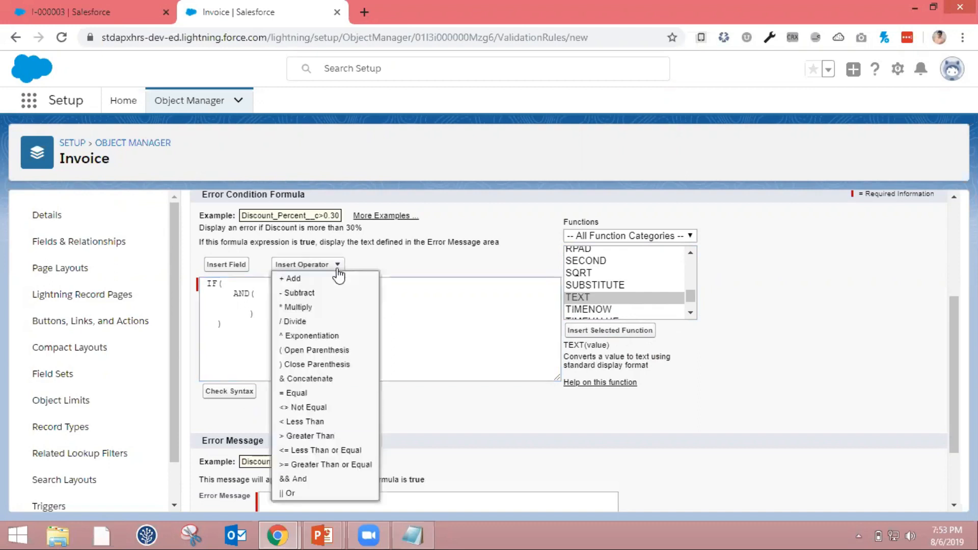
{"action": "left_click", "coordinate": [270, 304]}
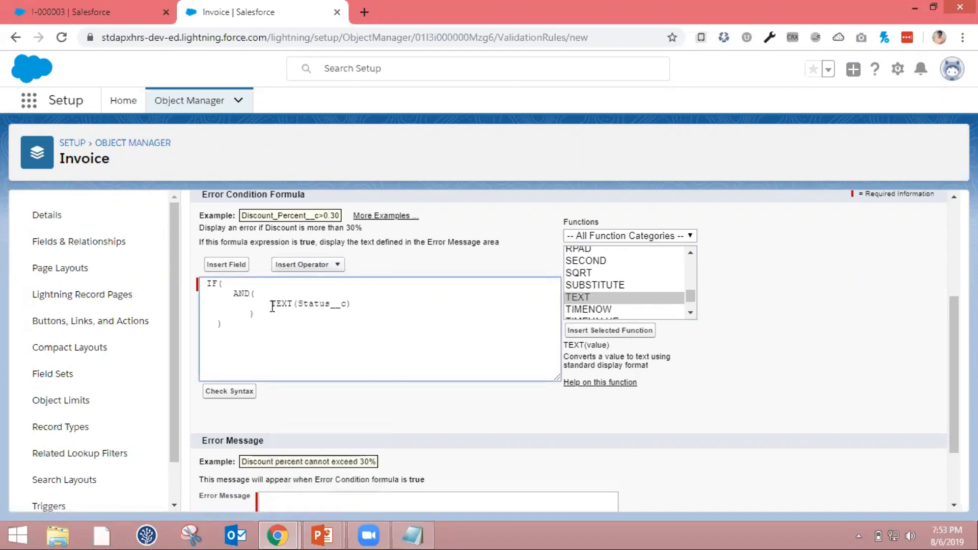
{"action": "left_click", "coordinate": [646, 273]}
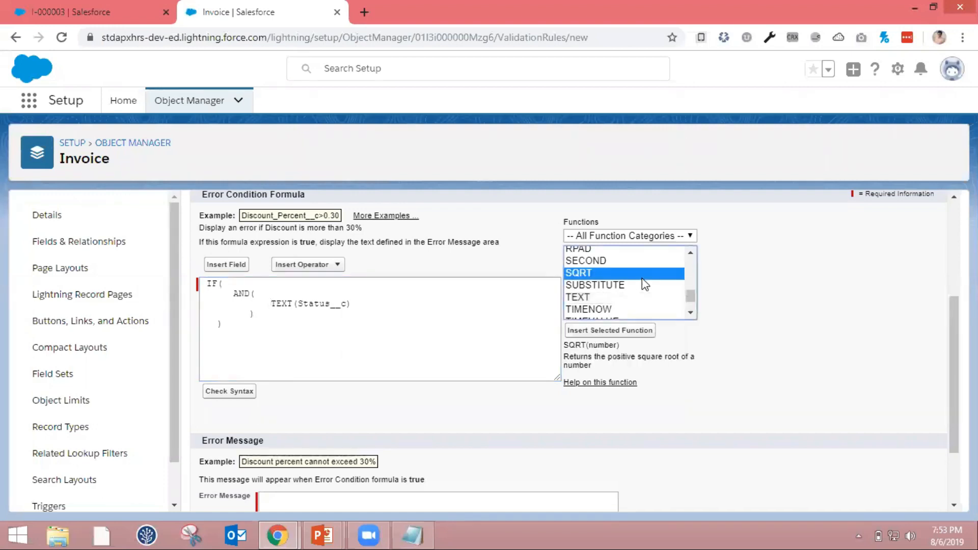
{"action": "scroll", "coordinate": [643, 279], "scroll_direction": "up", "scroll_amount": 5}
{"action": "left_click", "coordinate": [642, 286]}
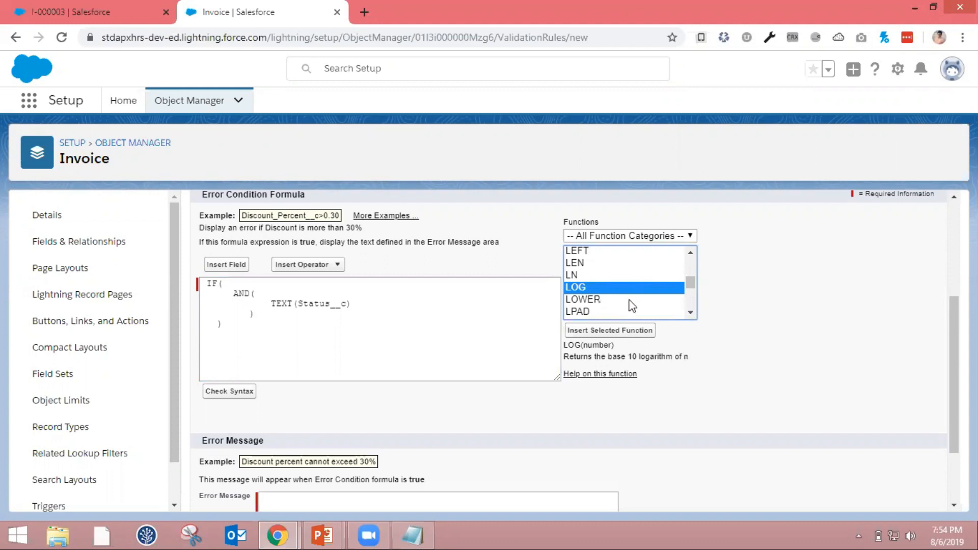
{"action": "left_click", "coordinate": [630, 301]}
{"action": "left_click", "coordinate": [628, 332]}
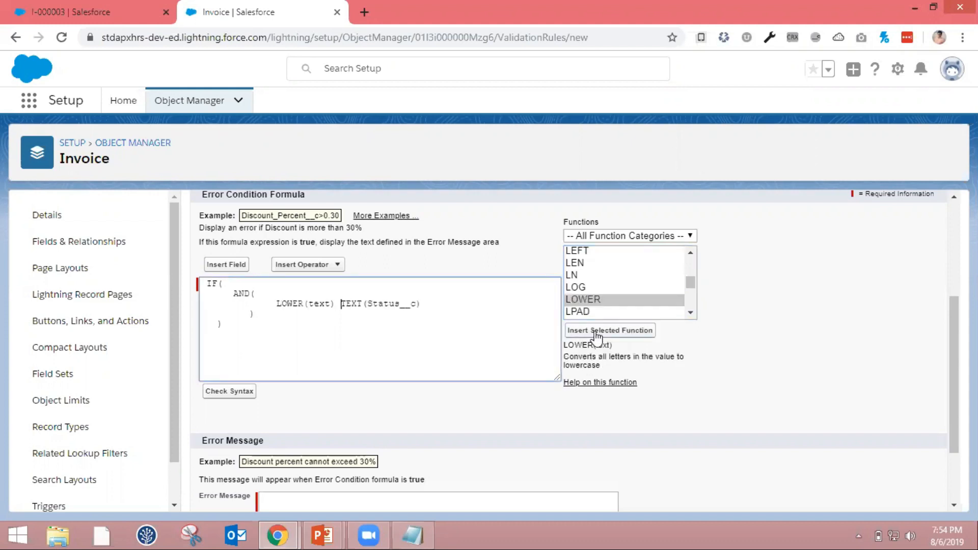
Move the TEXT(Status__c) expression into the LOWER function, replacing its text placeholder
{"action": "left_click_drag", "start_coordinate": [341, 303], "coordinate": [417, 301]}
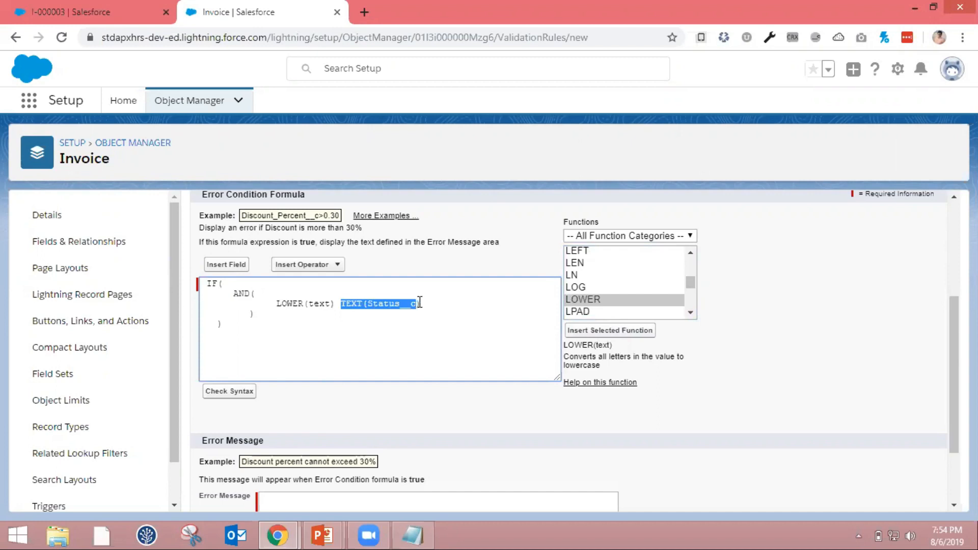
{"action": "key", "text": "BackSpace"}
{"action": "double_click", "coordinate": [321, 304]}
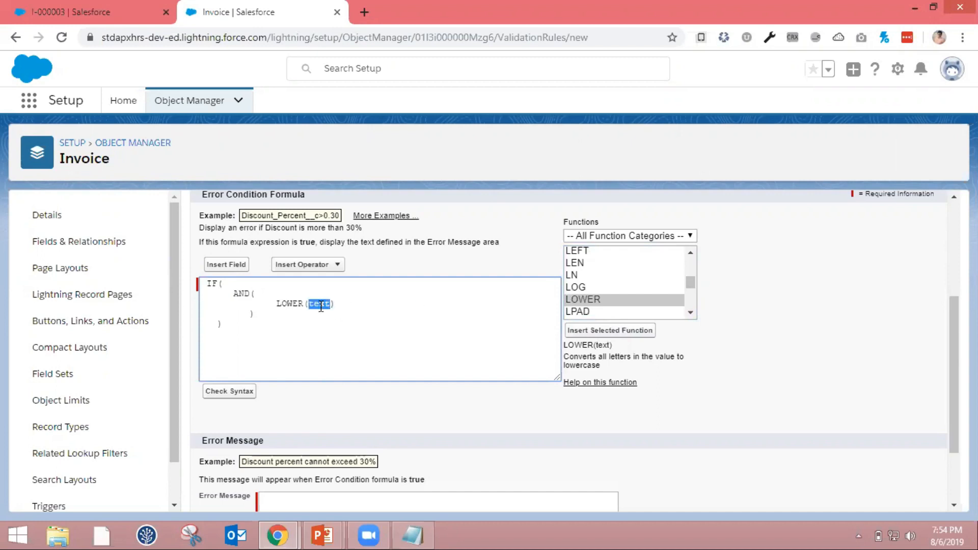
{"action": "key", "text": "ctrl+v"}
Compare the lowercased status with = 'paid', followed by a comma and a new line for the second condition
{"action": "left_click", "coordinate": [337, 264]}
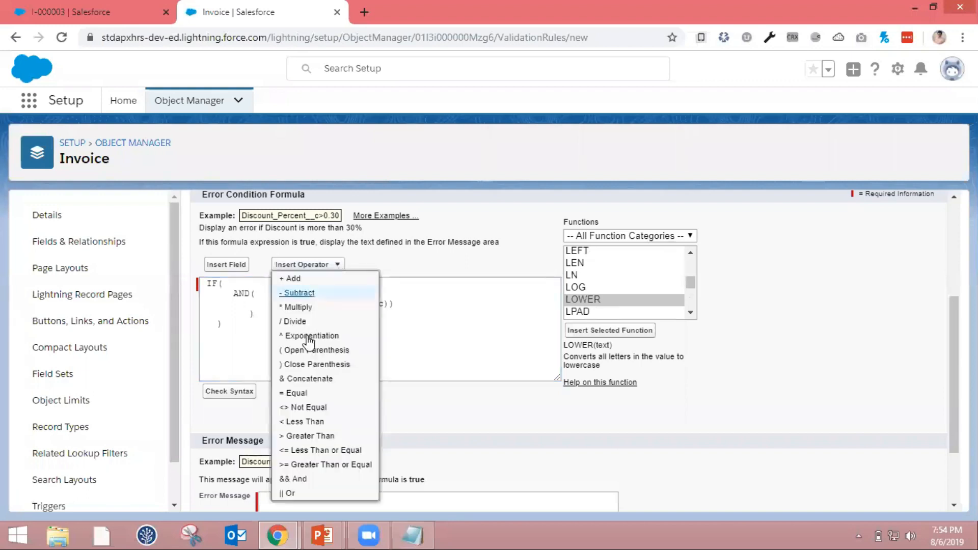
{"action": "left_click", "coordinate": [302, 395]}
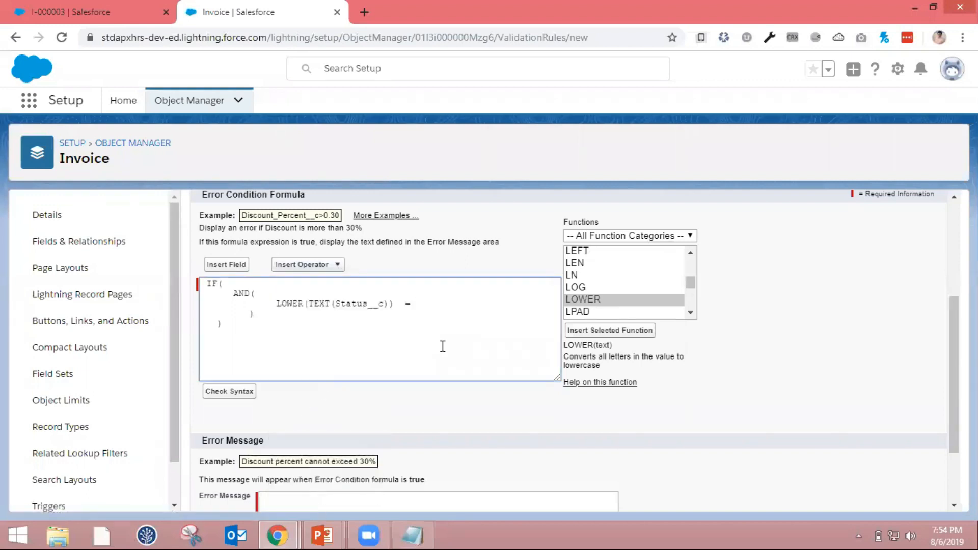
{"action": "type", "text": "'paid',"}
{"action": "key", "text": "Return"}
Insert the $Profile.Name field as the AND function's second condition
{"action": "left_click", "coordinate": [242, 264]}
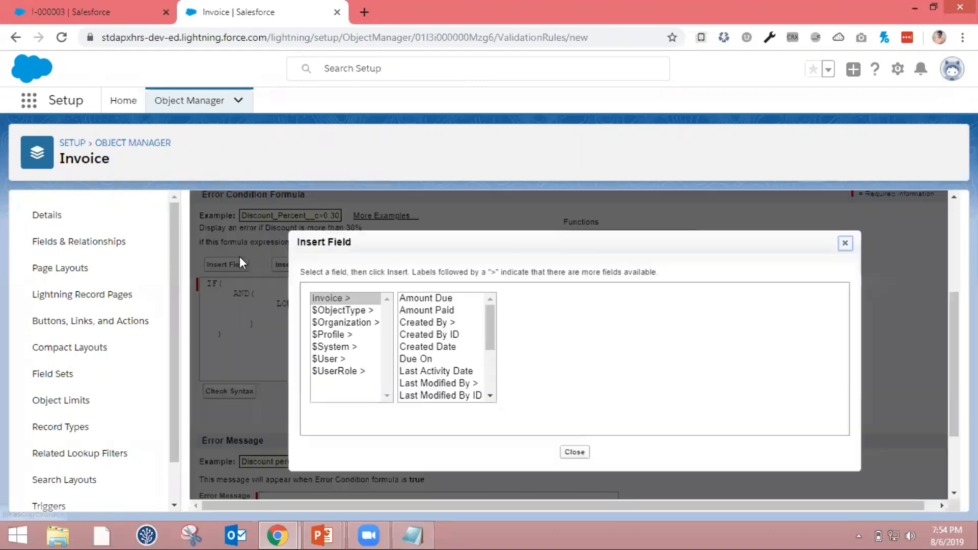
{"action": "left_click", "coordinate": [341, 348]}
{"action": "left_click", "coordinate": [341, 336]}
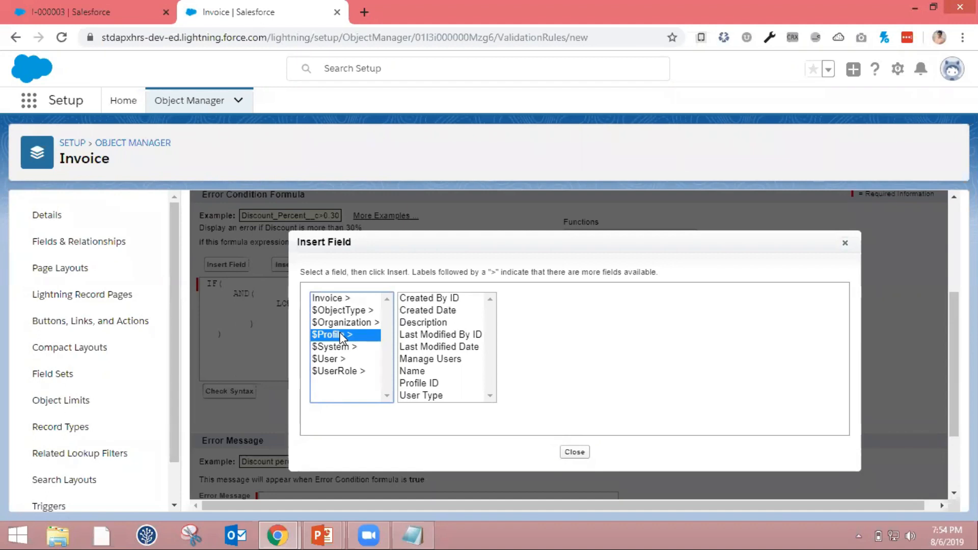
{"action": "left_click", "coordinate": [413, 372]}
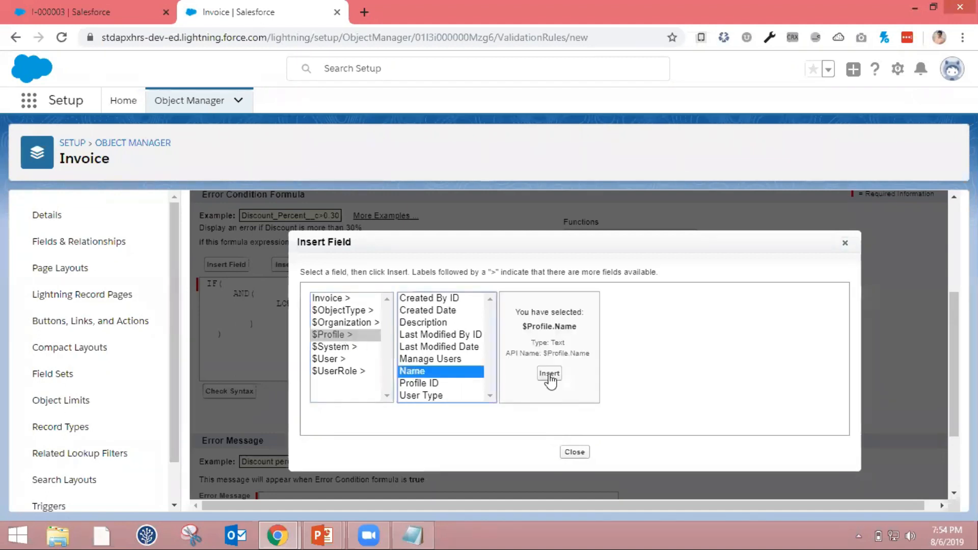
{"action": "left_click", "coordinate": [549, 375]}
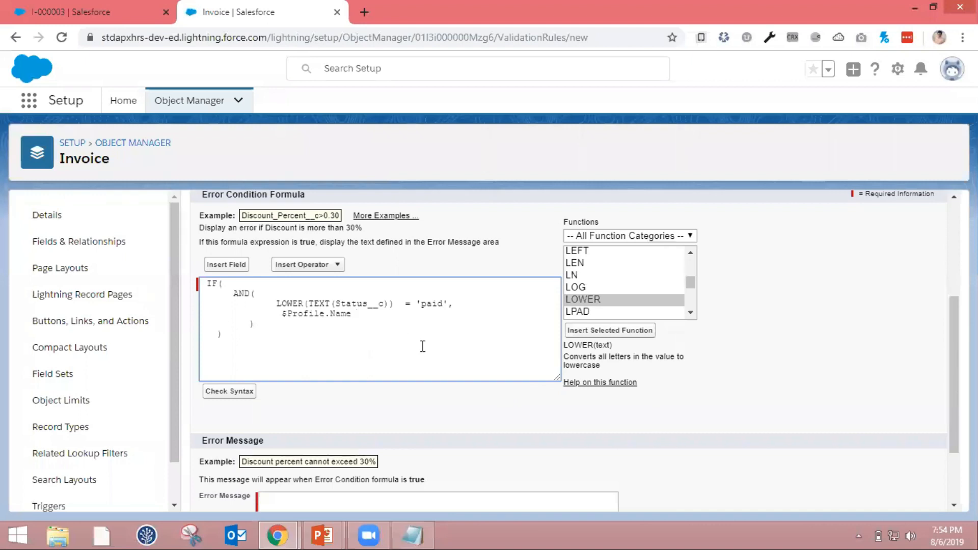
Complete the profile condition with = 'System Administrator', copying the profile name from the Apex Hours notes in Notepad
{"action": "type", "text": "= 'System"}
{"action": "left_click", "coordinate": [417, 532]}
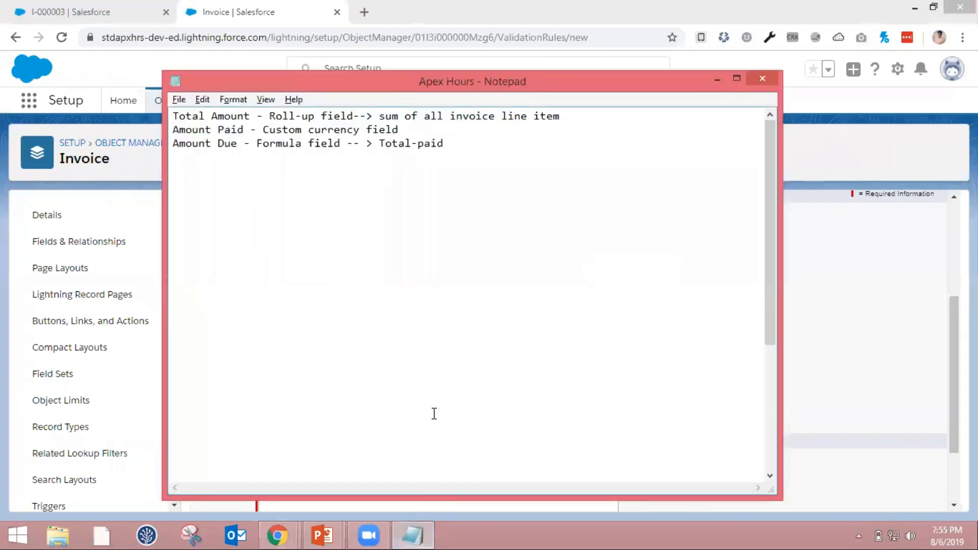
{"action": "scroll", "coordinate": [434, 414], "scroll_direction": "down", "scroll_amount": 5}
{"action": "left_click_drag", "start_coordinate": [283, 430], "coordinate": [411, 428]}
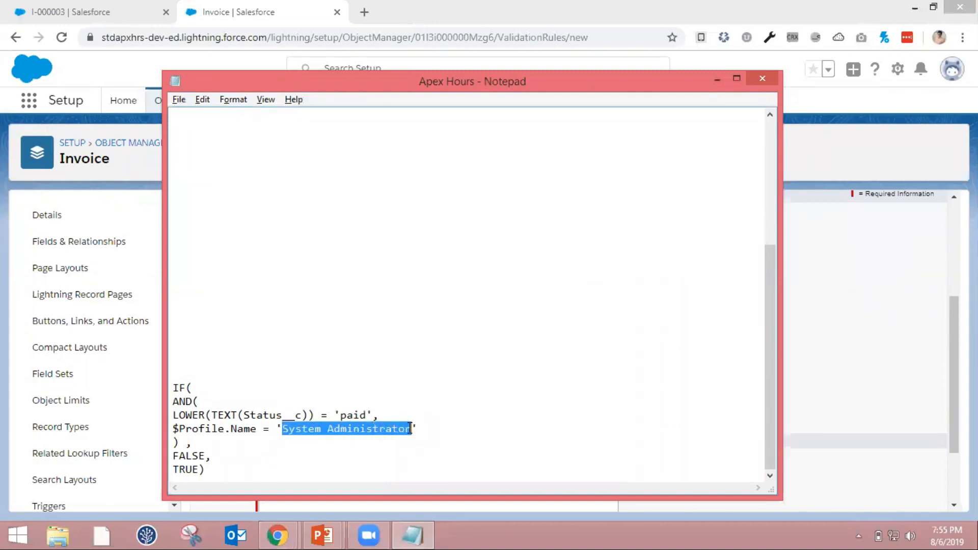
{"action": "key", "text": "alt+Tab"}
{"action": "key", "text": "ctrl+shift+Left"}
{"action": "key", "text": "ctrl+v"}
{"action": "type", "text": "'"}
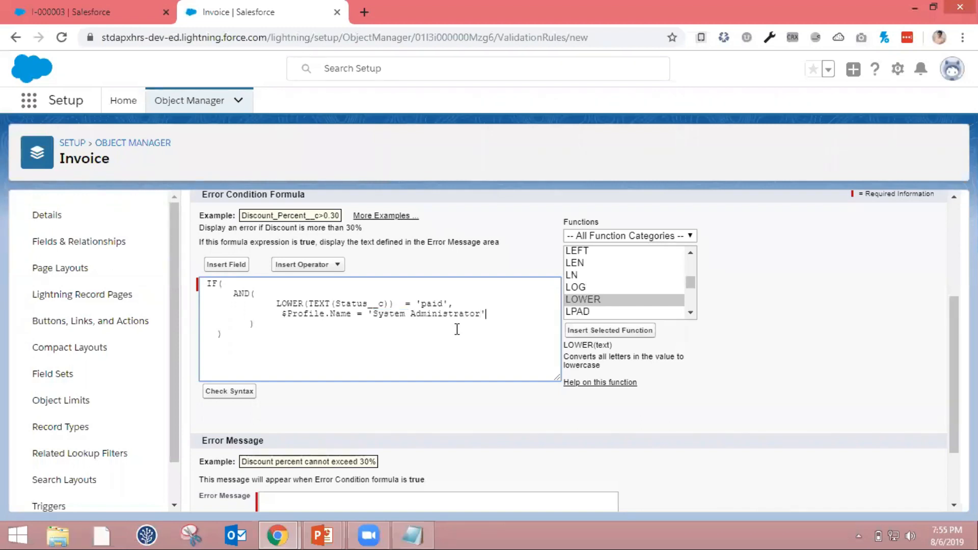
Remove the extra space before the $Profile.Name condition so it lines up with the LOWER condition above
{"action": "key", "text": "Home"}
{"action": "key", "text": "Right"}
{"action": "key", "text": "Right"}
{"action": "key", "text": "Right"}
{"action": "key", "text": "Right"}
{"action": "key", "text": "BackSpace"}
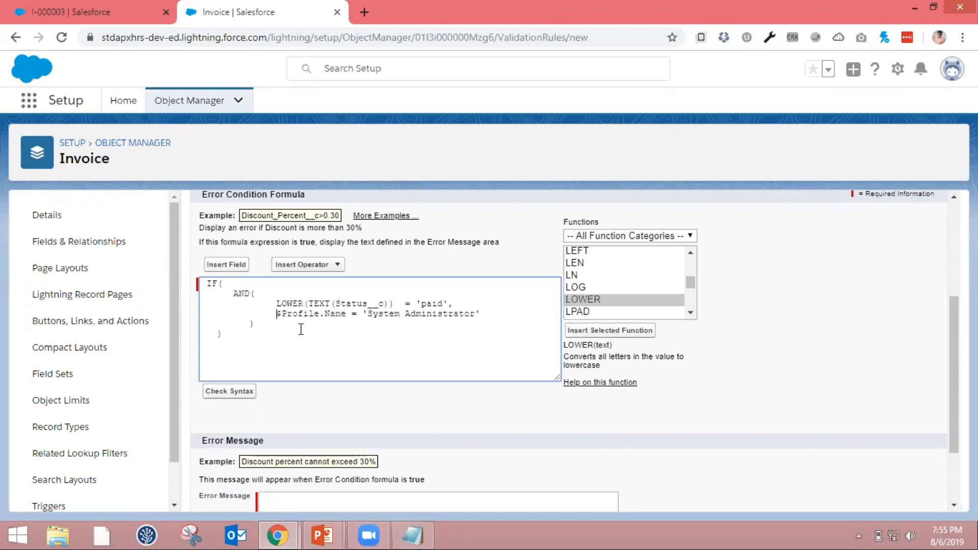
Complete the IF function after the AND block with FALSE and TRUE as its two results, and check the formula's syntax
{"action": "key", "text": "Down"}
{"action": "type", "text": ","}
{"action": "key", "text": "Return"}
{"action": "type", "text": "FALSE,"}
{"action": "key", "text": "Return"}
{"action": "type", "text": "TRUE"}
{"action": "scroll", "coordinate": [305, 409], "scroll_direction": "down", "scroll_amount": 1}
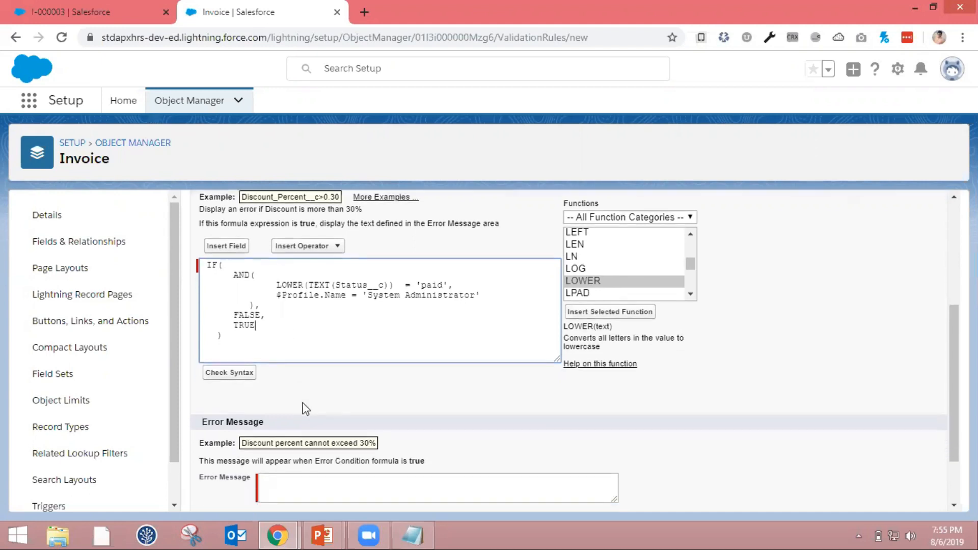
{"action": "scroll", "coordinate": [306, 409], "scroll_direction": "down", "scroll_amount": 1}
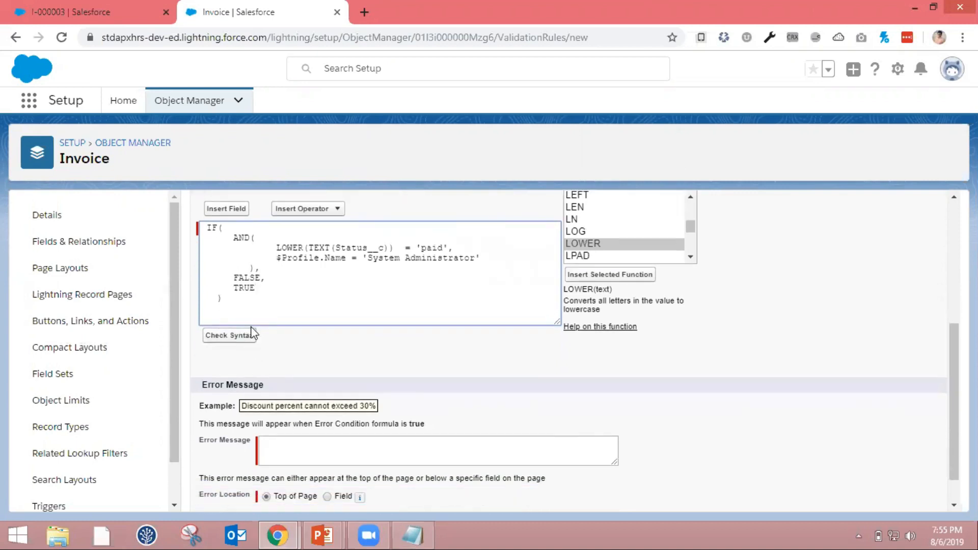
{"action": "left_click", "coordinate": [229, 335]}
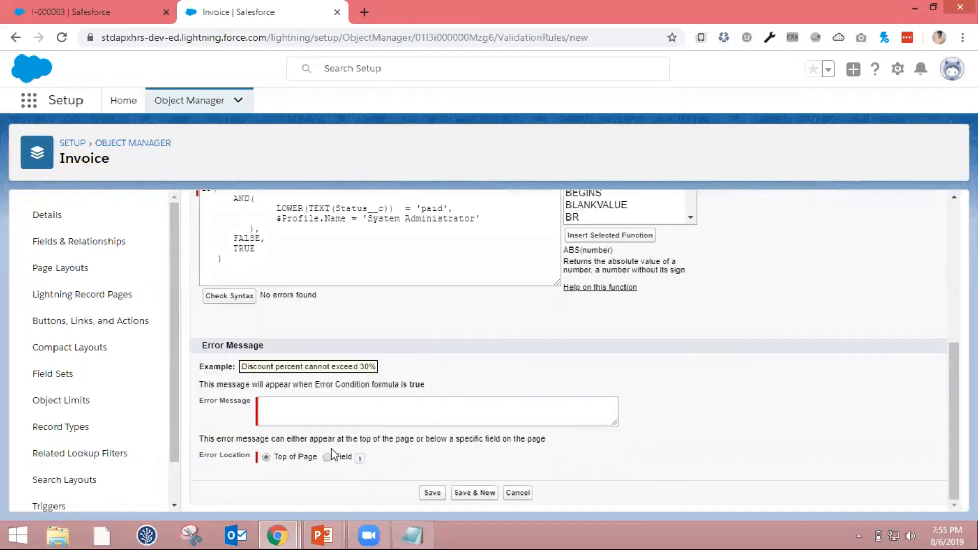
Set the error message to "Only System admin is allowed to edit Paid Invoice" and save the validation rule
{"action": "left_click", "coordinate": [301, 411]}
{"action": "type", "text": "Only"}
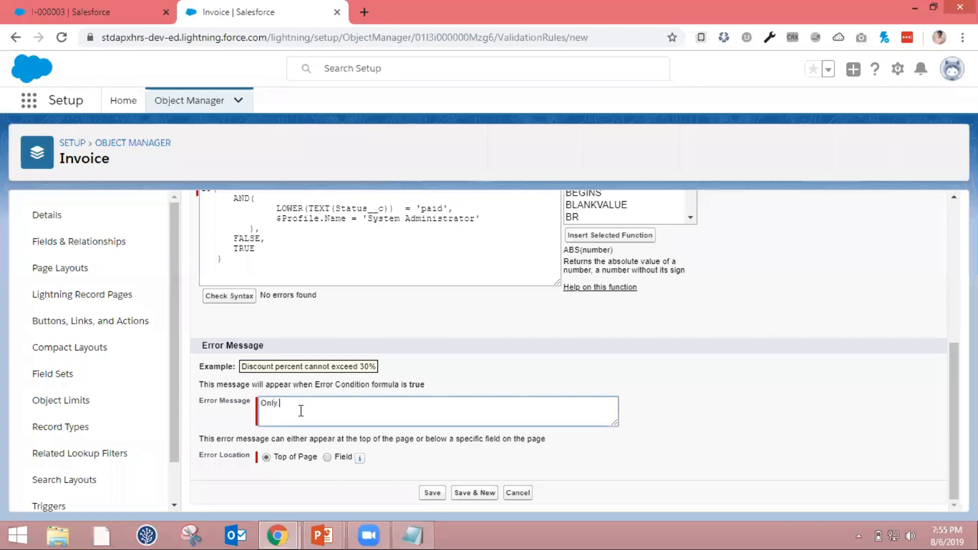
{"action": "type", "text": " System admin is allowed to e"}
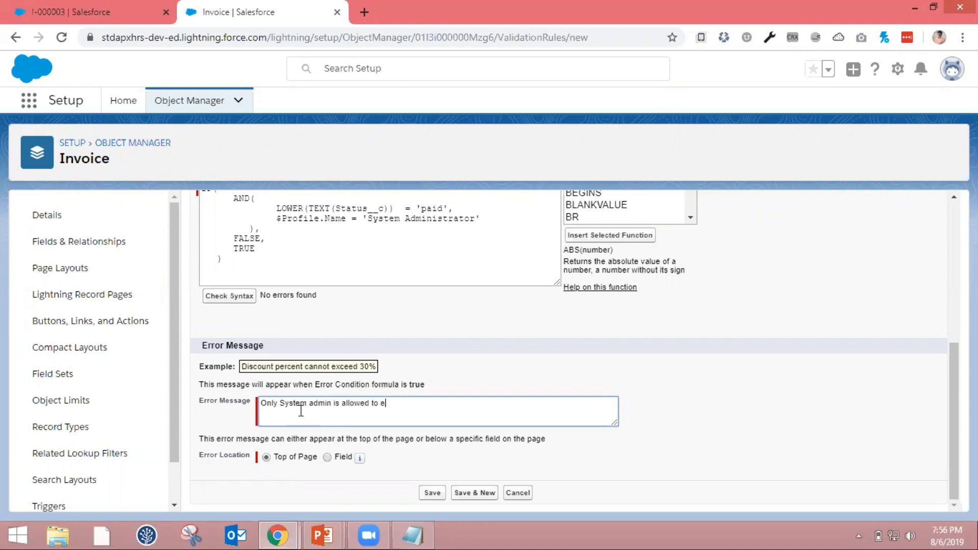
{"action": "type", "text": "dit Pas"}
{"action": "key", "text": "BackSpace"}
{"action": "type", "text": "id Invoice"}
{"action": "left_click", "coordinate": [433, 493]}
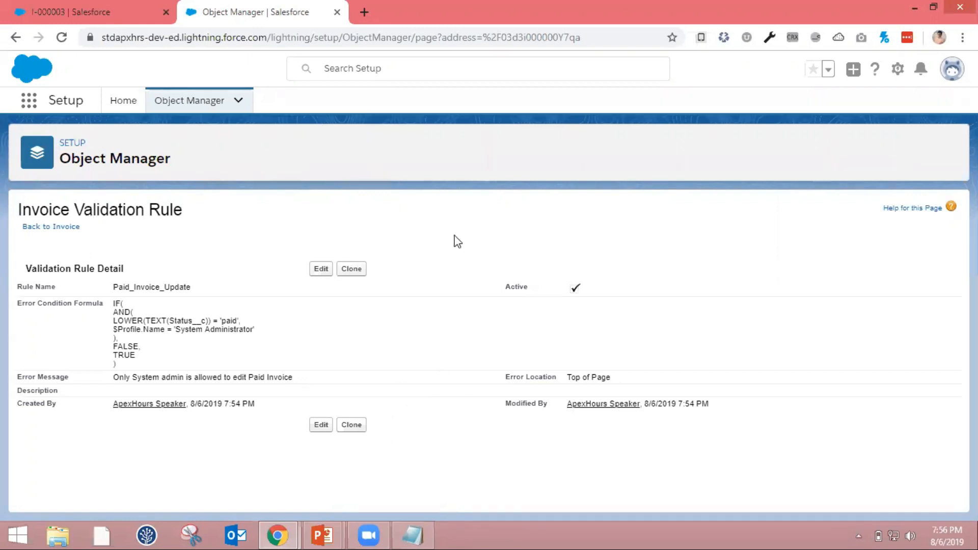
Switch to the incognito Chrome window, go to Invoices in the Sales app, and open the recently viewed invoice
{"action": "left_click", "coordinate": [285, 532]}
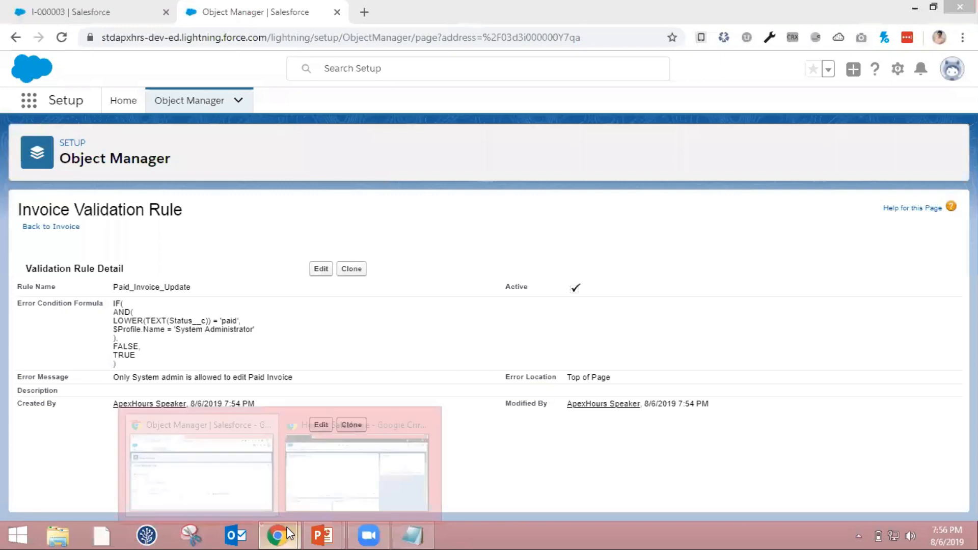
{"action": "left_click", "coordinate": [351, 462]}
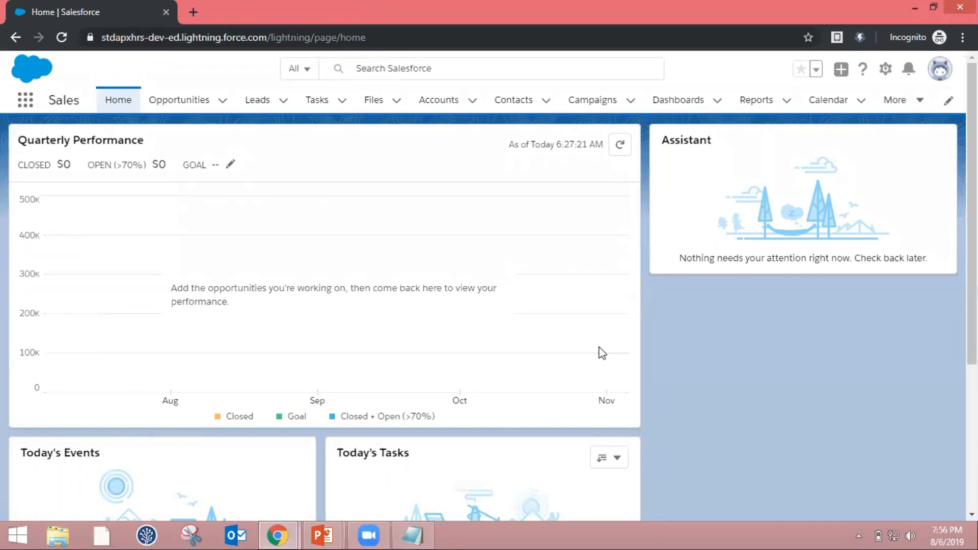
{"action": "left_click", "coordinate": [912, 103]}
{"action": "left_click", "coordinate": [892, 156]}
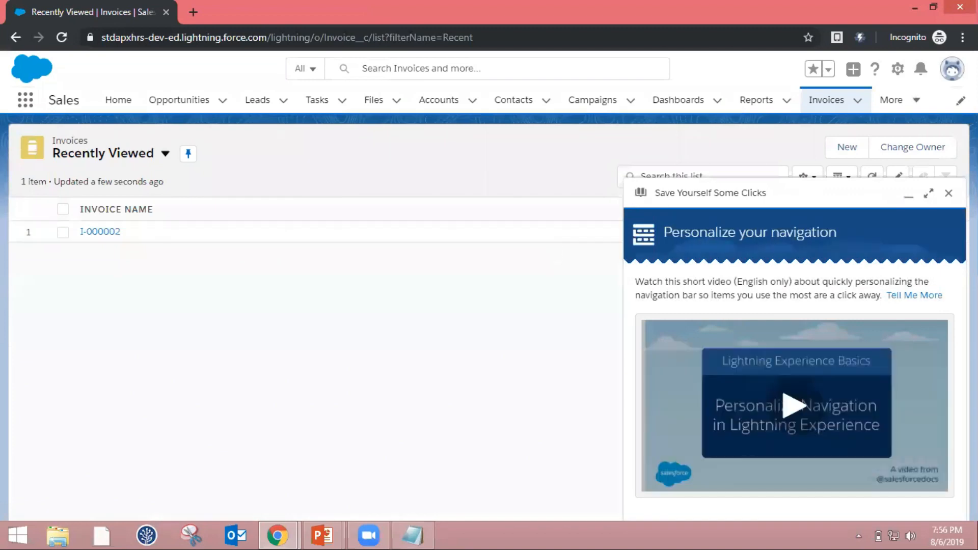
{"action": "left_click", "coordinate": [949, 193]}
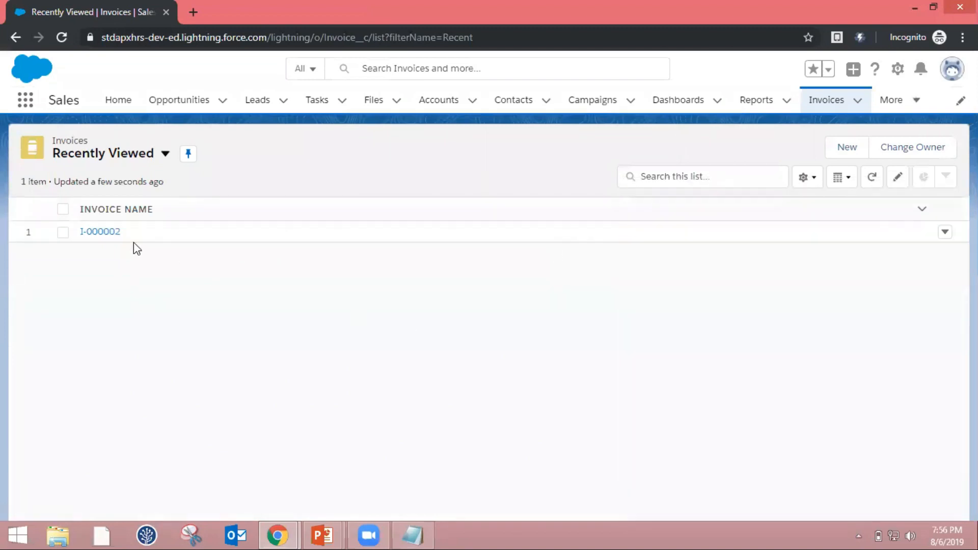
{"action": "left_click", "coordinate": [109, 233]}
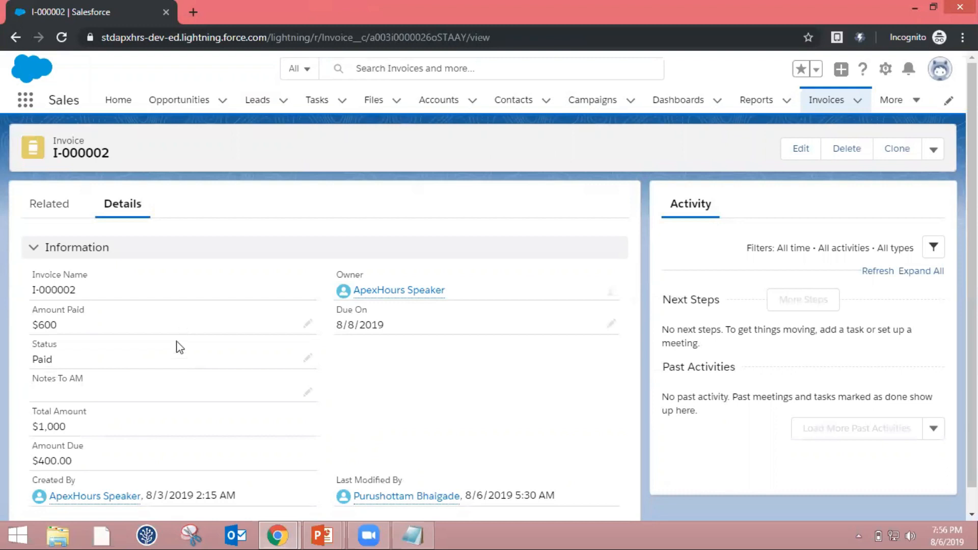
Try to save the paid invoice with an Amount Paid of $800, and dismiss the error pop-up
{"action": "scroll", "coordinate": [176, 350], "scroll_direction": "down", "scroll_amount": 1}
{"action": "scroll", "coordinate": [178, 354], "scroll_direction": "down", "scroll_amount": 1}
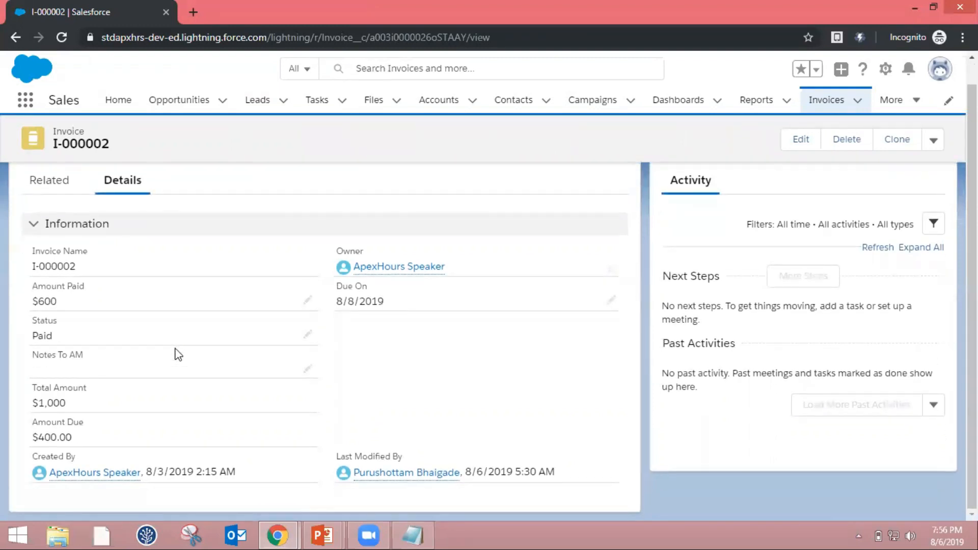
{"action": "left_click", "coordinate": [309, 302]}
{"action": "key", "text": "Left"}
{"action": "key", "text": "Left"}
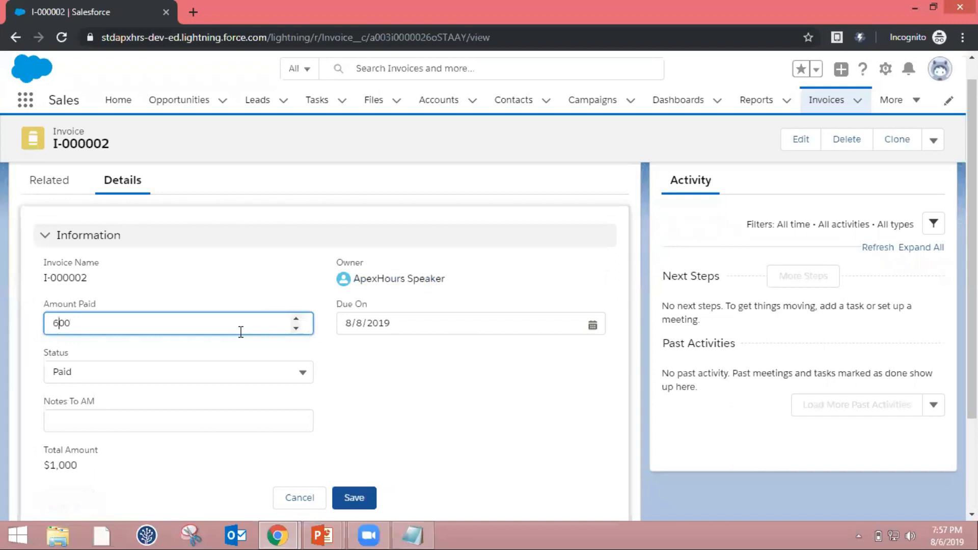
{"action": "key", "text": "BackSpace"}
{"action": "type", "text": "8"}
{"action": "left_click", "coordinate": [355, 370]}
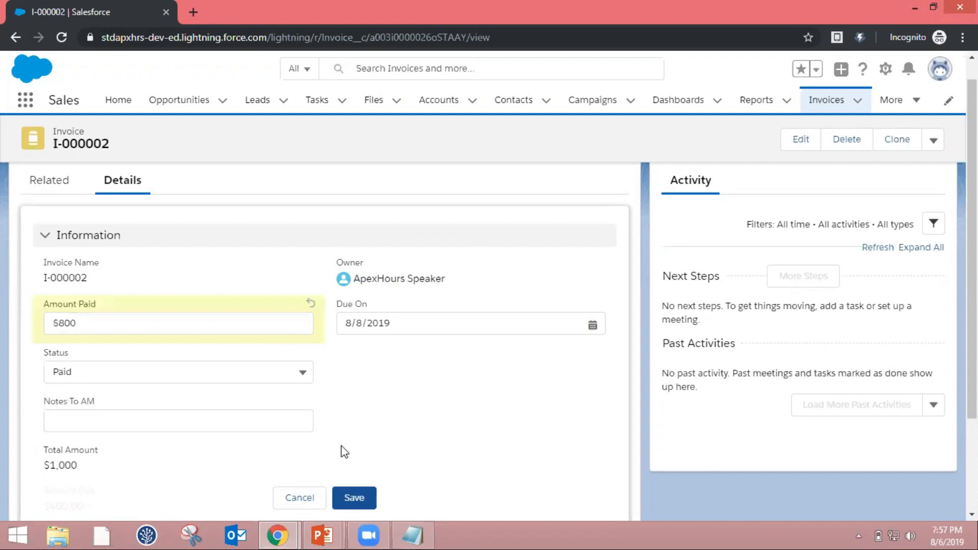
{"action": "left_click", "coordinate": [361, 499]}
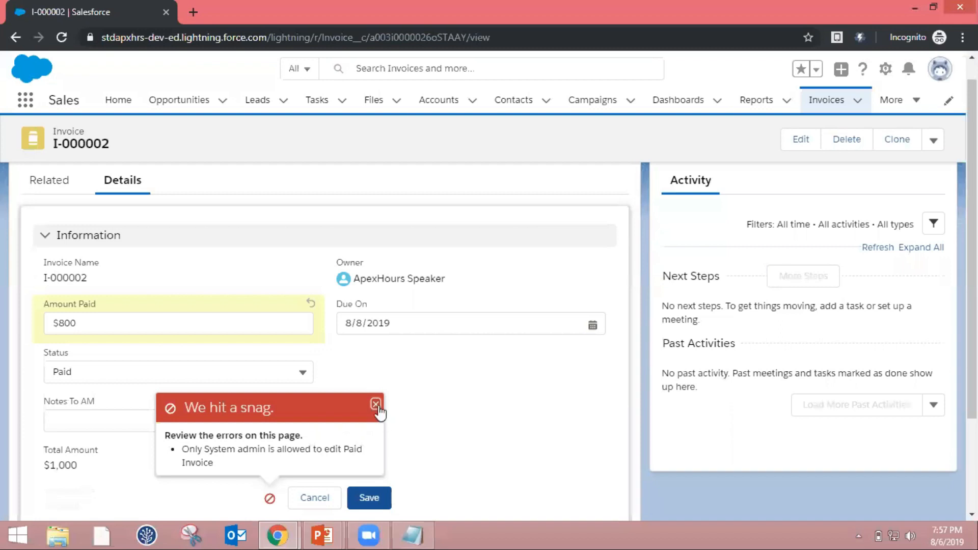
{"action": "left_click", "coordinate": [376, 405]}
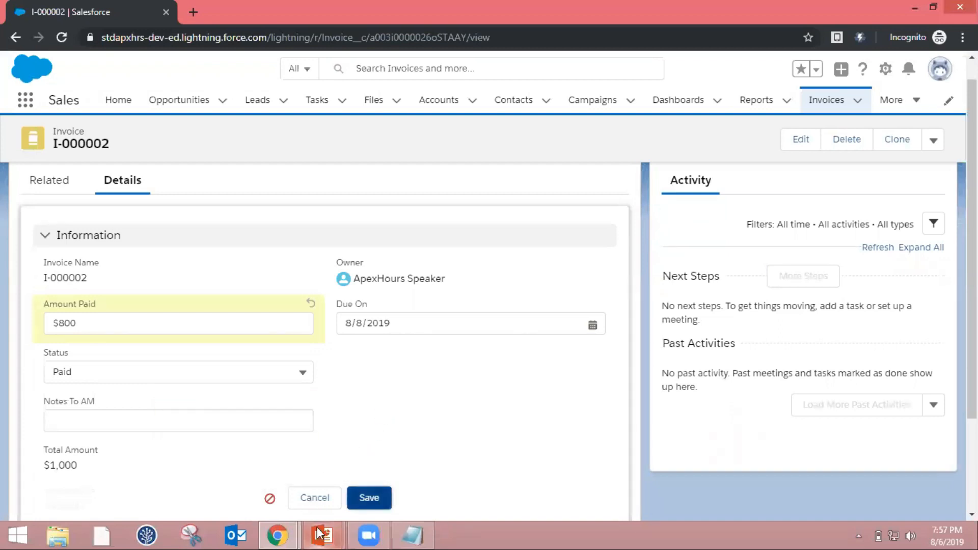
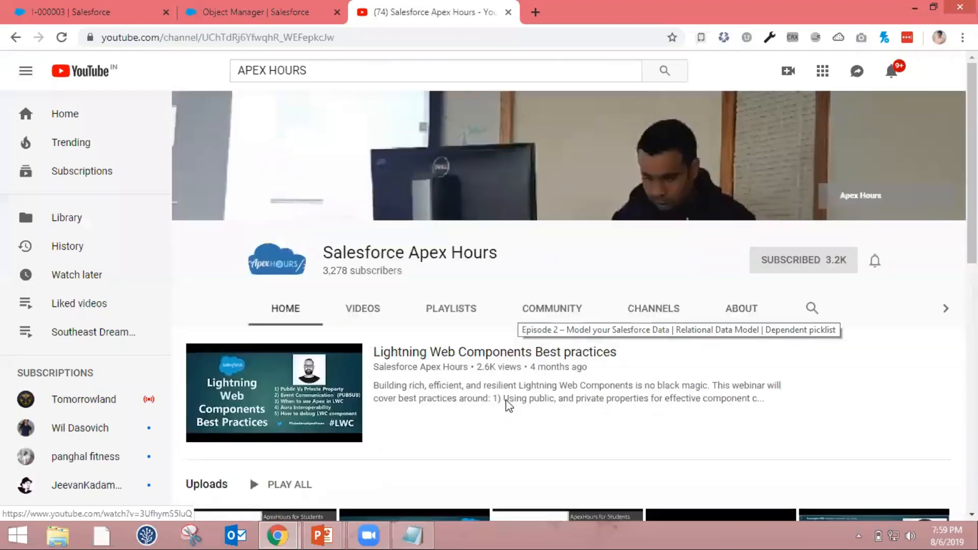
Open the Salesforce Admin Training playlist from the Salesforce Apex Hours channel, then return to the channel page without the mini player
{"action": "scroll", "coordinate": [509, 406], "scroll_direction": "down", "scroll_amount": 2}
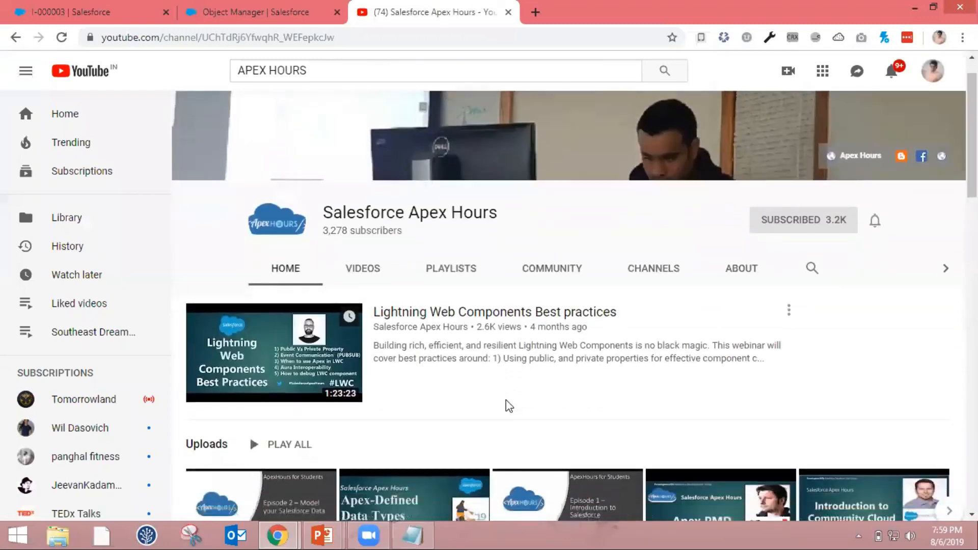
{"action": "scroll", "coordinate": [446, 267], "scroll_direction": "down", "scroll_amount": 1}
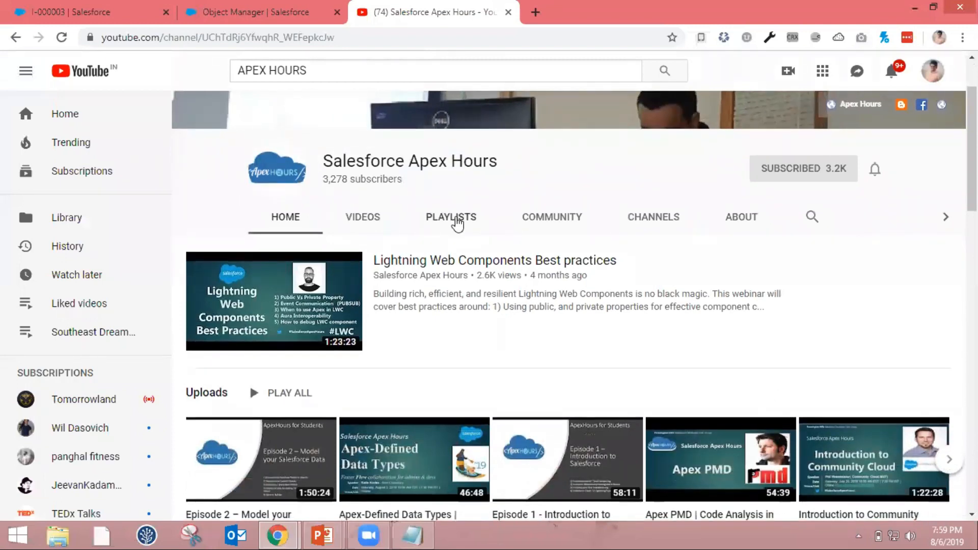
{"action": "left_click", "coordinate": [455, 220]}
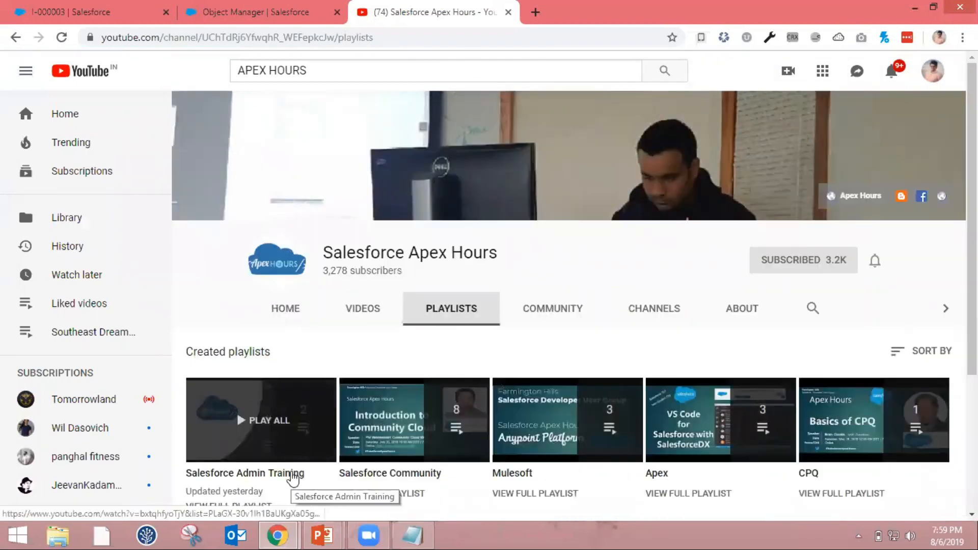
{"action": "left_click", "coordinate": [293, 476]}
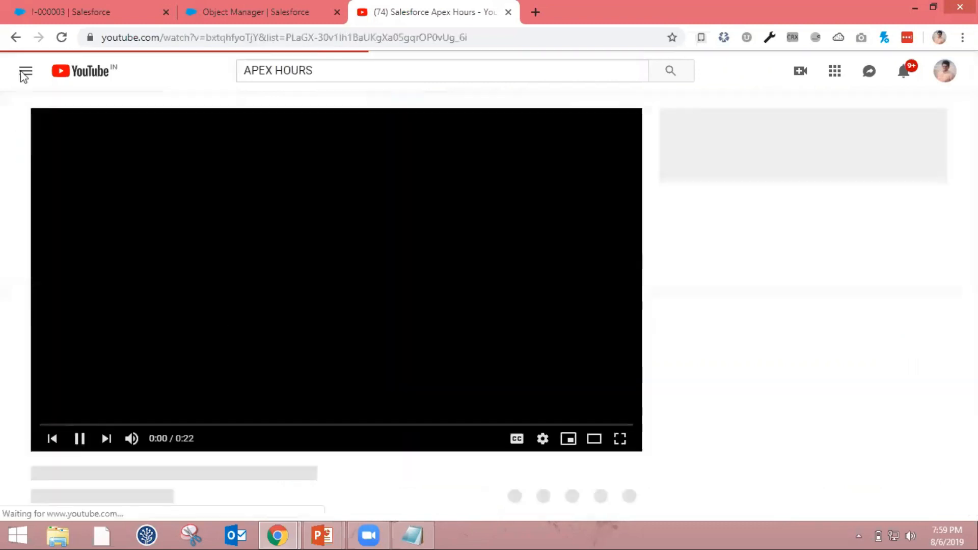
{"action": "left_click", "coordinate": [16, 38]}
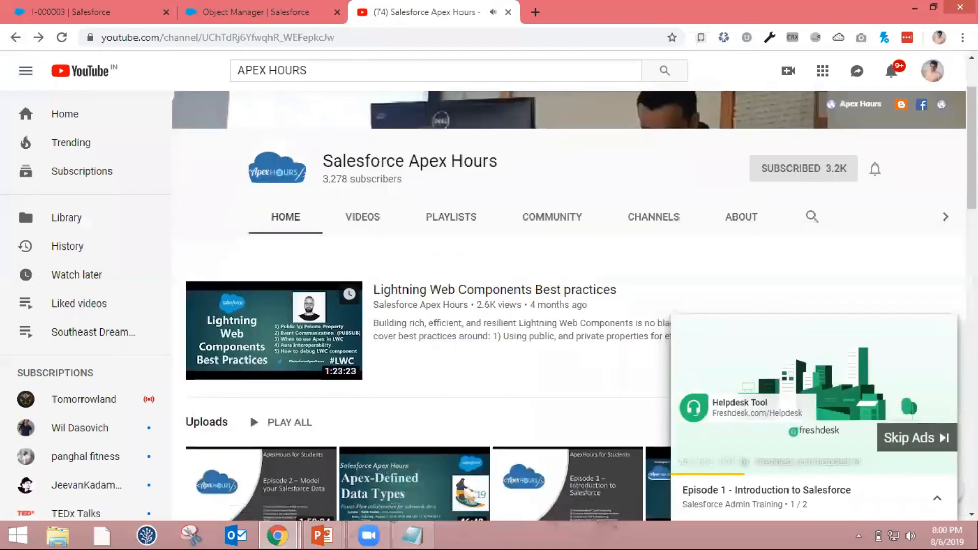
{"action": "left_click", "coordinate": [943, 329]}
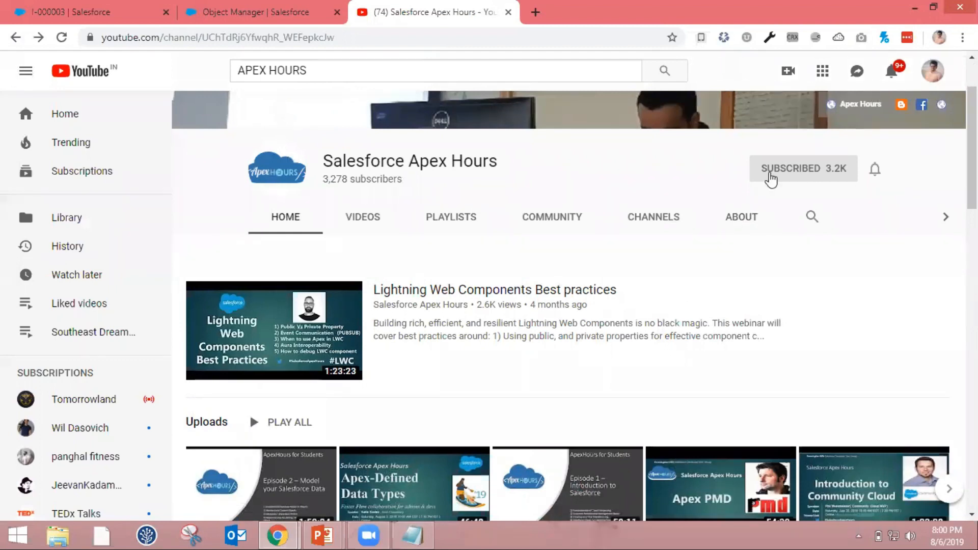
Show the channel's subscription option without unsubscribing, and close the YouTube page
{"action": "left_click", "coordinate": [773, 176]}
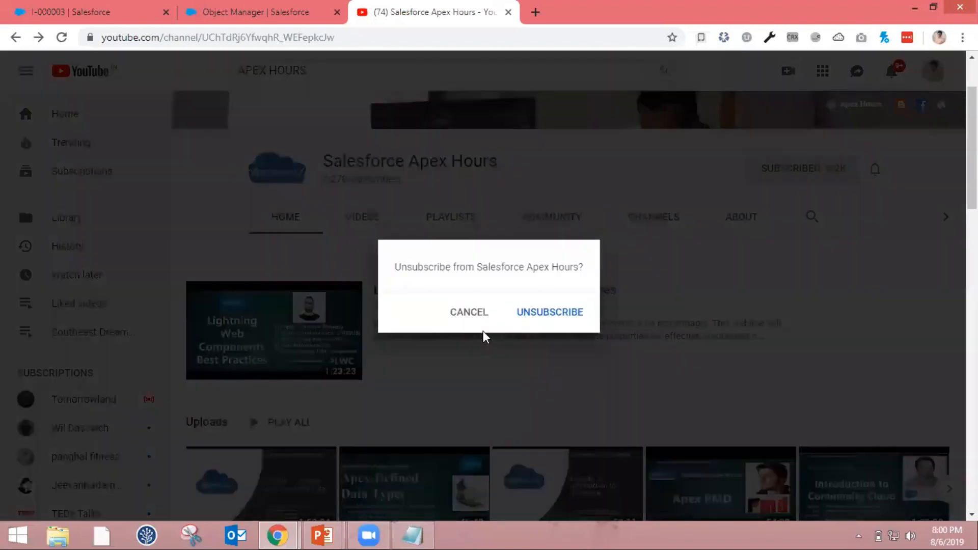
{"action": "left_click", "coordinate": [466, 311]}
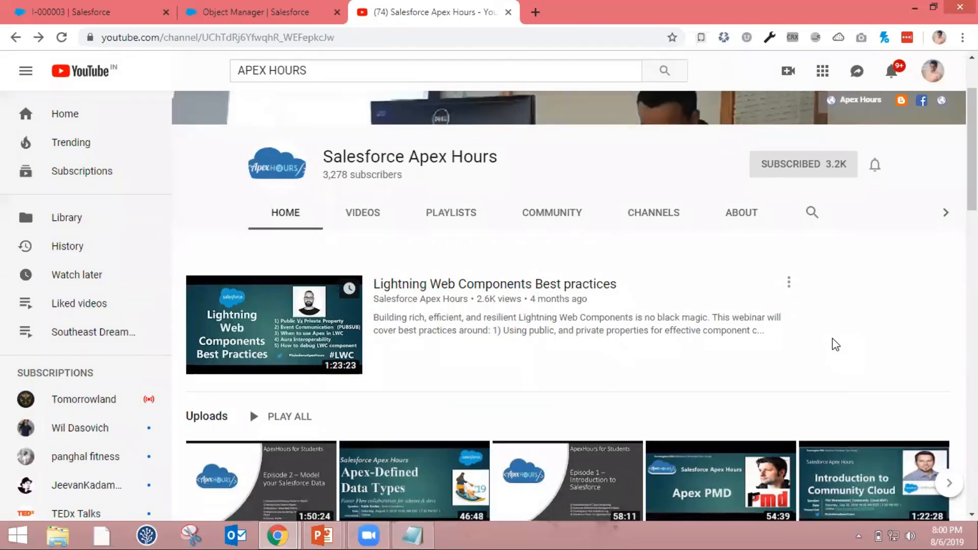
{"action": "scroll", "coordinate": [835, 345], "scroll_direction": "down", "scroll_amount": 1}
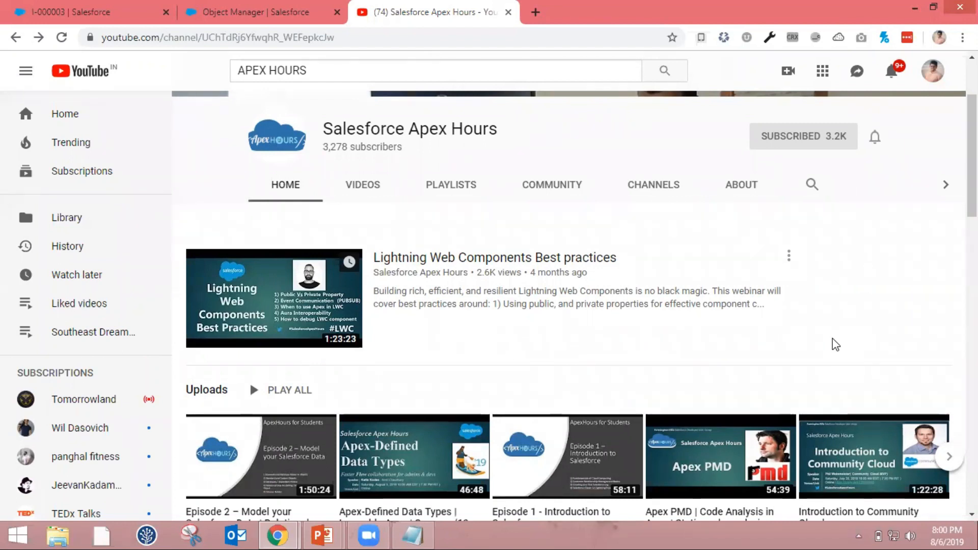
{"action": "scroll", "coordinate": [835, 345], "scroll_direction": "up", "scroll_amount": 3}
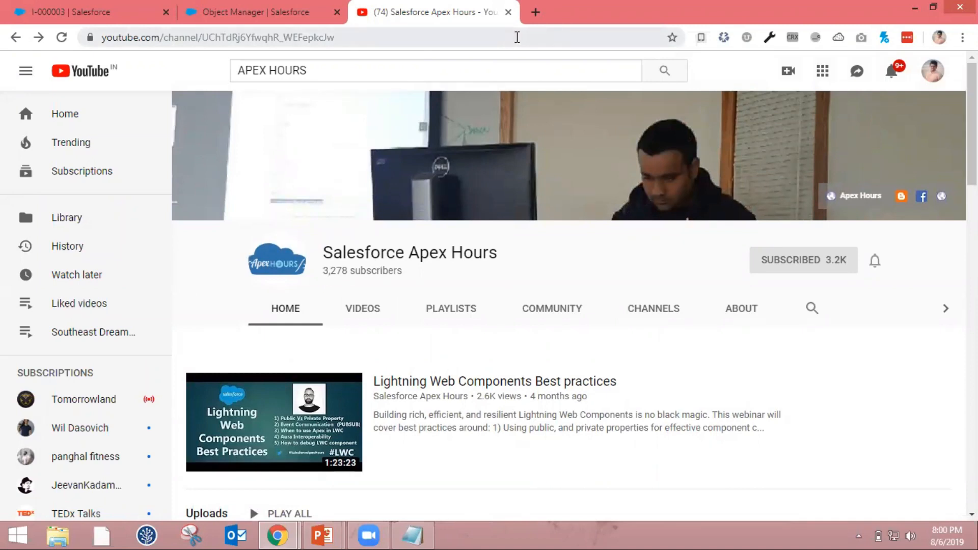
{"action": "key", "text": "ctrl+w"}
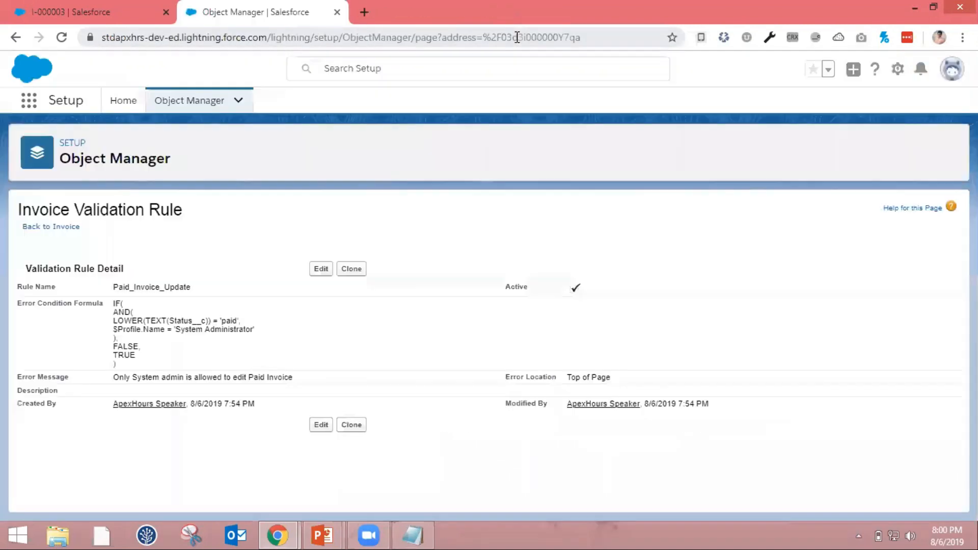
Go back to Object Manager in Salesforce Setup, search for "Opp", and open the Opportunity object
{"action": "left_click", "coordinate": [111, 4]}
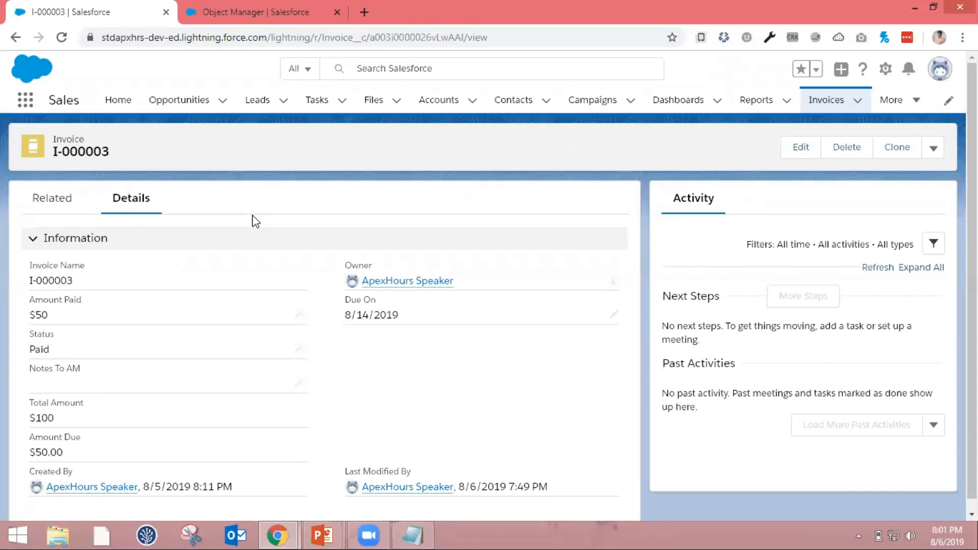
{"action": "left_click", "coordinate": [257, 12]}
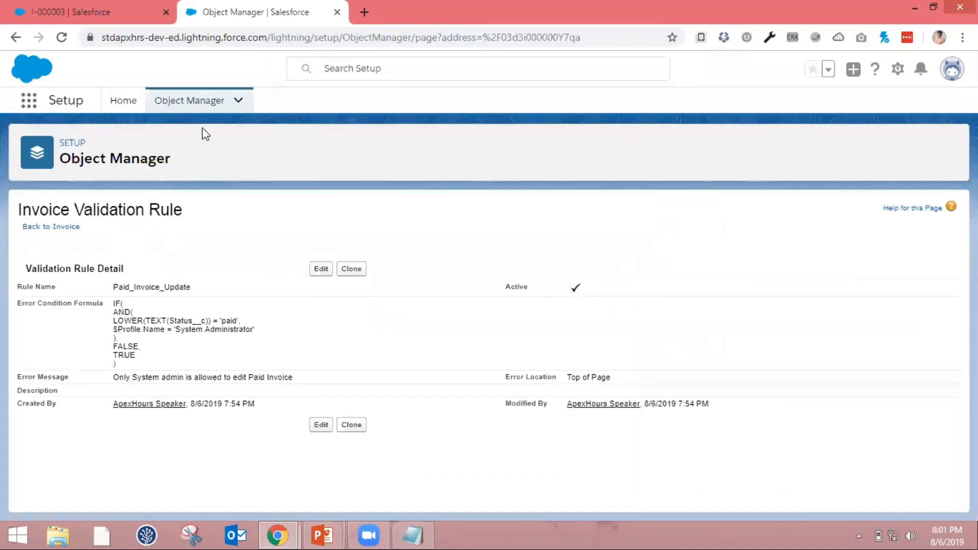
{"action": "left_click", "coordinate": [212, 102]}
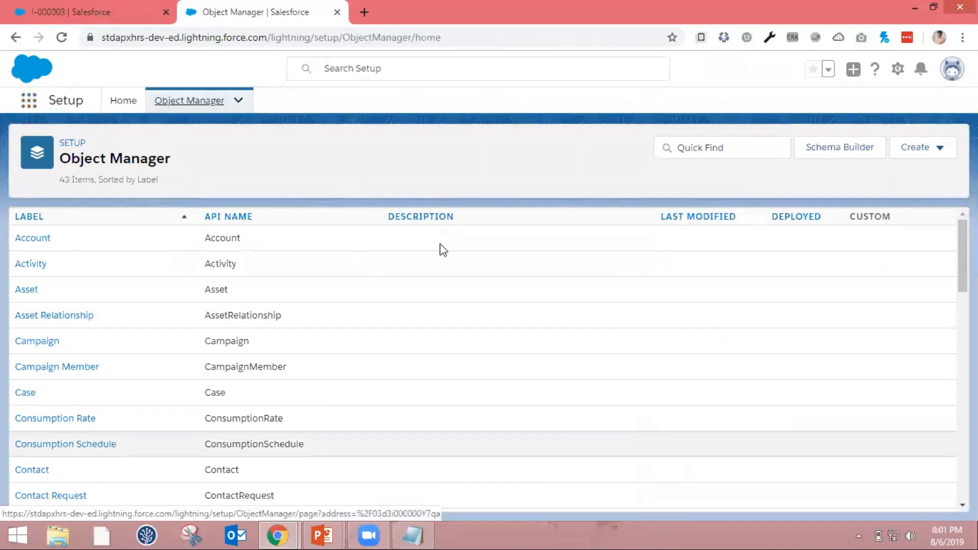
{"action": "left_click", "coordinate": [736, 146]}
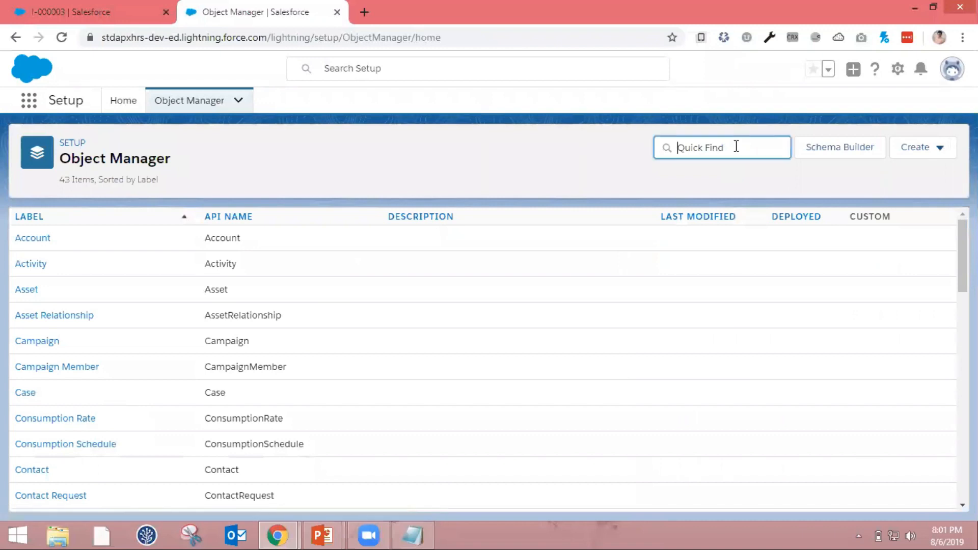
{"action": "type", "text": "In"}
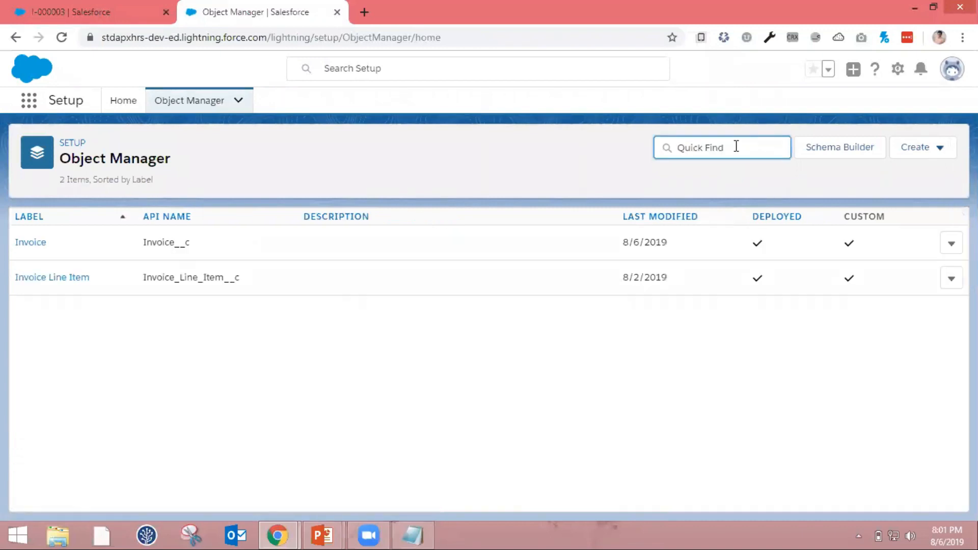
{"action": "type", "text": "Opp"}
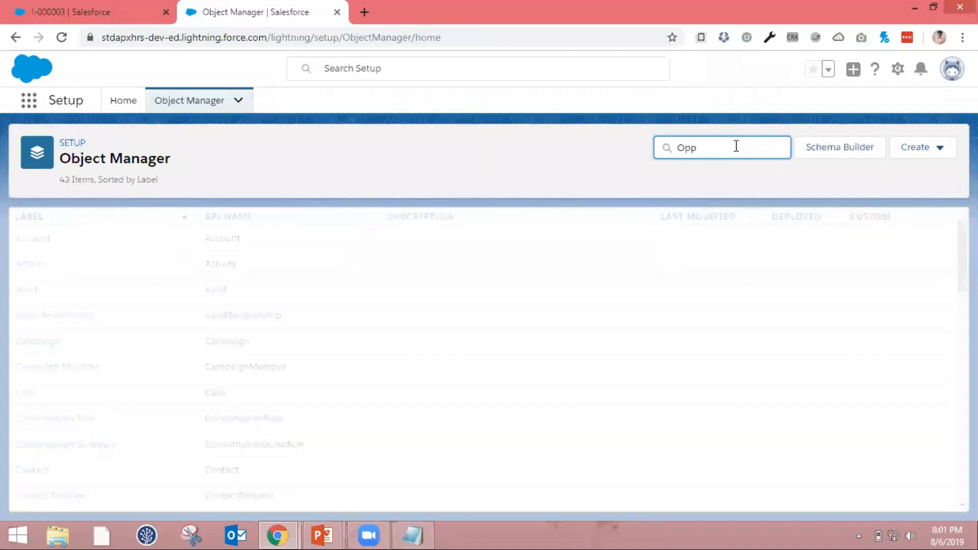
{"action": "left_click", "coordinate": [51, 239]}
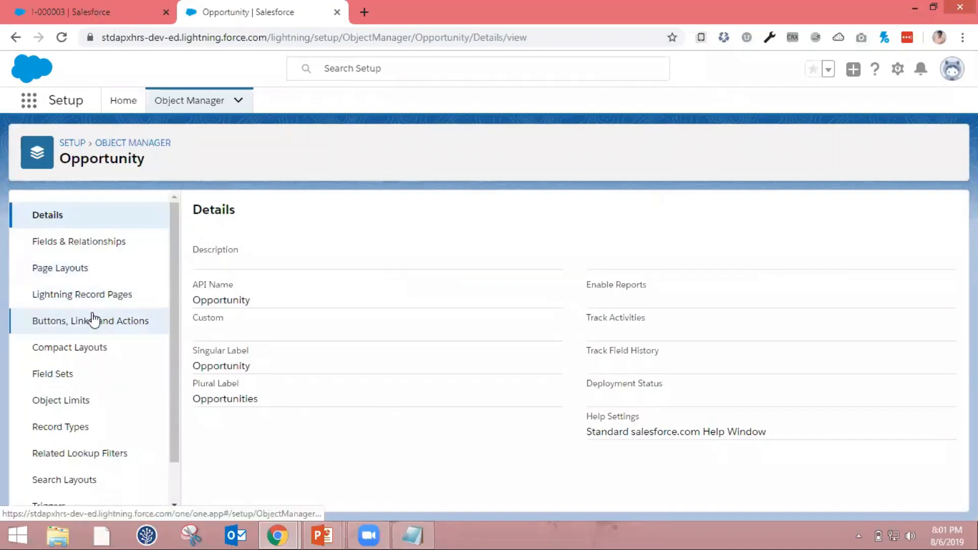
Search the Opportunity object's fields and relationships for "Tota" and open the Total Amount field
{"action": "scroll", "coordinate": [93, 320], "scroll_direction": "down", "scroll_amount": 2}
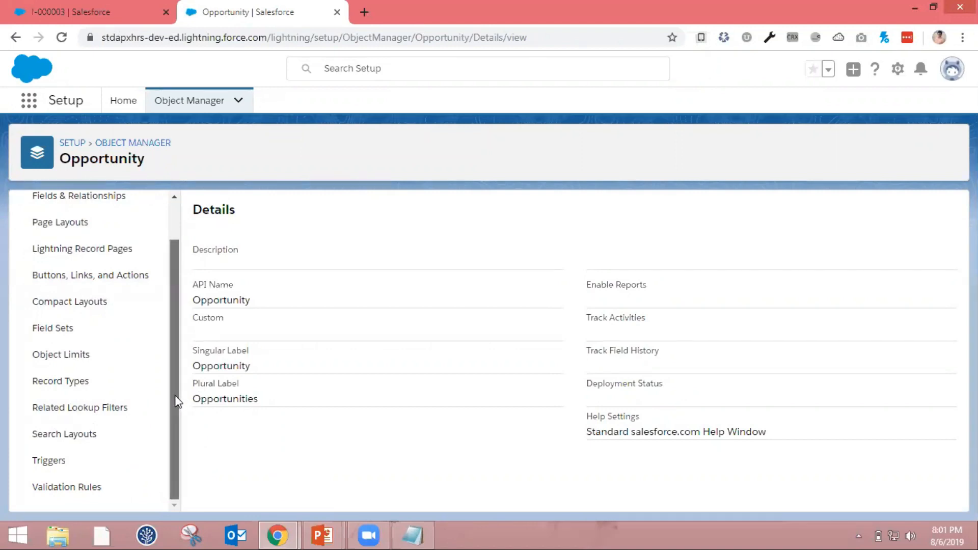
{"action": "scroll", "coordinate": [114, 243], "scroll_direction": "up", "scroll_amount": 2}
{"action": "left_click", "coordinate": [114, 243]}
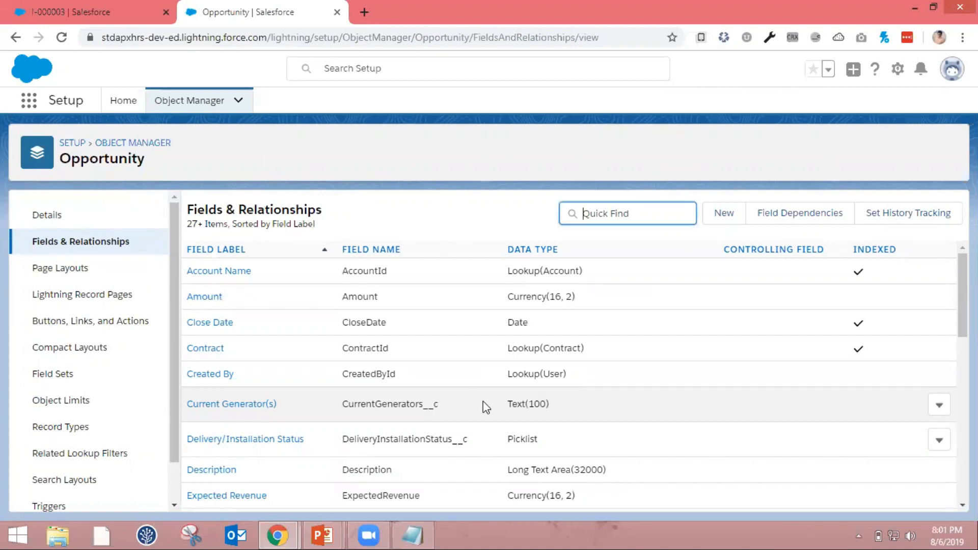
{"action": "type", "text": "To"}
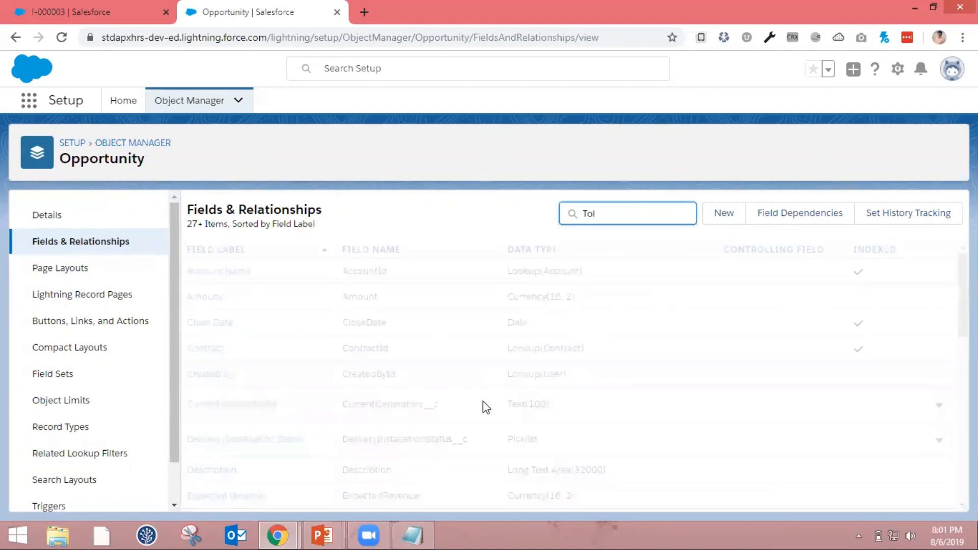
{"action": "type", "text": "ta"}
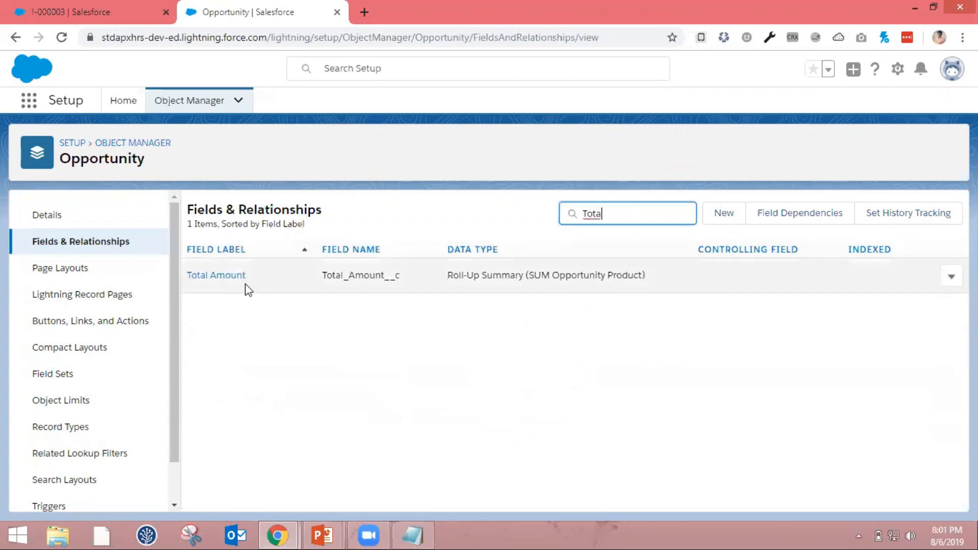
{"action": "left_click", "coordinate": [242, 283]}
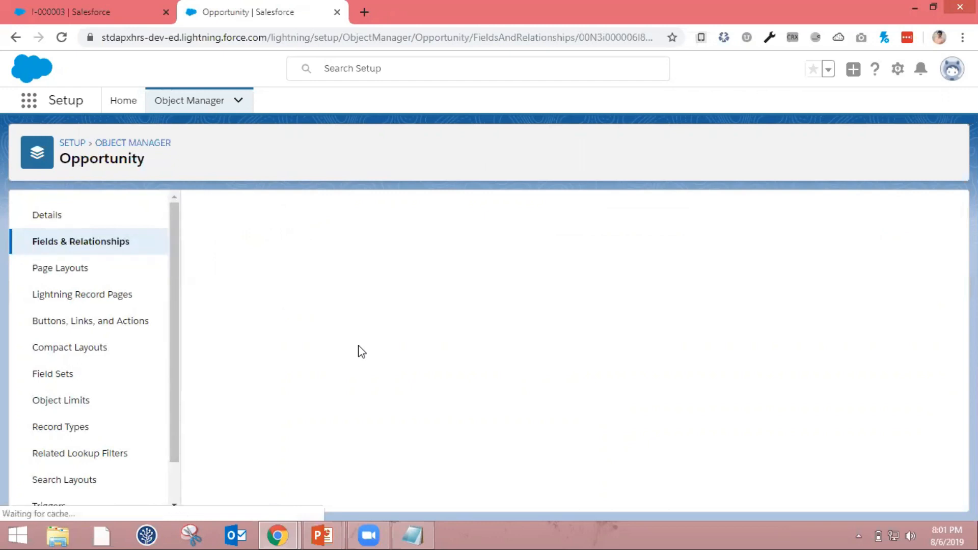
Edit the Total Amount roll-up summary to aggregate Total Price, save it, and return to the Opportunity fields
{"action": "left_click", "coordinate": [438, 275]}
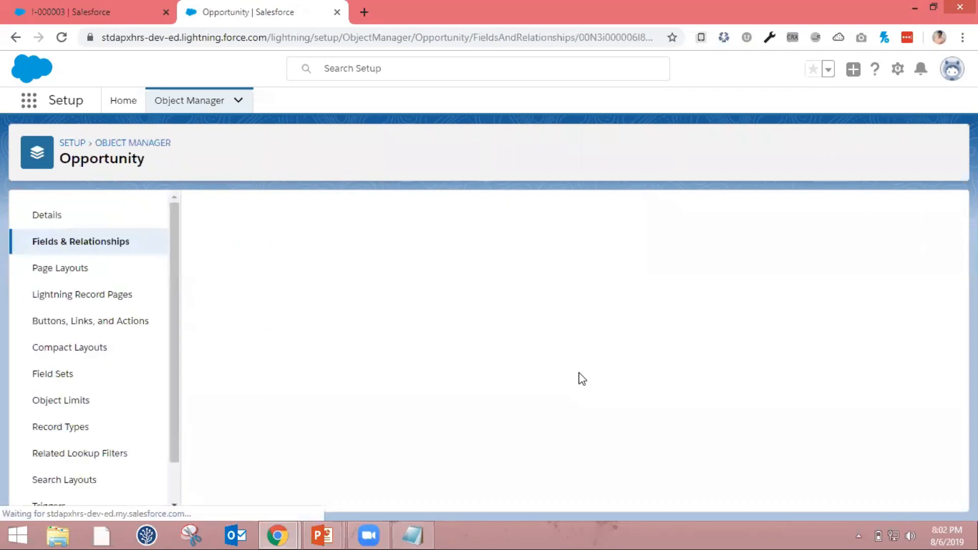
{"action": "scroll", "coordinate": [582, 379], "scroll_direction": "down", "scroll_amount": 2}
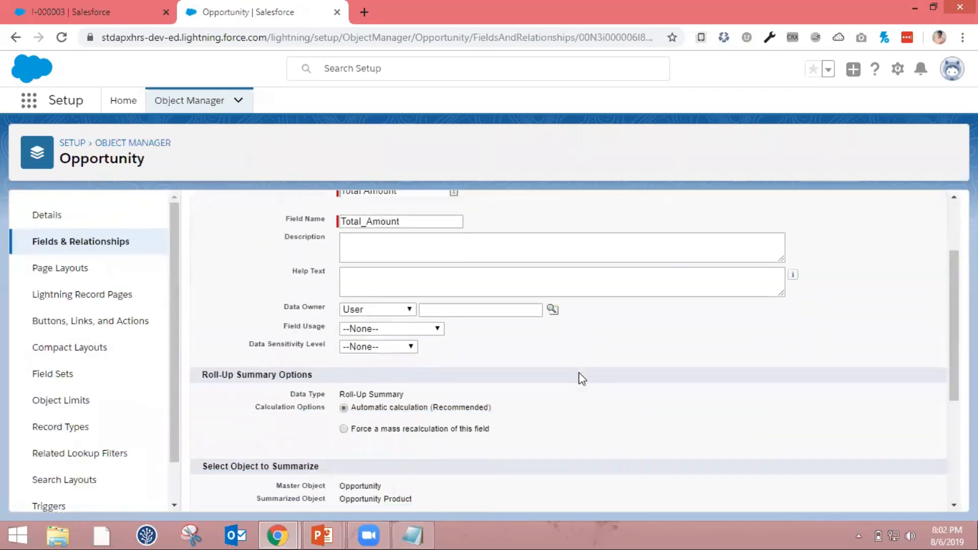
{"action": "scroll", "coordinate": [579, 375], "scroll_direction": "down", "scroll_amount": 3}
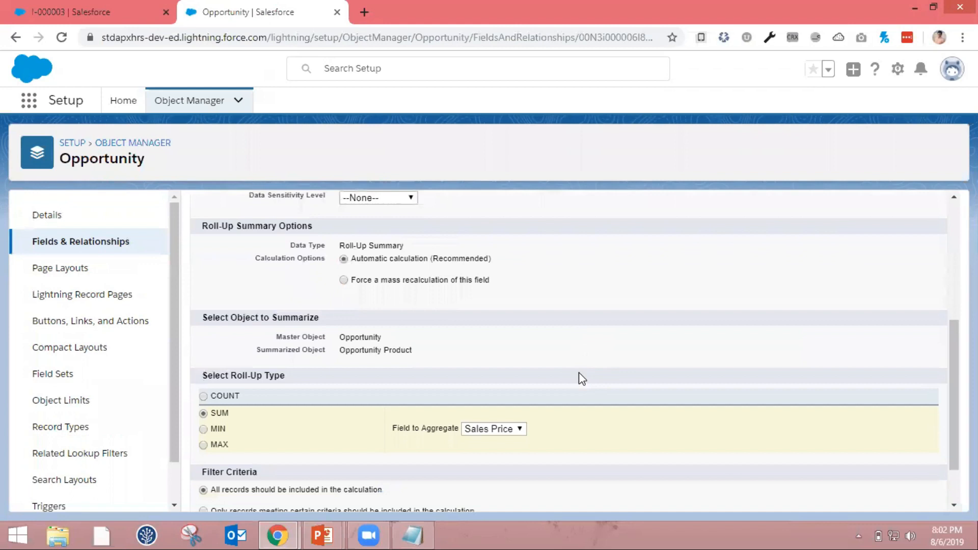
{"action": "scroll", "coordinate": [582, 378], "scroll_direction": "down", "scroll_amount": 1}
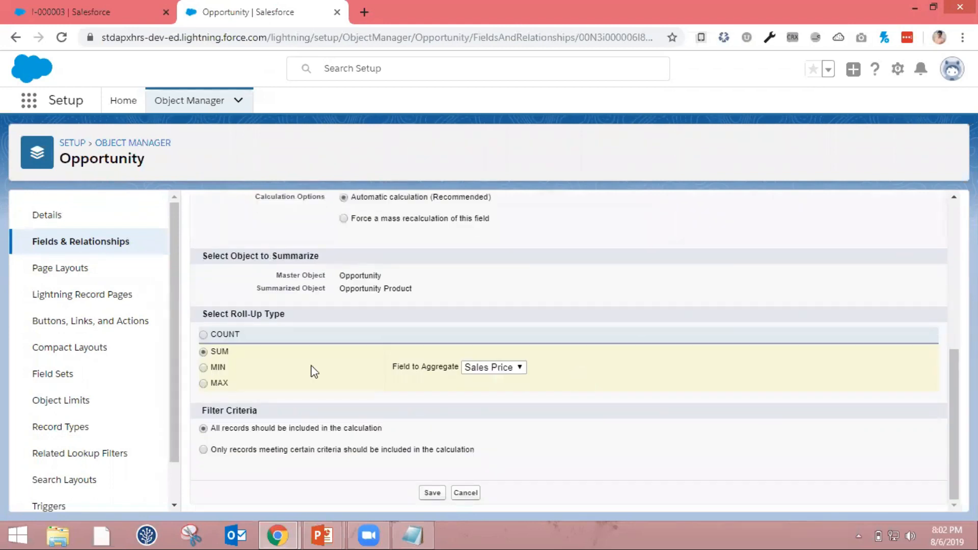
{"action": "left_click", "coordinate": [516, 378]}
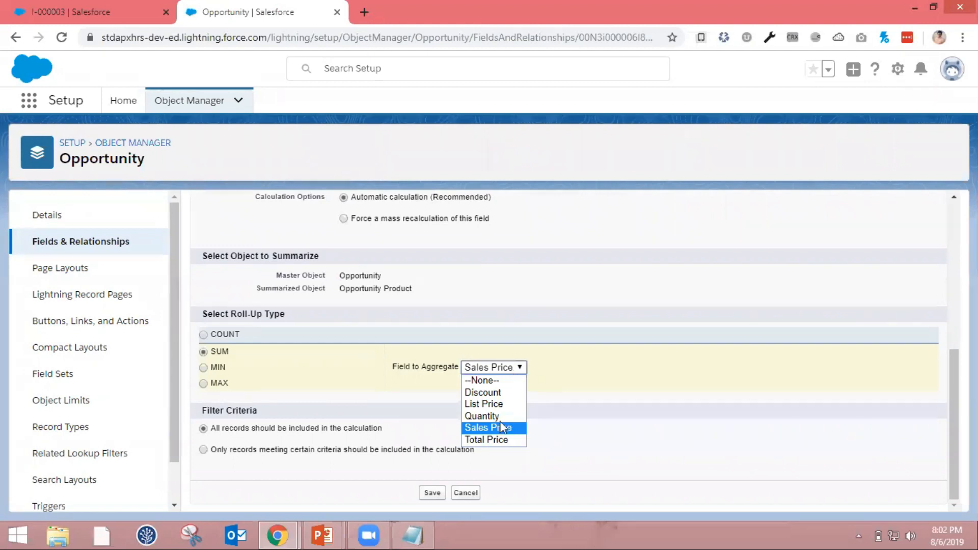
{"action": "left_click", "coordinate": [500, 441]}
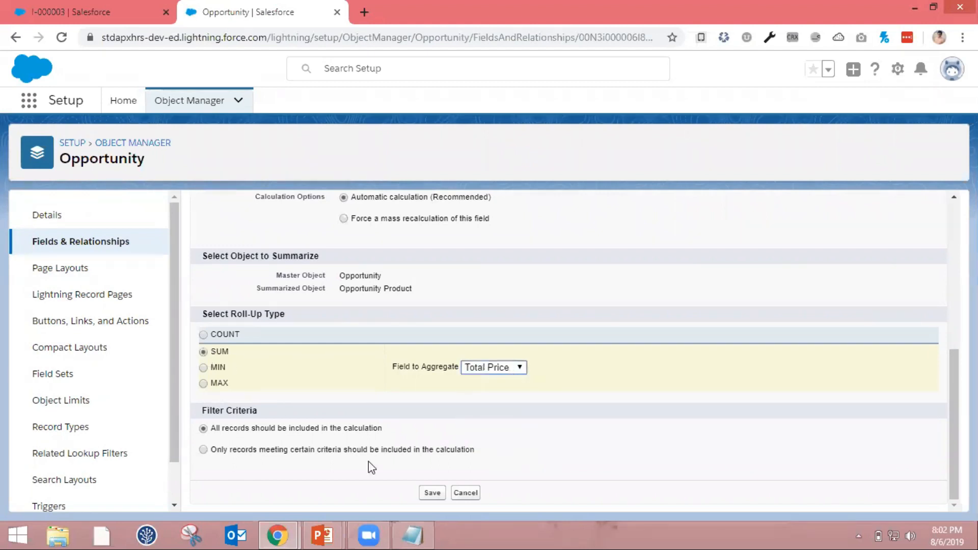
{"action": "left_click", "coordinate": [434, 495]}
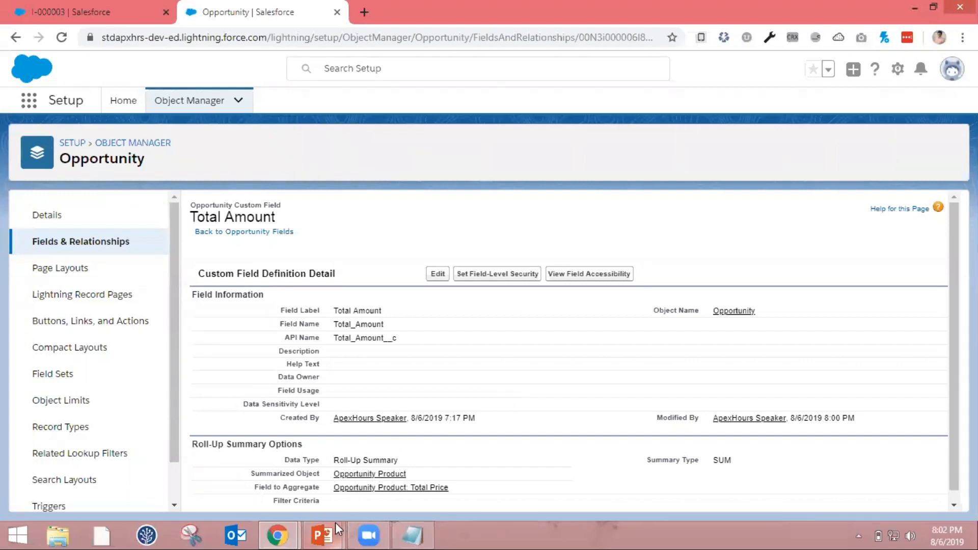
{"action": "mouse_move", "coordinate": [335, 522]}
{"action": "mouse_move", "coordinate": [359, 482]}
{"action": "left_click", "coordinate": [277, 233]}
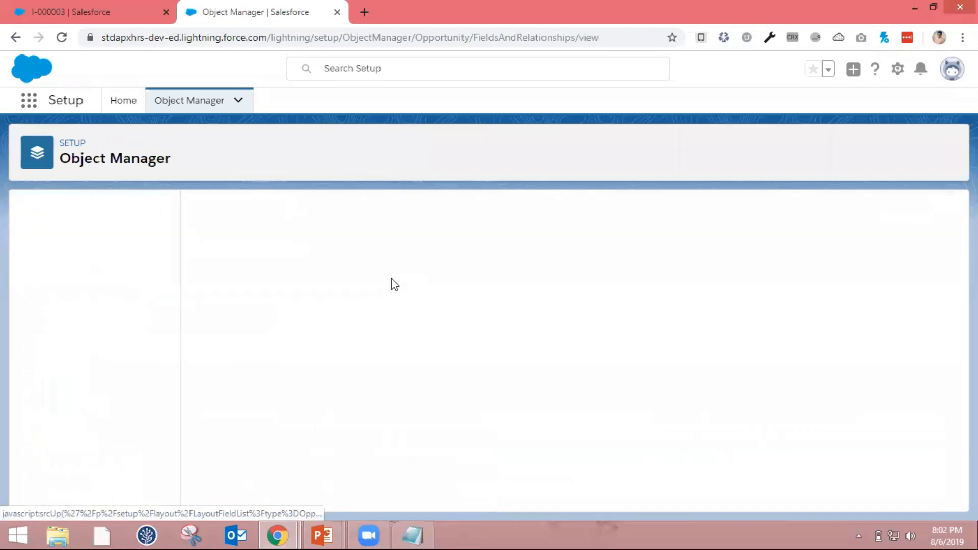
Switch to the PowerPoint slide show and go back to the "Validation Rules – Things to remember" slide
{"action": "left_click", "coordinate": [340, 533]}
{"action": "key", "text": "Left"}
{"action": "key", "text": "Left"}
{"action": "key", "text": "Left"}
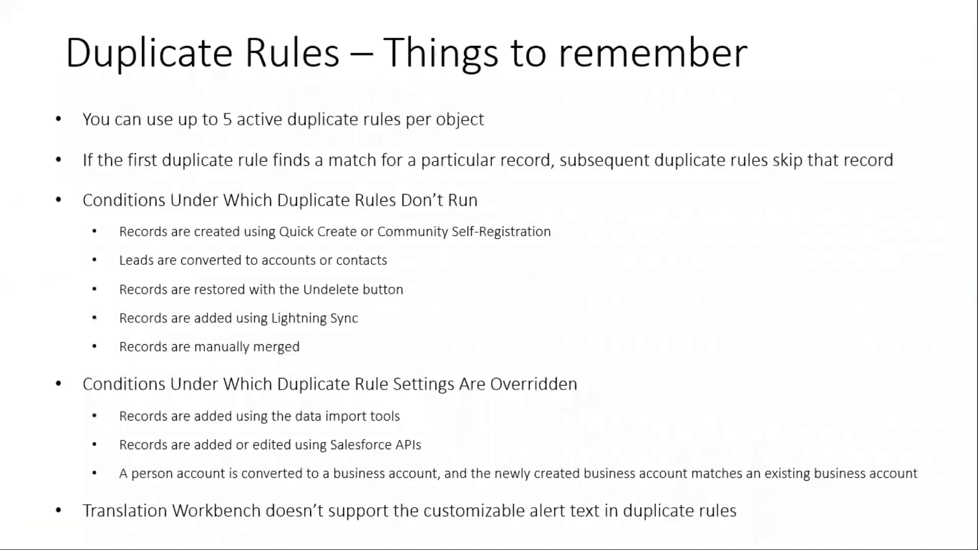
{"action": "key", "text": "Left"}
{"action": "key", "text": "Left"}
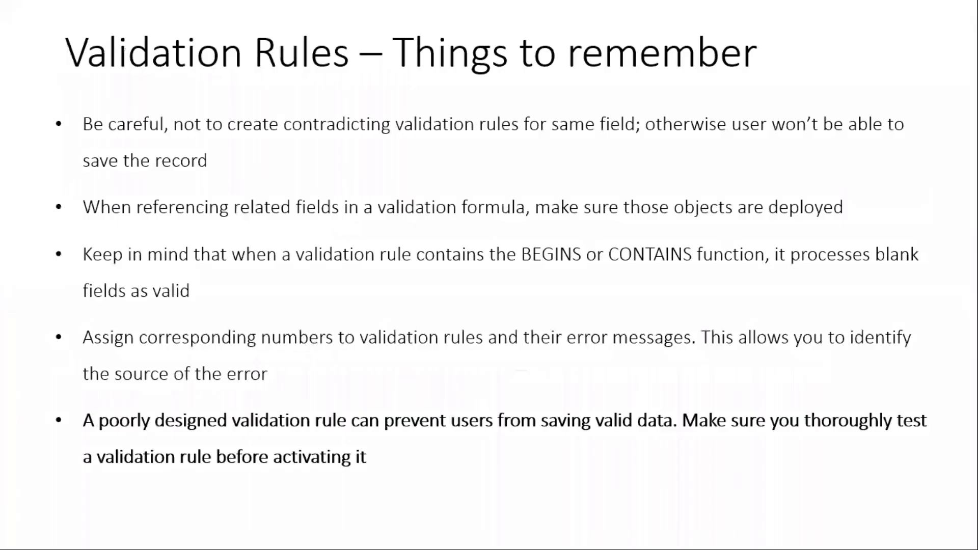
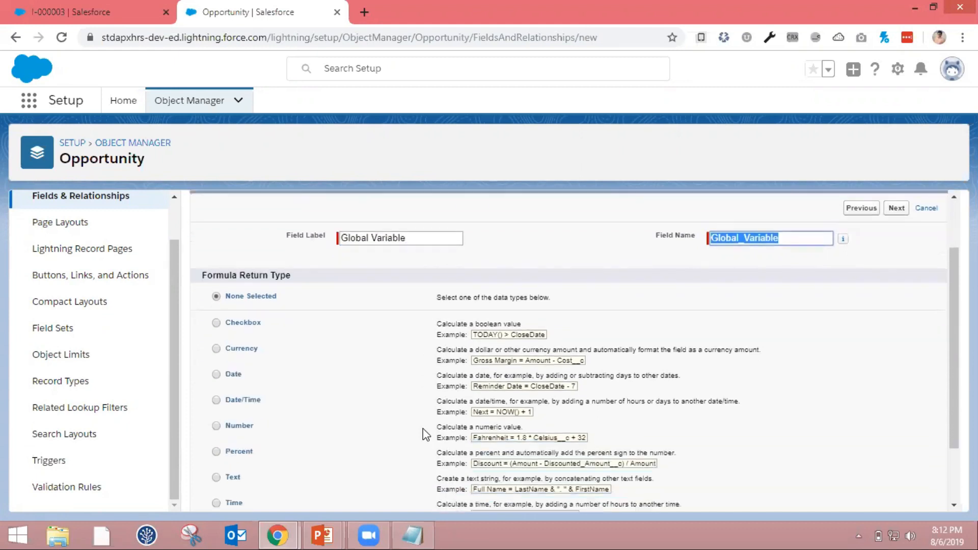
Set the Global Variable field's formula return type to Text and proceed to the advanced formula editor
{"action": "scroll", "coordinate": [230, 370], "scroll_direction": "down", "scroll_amount": 1}
{"action": "scroll", "coordinate": [231, 371], "scroll_direction": "down", "scroll_amount": 1}
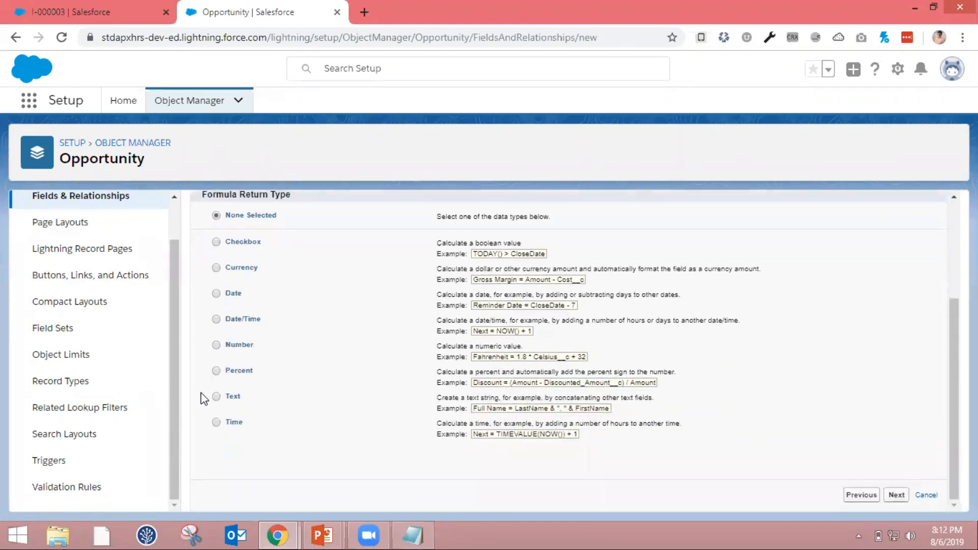
{"action": "left_click", "coordinate": [216, 397]}
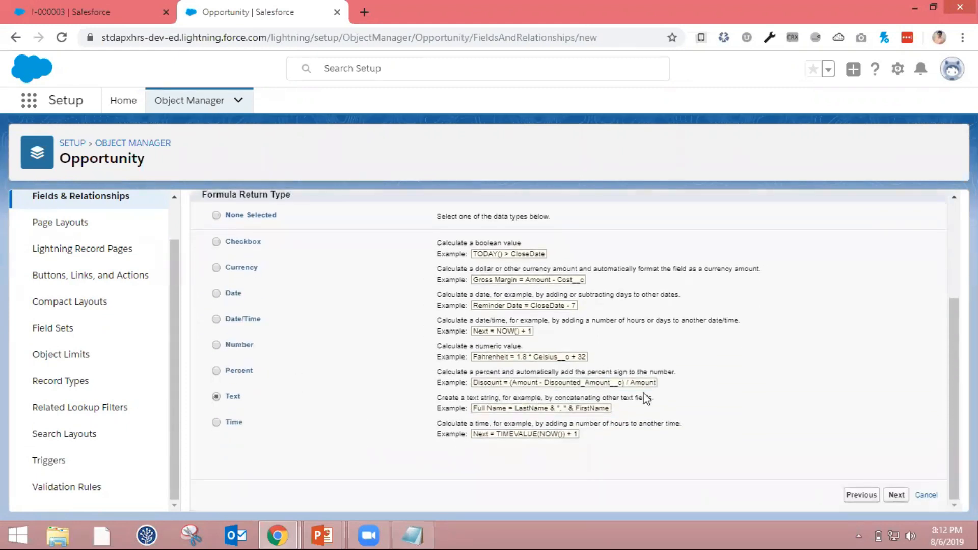
{"action": "left_click", "coordinate": [896, 495]}
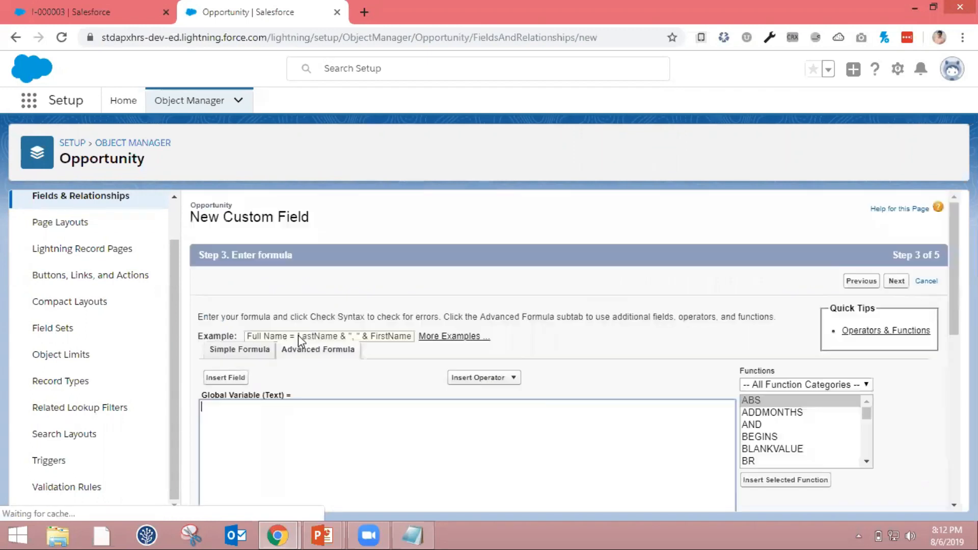
{"action": "scroll", "coordinate": [295, 382], "scroll_direction": "down", "scroll_amount": 1}
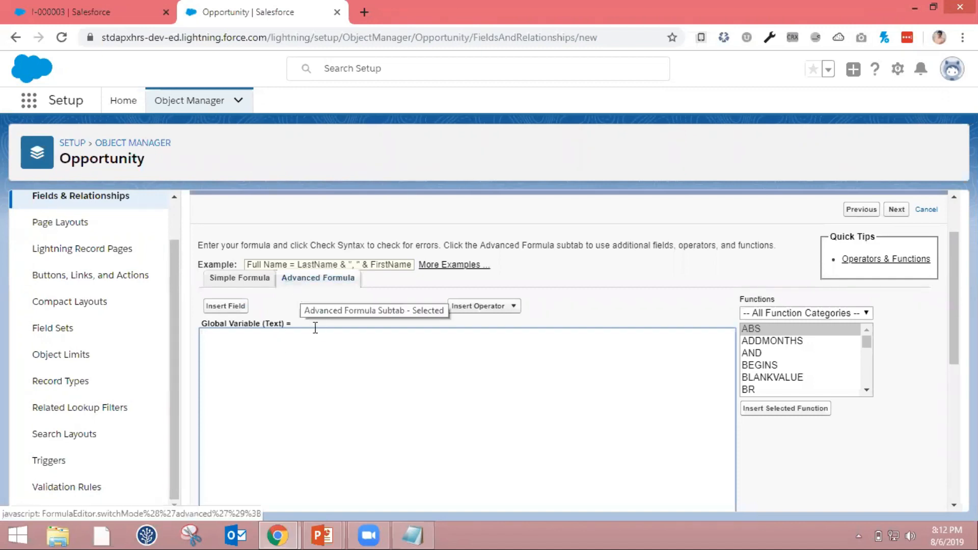
Review the $Profile fields available for the formula and close the field picker without inserting anything
{"action": "left_click", "coordinate": [242, 312]}
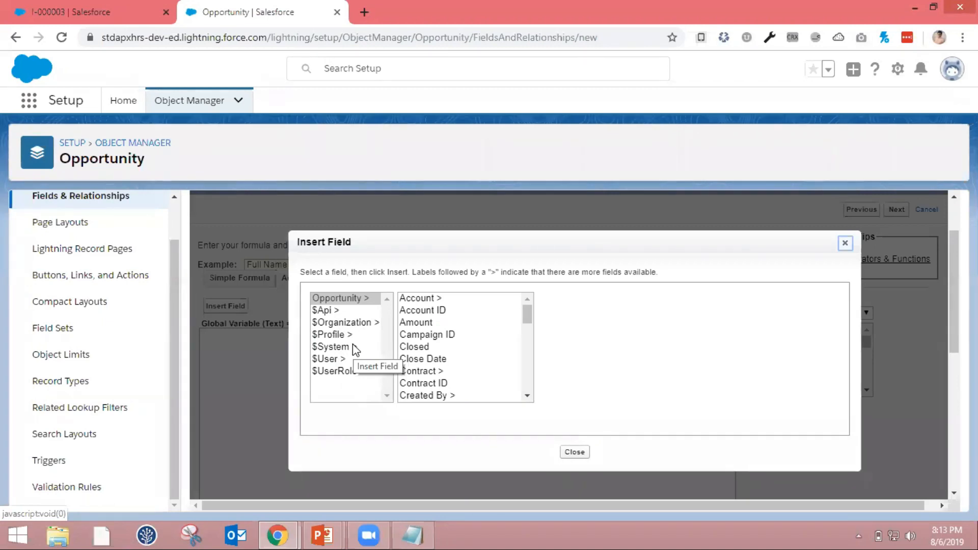
{"action": "left_click", "coordinate": [328, 334]}
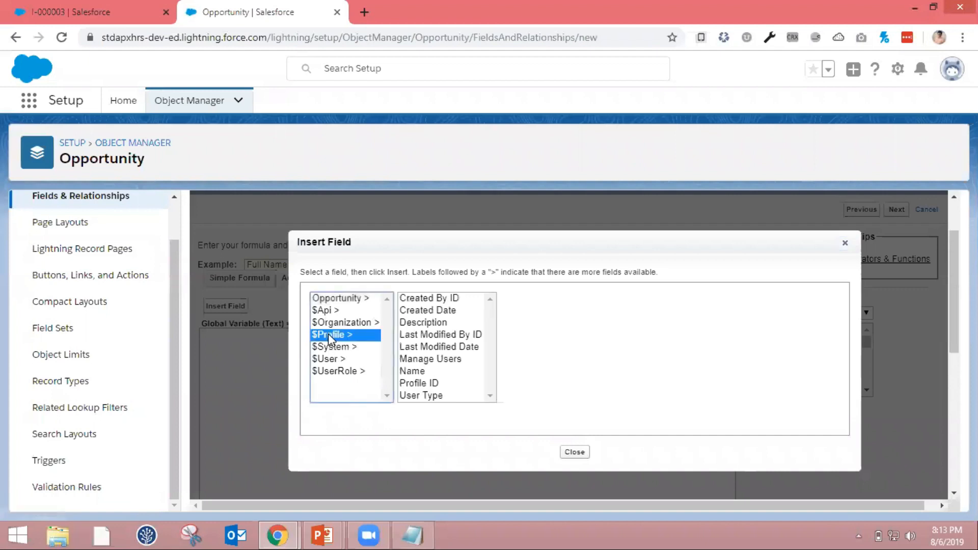
{"action": "left_click", "coordinate": [575, 453]}
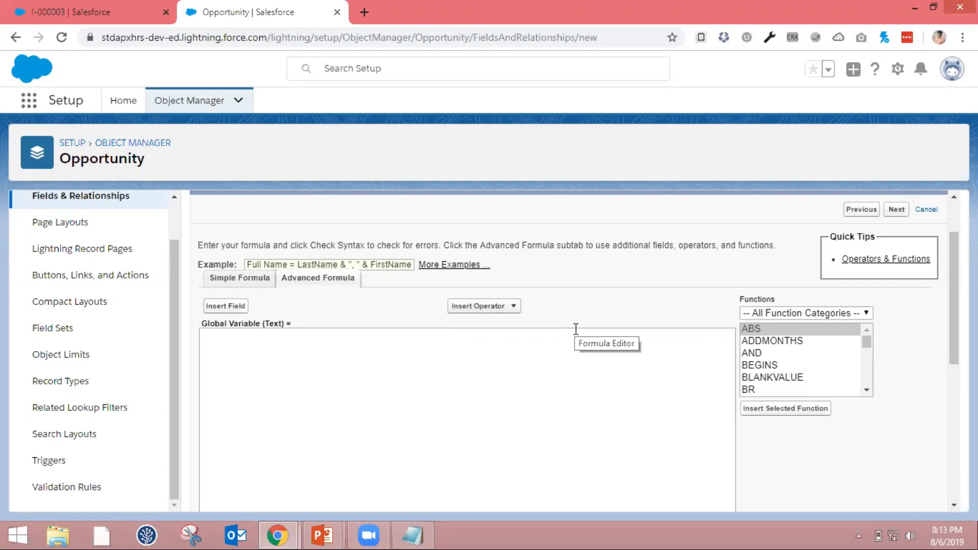
Try the $User Last Name field in the Global Variable formula, check its syntax, and clear the formula
{"action": "left_click", "coordinate": [233, 307]}
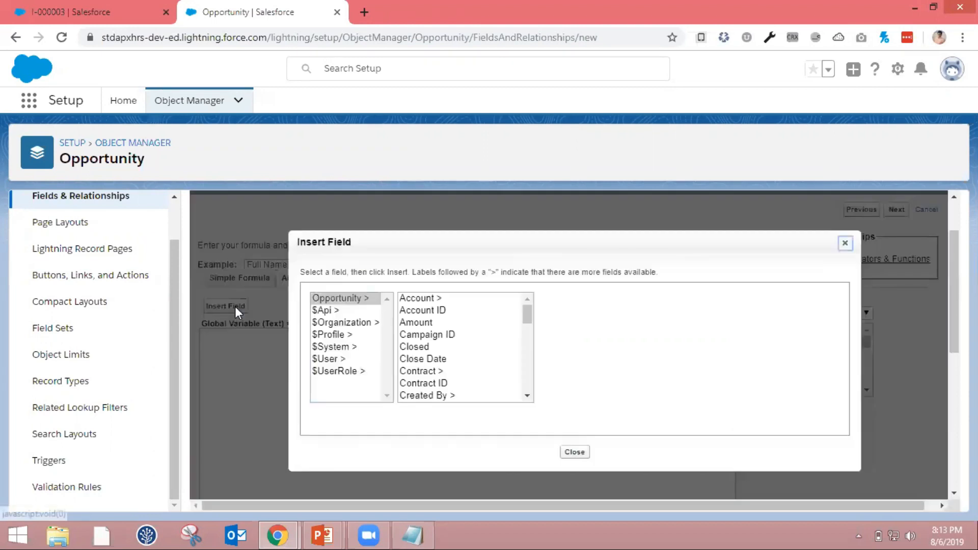
{"action": "left_click", "coordinate": [325, 359]}
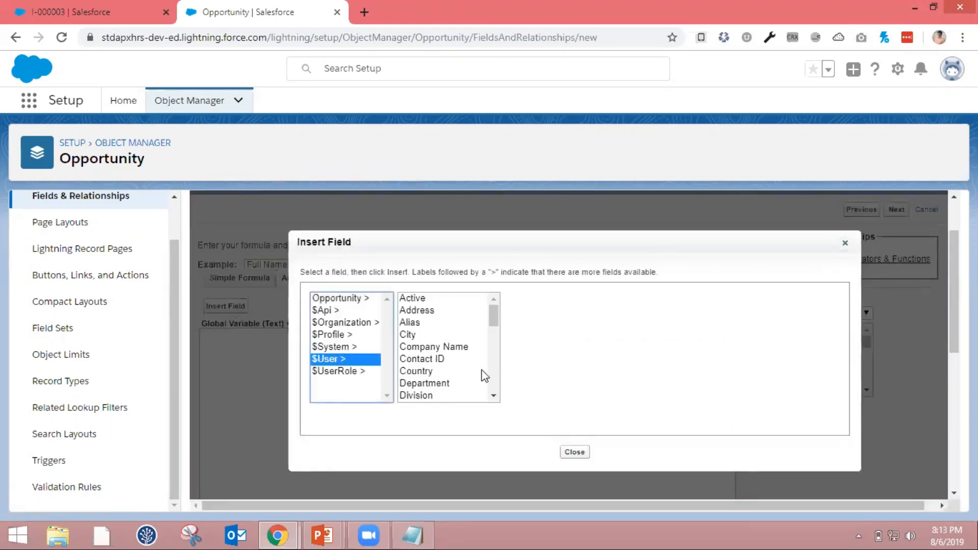
{"action": "left_click", "coordinate": [462, 350]}
{"action": "key", "text": "n"}
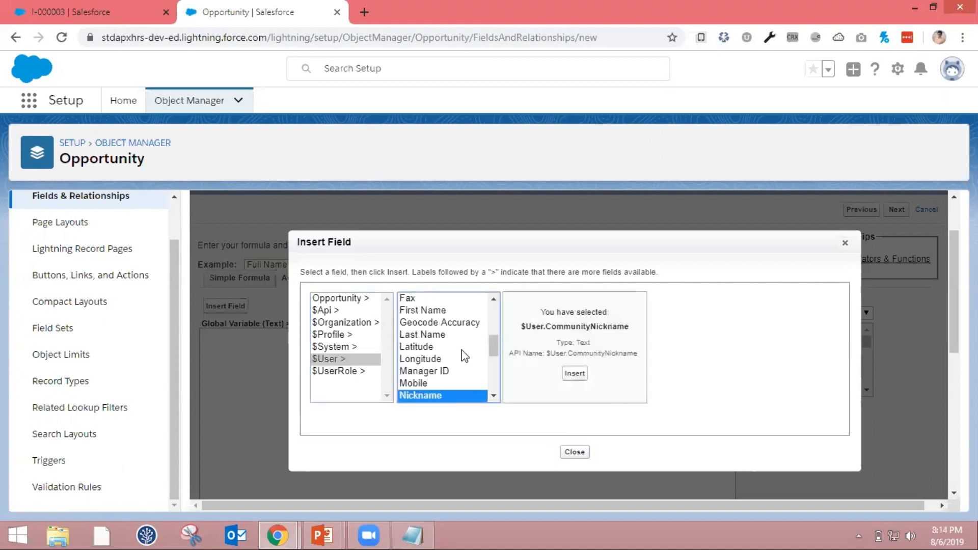
{"action": "left_click", "coordinate": [441, 337]}
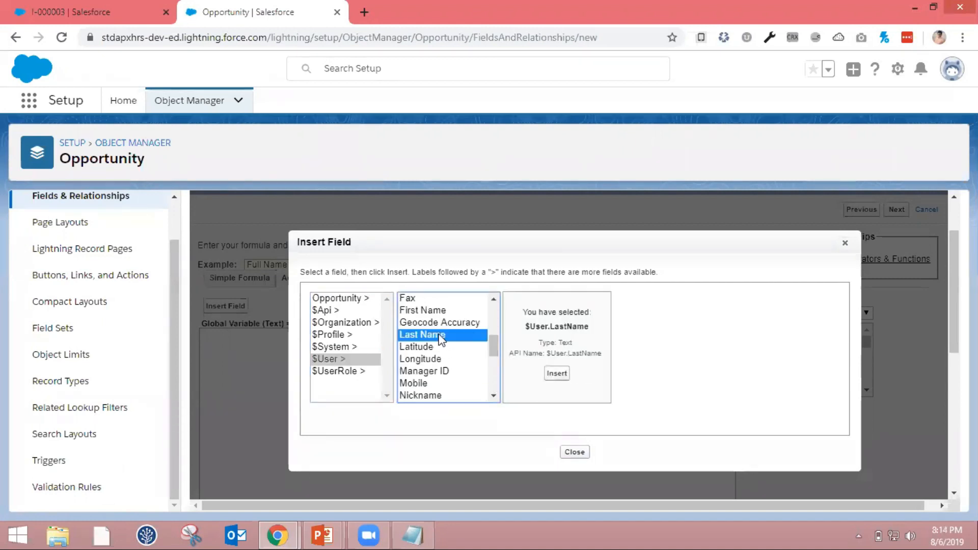
{"action": "left_click", "coordinate": [557, 375]}
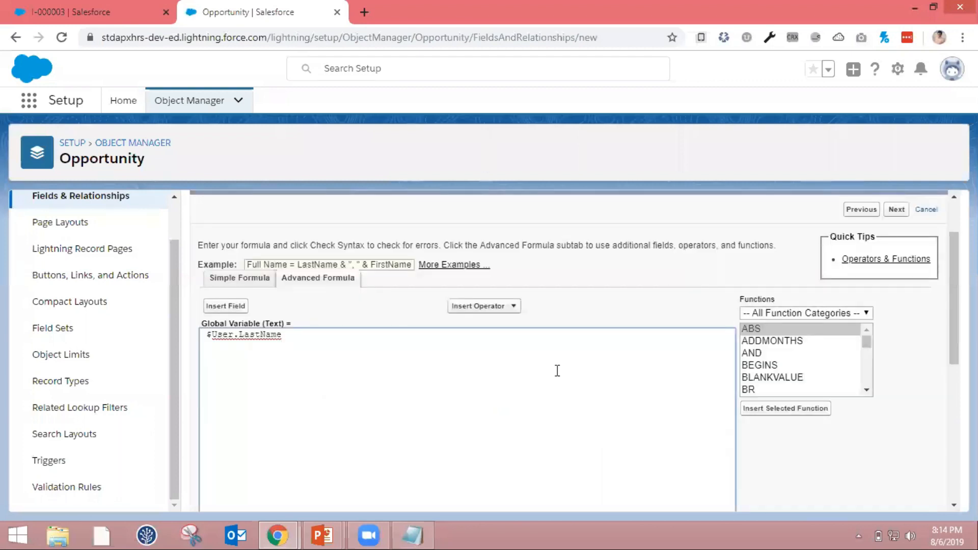
{"action": "scroll", "coordinate": [557, 370], "scroll_direction": "down", "scroll_amount": 2}
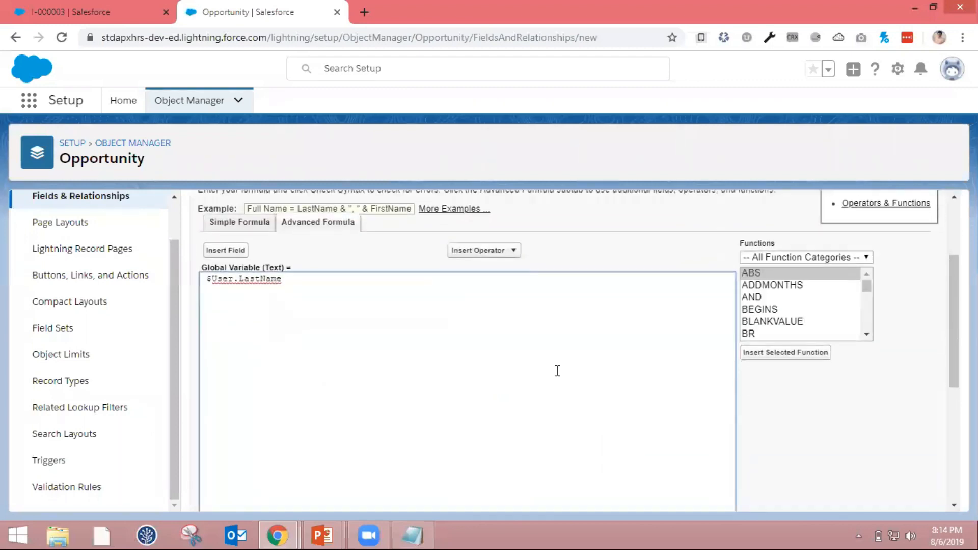
{"action": "scroll", "coordinate": [557, 371], "scroll_direction": "down", "scroll_amount": 1}
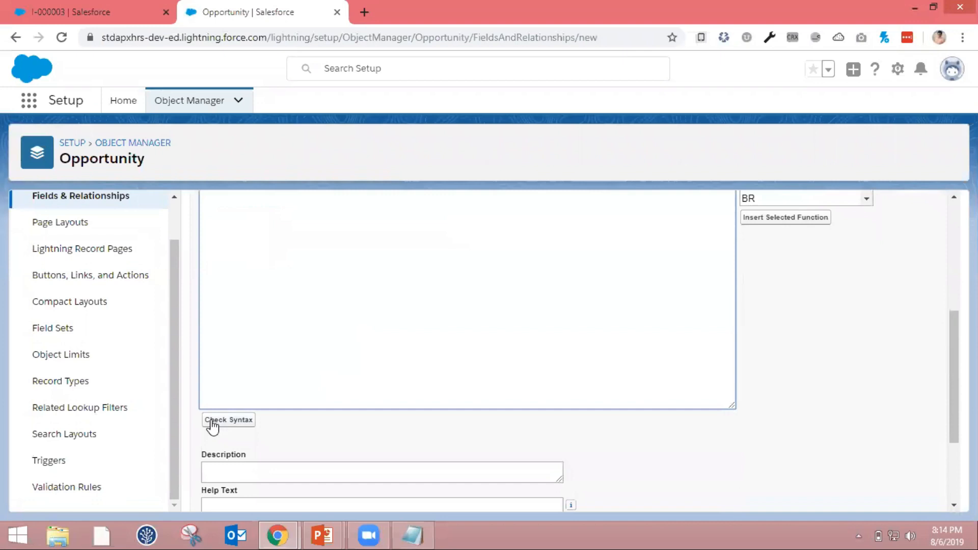
{"action": "left_click", "coordinate": [253, 422]}
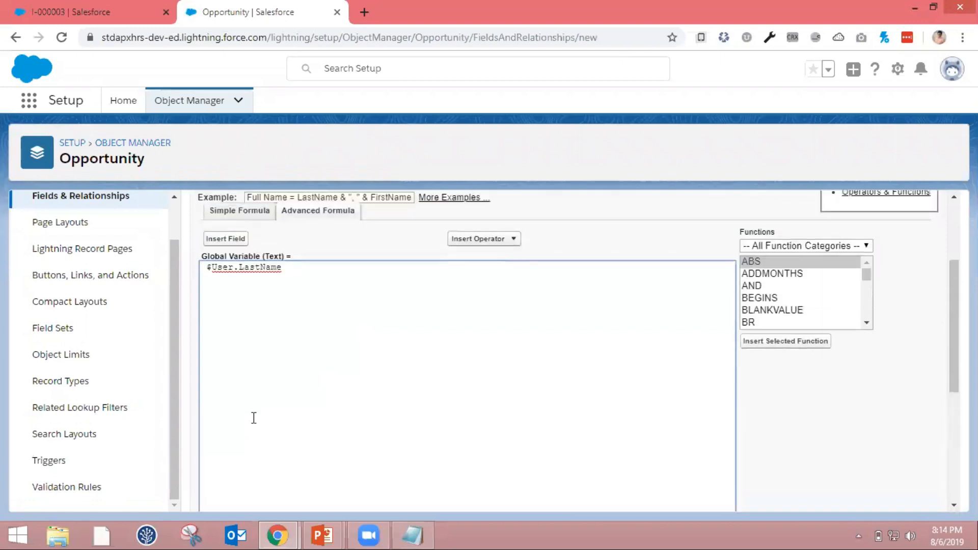
{"action": "key", "text": "ctrl+a"}
{"action": "key", "text": "BackSpace"}
Browse the $User fields around Profile ID for the formula and close the field picker without inserting one
{"action": "left_click", "coordinate": [238, 243]}
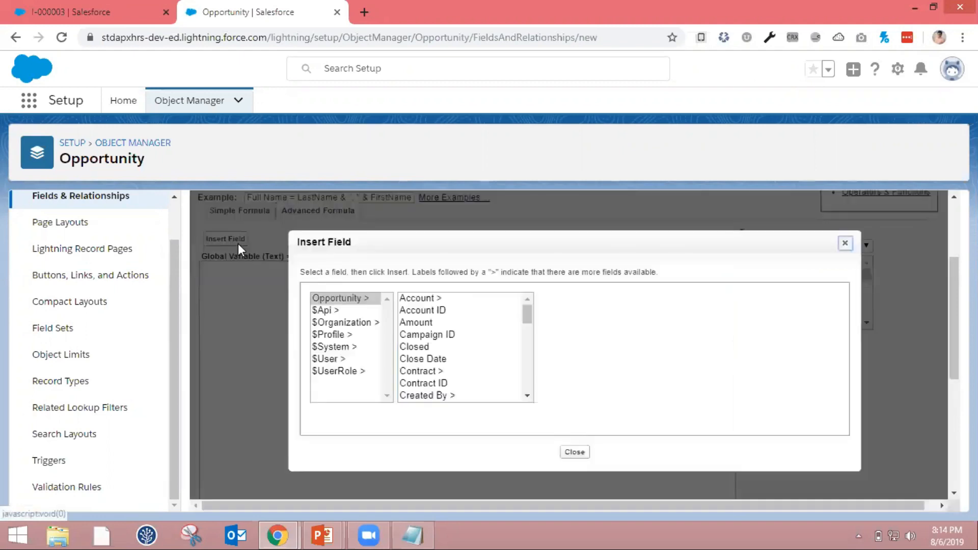
{"action": "left_click", "coordinate": [329, 359]}
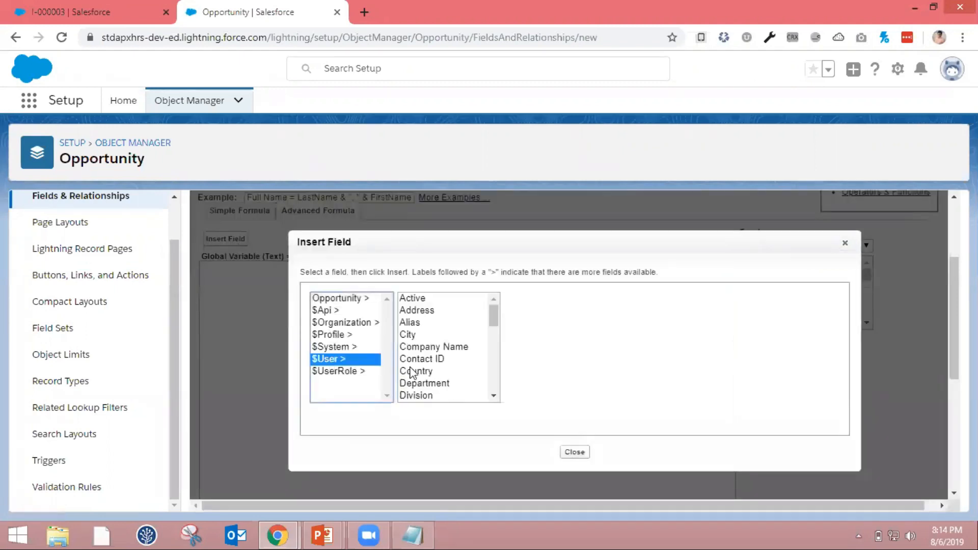
{"action": "left_click", "coordinate": [411, 371]}
{"action": "left_click_drag", "start_coordinate": [409, 366], "coordinate": [460, 391]}
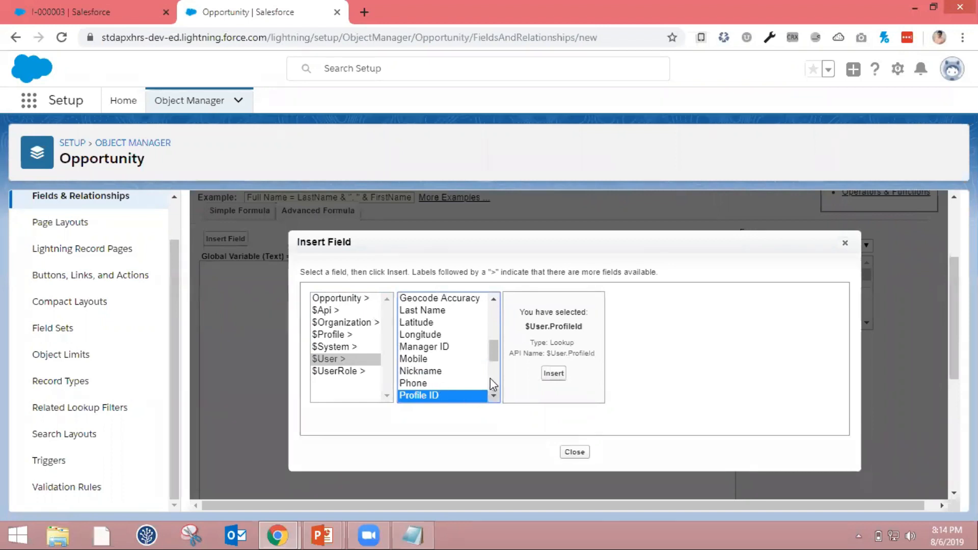
{"action": "left_click_drag", "start_coordinate": [490, 347], "coordinate": [493, 369]}
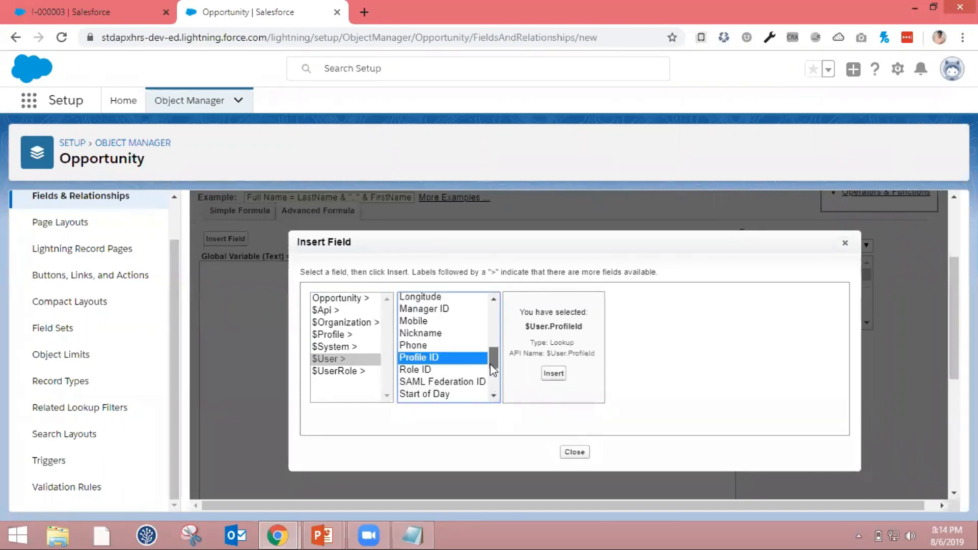
{"action": "scroll", "coordinate": [490, 365], "scroll_direction": "down", "scroll_amount": 1}
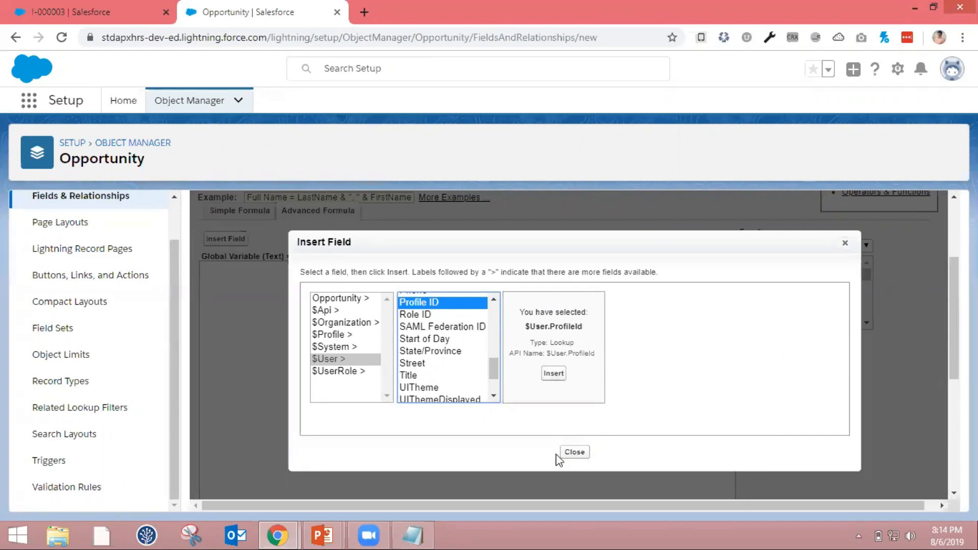
{"action": "left_click", "coordinate": [586, 451]}
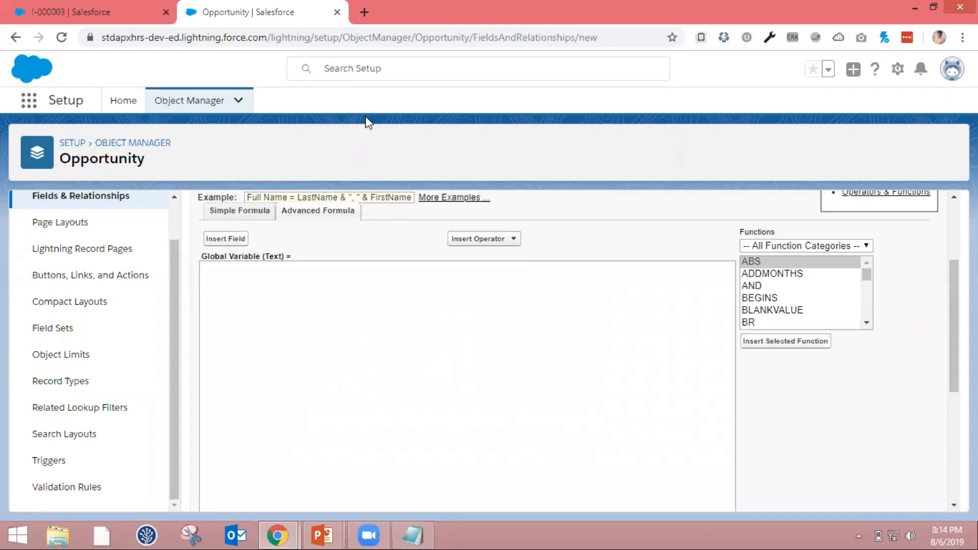
Open apexhours.com in a new browser tab and go to its Salesforce Apex Hours For Students page
{"action": "left_click", "coordinate": [364, 14]}
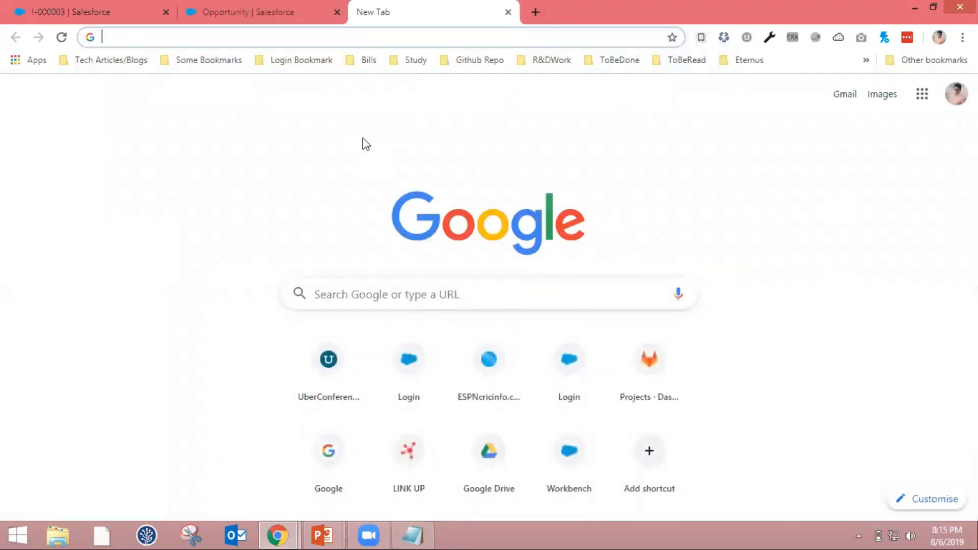
{"action": "type", "text": "ap"}
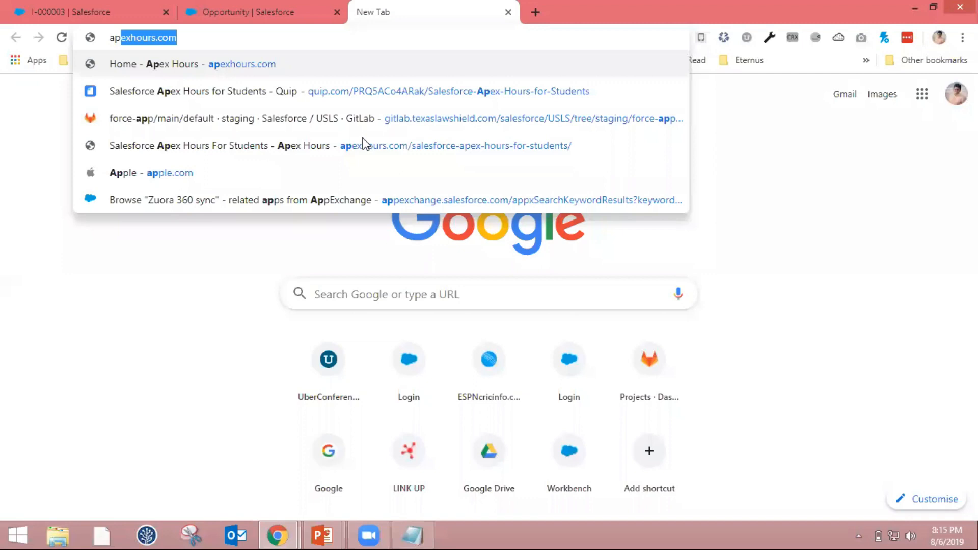
{"action": "key", "text": "Right"}
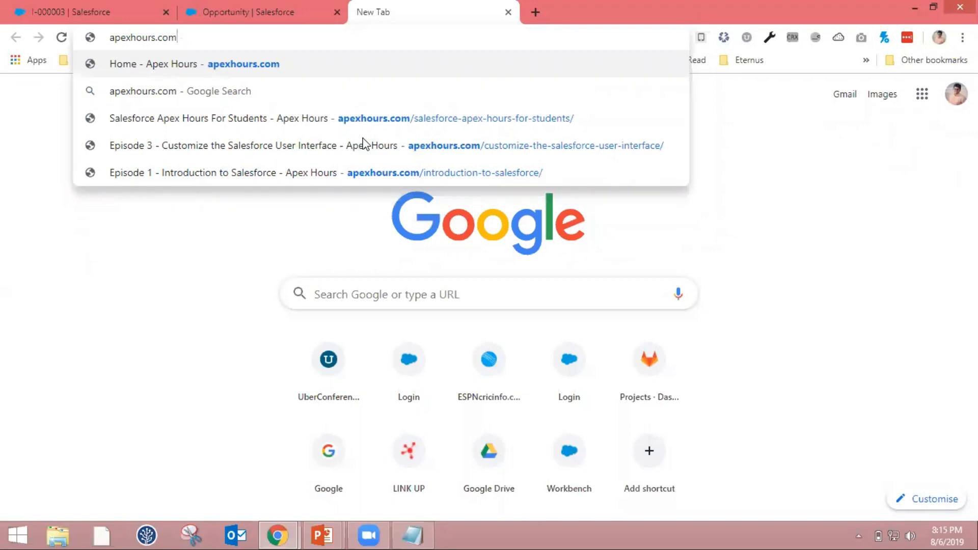
{"action": "key", "text": "Return"}
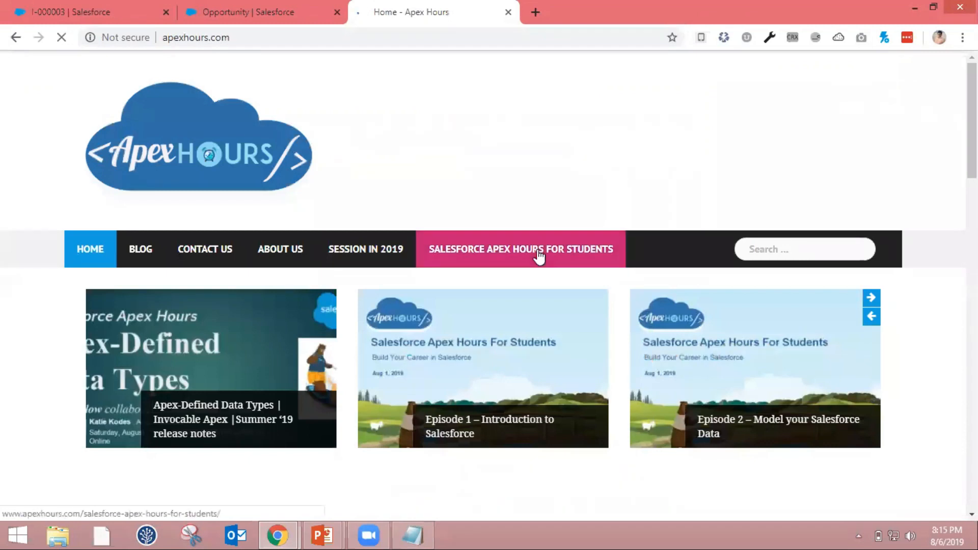
{"action": "left_click", "coordinate": [540, 255]}
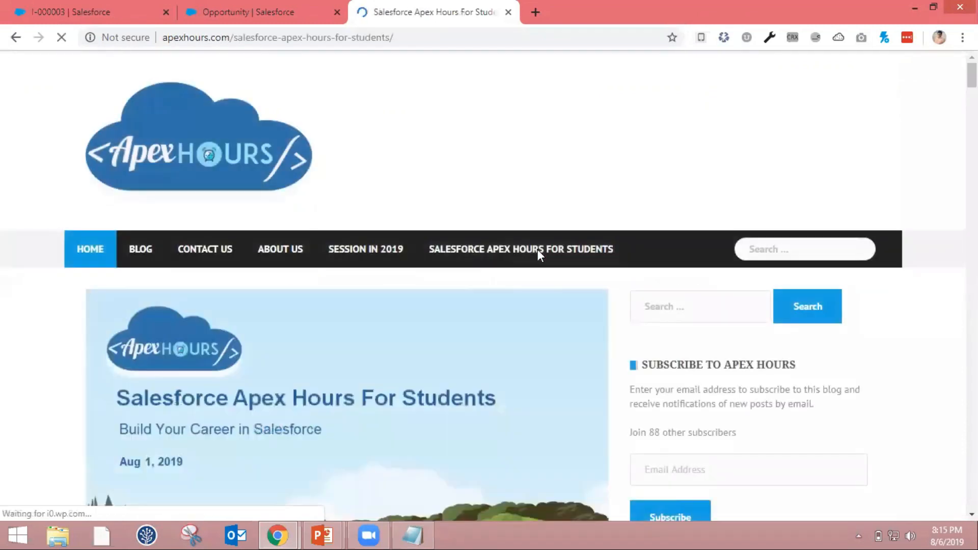
From the curriculum, open Automating Business Processes with Salesforce - Part 1 and follow its Episode 5 registration link
{"action": "scroll", "coordinate": [537, 250], "scroll_direction": "down", "scroll_amount": 7}
{"action": "scroll", "coordinate": [539, 258], "scroll_direction": "down", "scroll_amount": 17}
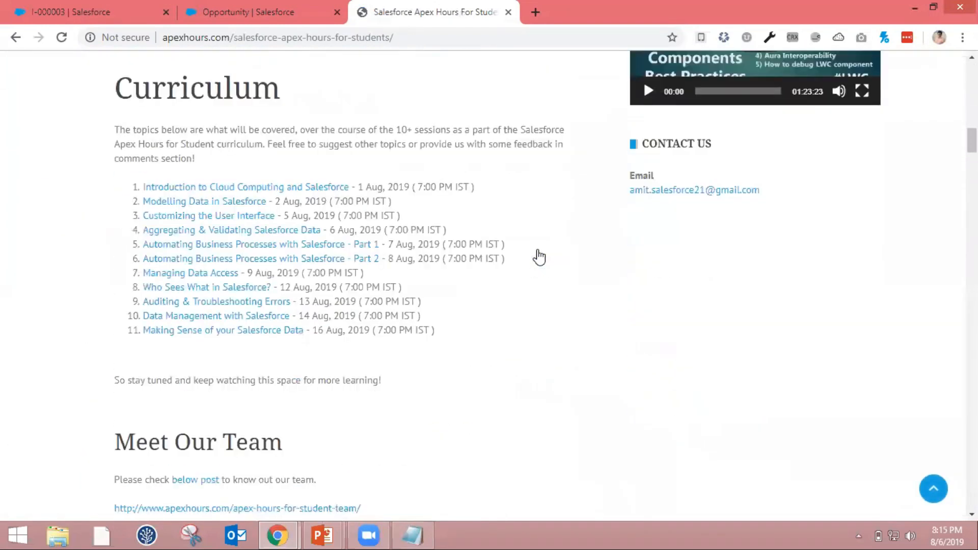
{"action": "left_click", "coordinate": [284, 235]}
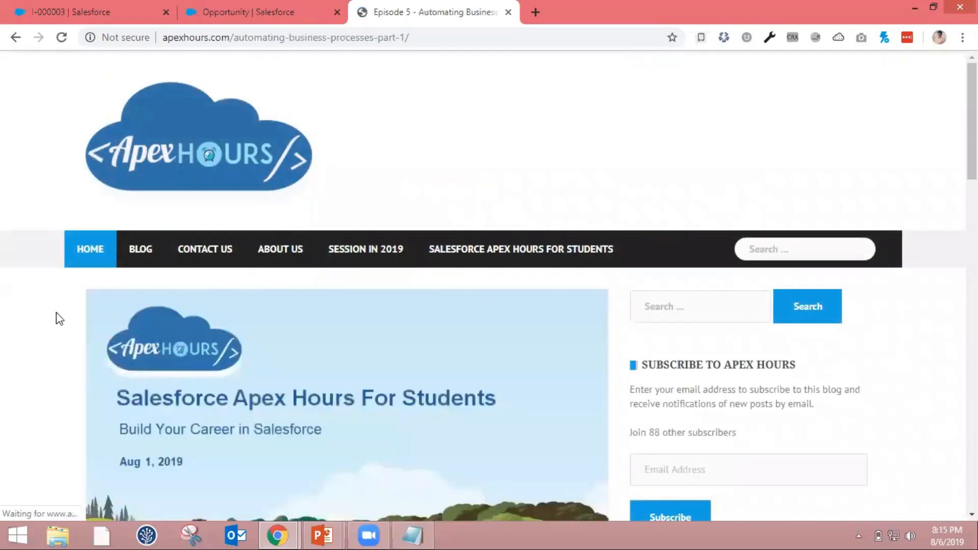
{"action": "scroll", "coordinate": [59, 319], "scroll_direction": "down", "scroll_amount": 8}
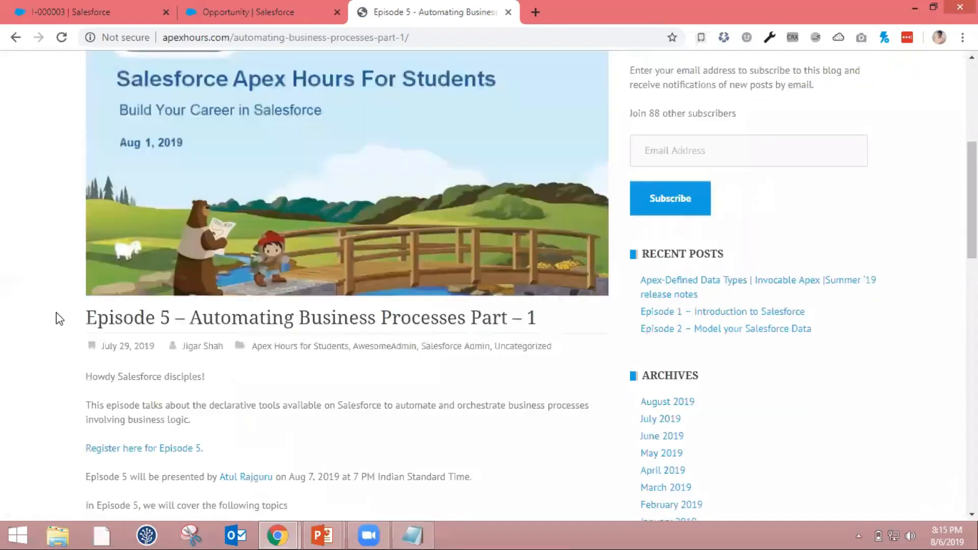
{"action": "scroll", "coordinate": [171, 266], "scroll_direction": "down", "scroll_amount": 2}
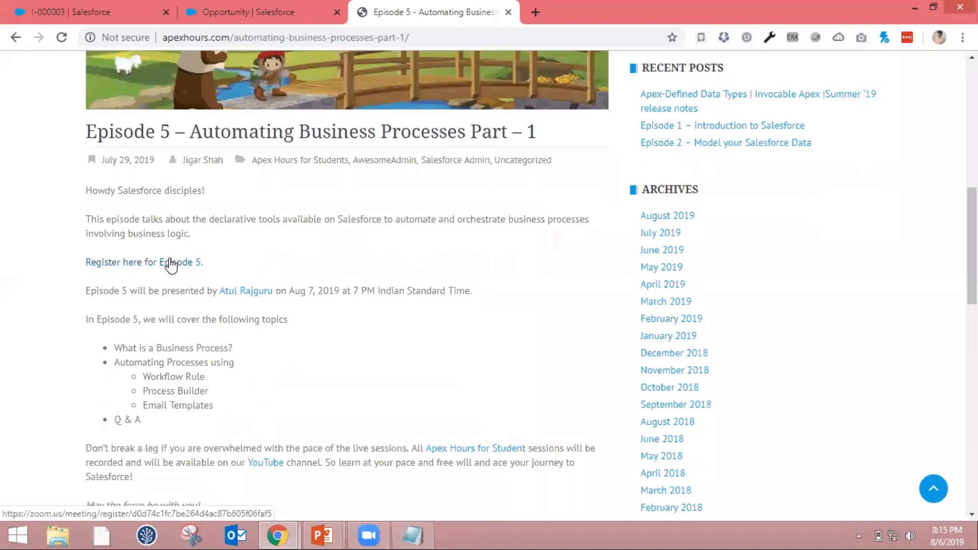
{"action": "left_click", "coordinate": [171, 262]}
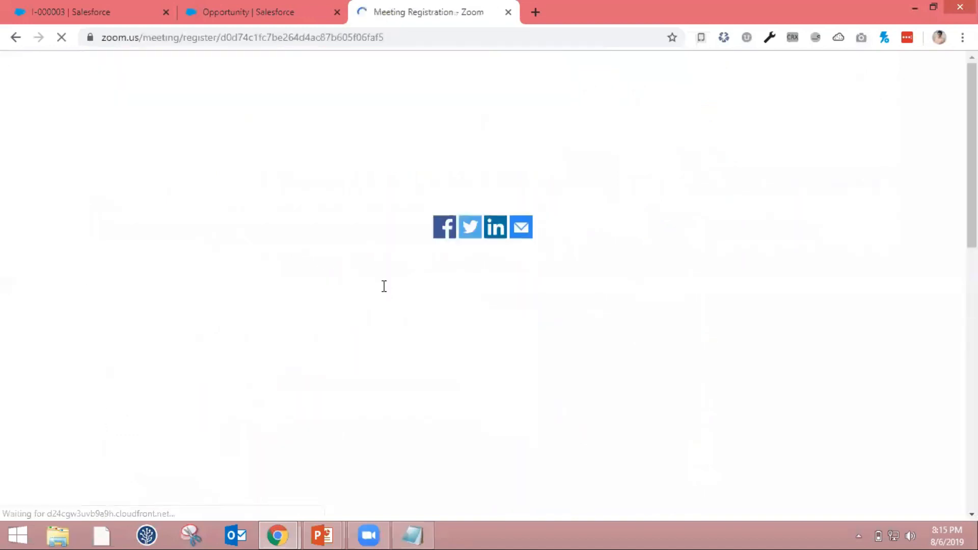
Choose the Aug 7, 2019 07:00 PM India meeting, complete the robot check, and submit the Zoom registration
{"action": "scroll", "coordinate": [383, 285], "scroll_direction": "down", "scroll_amount": 6}
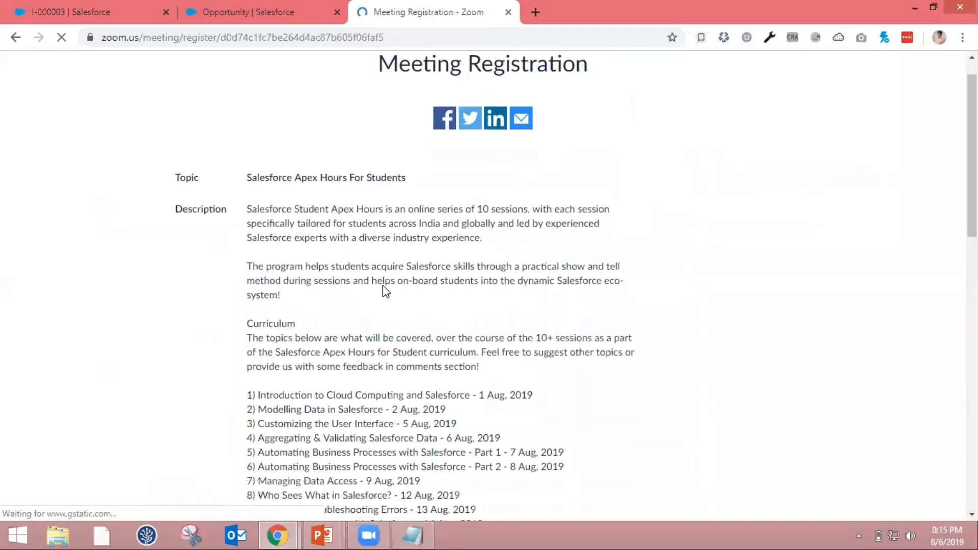
{"action": "scroll", "coordinate": [383, 285], "scroll_direction": "down", "scroll_amount": 2}
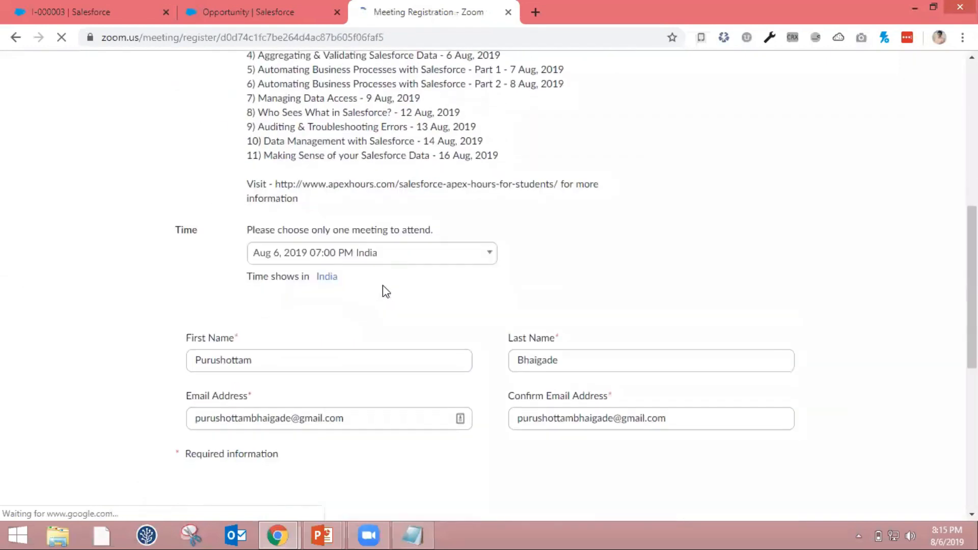
{"action": "left_click", "coordinate": [415, 260]}
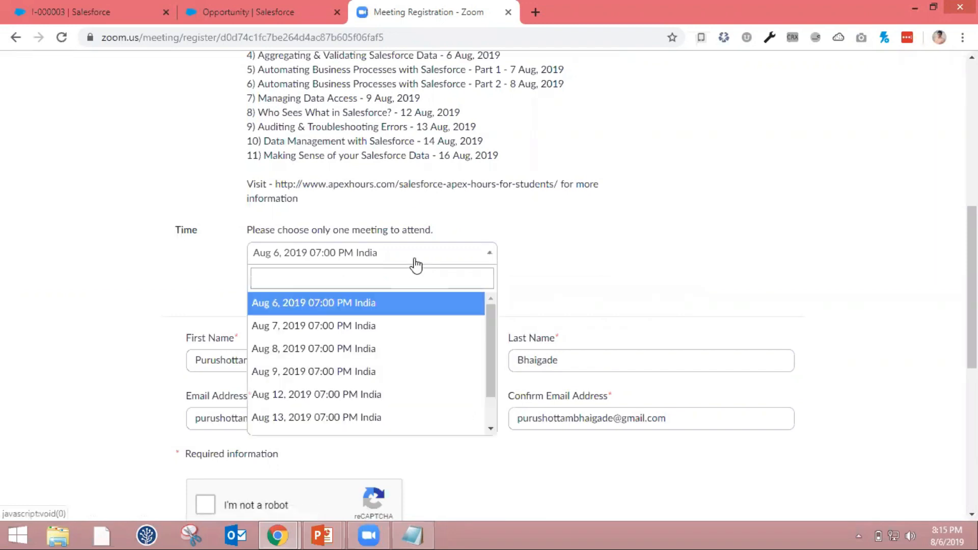
{"action": "left_click", "coordinate": [379, 329]}
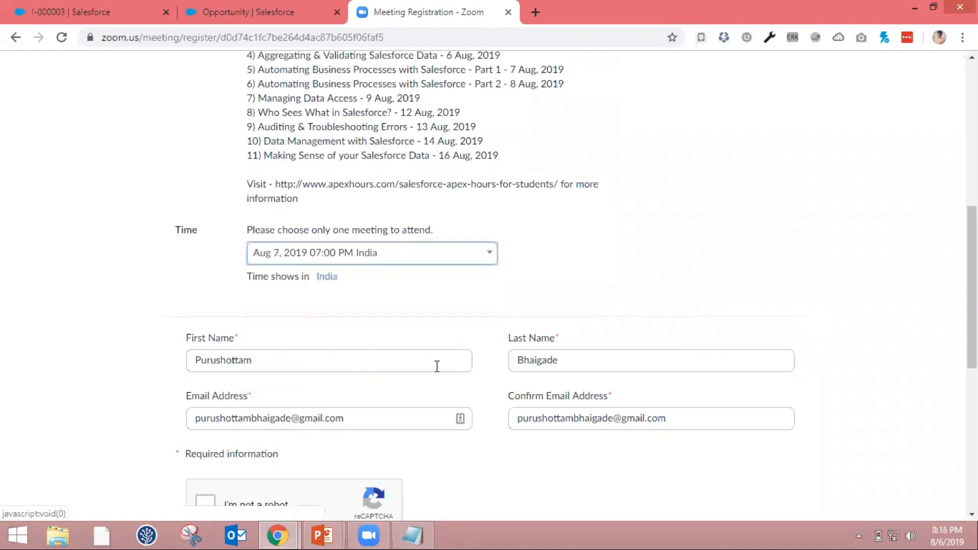
{"action": "scroll", "coordinate": [428, 464], "scroll_direction": "down", "scroll_amount": 3}
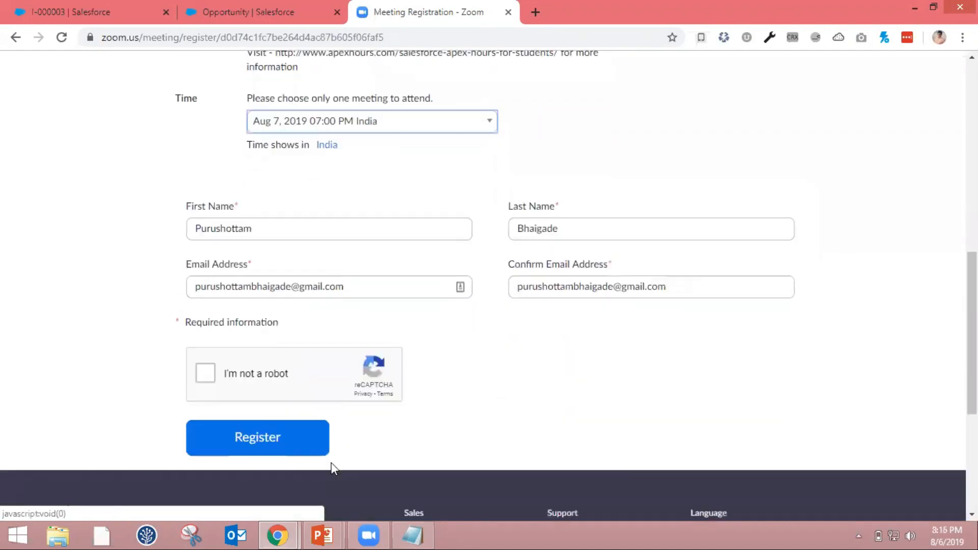
{"action": "left_click", "coordinate": [306, 446]}
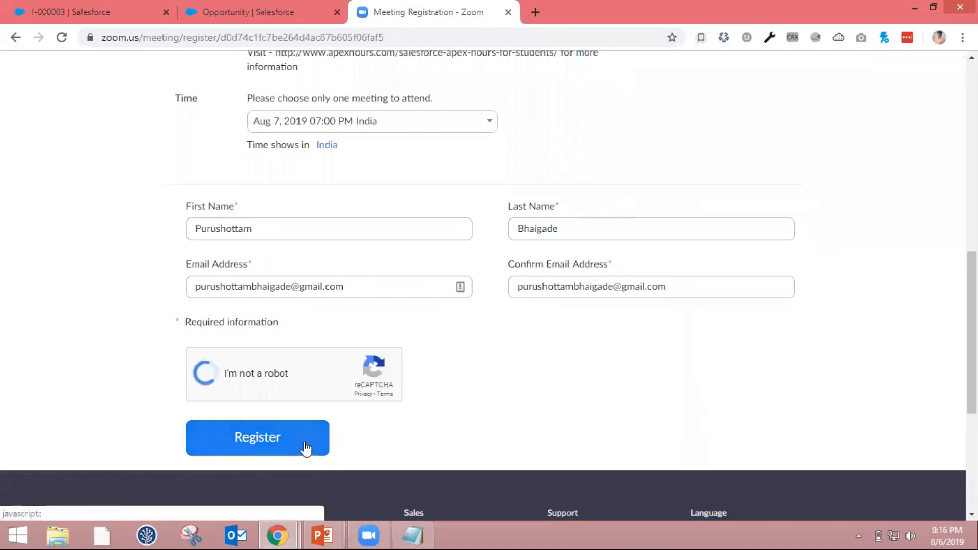
{"action": "left_click", "coordinate": [305, 442]}
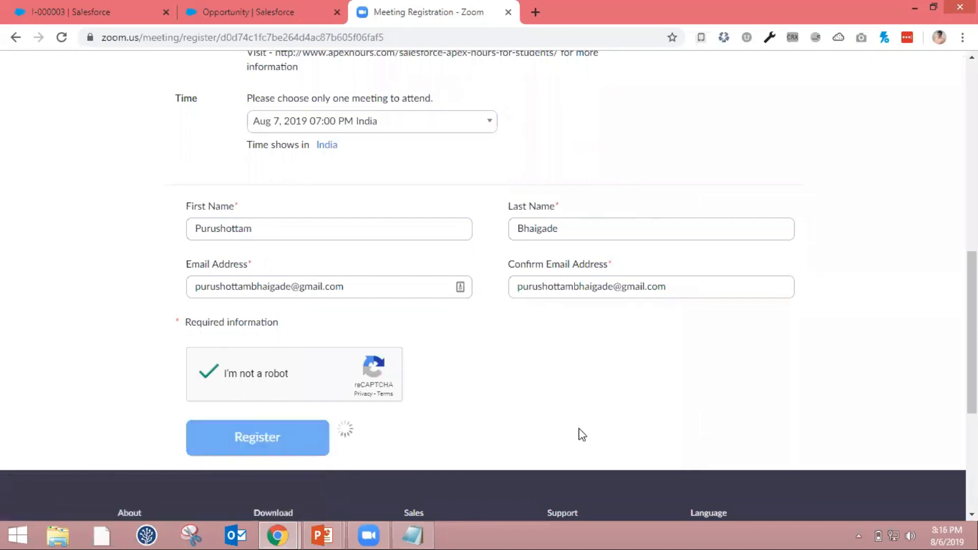